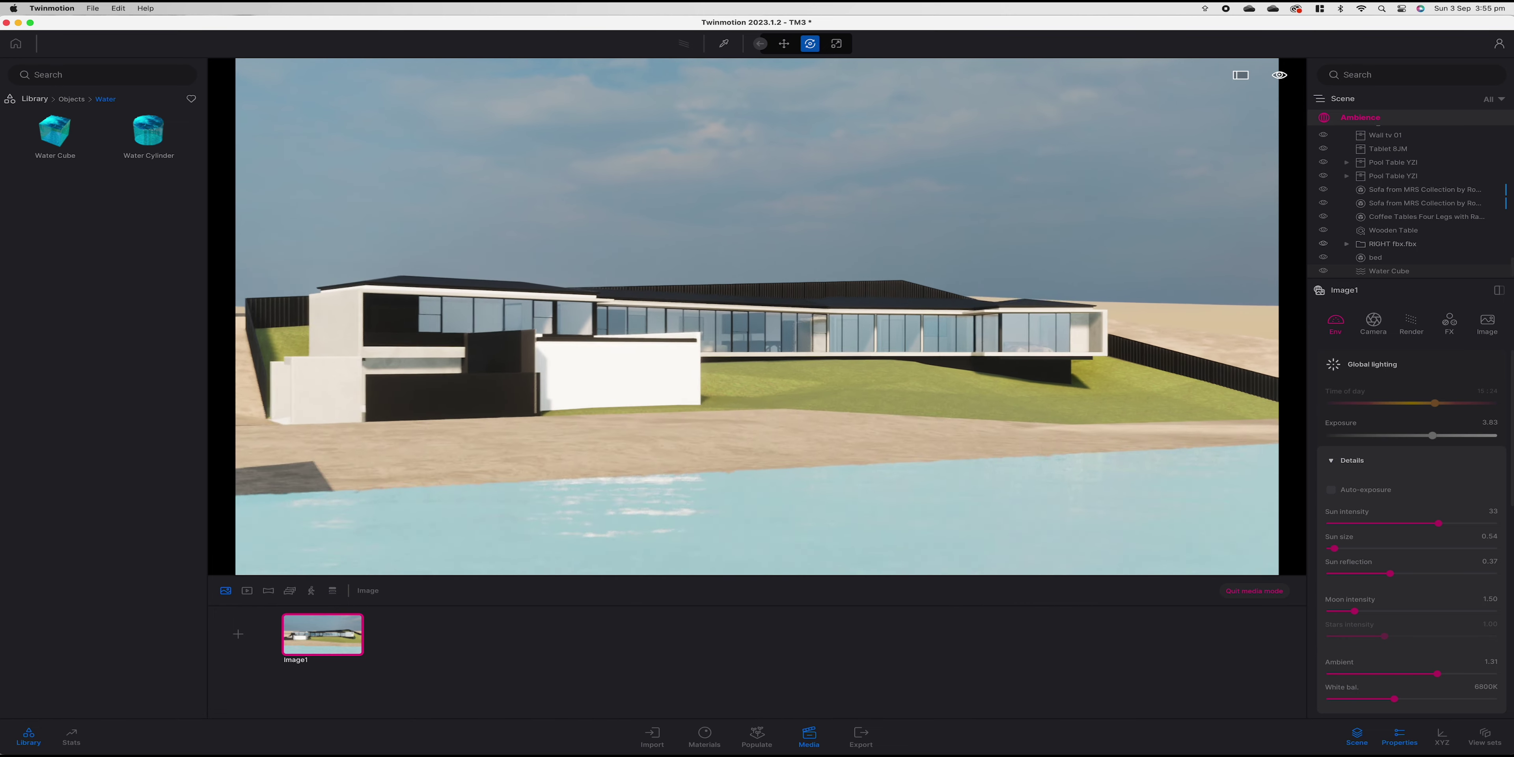
Frame the house at an angle from across the water and save this view as a second media image.
key("q")
key("w")
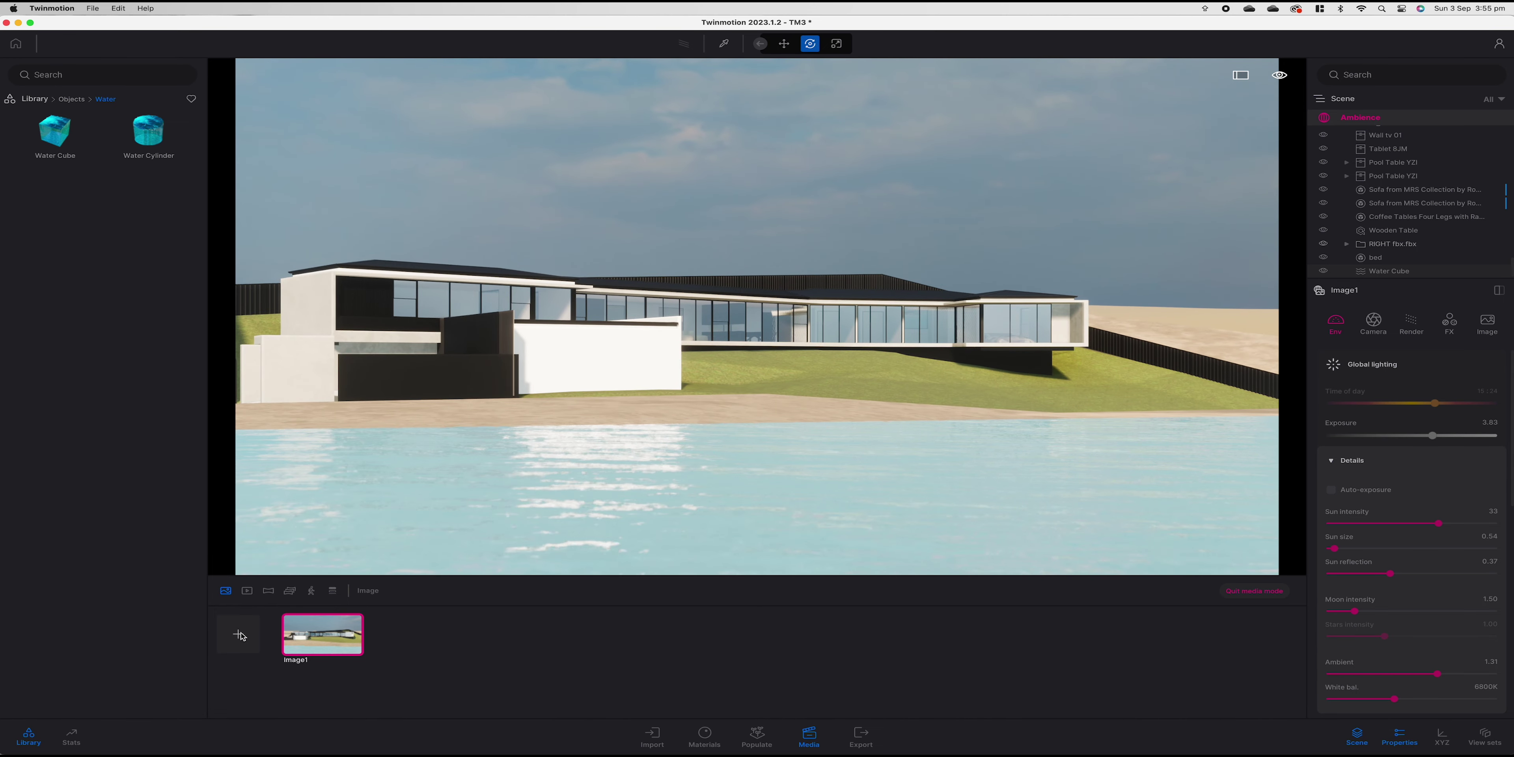
key("e")
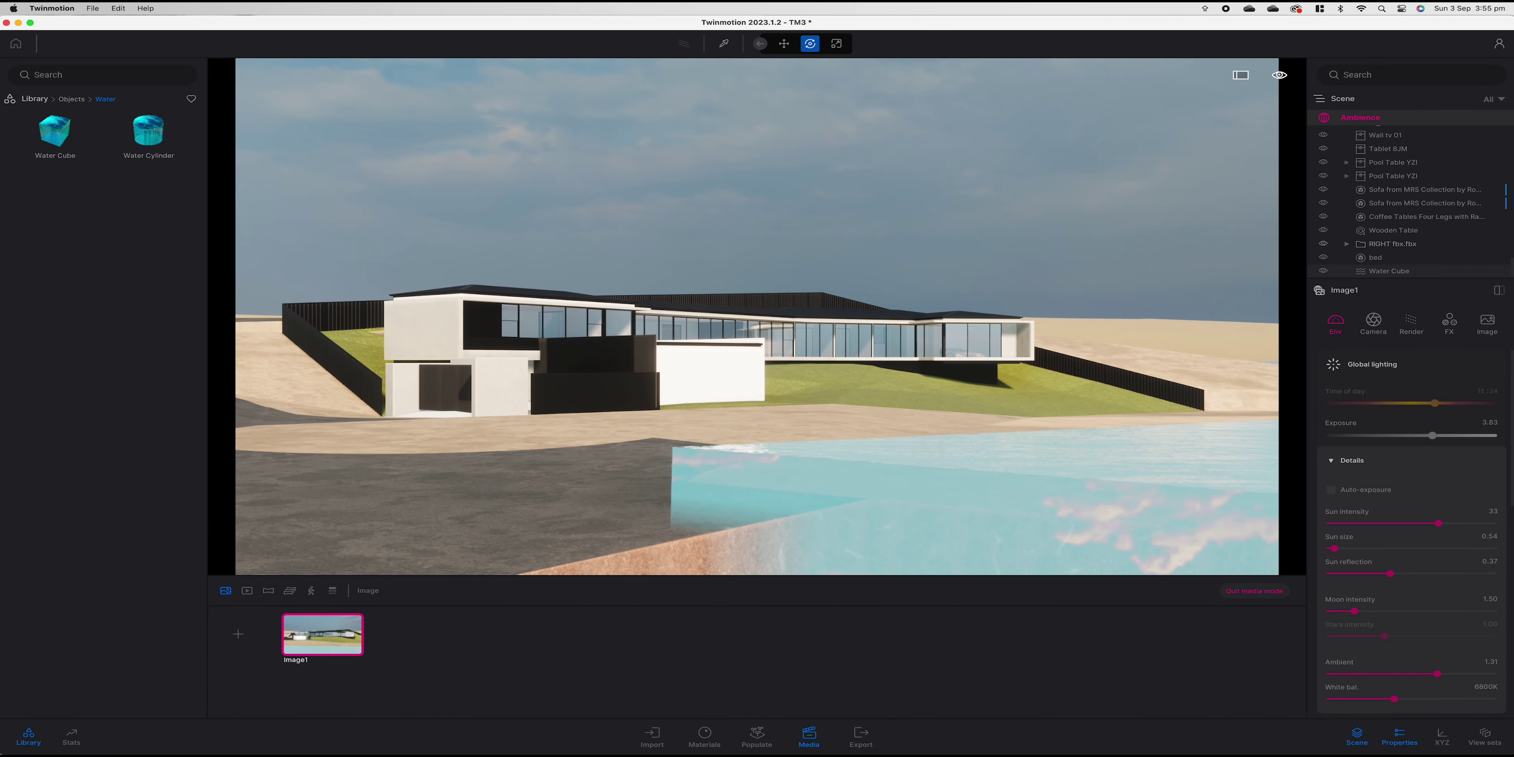
key("w")
key("a")
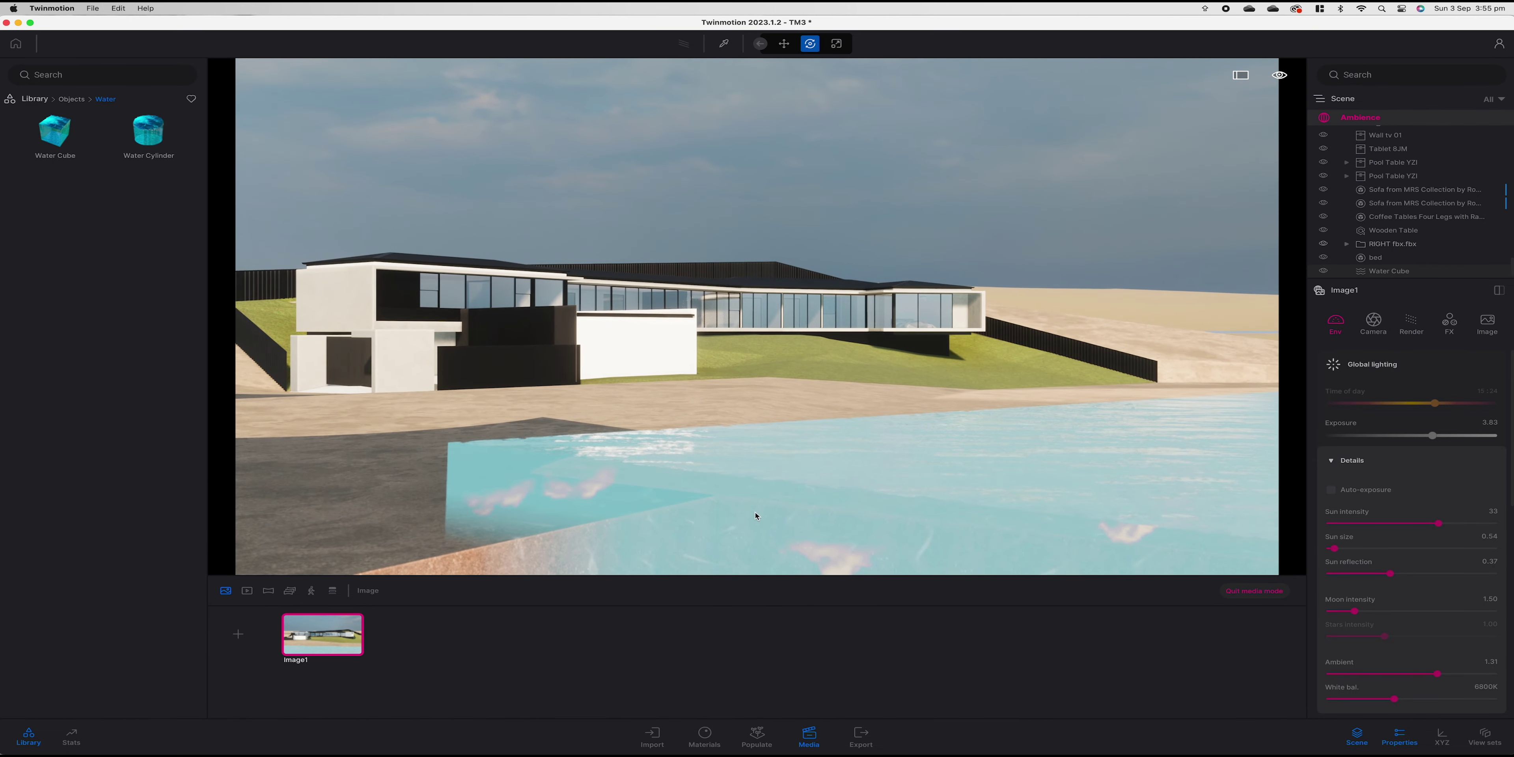
left_click(246, 639)
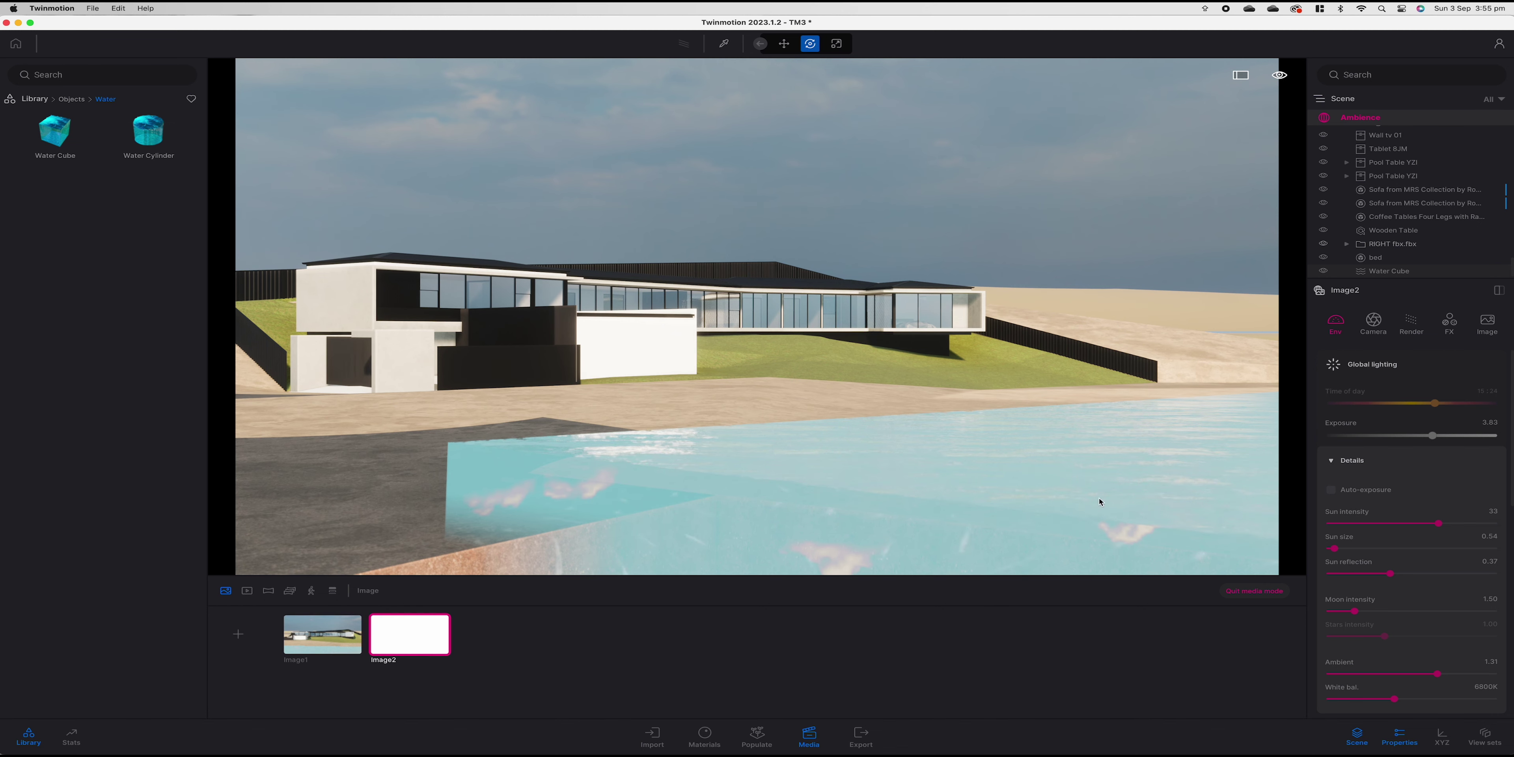
Enlarge the water cube so it fills the foreground of the second image, and compare both saved images.
left_click(959, 504)
scroll(899, 480, "up", 5)
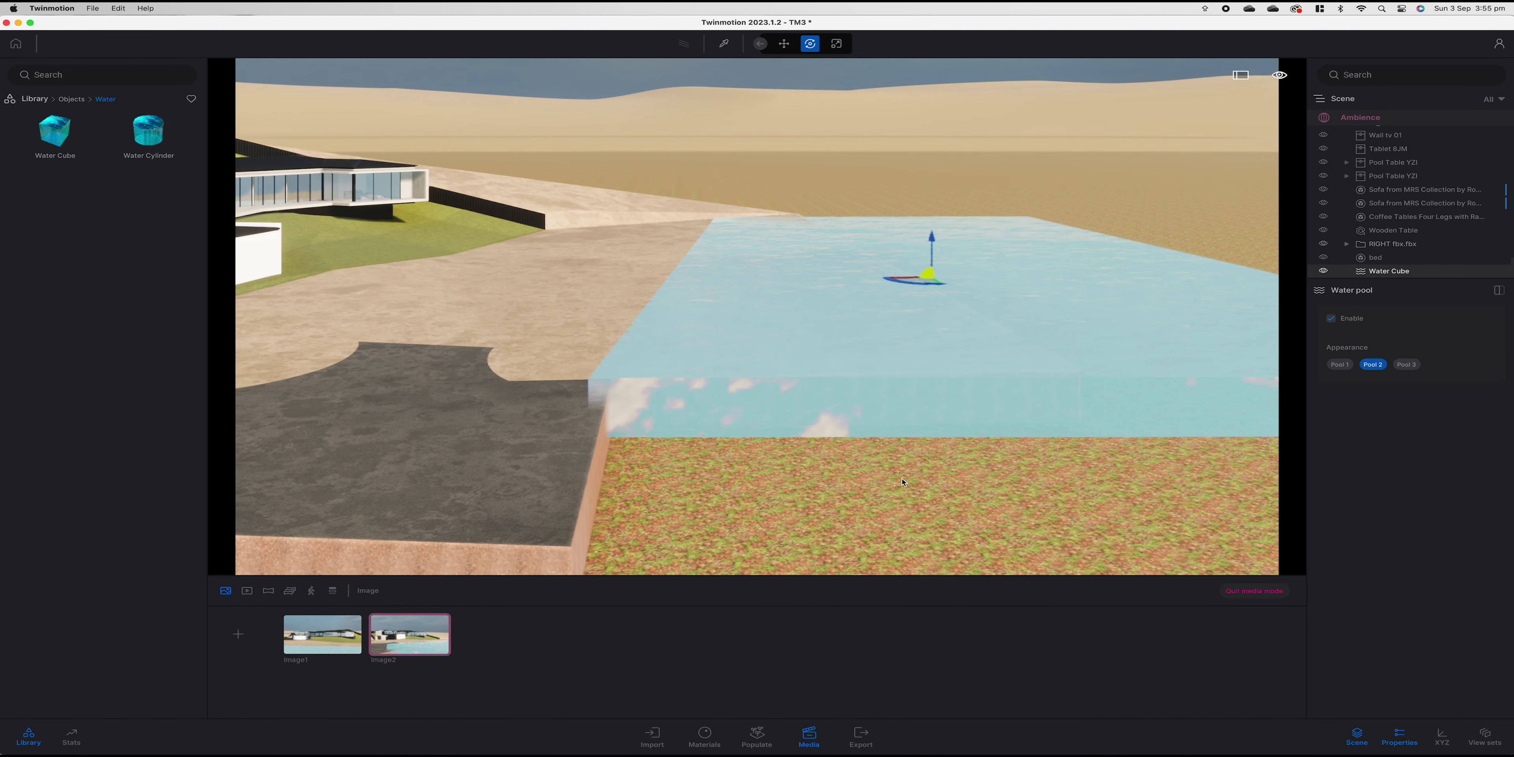
key("Tab")
left_click_drag(1188, 470, 1227, 574)
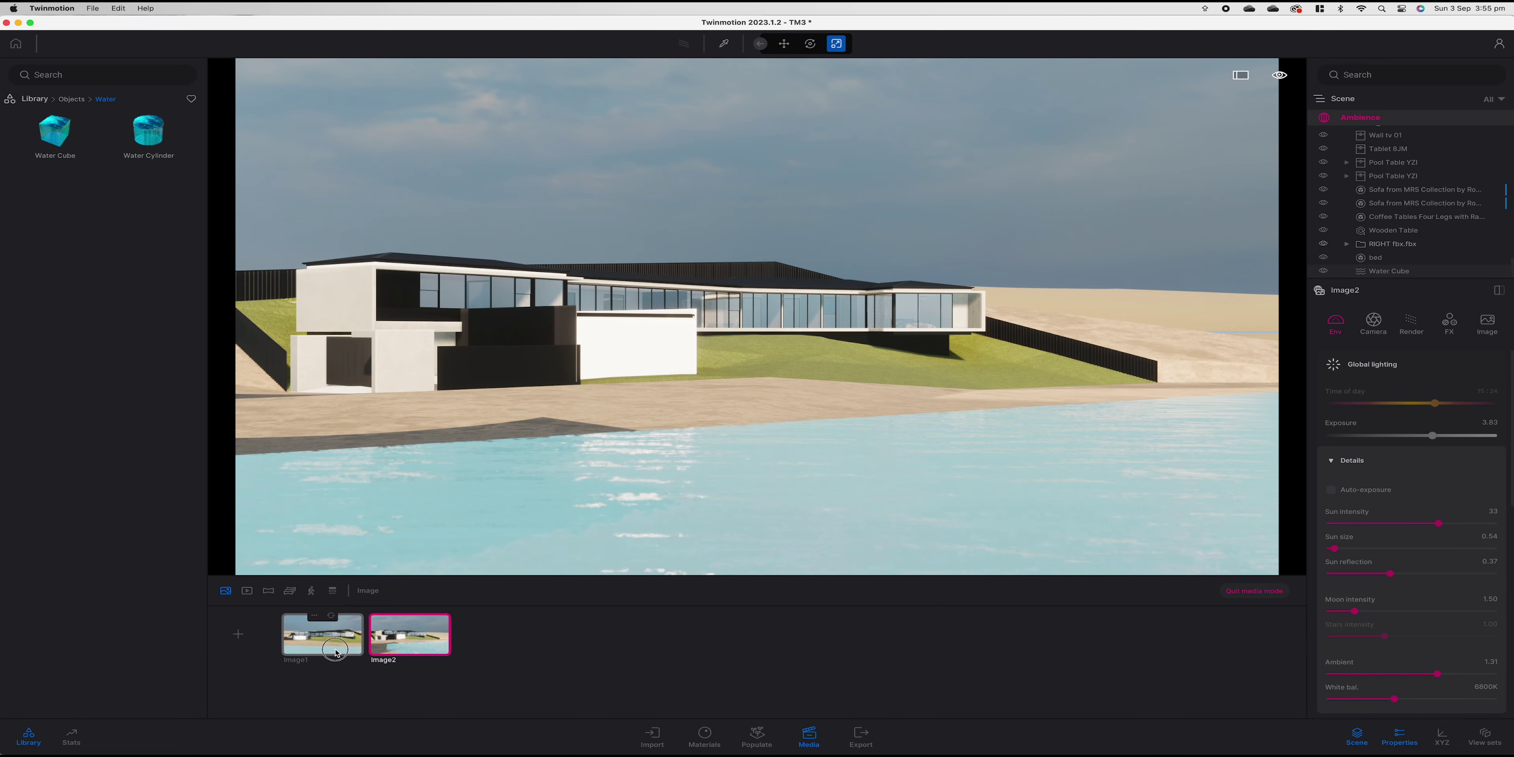
left_click(336, 652)
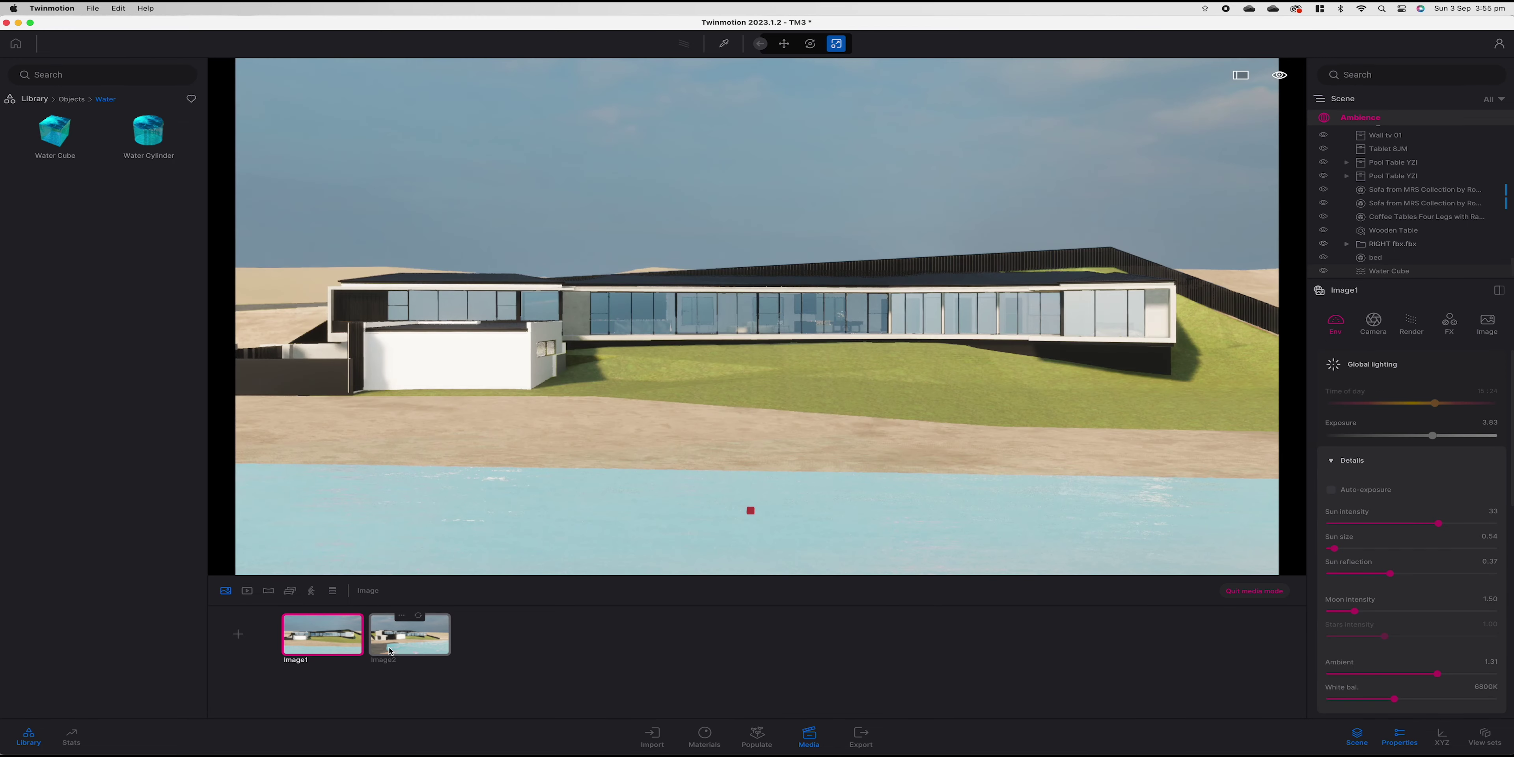
left_click(397, 650)
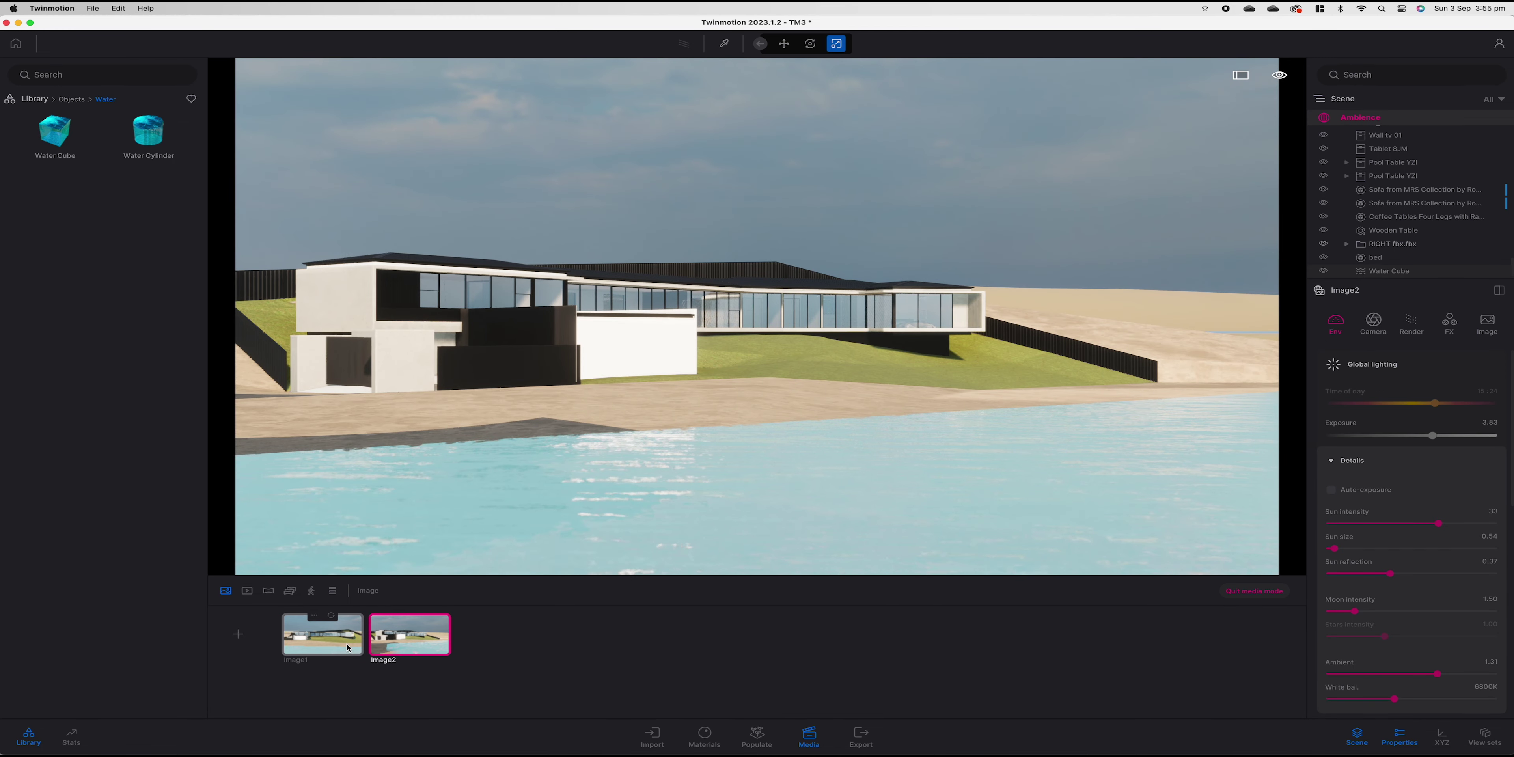
left_click(349, 648)
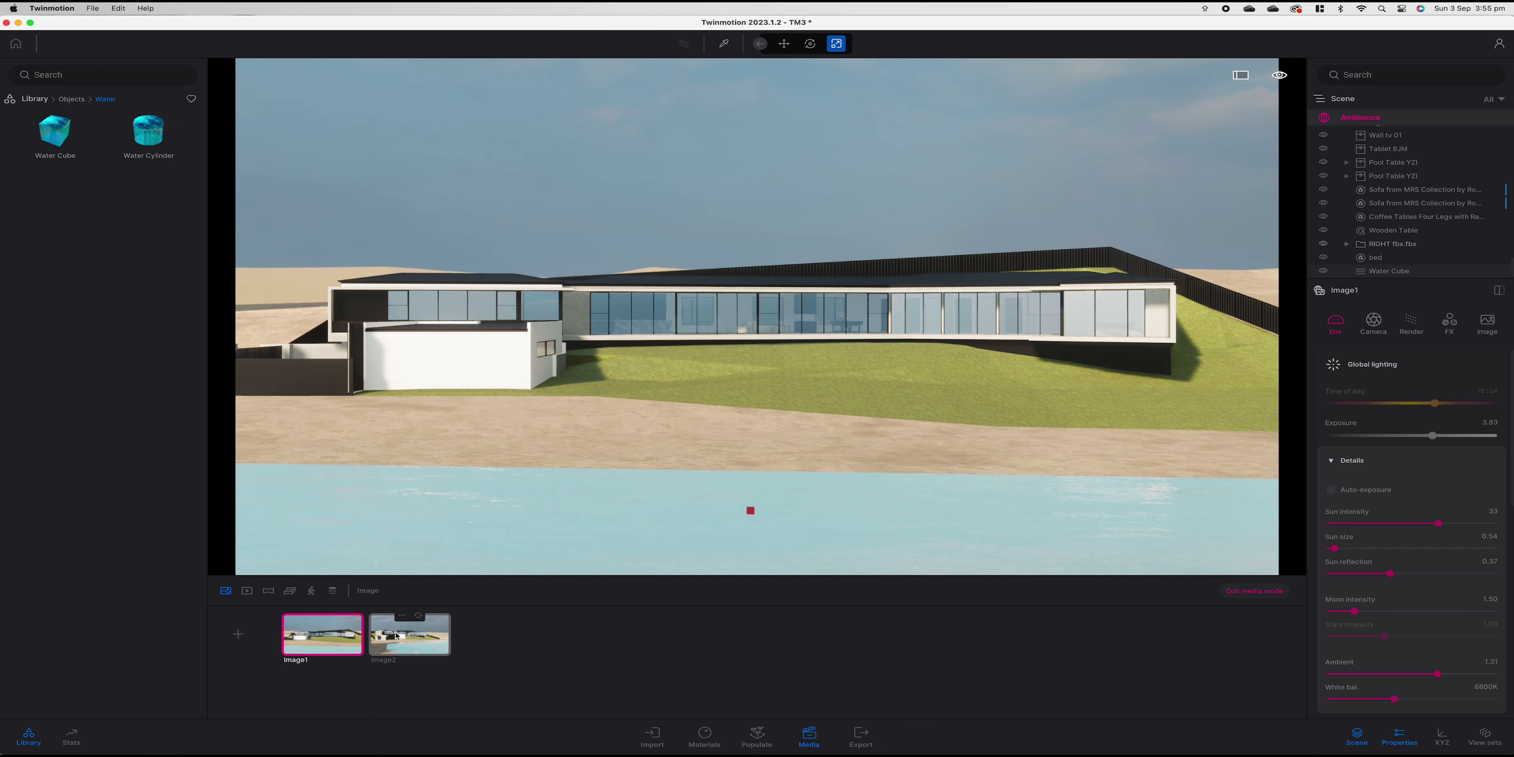
left_click(402, 639)
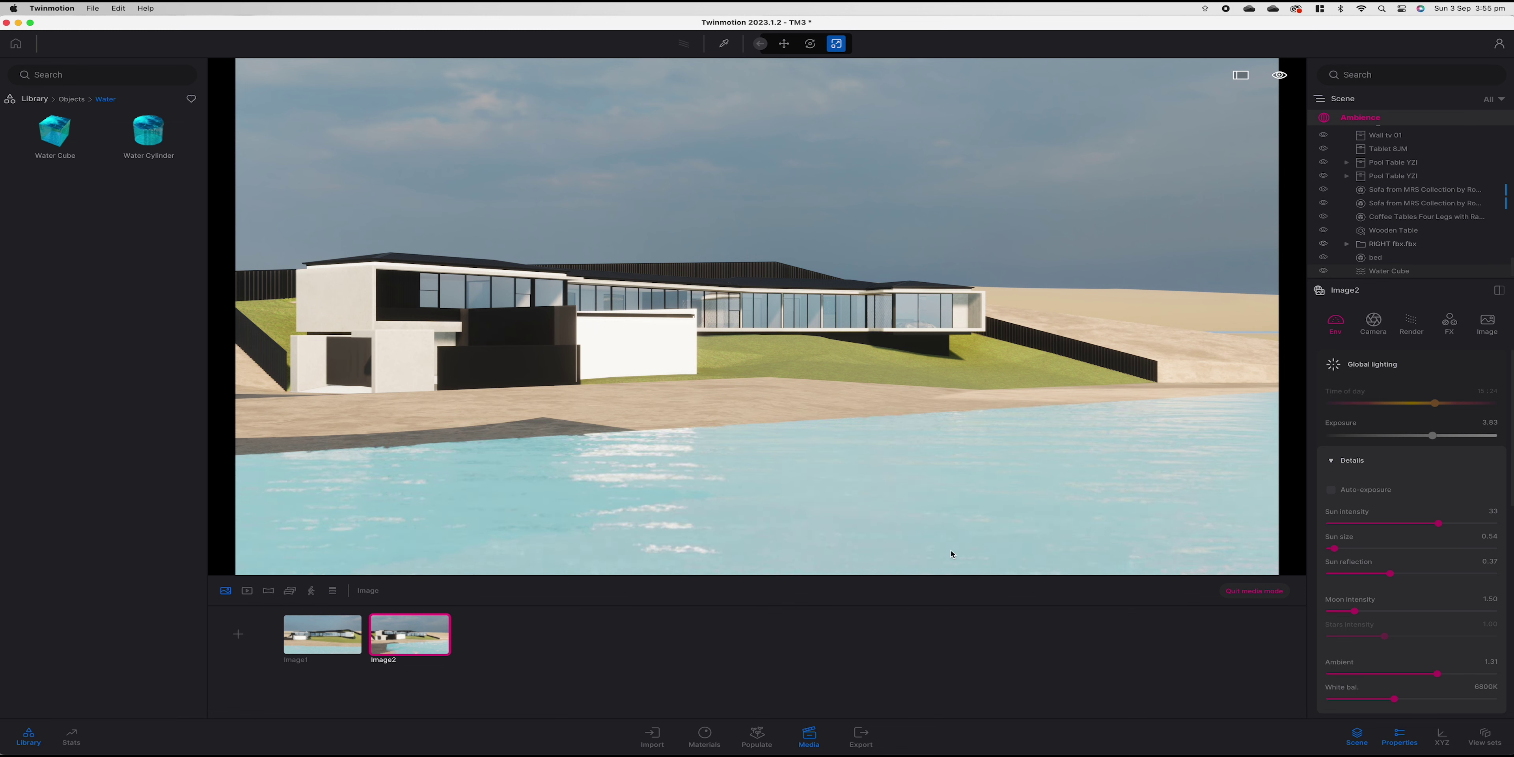
In the Image1 view, start foliage painting and add Long grass 02 as the plant to paint.
left_click(357, 642)
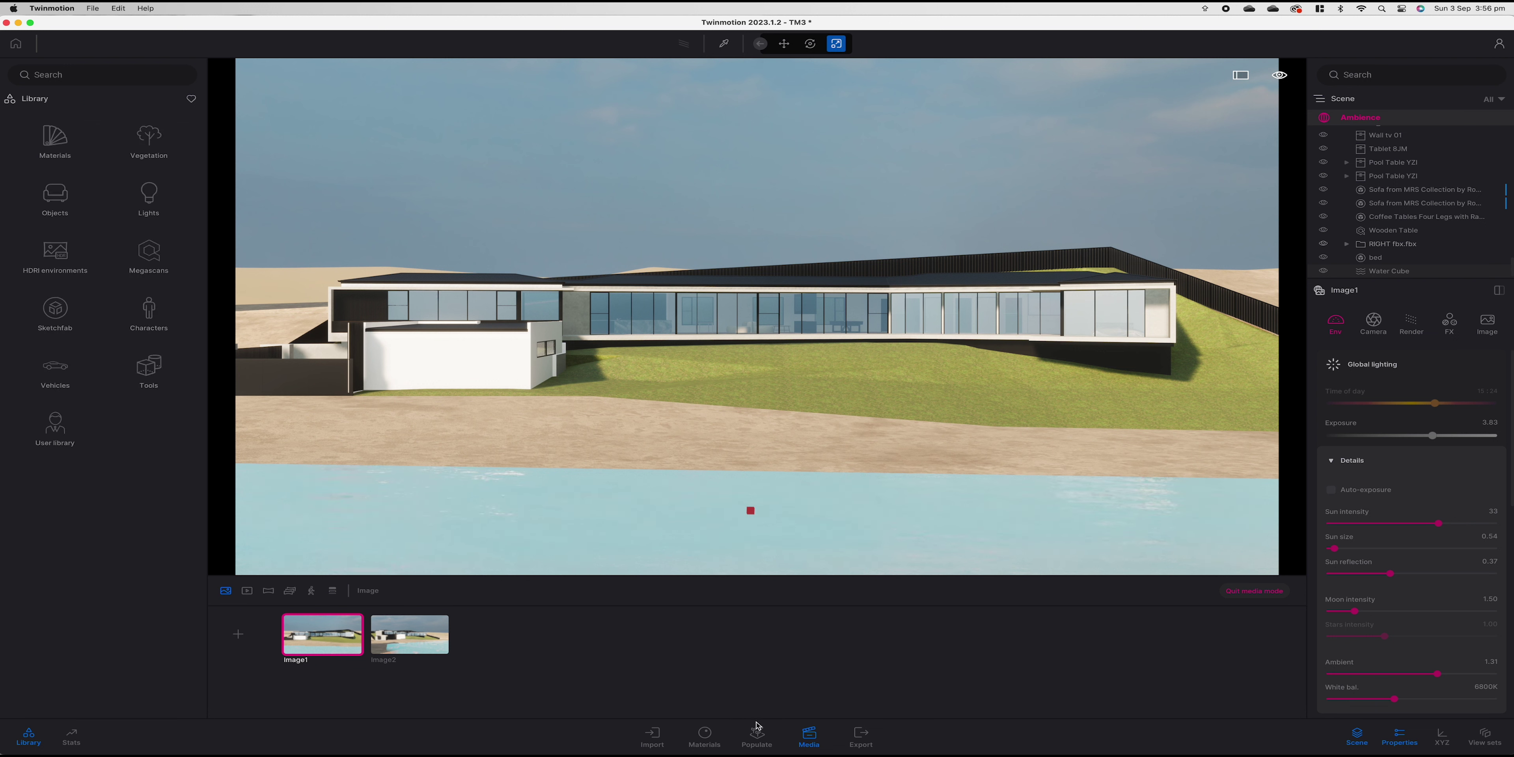
left_click(757, 741)
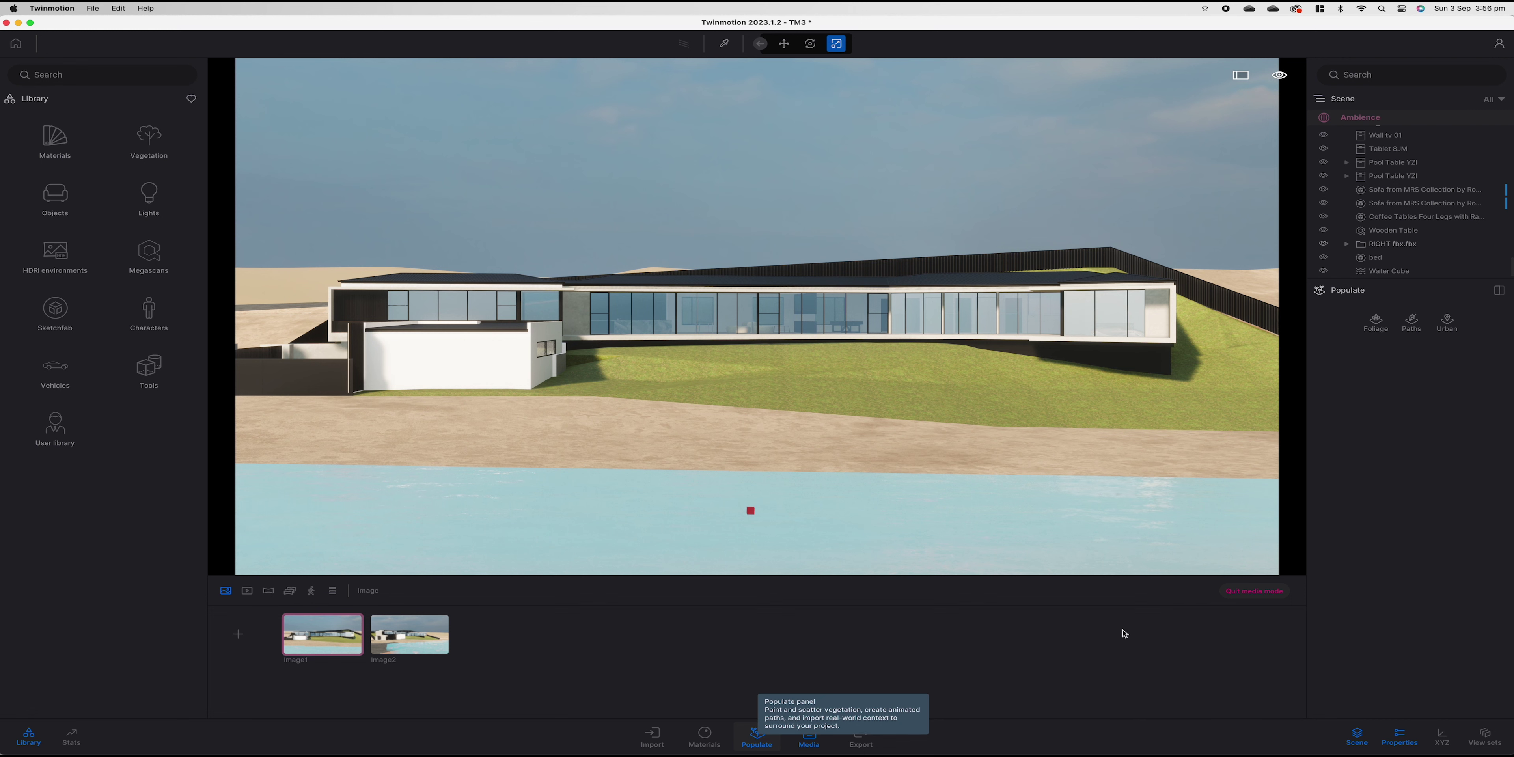
left_click(1389, 328)
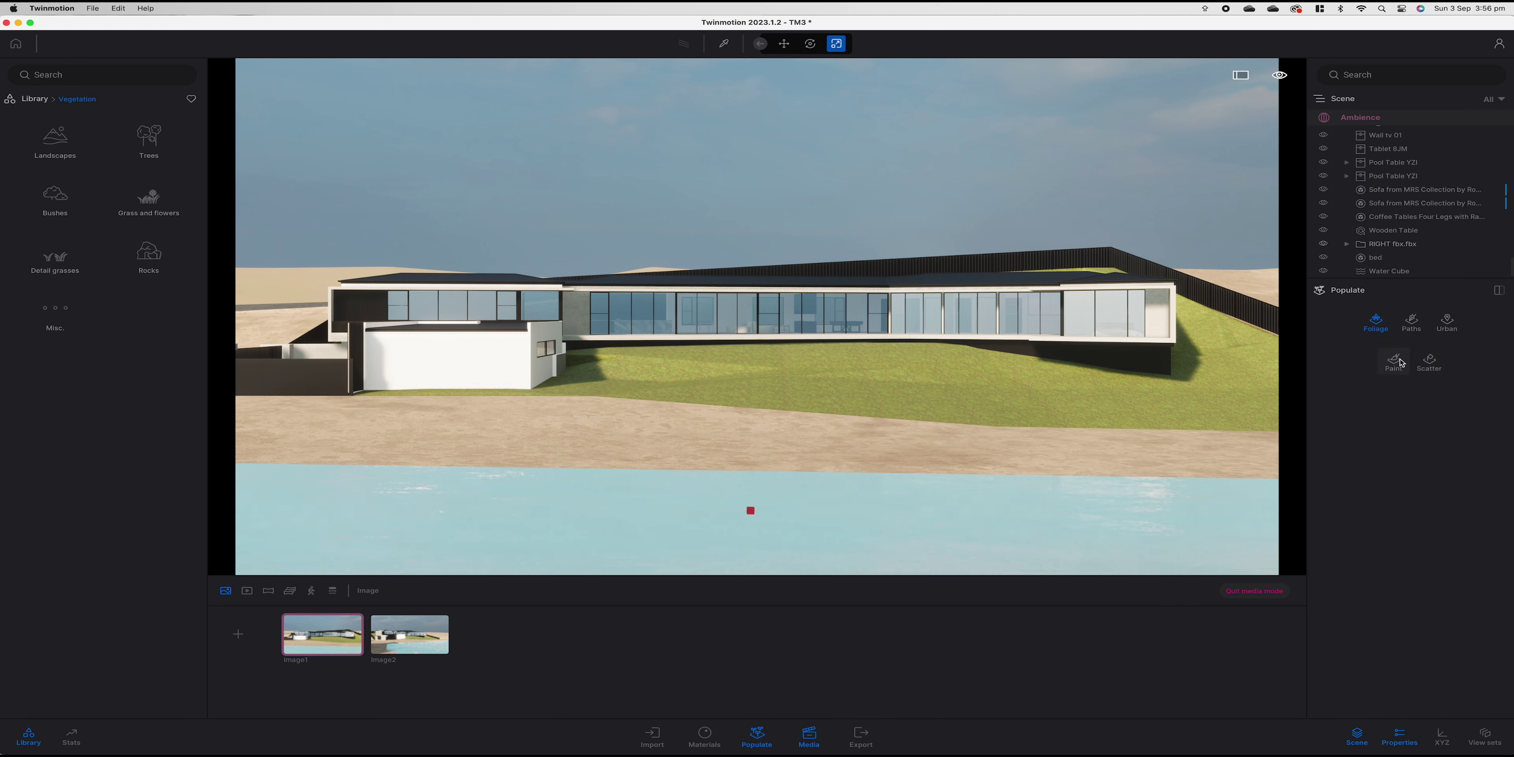
left_click(1402, 363)
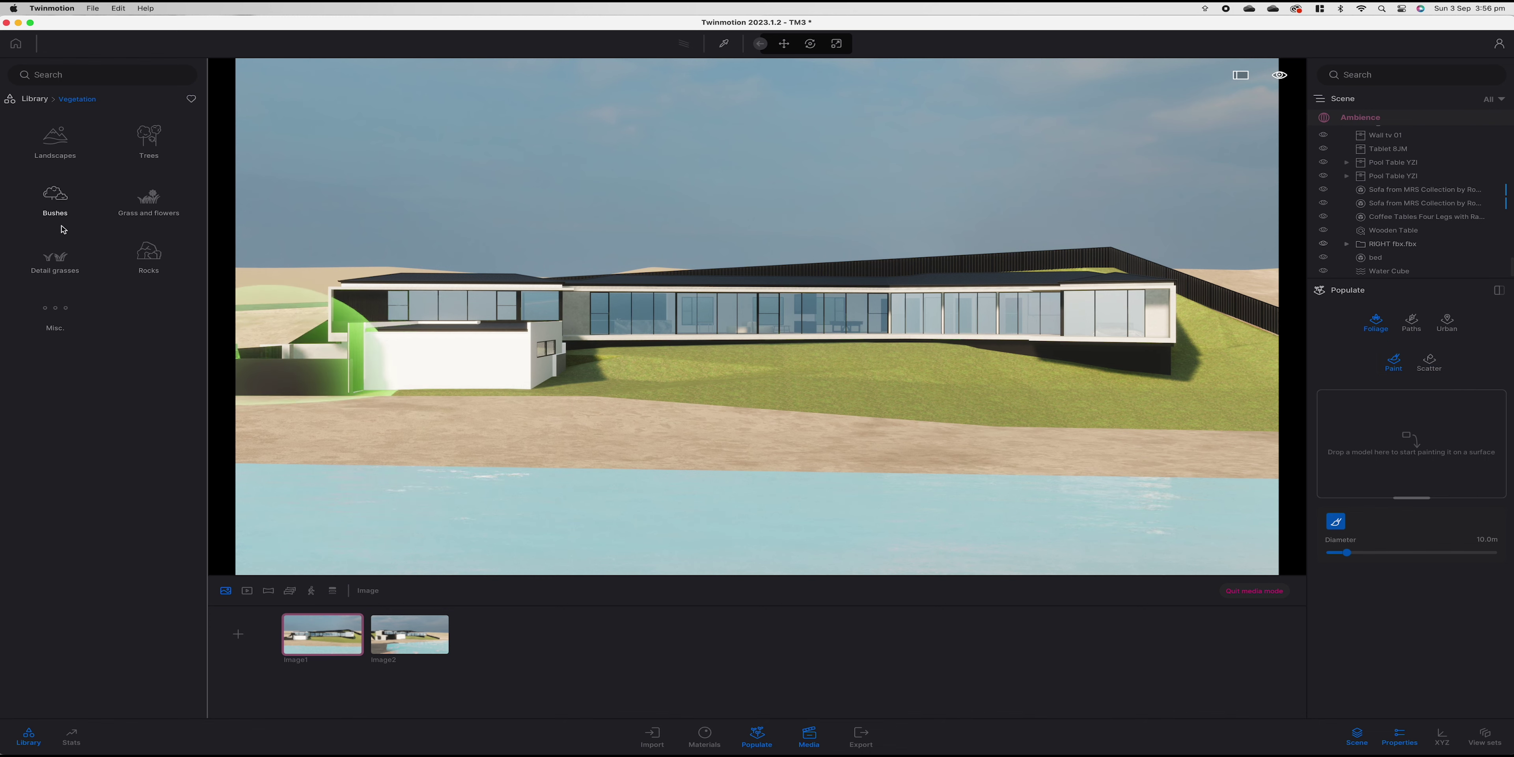
left_click(154, 195)
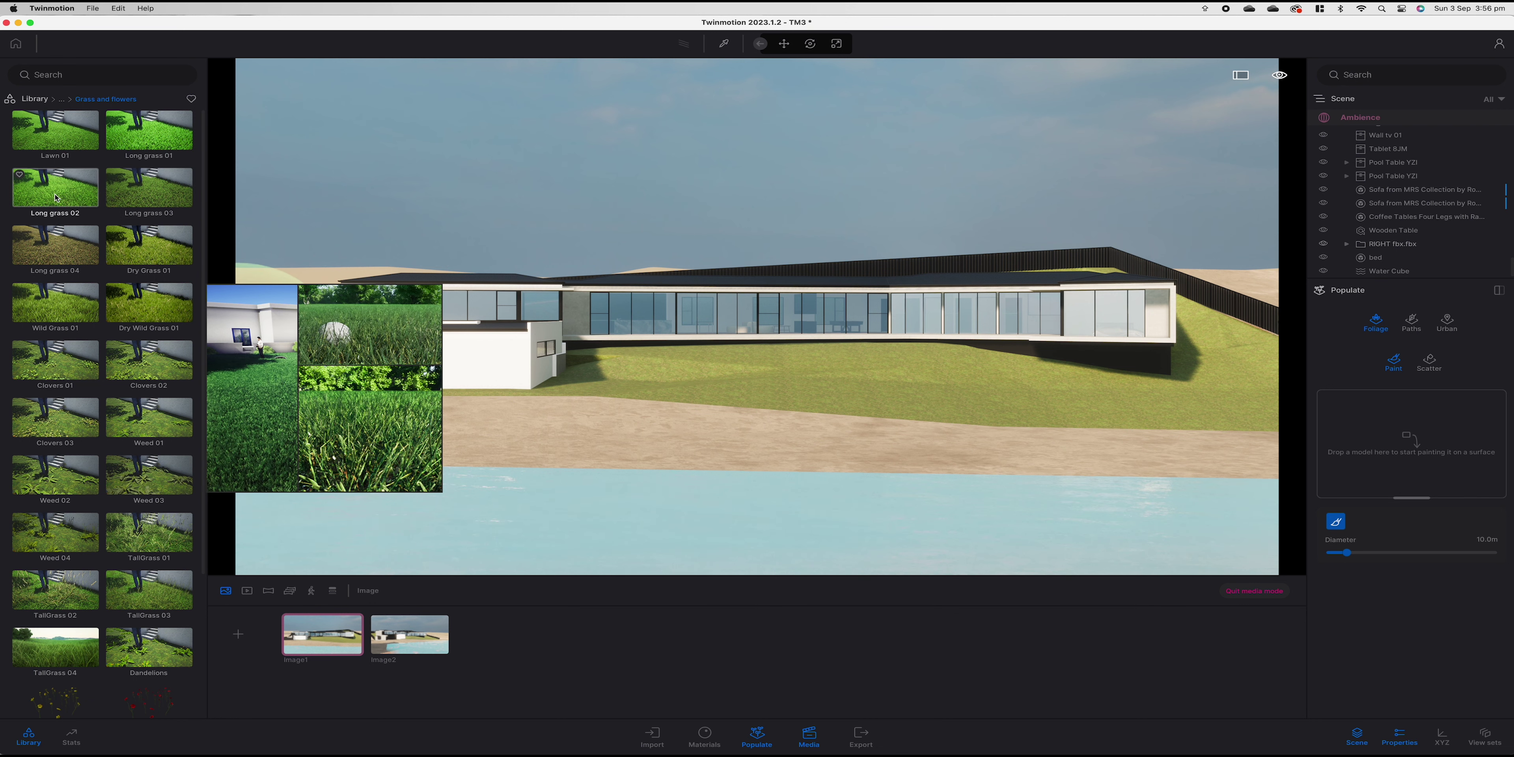
left_click_drag(57, 195, 1394, 413)
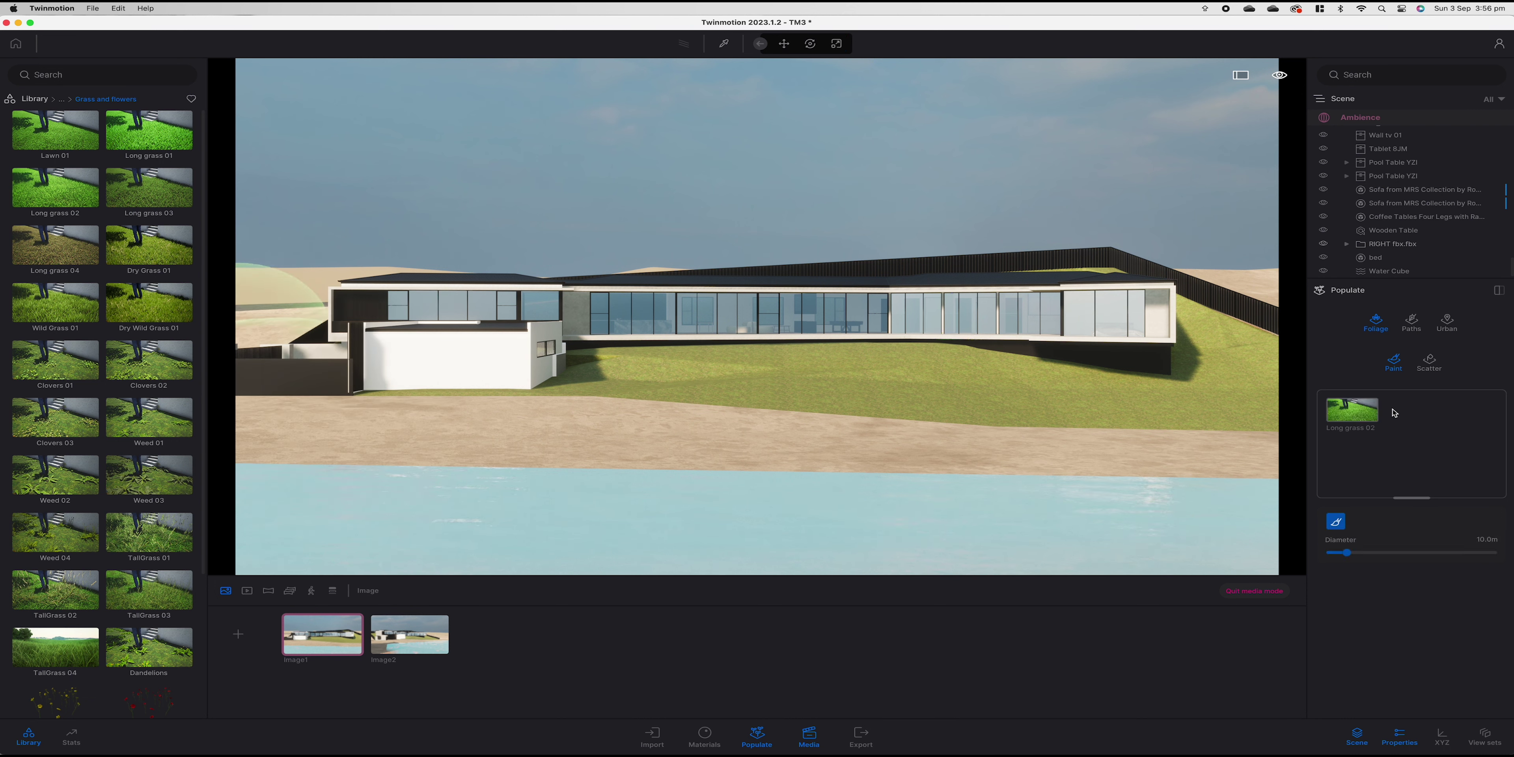
Set the density of Long grass 02 to 100% and the paint brush diameter to 2 m.
left_click(1371, 417)
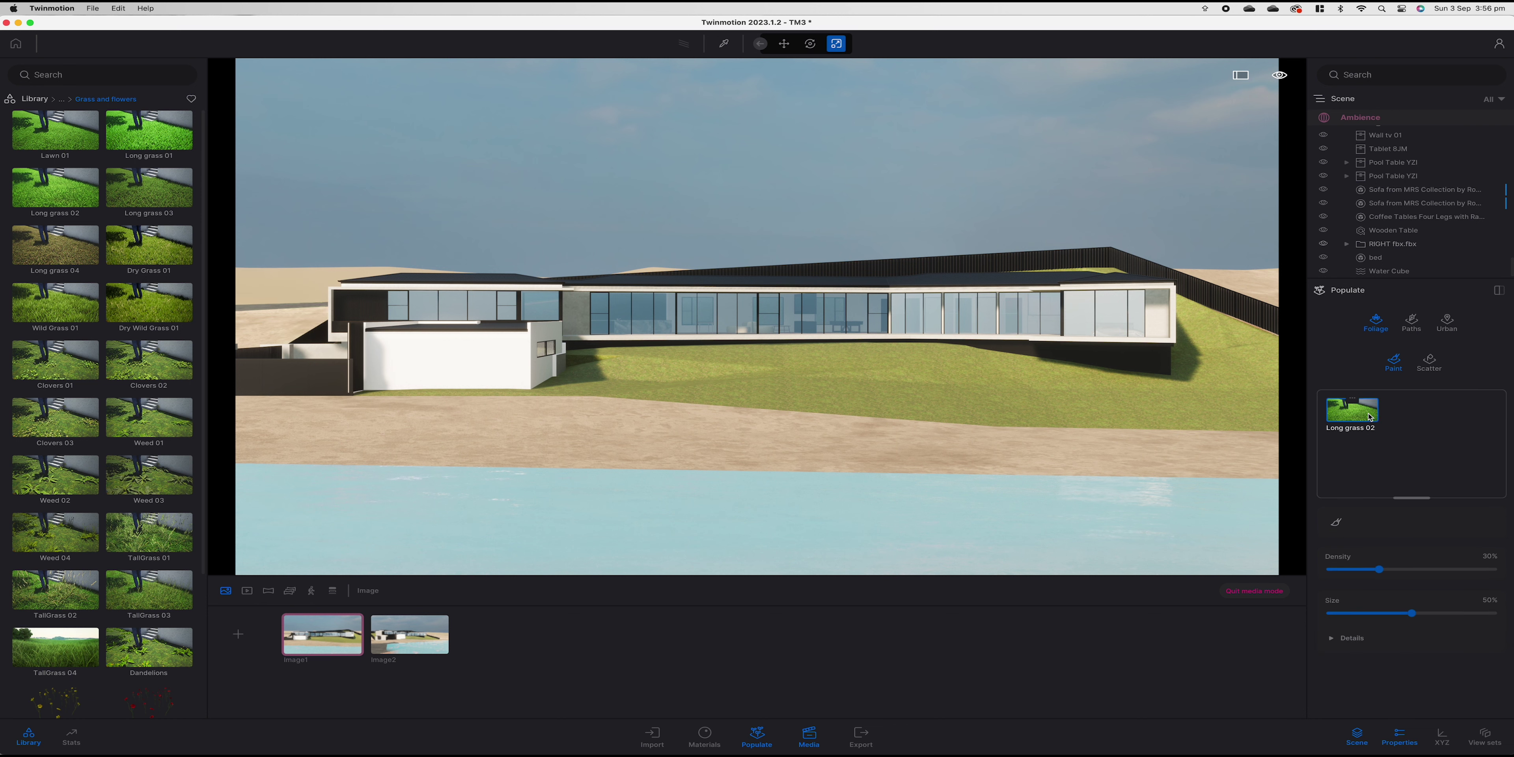
key("Left")
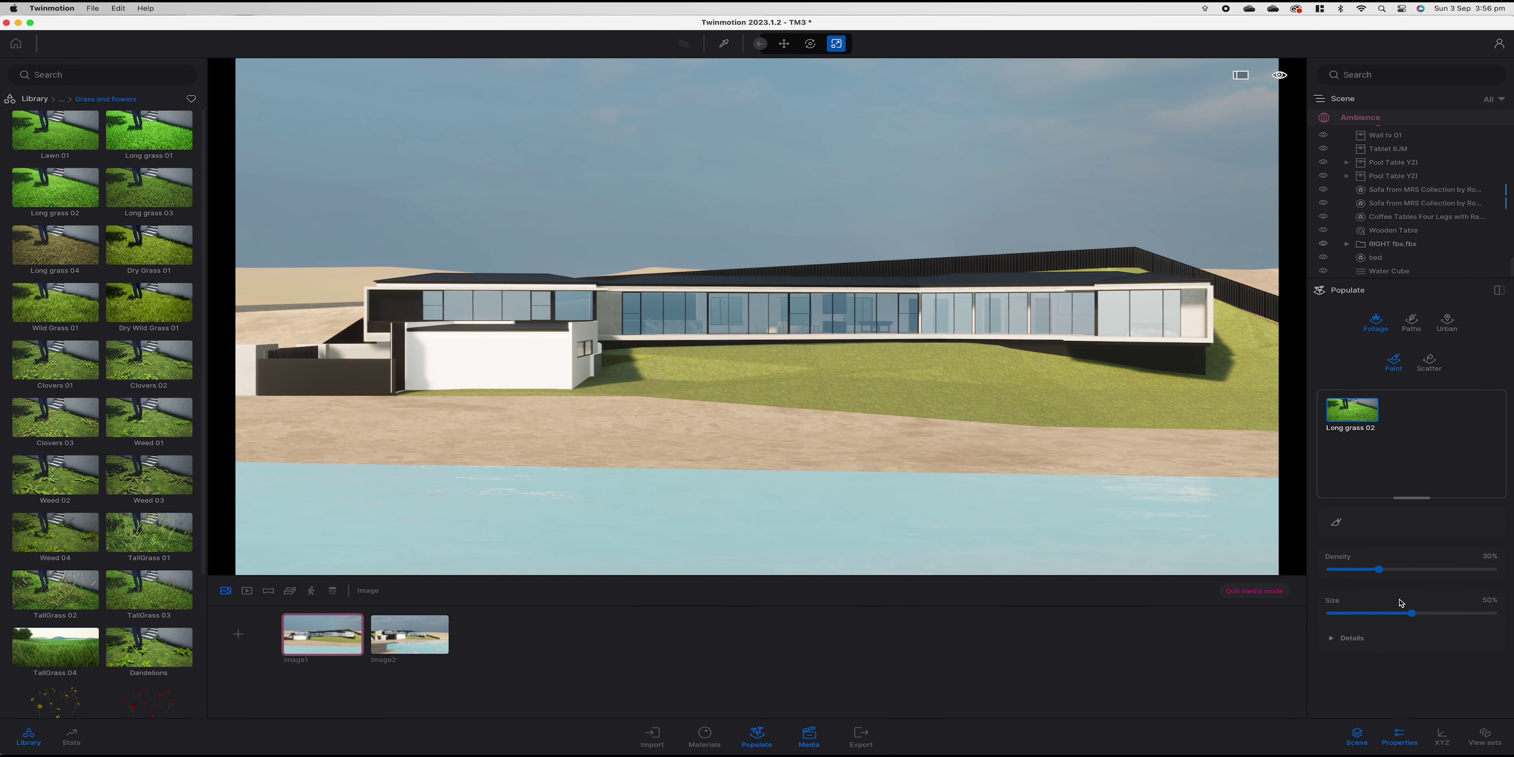
key("Right")
left_click_drag(1381, 571, 1381, 571)
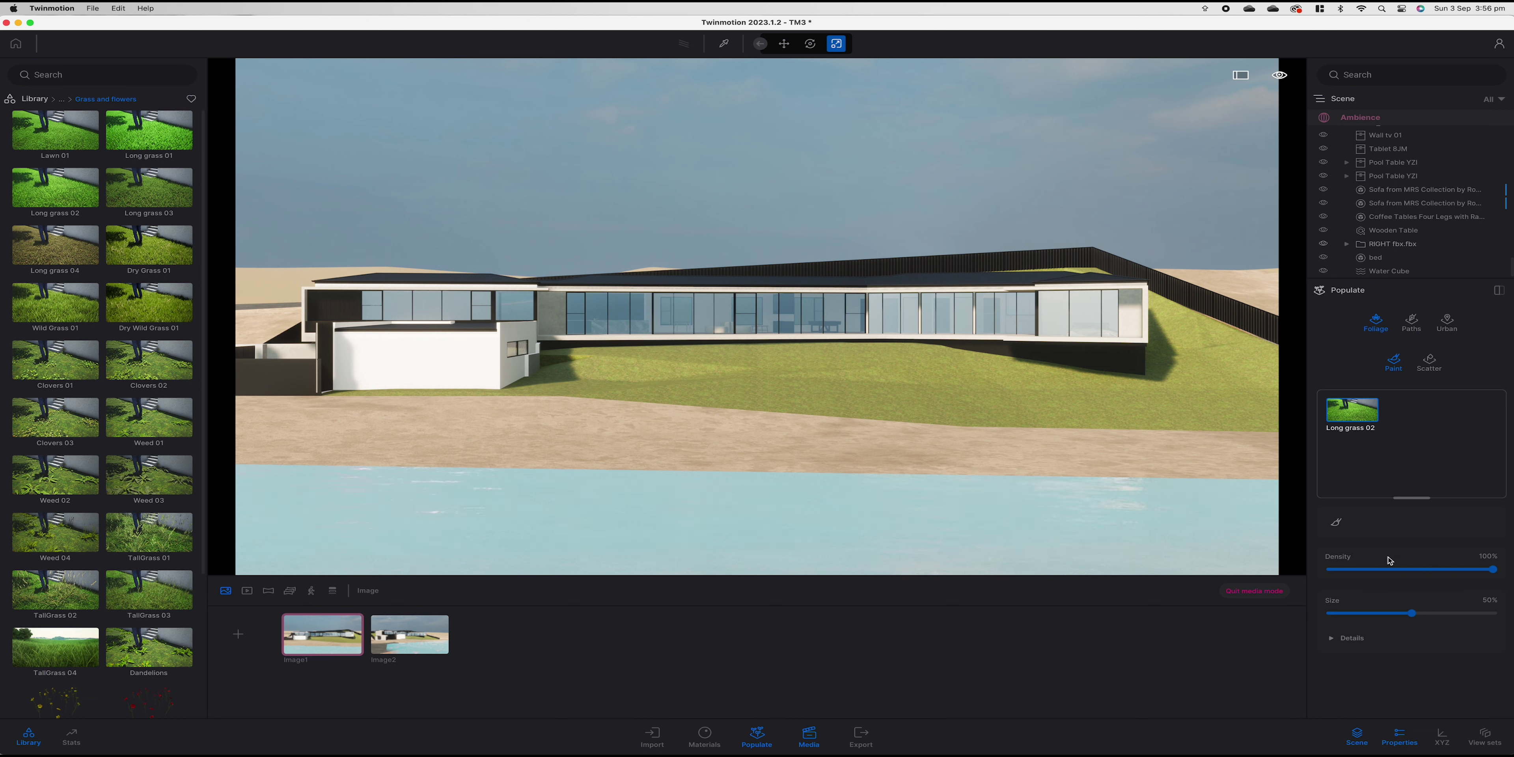
left_click(1339, 526)
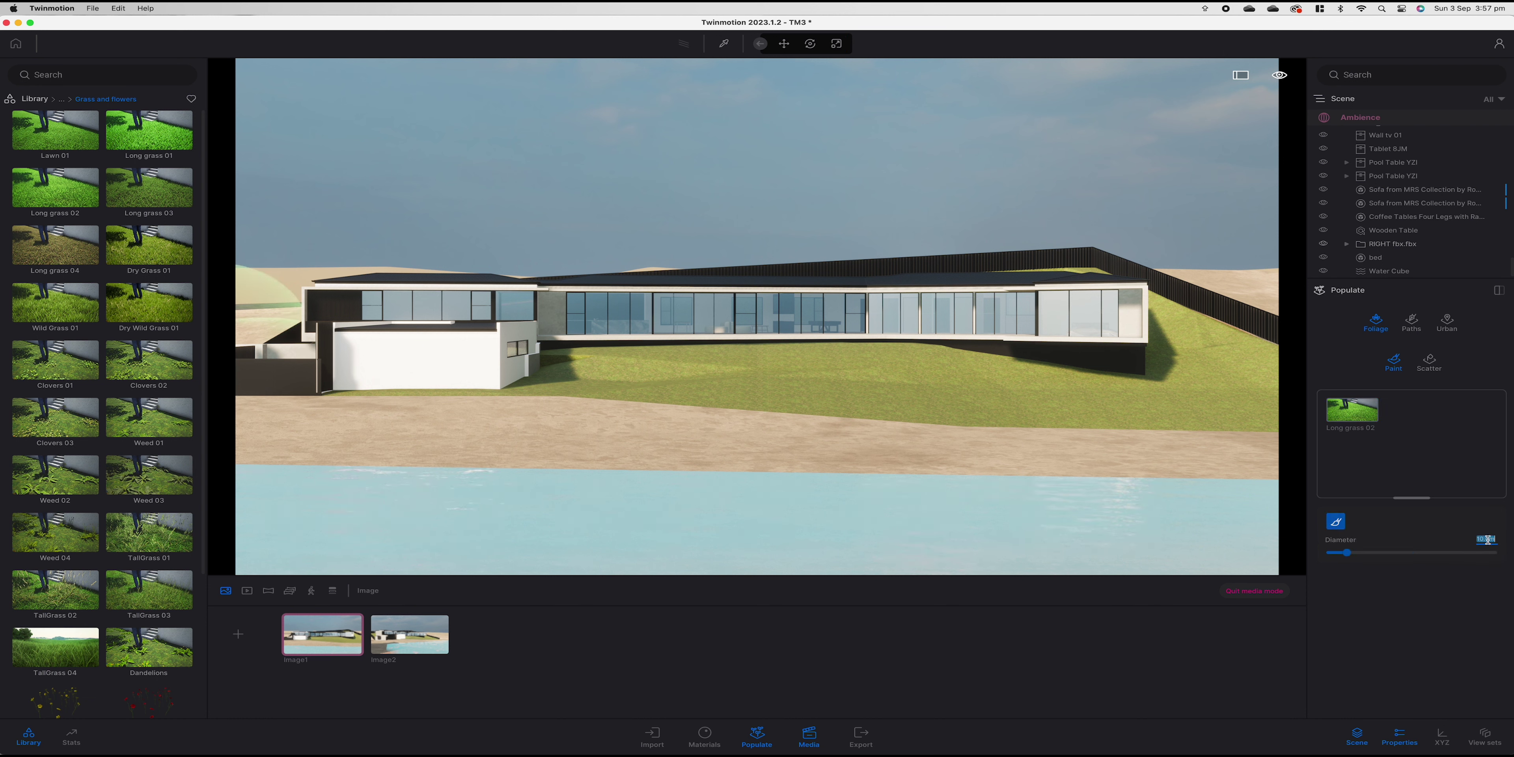
type("2")
key("Return")
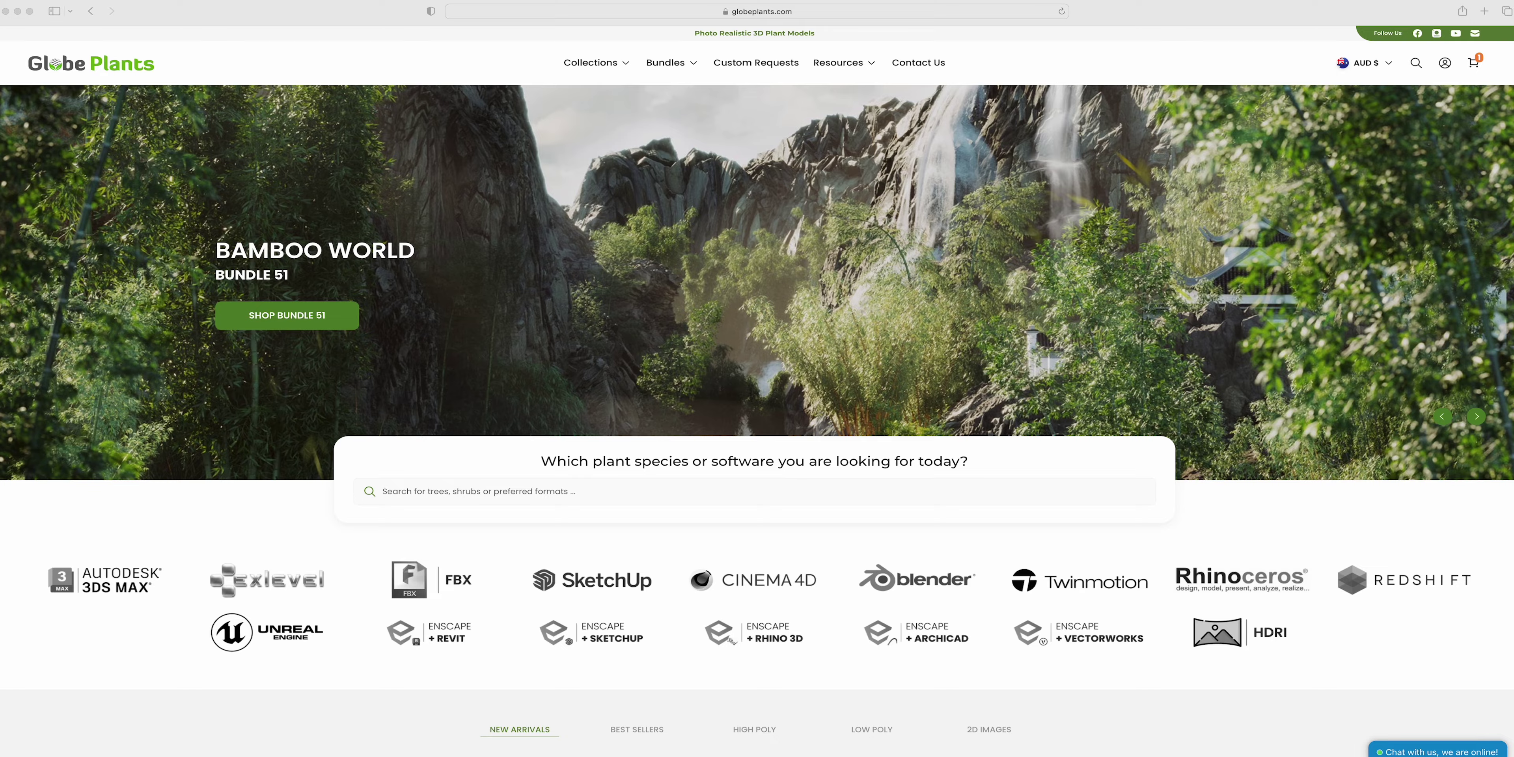
Switch to the Globe Plants website, look through its home page, and filter the Trees collection by the Twinmotion format.
scroll(757, 411, "down", 10)
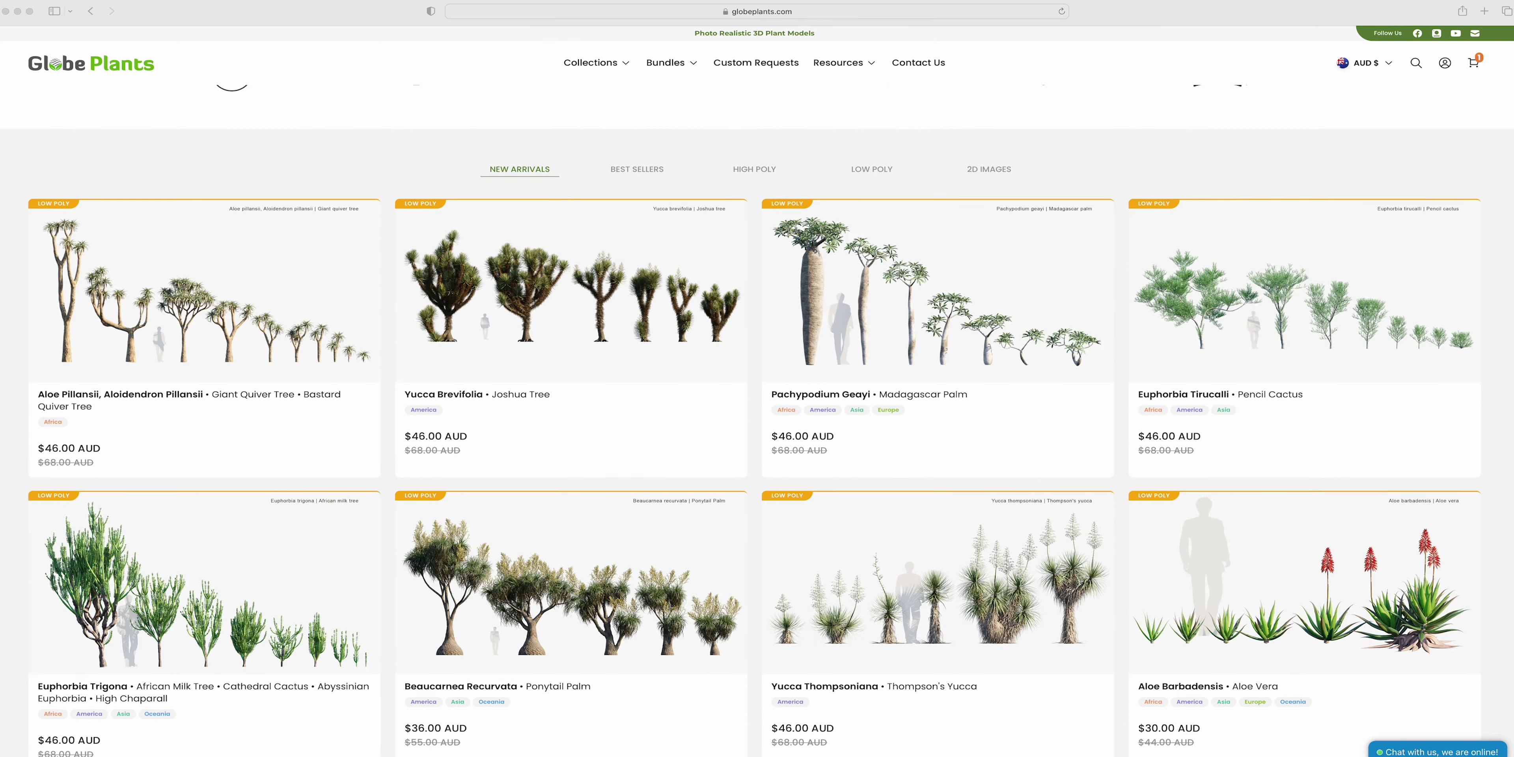
scroll(757, 411, "down", 15)
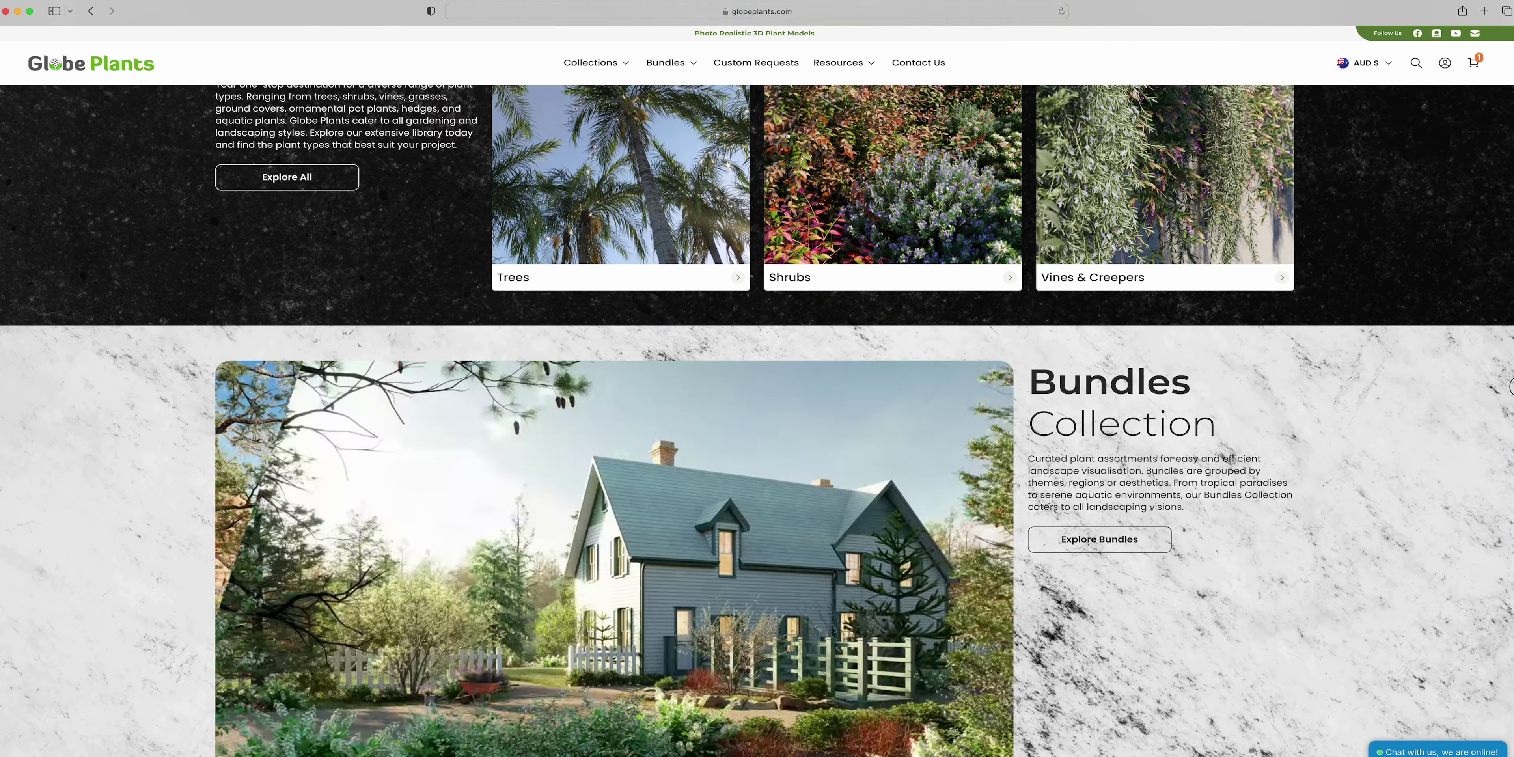
scroll(757, 411, "down", 12)
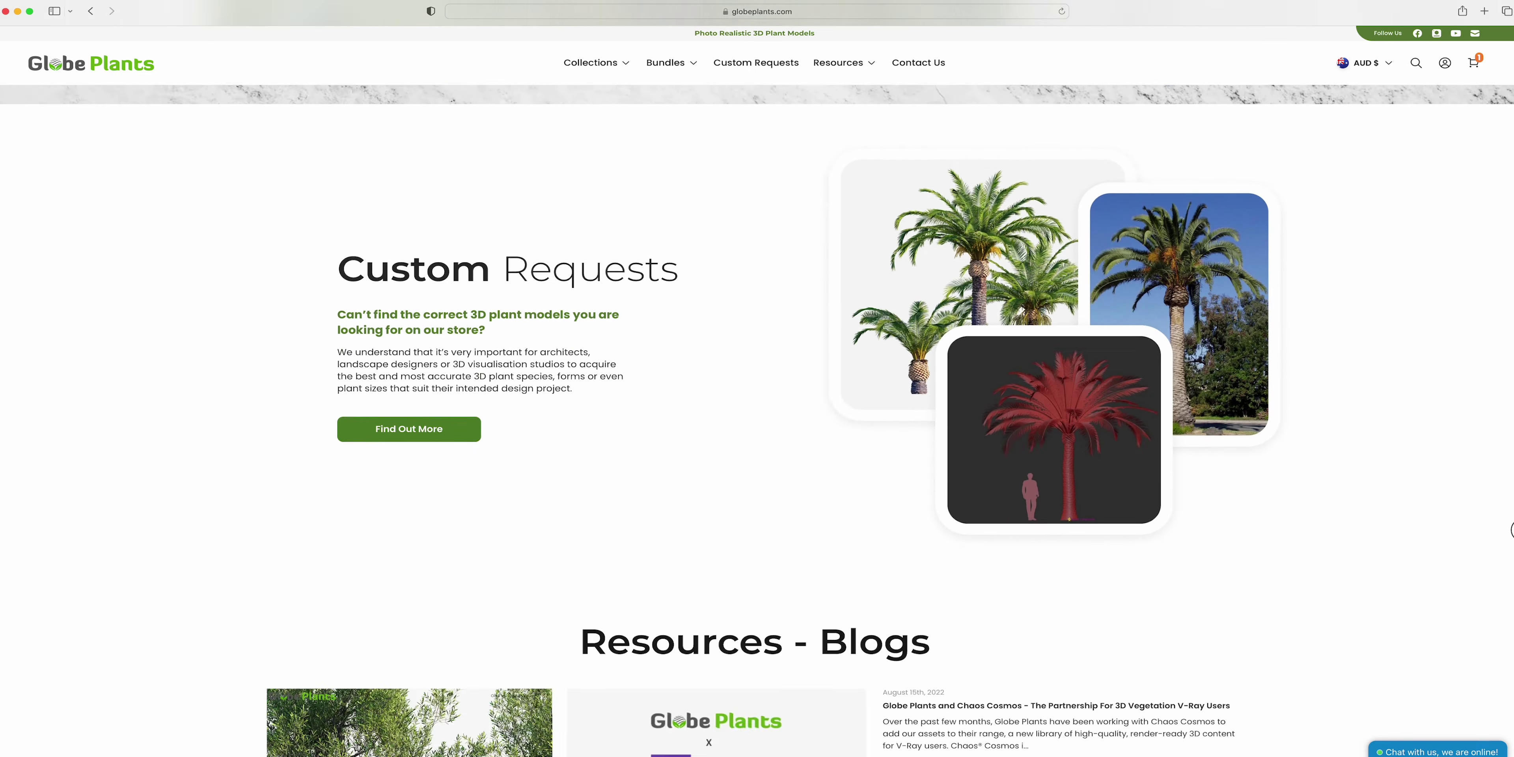
scroll(757, 411, "down", 5)
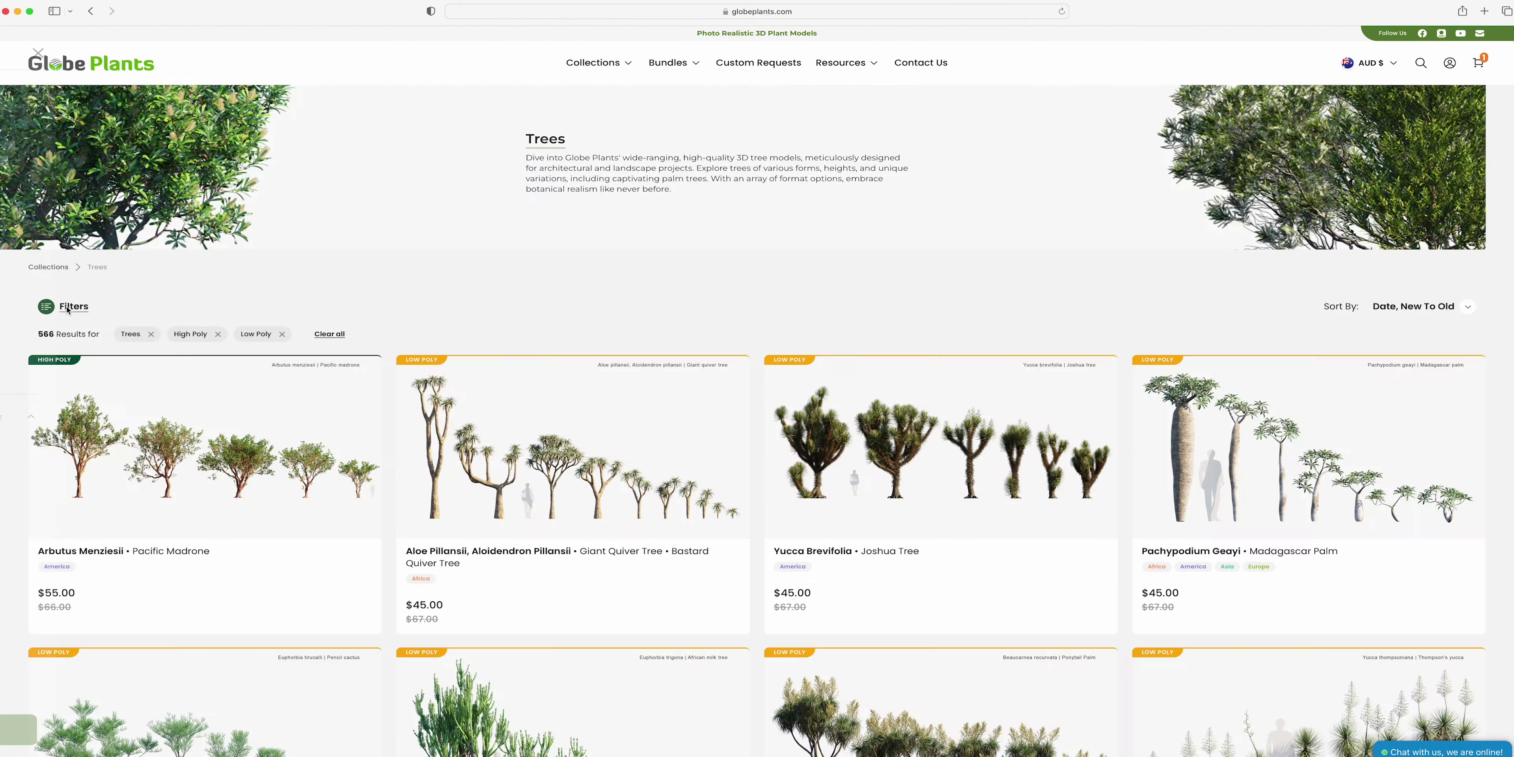
left_click(65, 298)
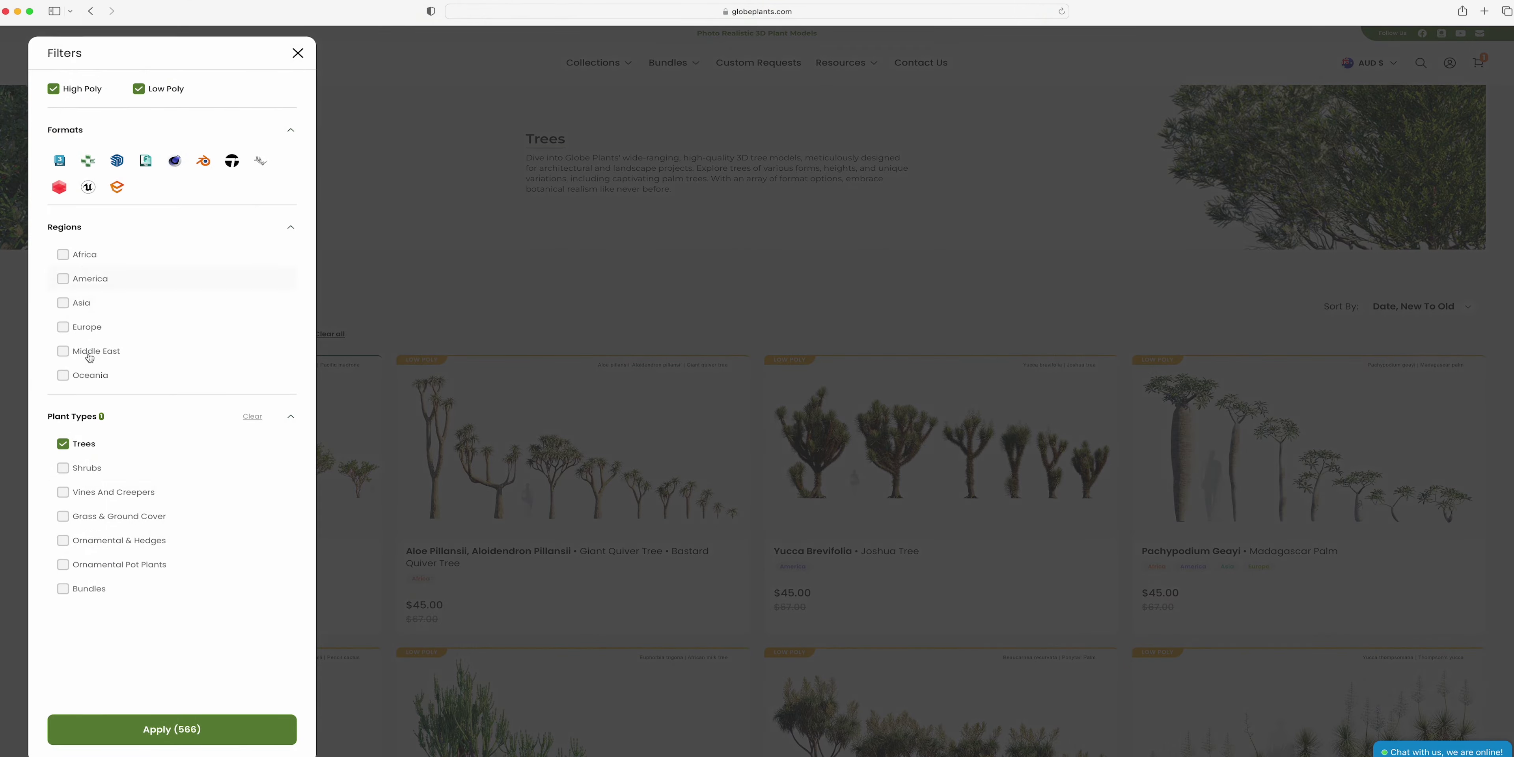
left_click(232, 162)
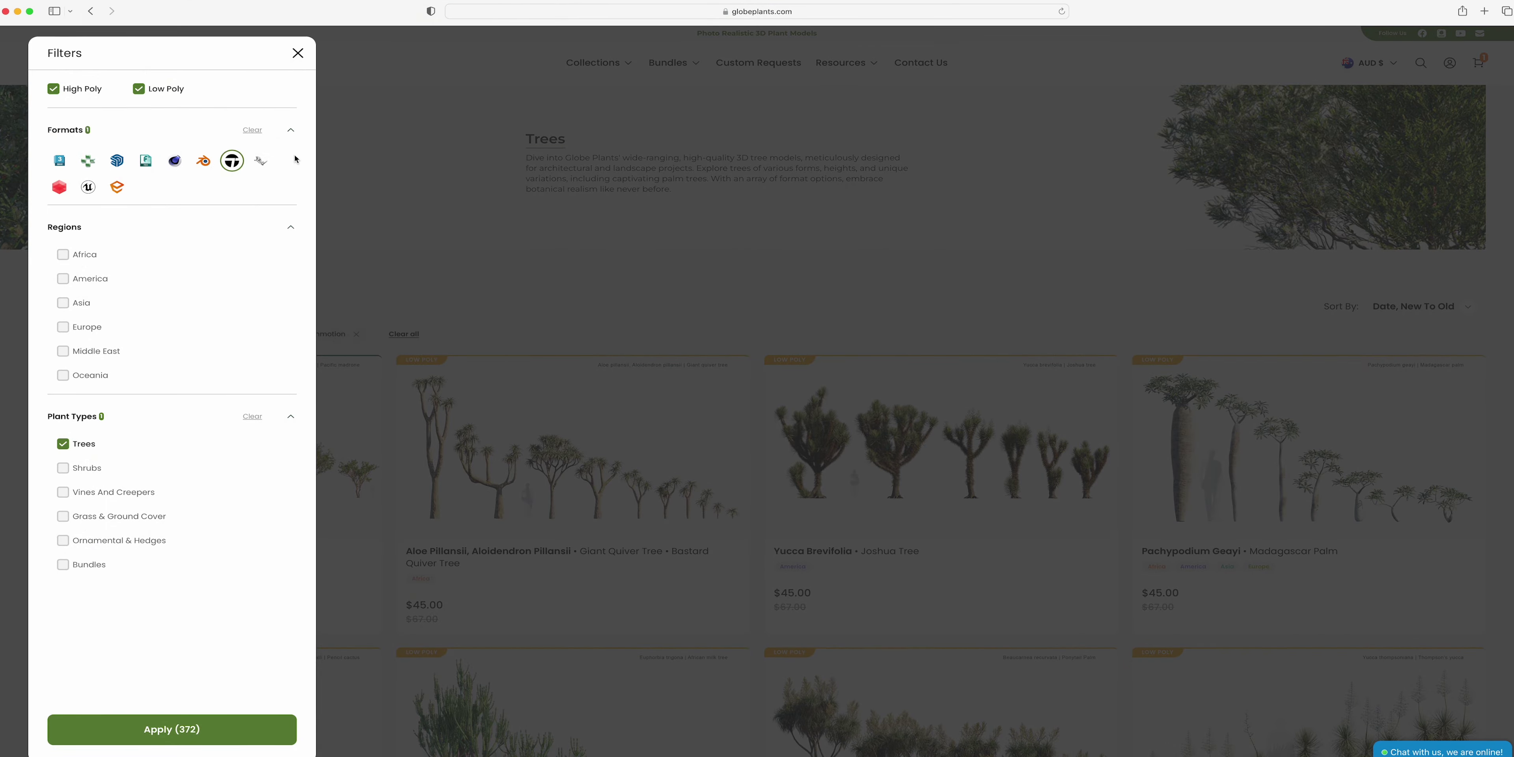
left_click(298, 53)
scroll(757, 411, "down", 1)
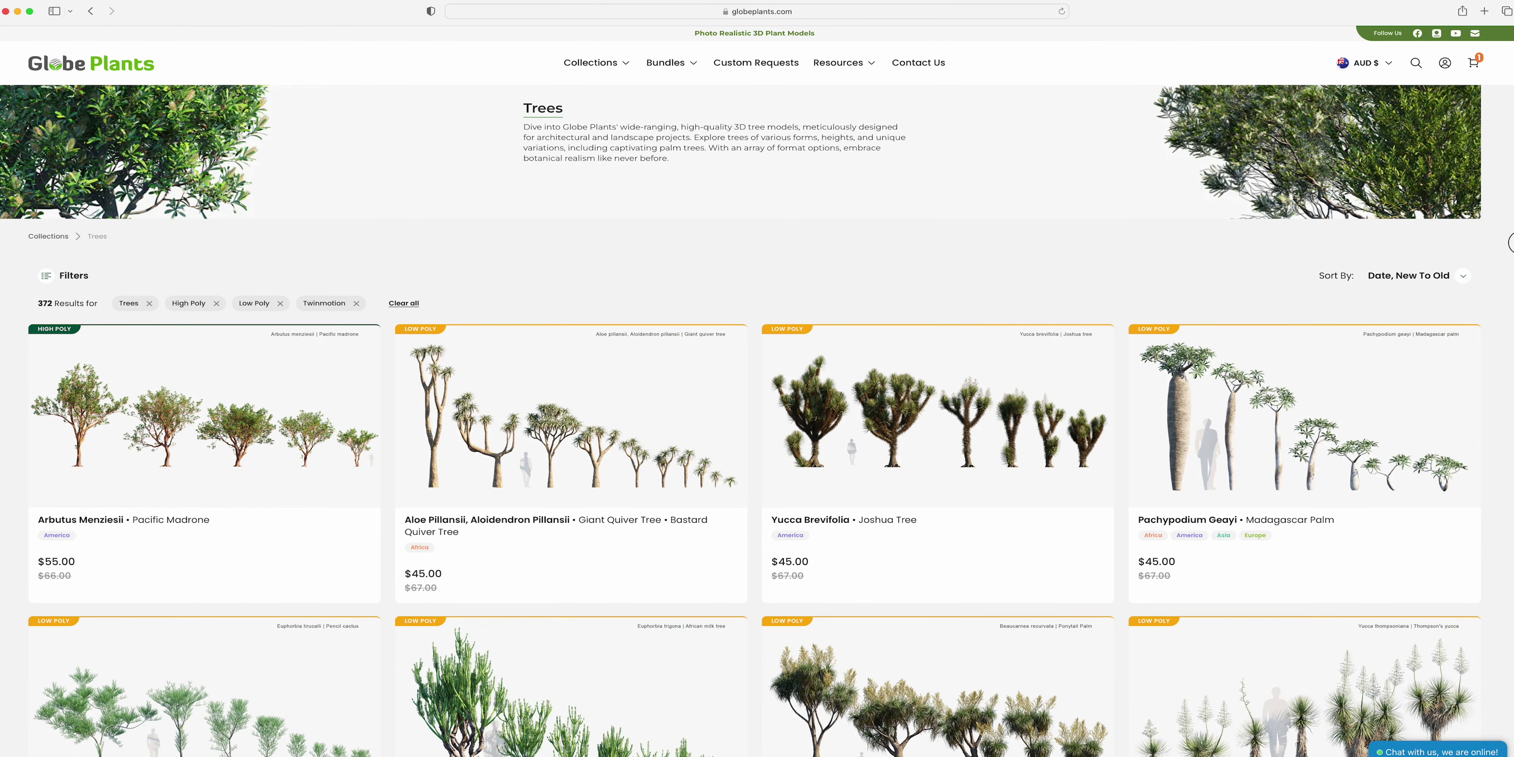
mouse_move(1513, 243)
left_mouse_down()
mouse_move(1504, 676)
mouse_move(1513, 218)
left_mouse_up()
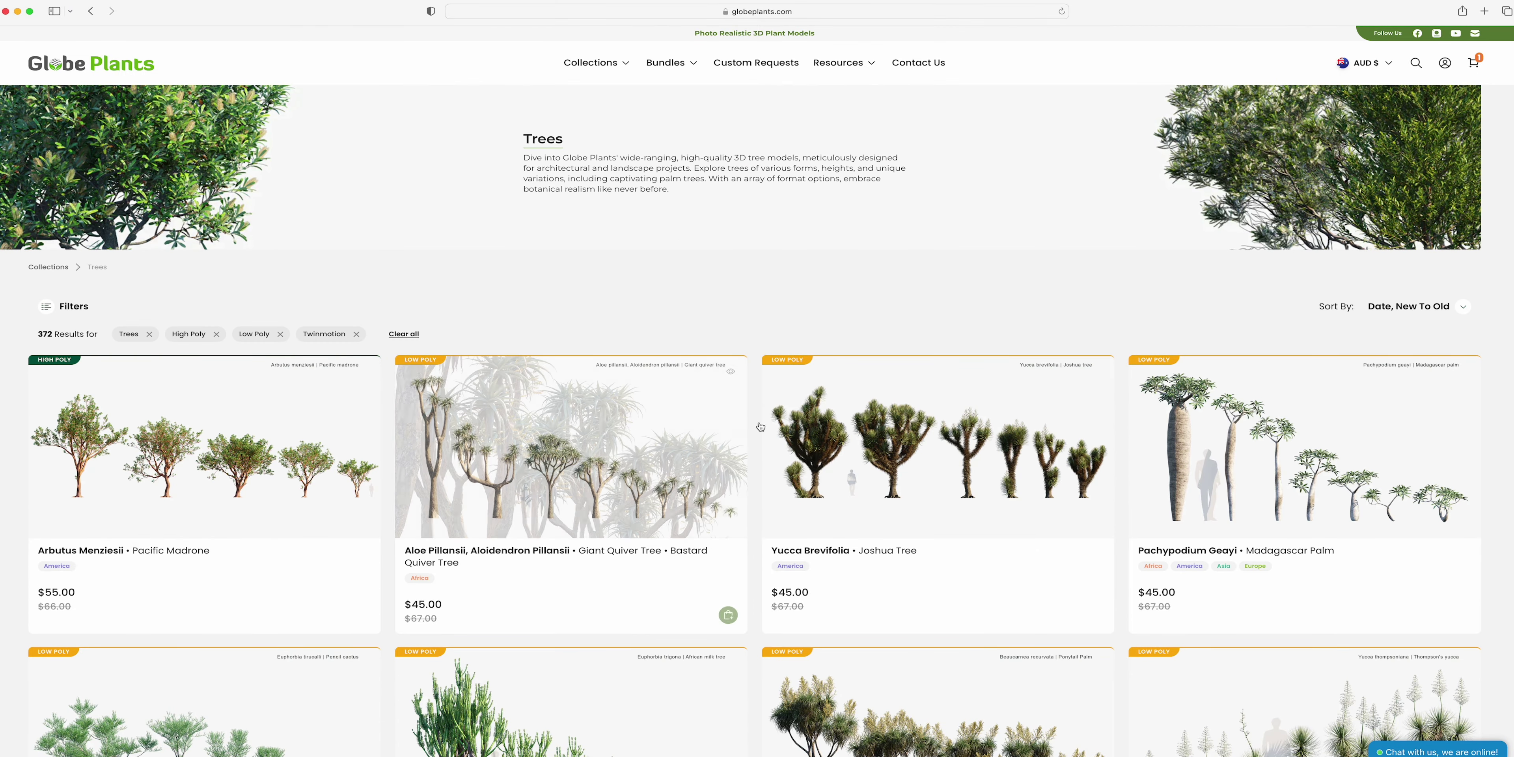
Open the Yucca Brevifolia (Joshua Tree) model and add its low-poly Twinmotion version to the cart.
left_click(940, 447)
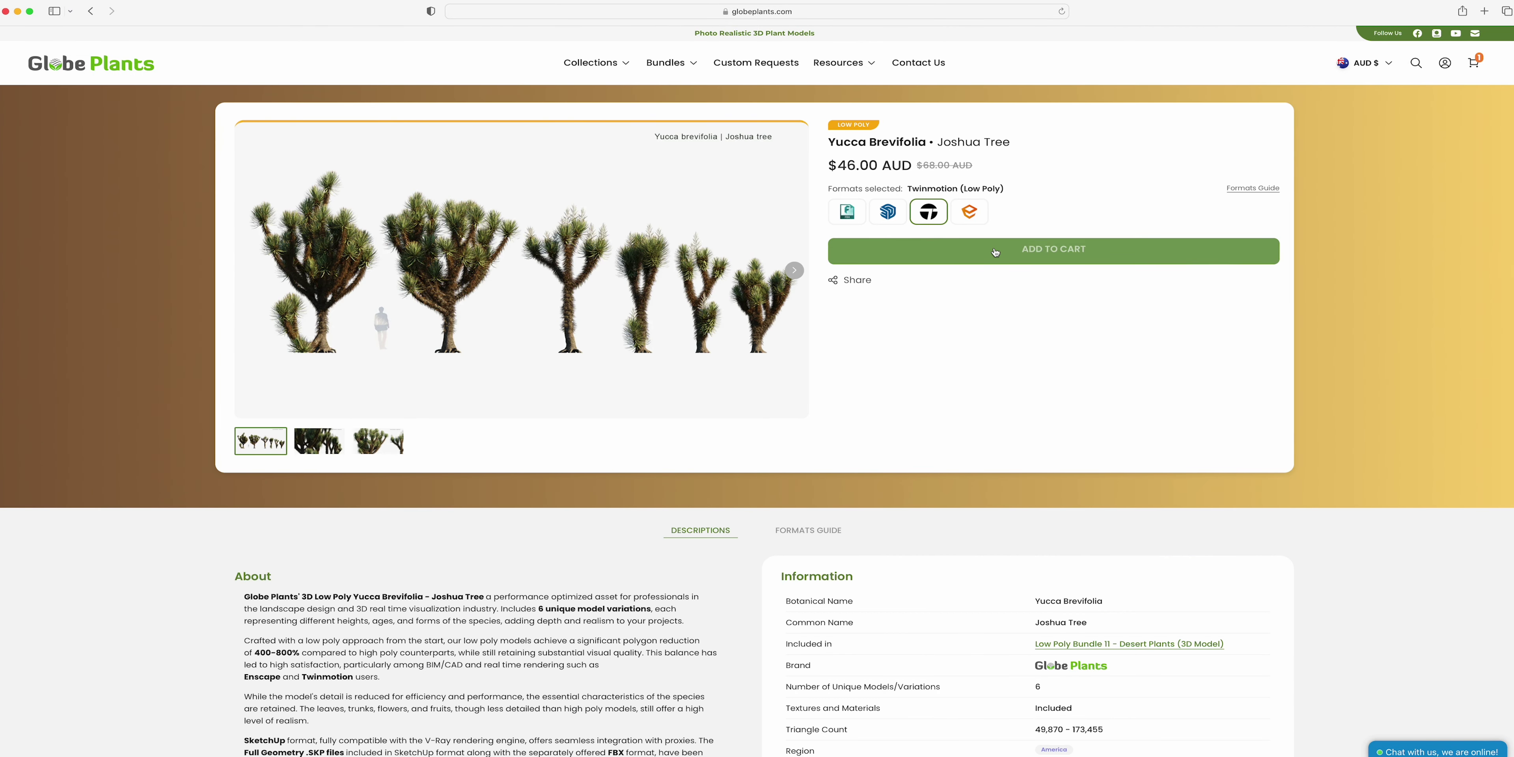
left_click(995, 253)
left_click(913, 165)
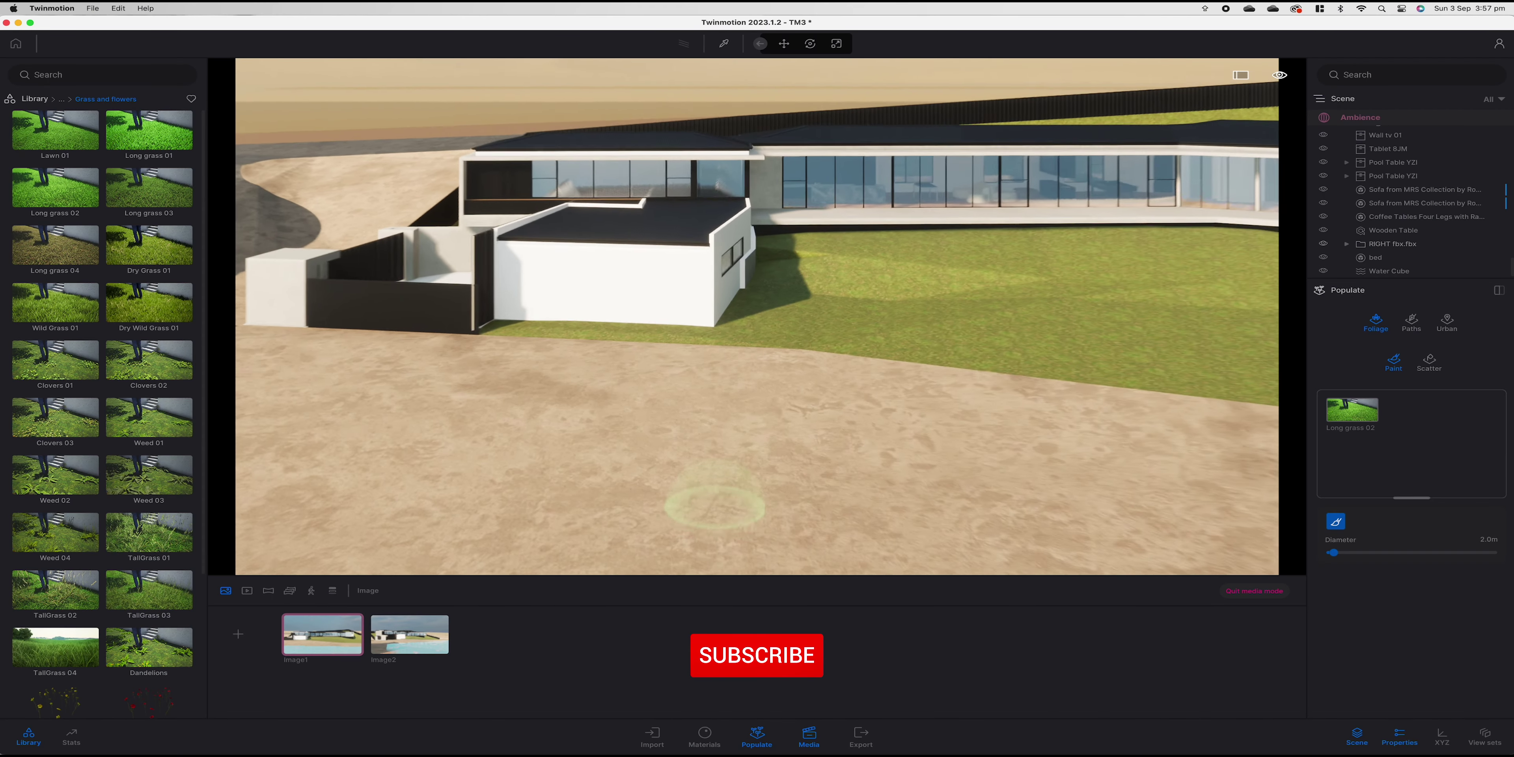
Paint Long grass 02 along the base of the white annex wall, up to the corner with the dark gate.
key("w")
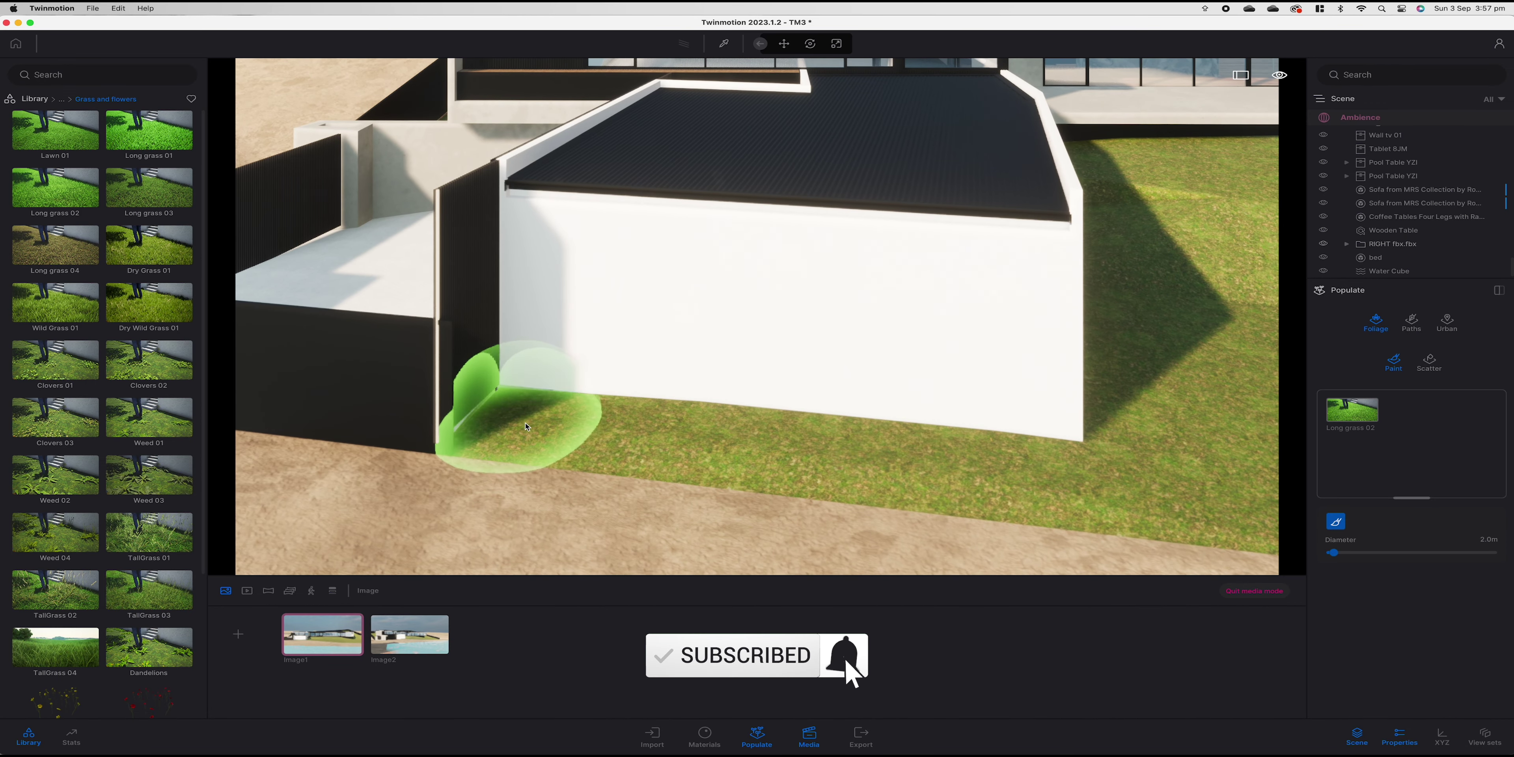
left_click_drag(527, 427, 609, 422)
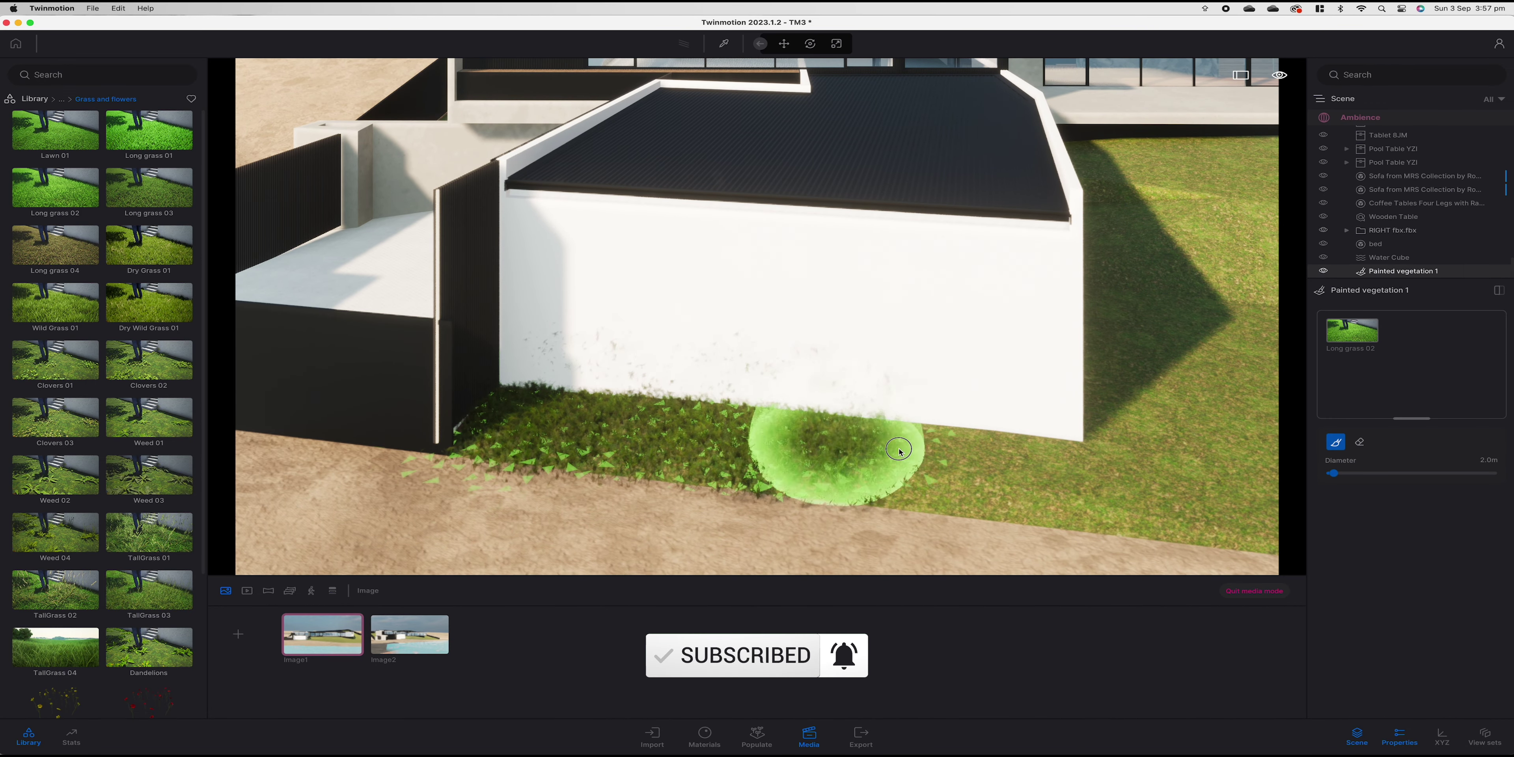
scroll(720, 446, "down", 10)
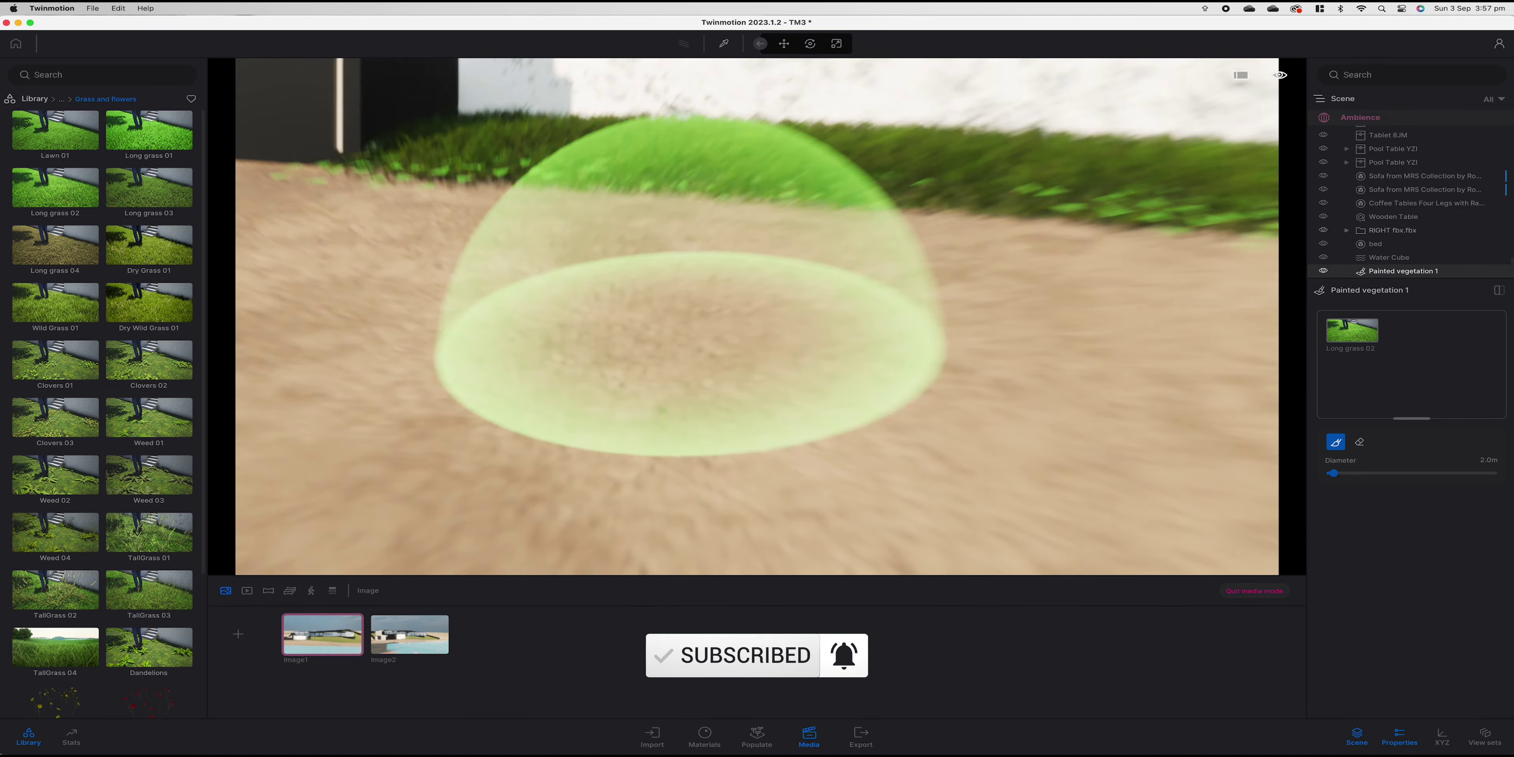
scroll(706, 353, "down", 5)
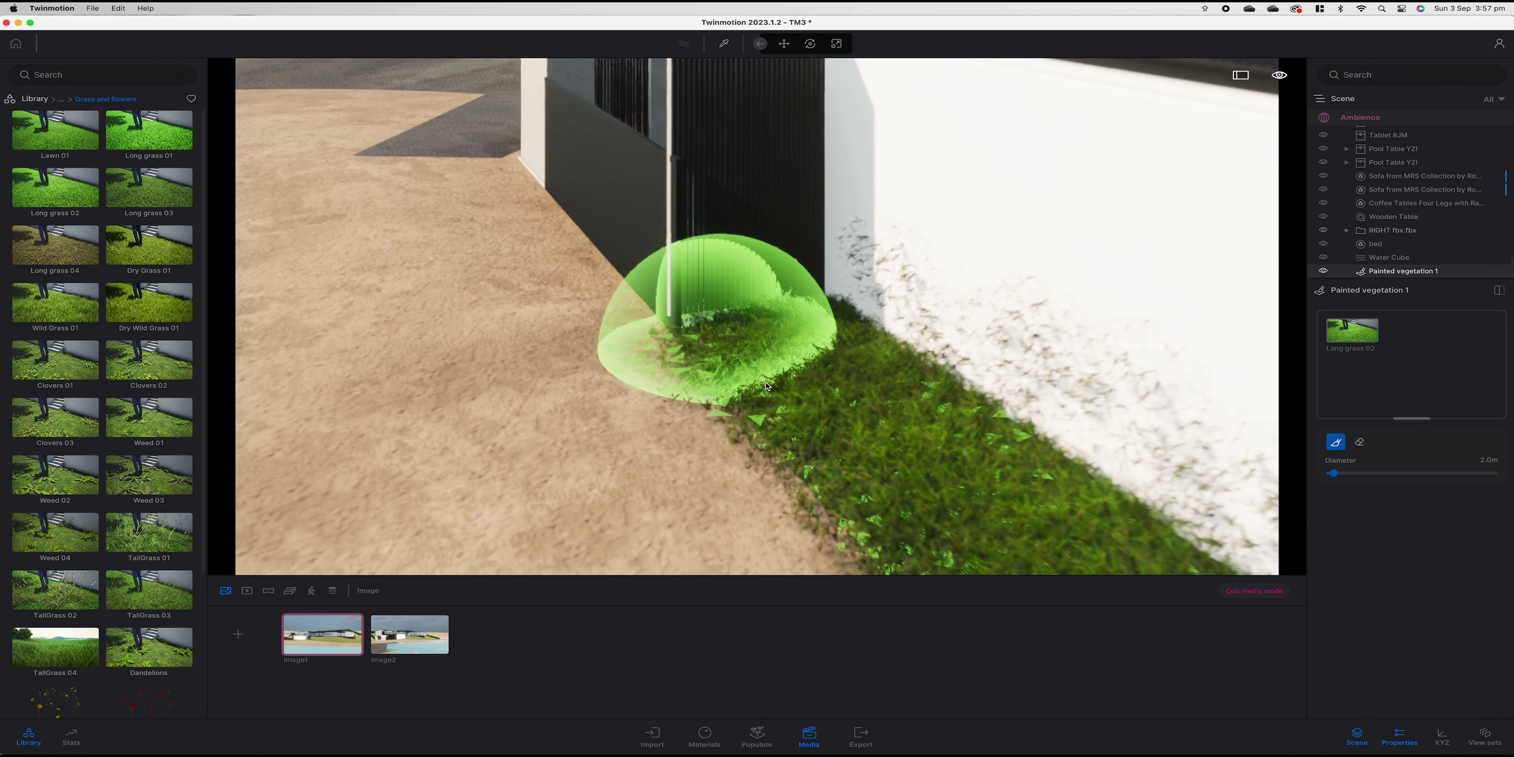
left_click_drag(708, 353, 1021, 525)
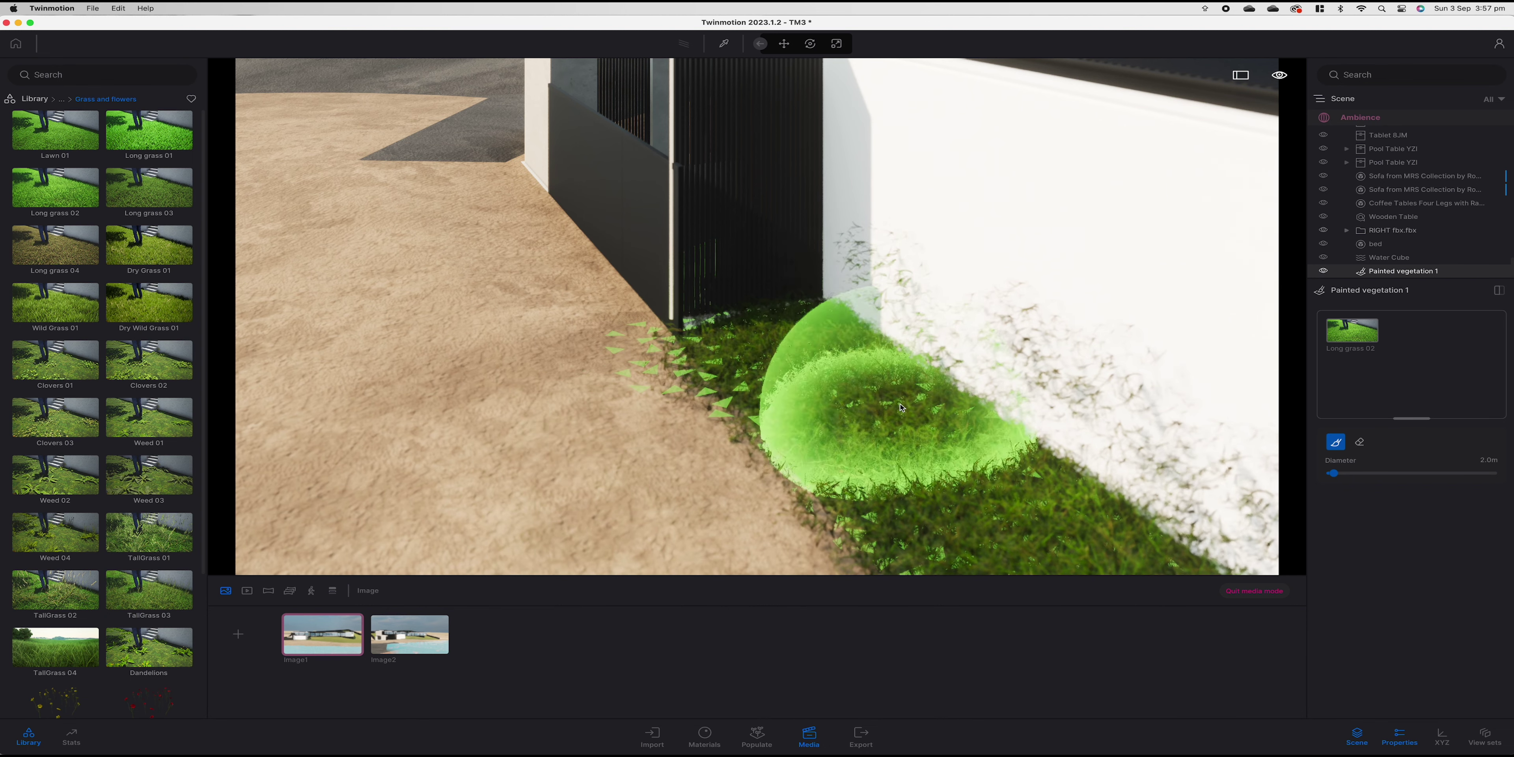
Leave the Image1 view and erase the grass painted onto the face of the white annex wall.
left_click(1259, 595)
scroll(810, 338, "up", 5)
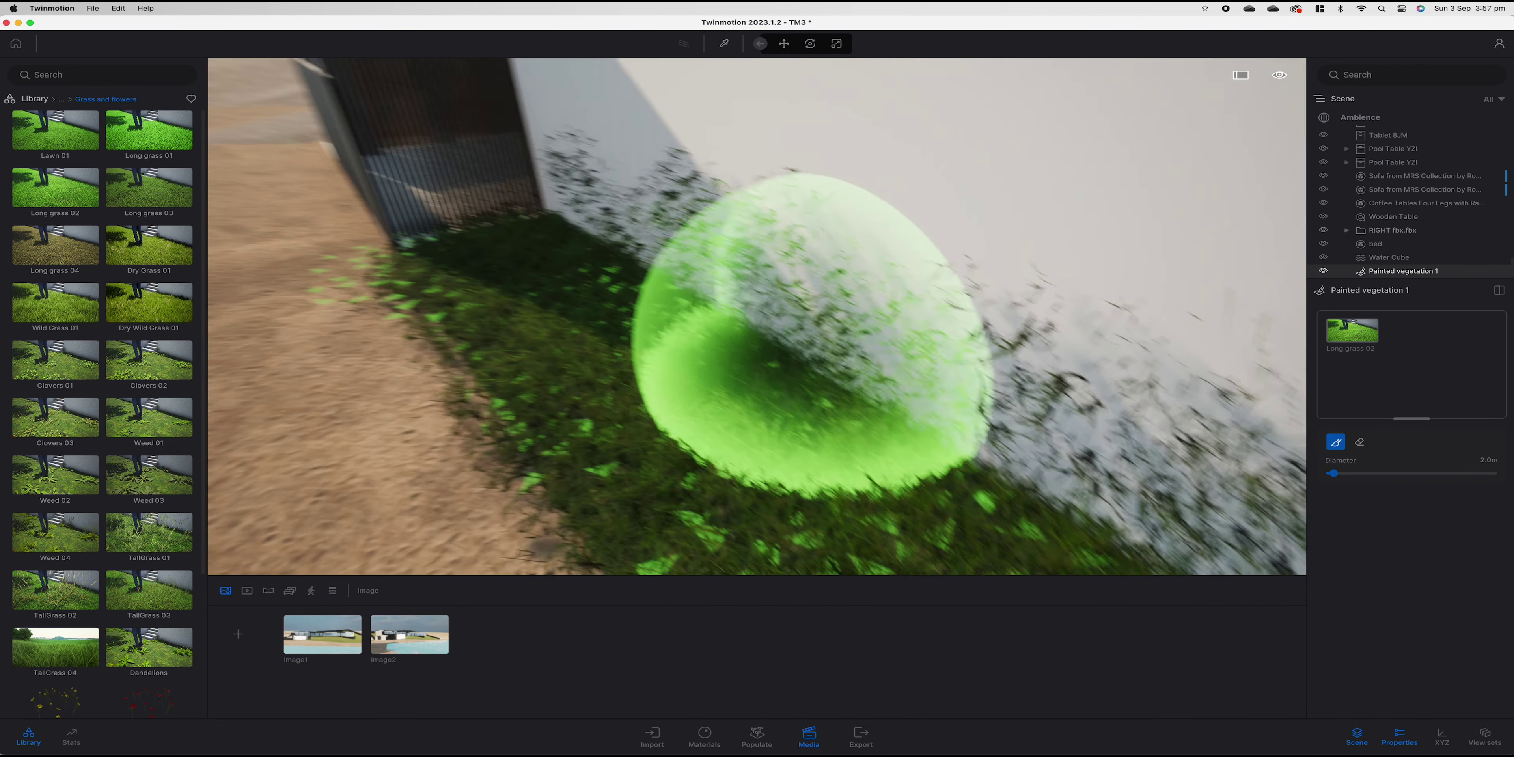
scroll(811, 329, "down", 5)
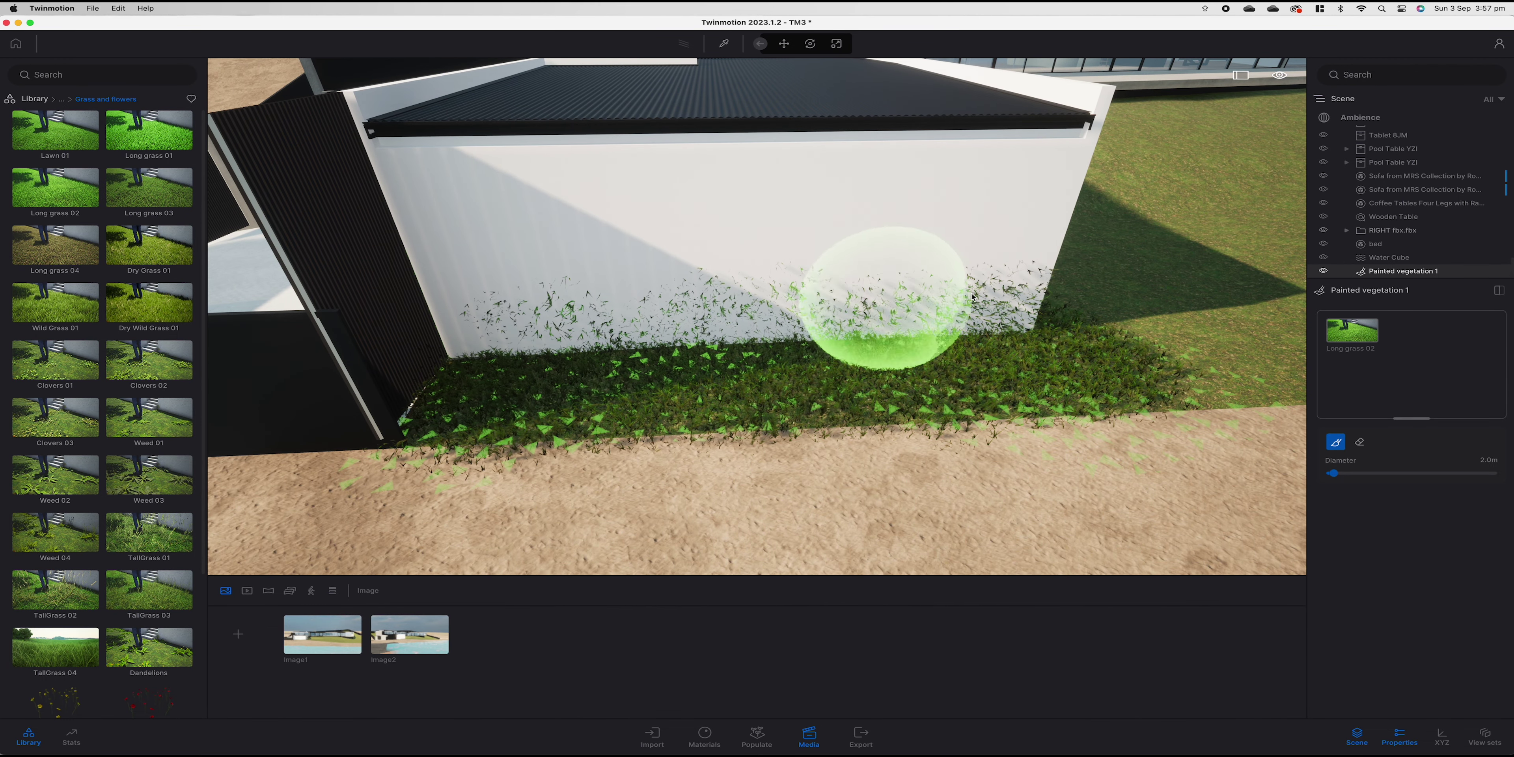
left_click(1360, 441)
mouse_move(551, 294)
left_mouse_down()
mouse_move(500, 290)
mouse_move(969, 267)
mouse_move(540, 309)
mouse_move(892, 294)
left_mouse_up()
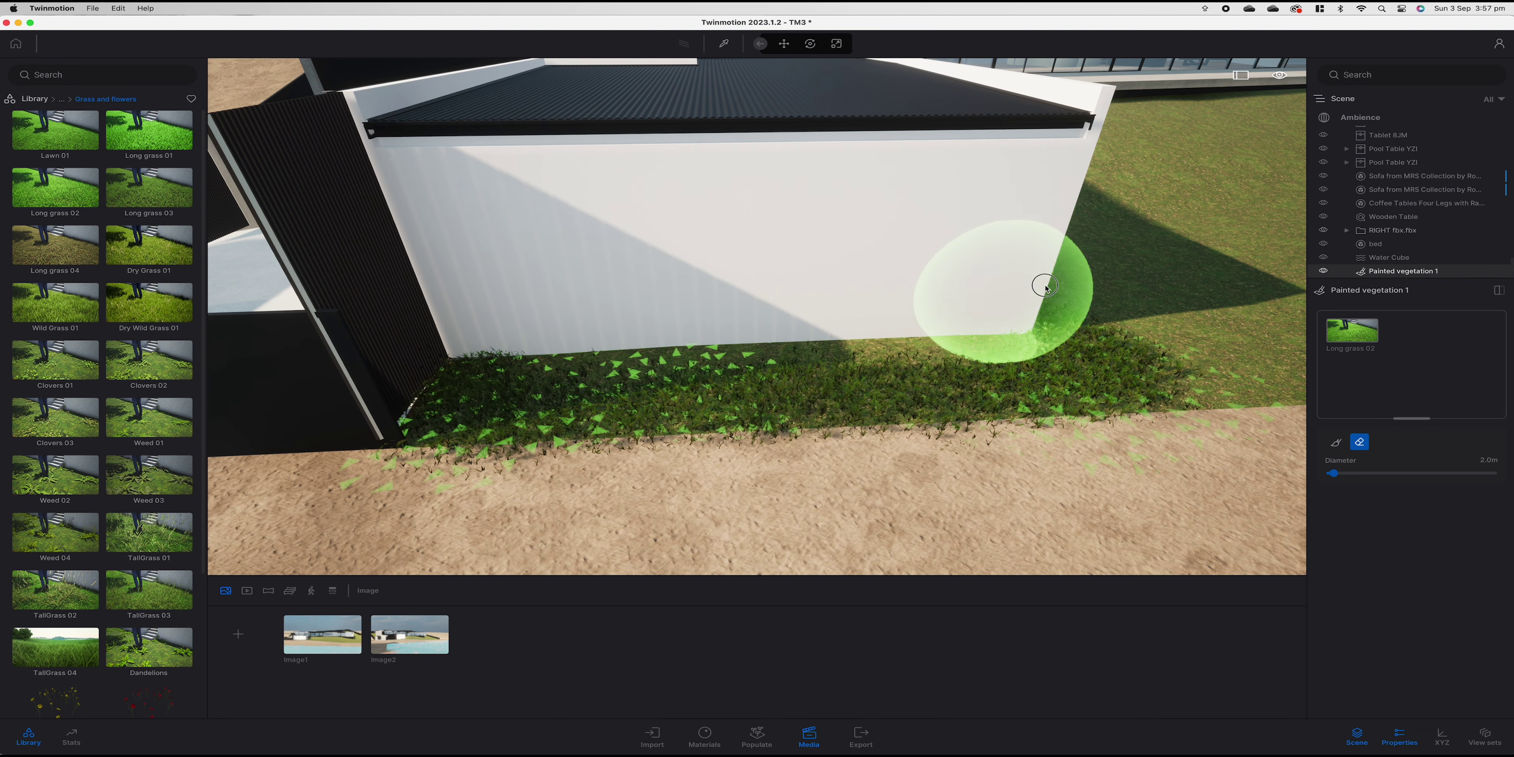
Set the brush diameter to 1 m and paint Long grass 02 along the annex's front strip and beside its windowed side wall.
left_click(1336, 442)
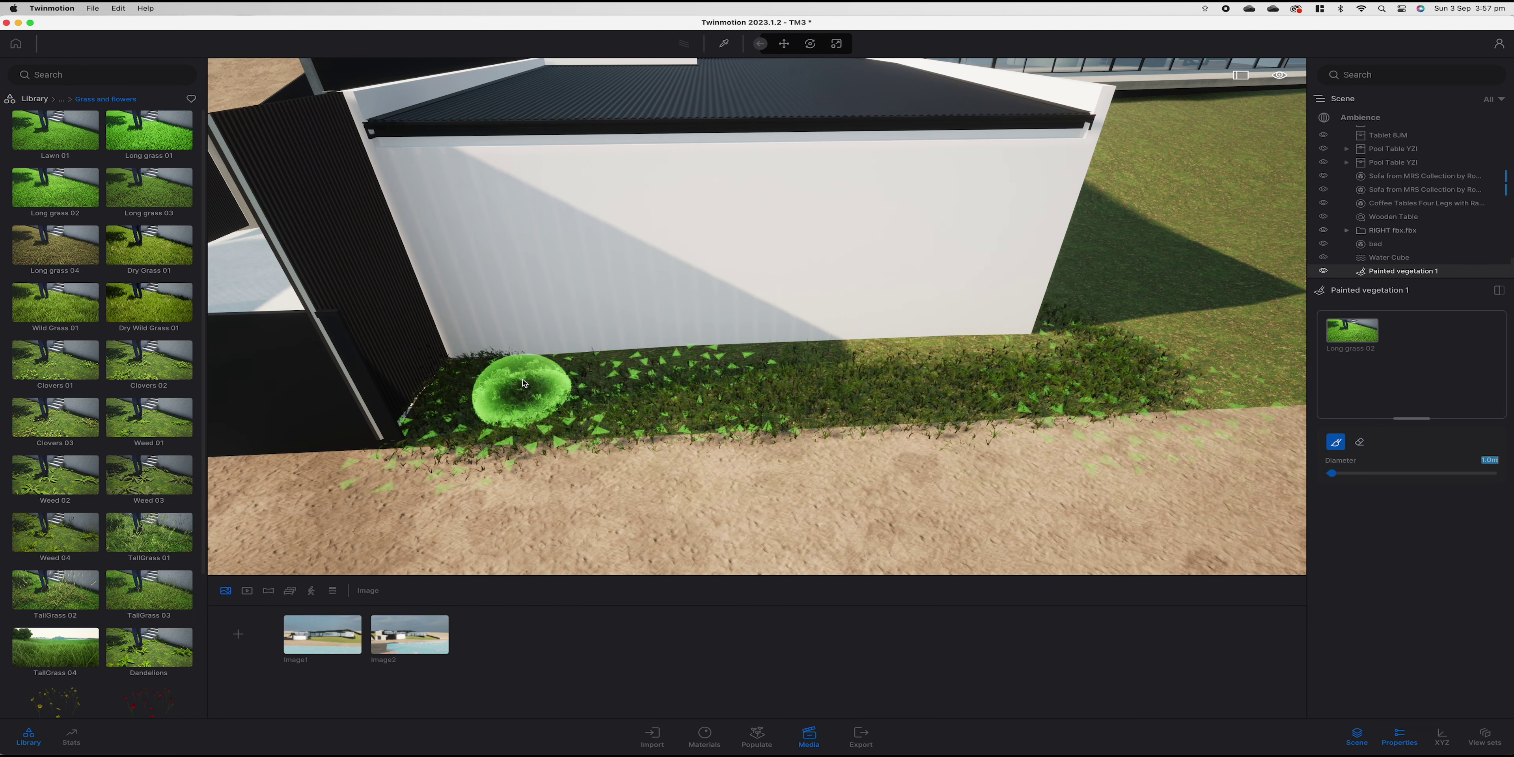
mouse_move(545, 380)
left_mouse_down()
mouse_move(1105, 344)
mouse_move(946, 389)
mouse_move(735, 409)
left_mouse_up()
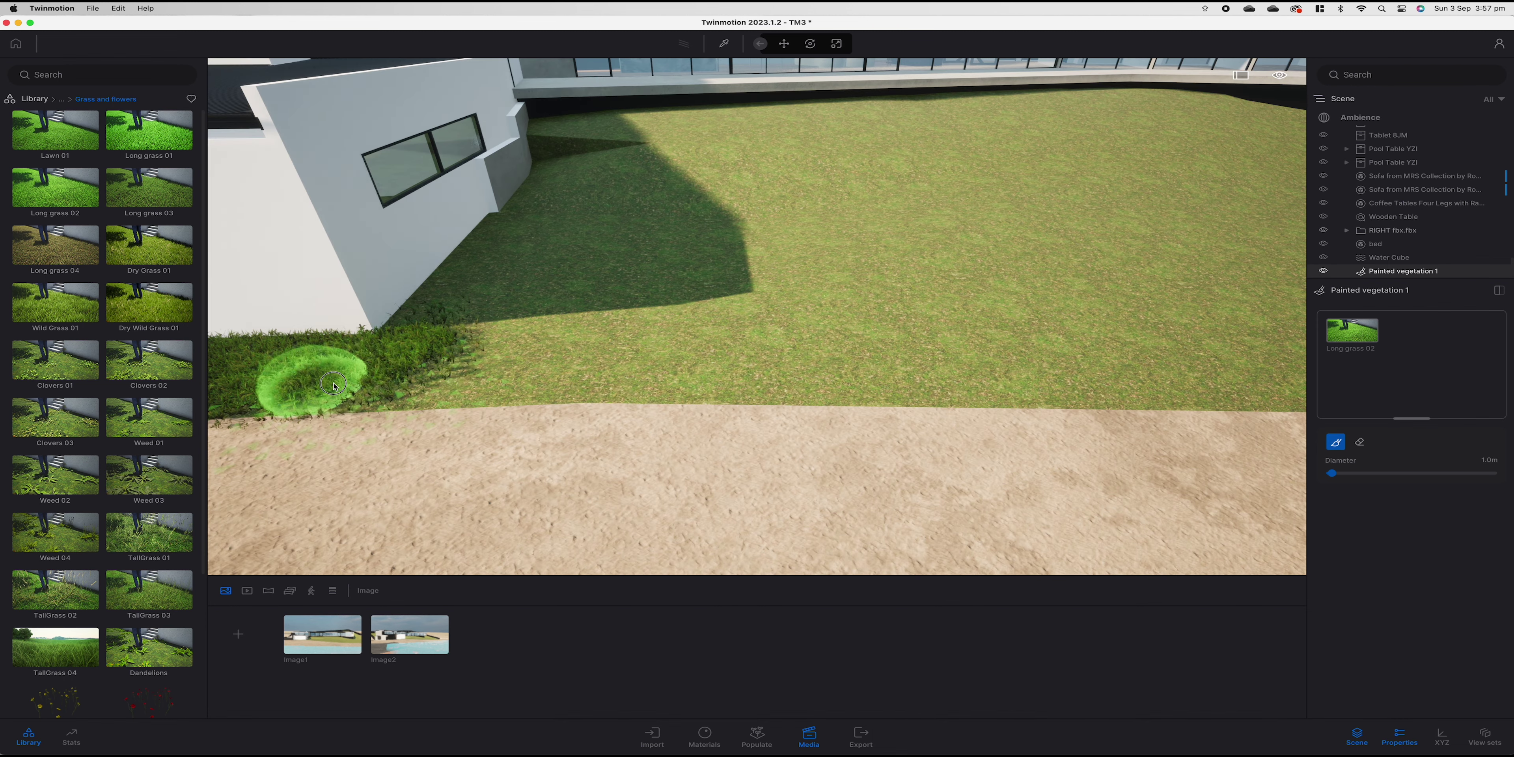
mouse_move(304, 379)
left_mouse_down()
mouse_move(507, 365)
mouse_move(429, 341)
mouse_move(445, 293)
mouse_move(555, 169)
mouse_move(633, 124)
left_mouse_up()
mouse_move(603, 126)
left_mouse_down()
mouse_move(568, 140)
mouse_move(642, 129)
mouse_move(605, 153)
mouse_move(493, 328)
mouse_move(399, 328)
mouse_move(429, 326)
mouse_move(433, 288)
mouse_move(466, 243)
left_mouse_up()
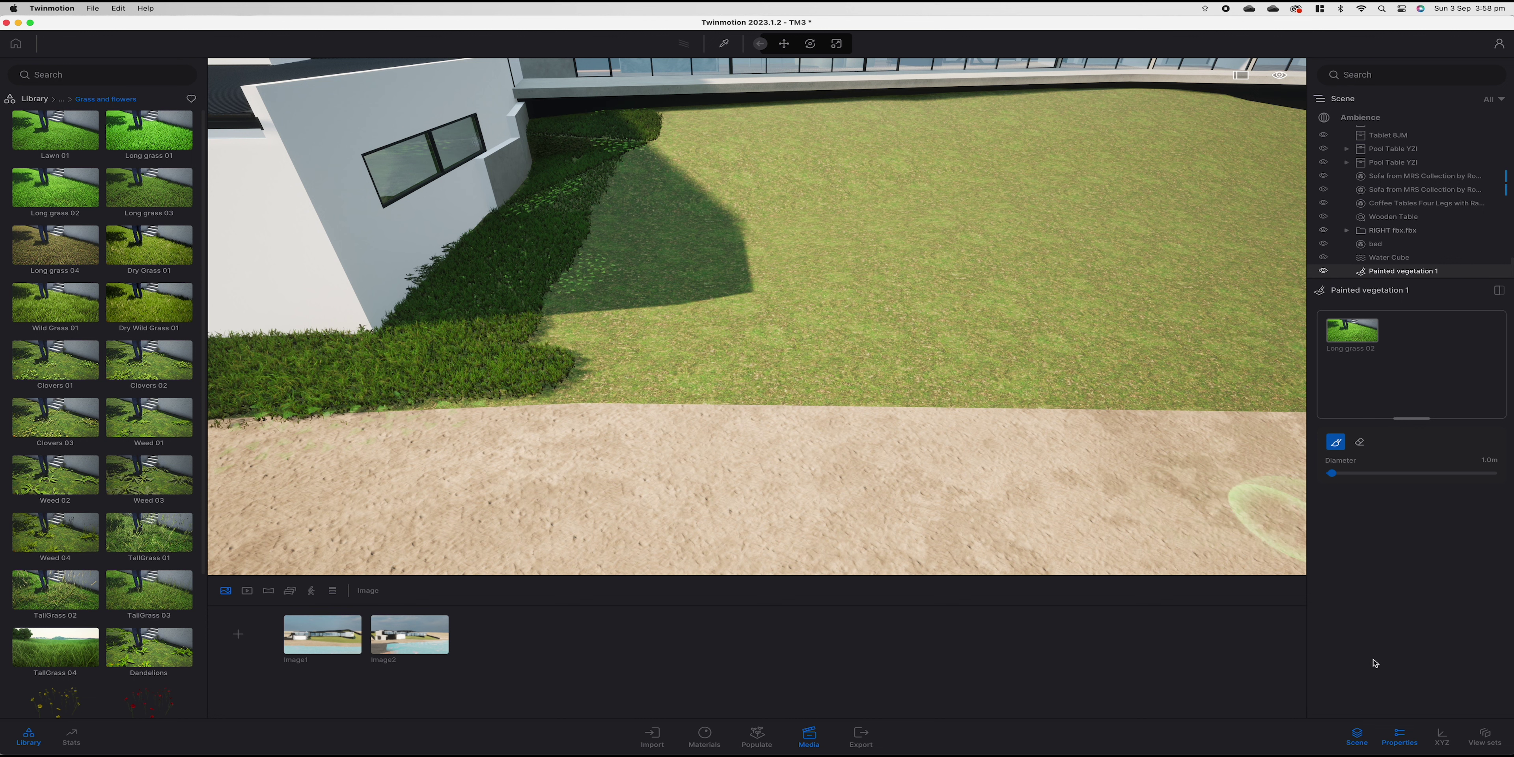
mouse_move(466, 382)
left_mouse_down()
mouse_move(396, 359)
mouse_move(573, 369)
left_mouse_up()
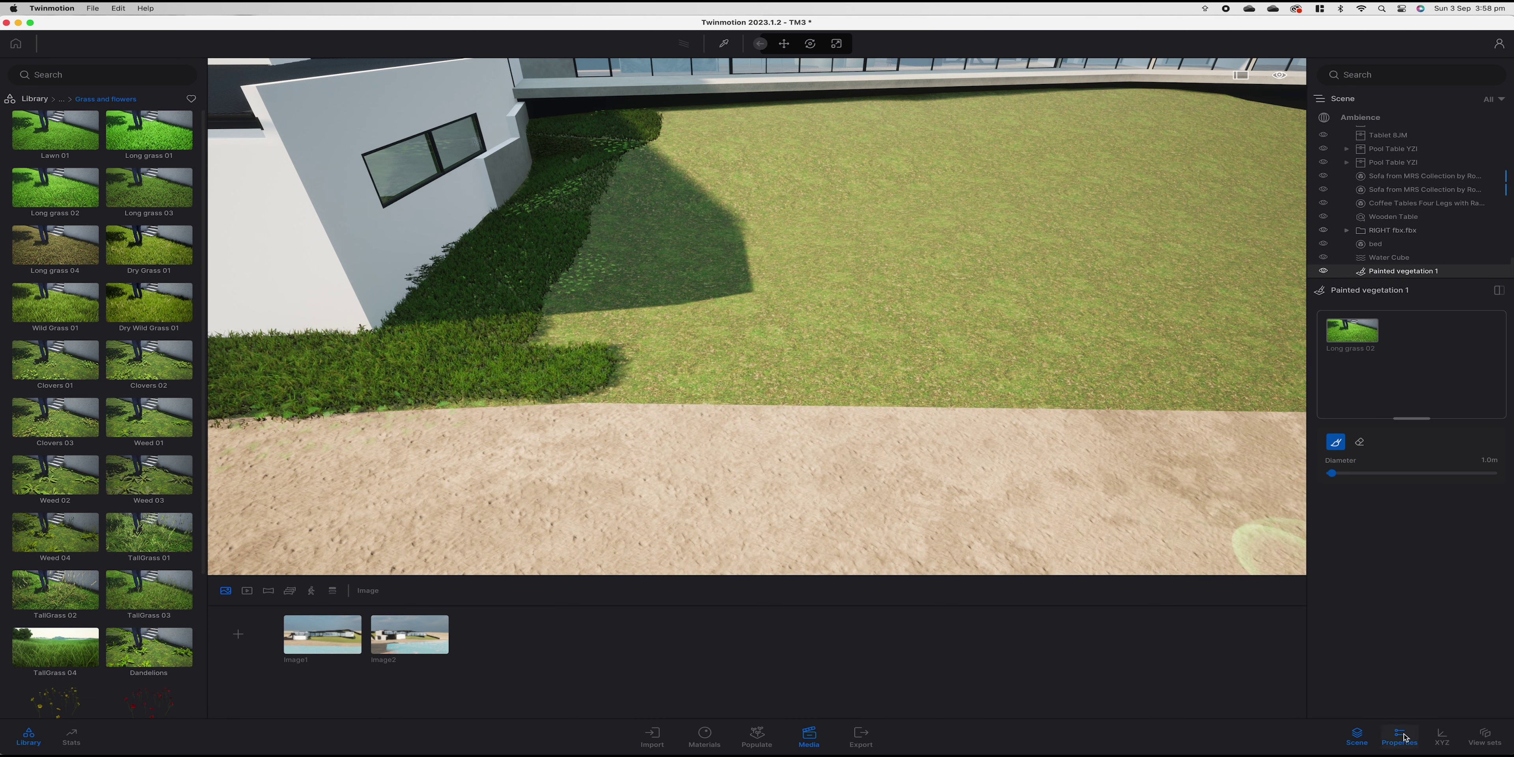
Try scattering Long grass 02 over the whole lawn surface in front of the house.
left_click(757, 735)
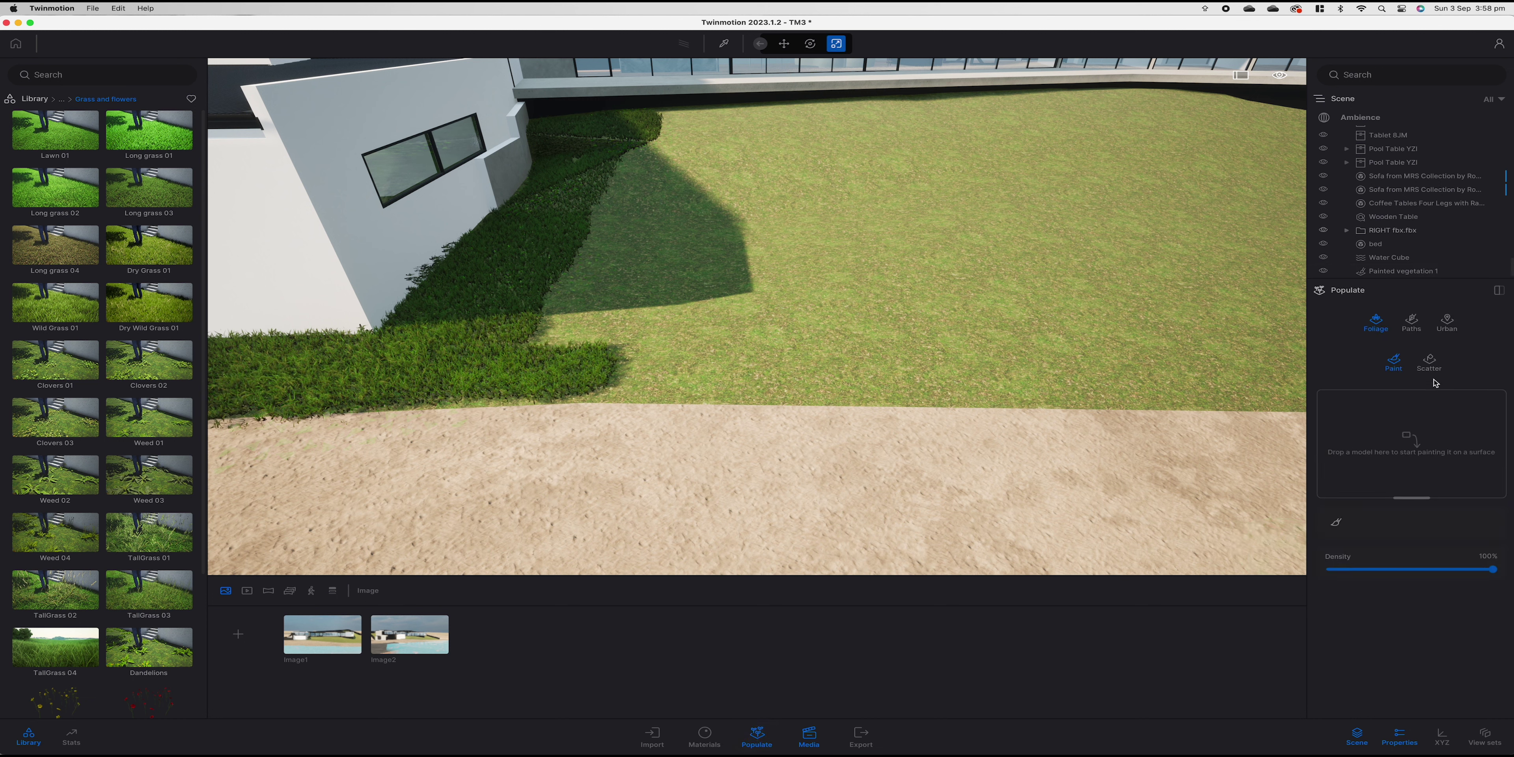
left_click(1430, 362)
left_click_drag(80, 193, 1416, 488)
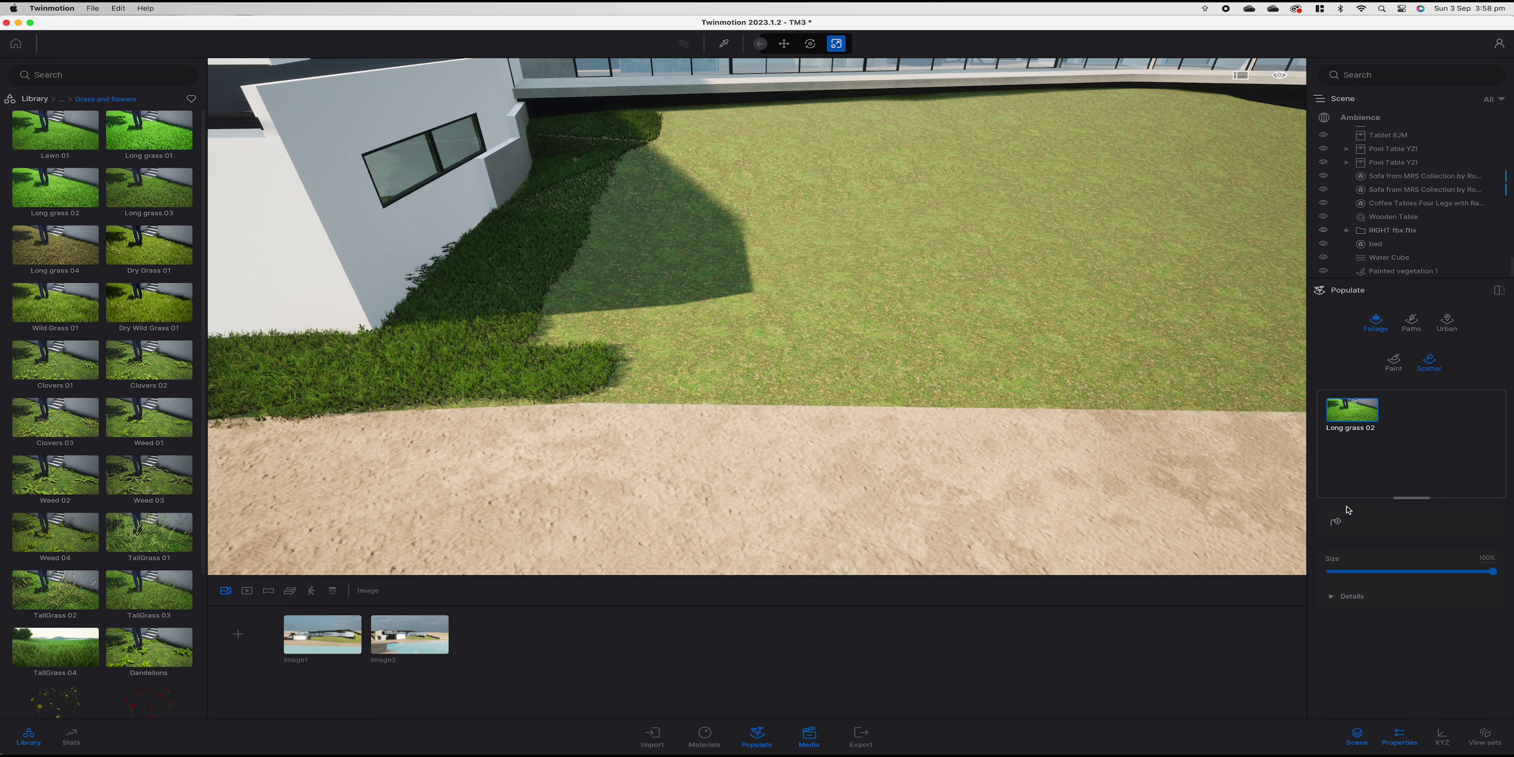
left_click(1336, 522)
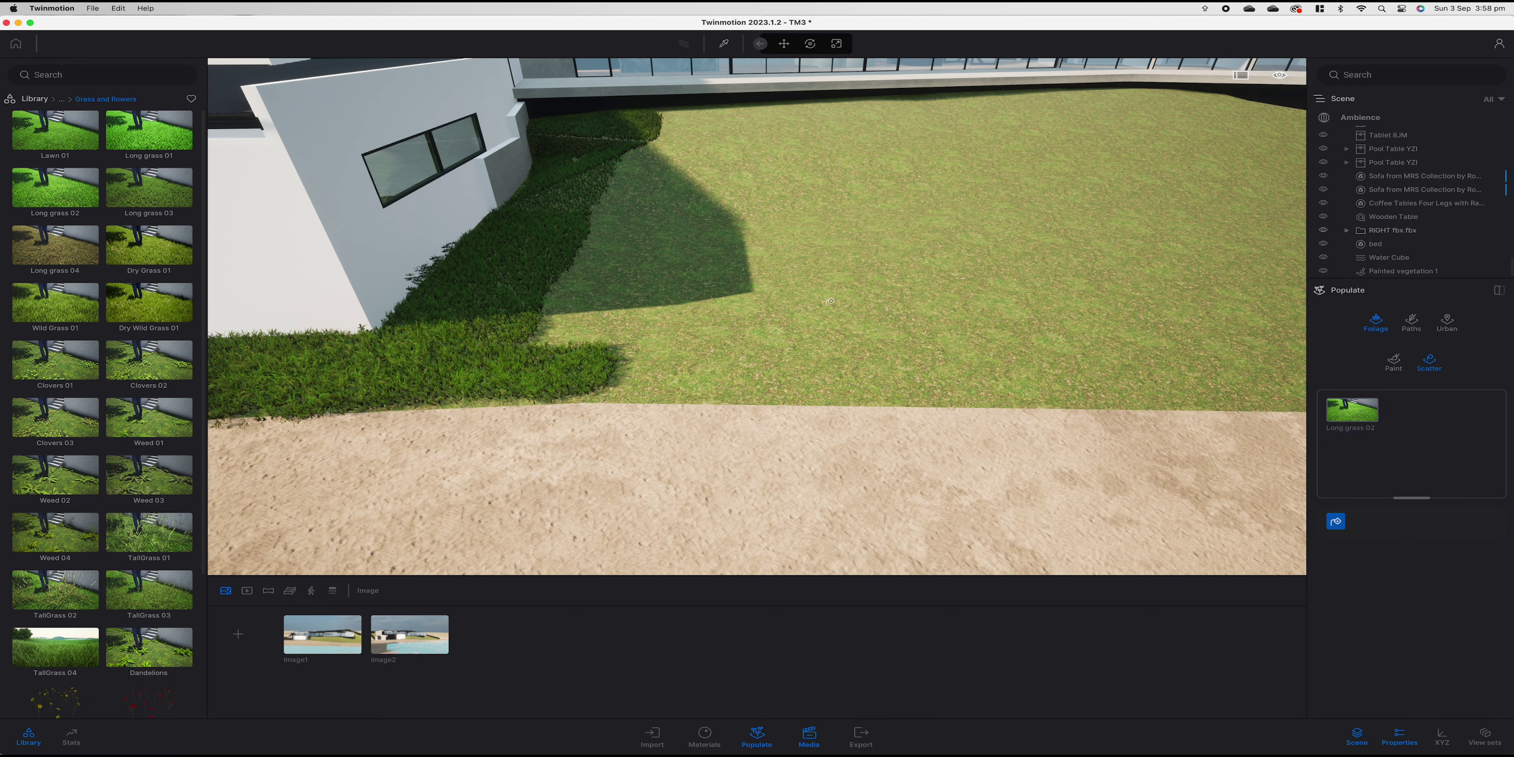
left_click(846, 277)
right_click_drag(847, 277, 908, 334)
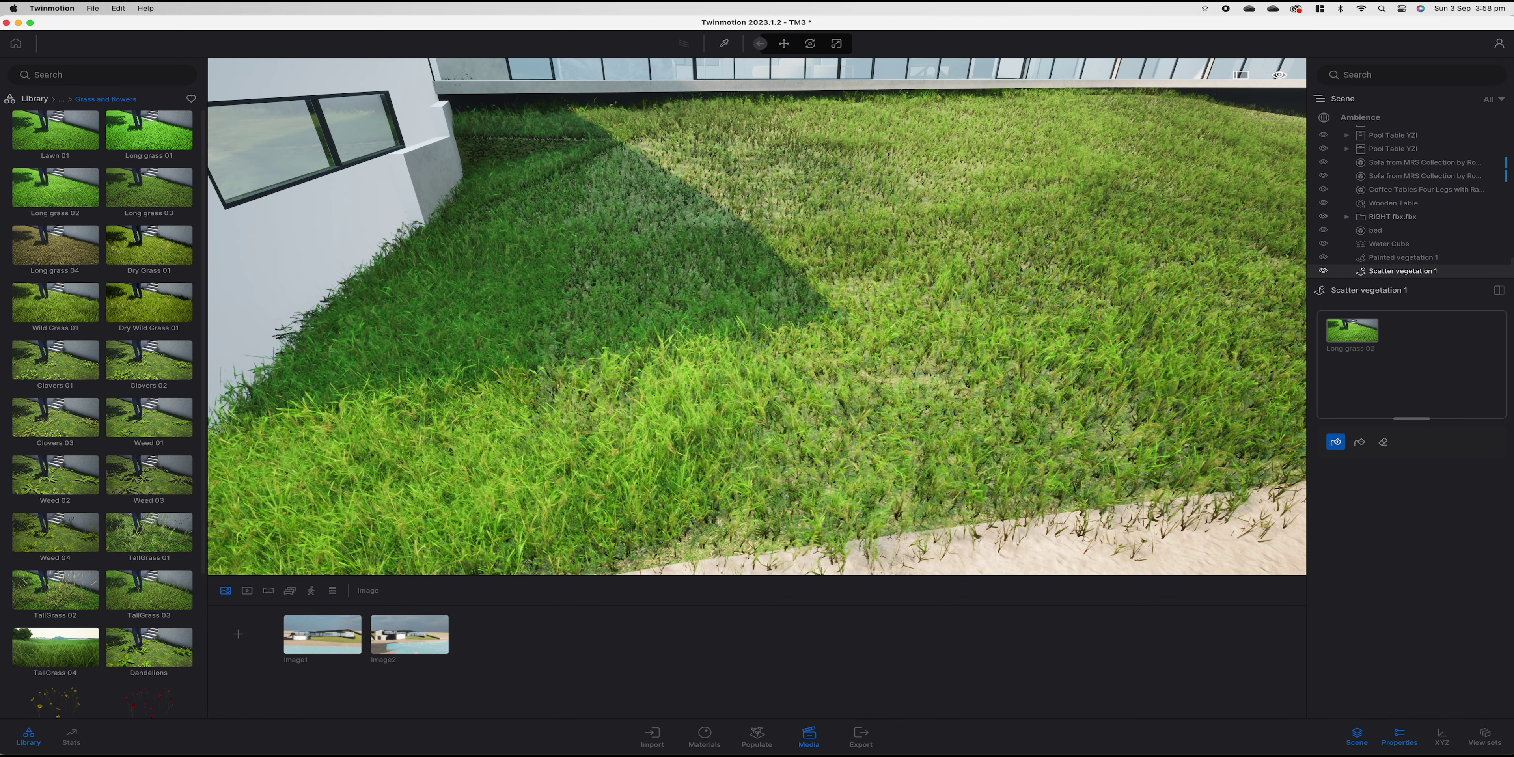
mouse_move(868, 376)
right_mouse_down()
mouse_move(849, 306)
mouse_move(852, 320)
mouse_move(805, 349)
mouse_move(761, 307)
right_mouse_up()
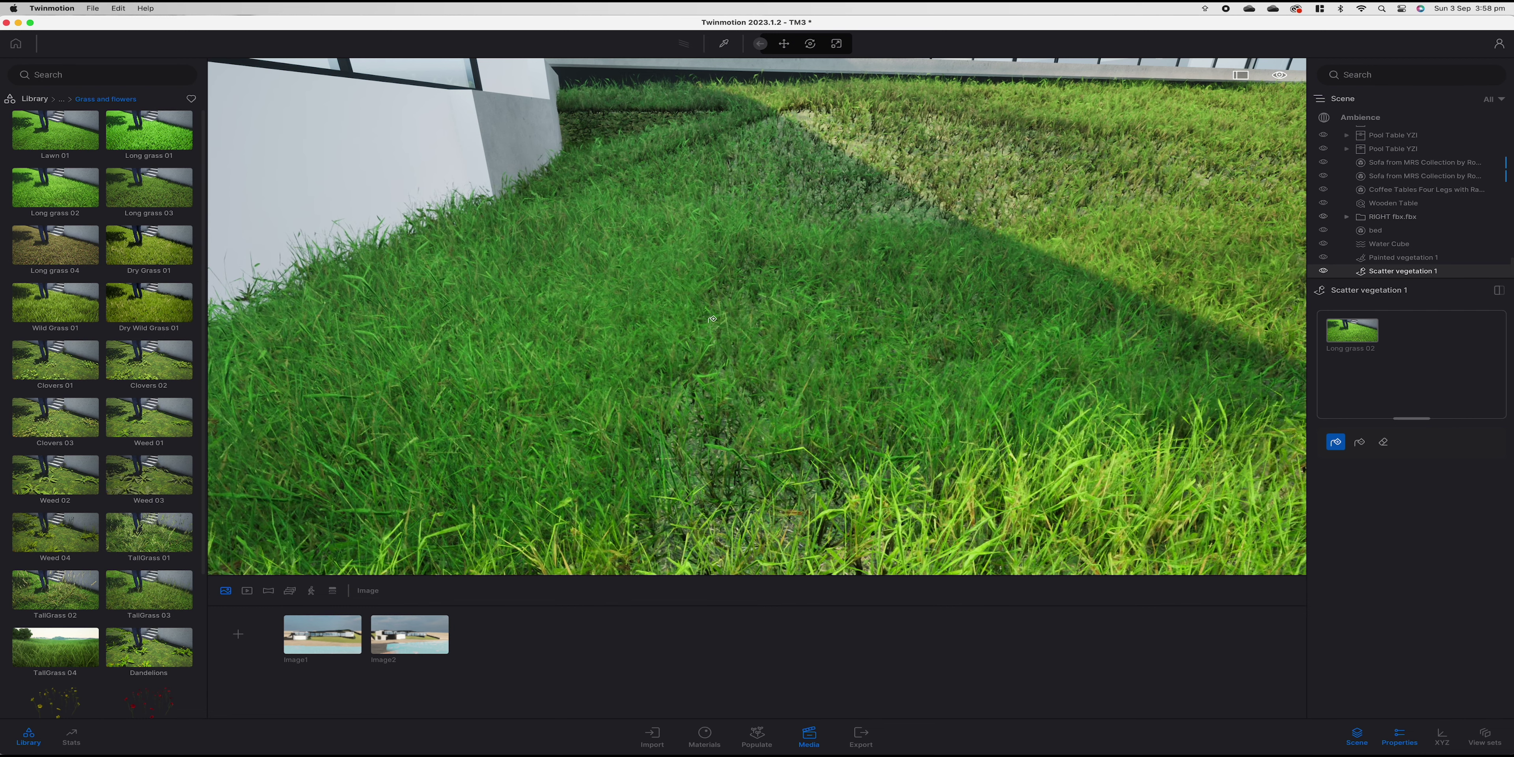
Undo the grass scattered over the lawn.
key("super+z")
key("super+z")
scroll(713, 319, "down", 10)
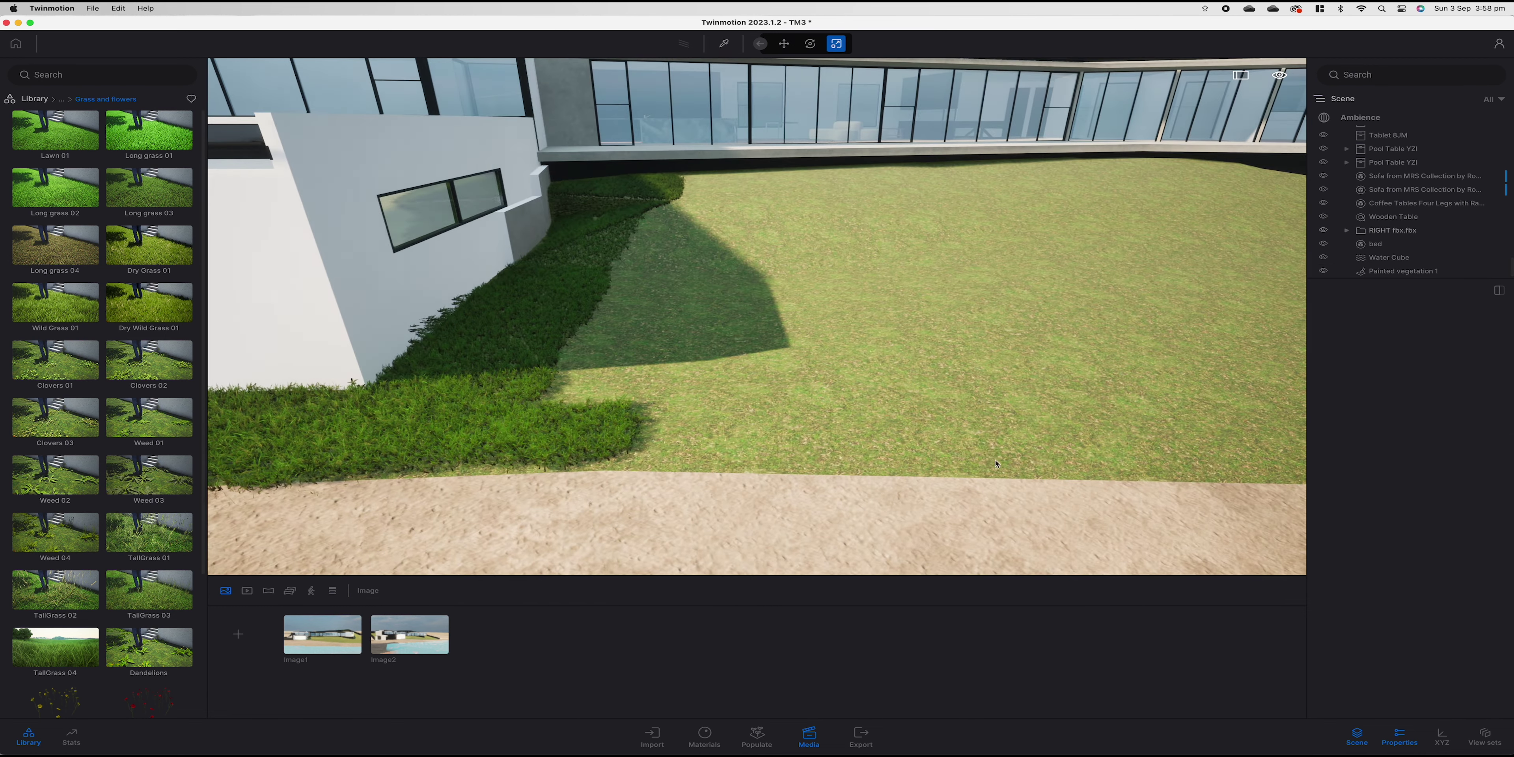
Resume painting the existing Long grass 02 patch and cover the lawn up to the house and boundary fence.
left_click(468, 386)
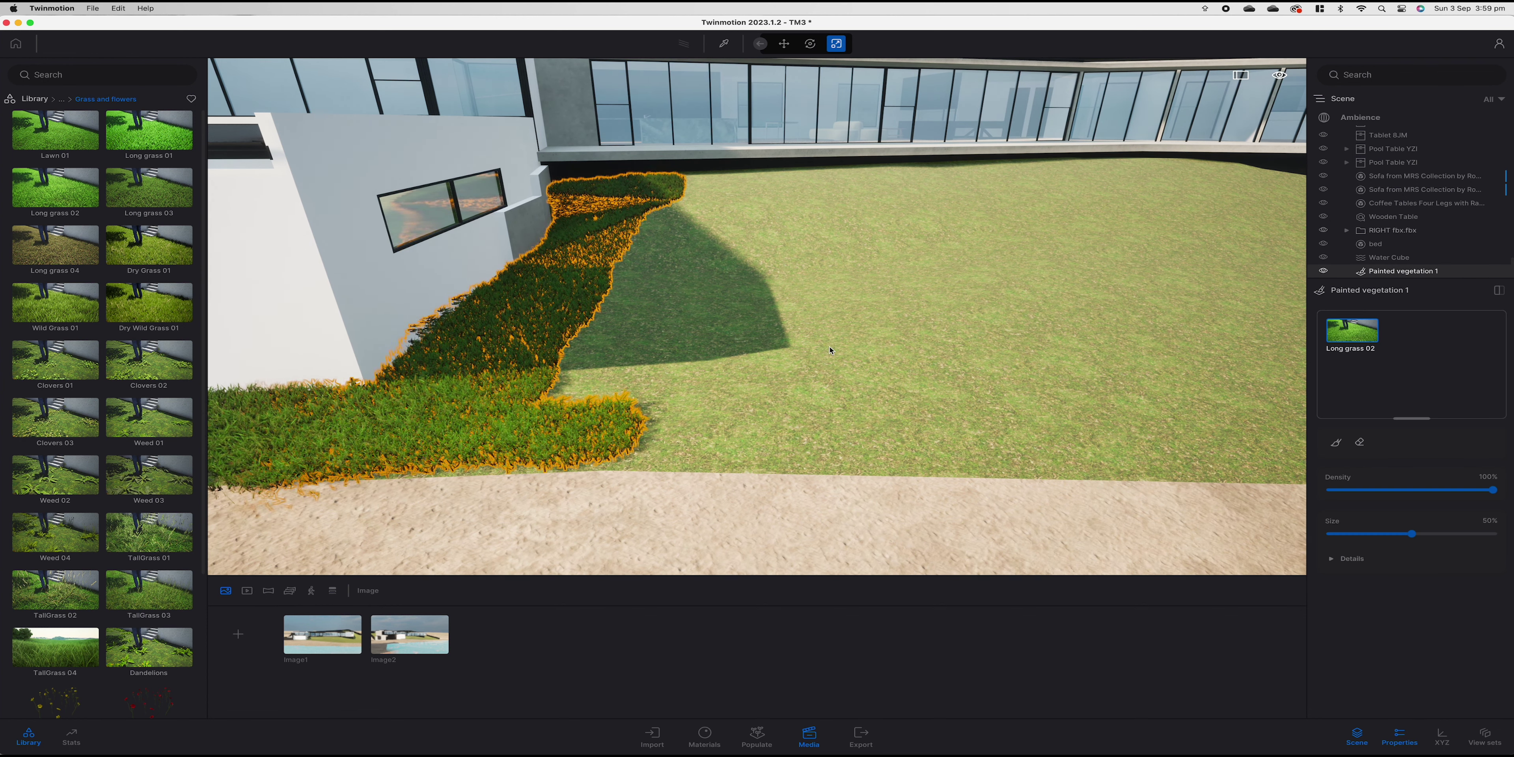
left_click(1336, 443)
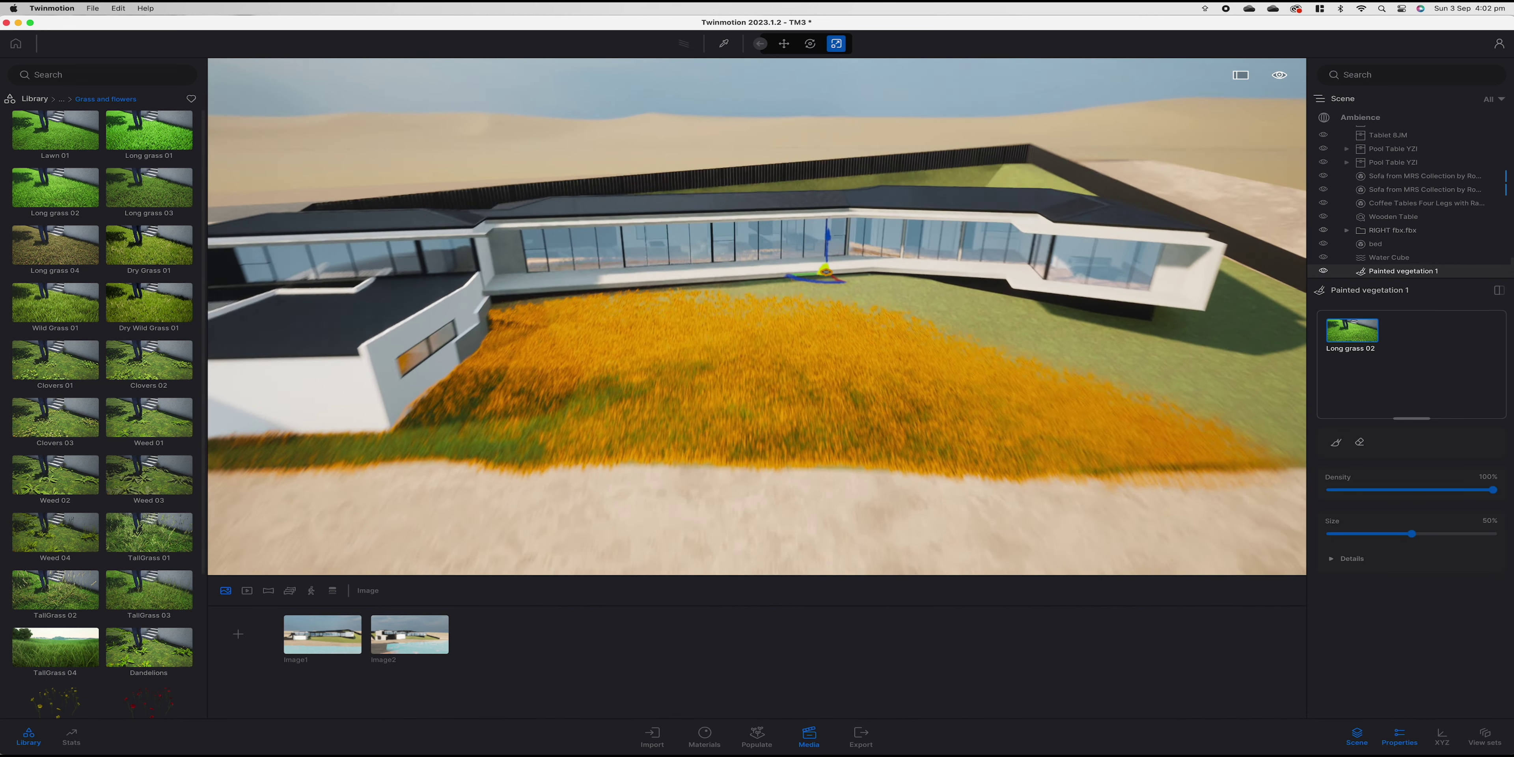
key("w")
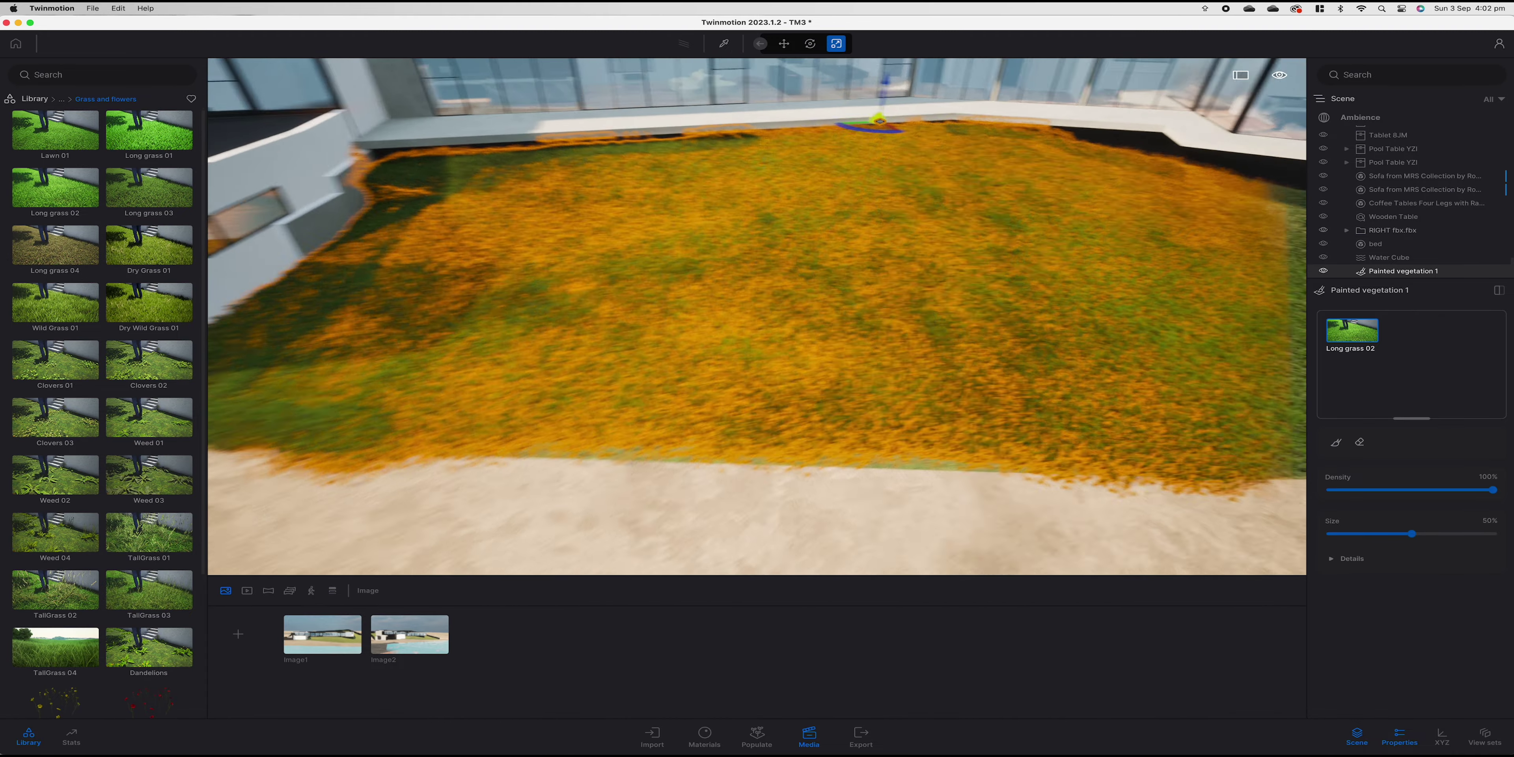
key("w")
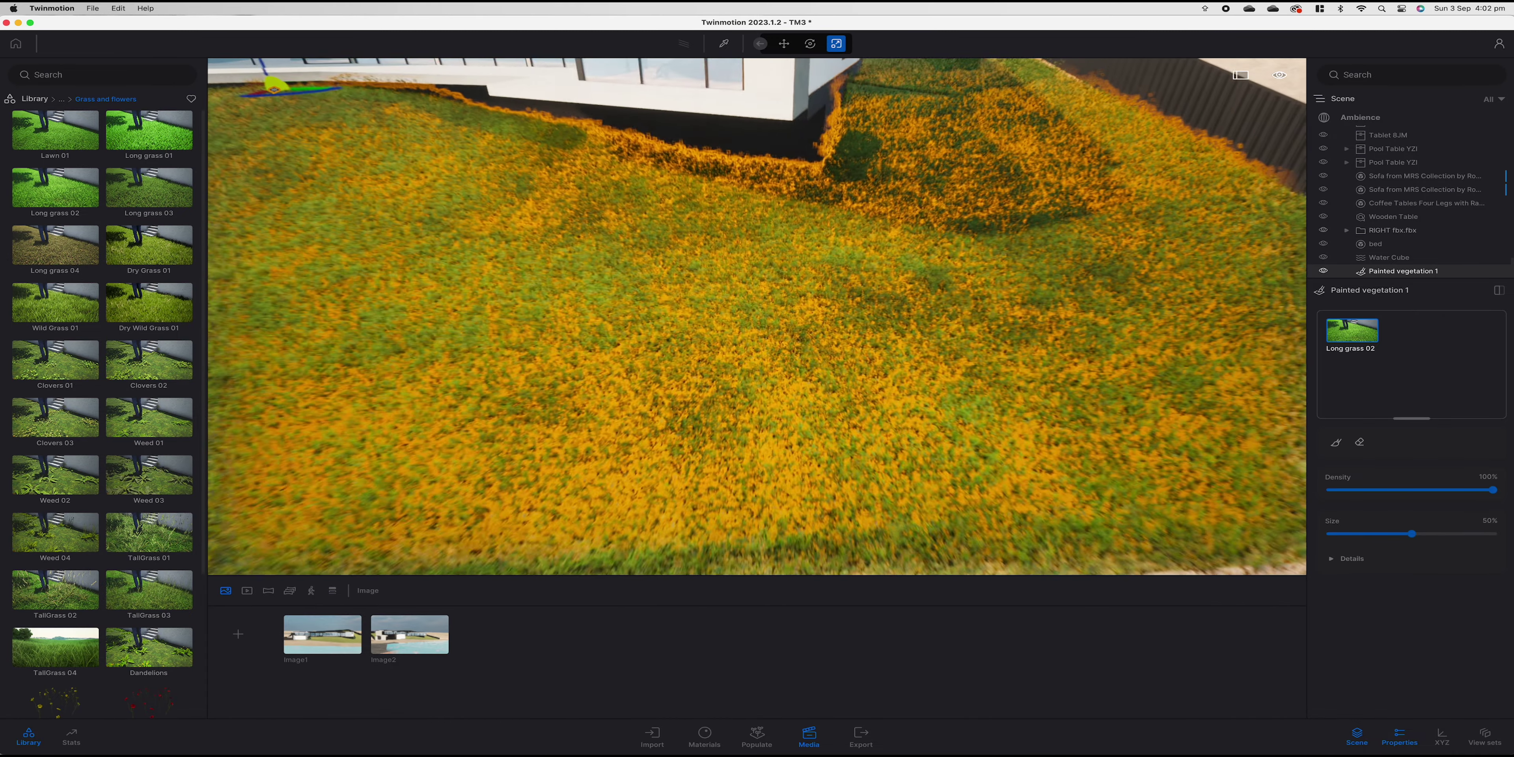
key("w")
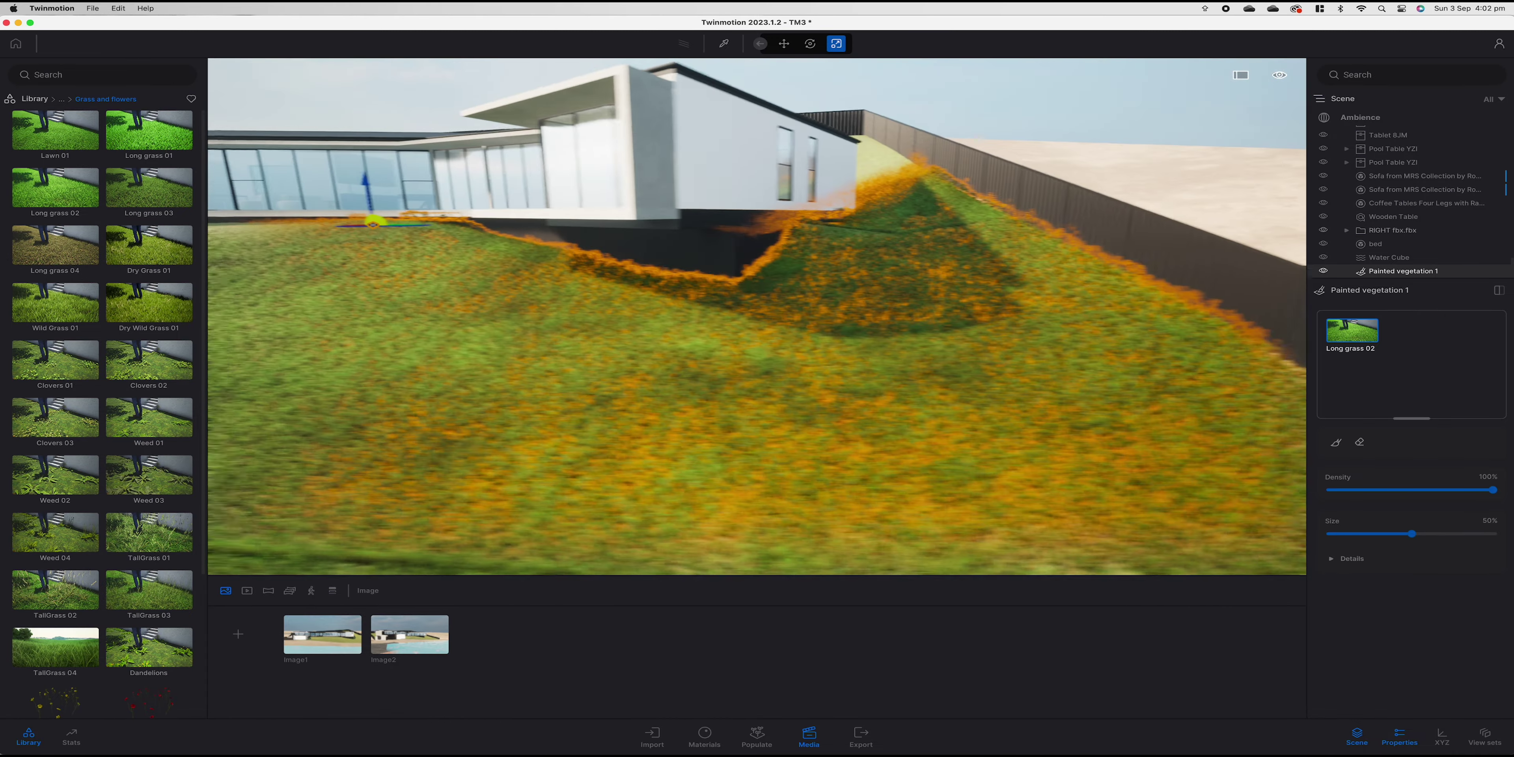
key("s")
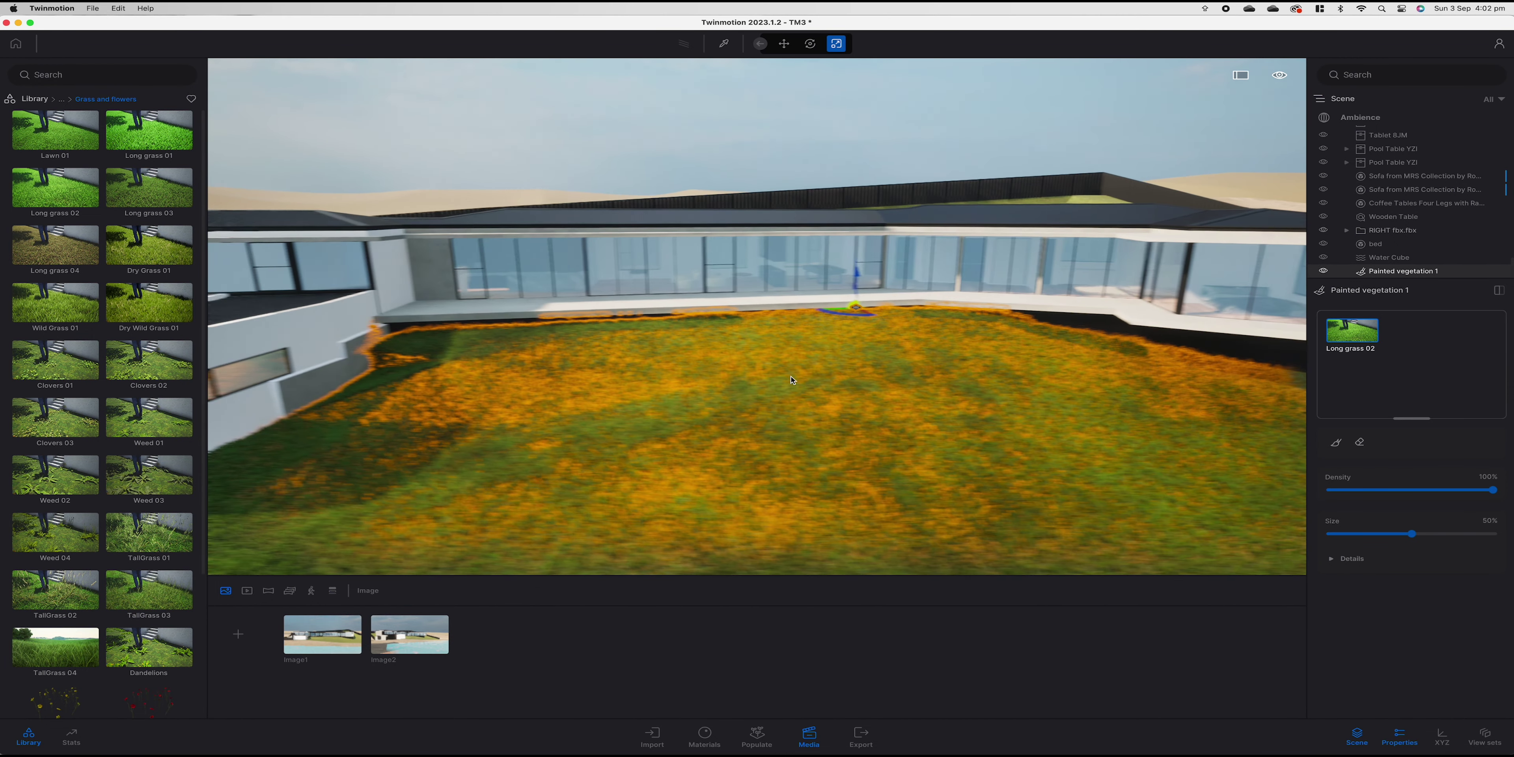
Open the Image1 view and set the grass fading preference to Far.
left_click(322, 634)
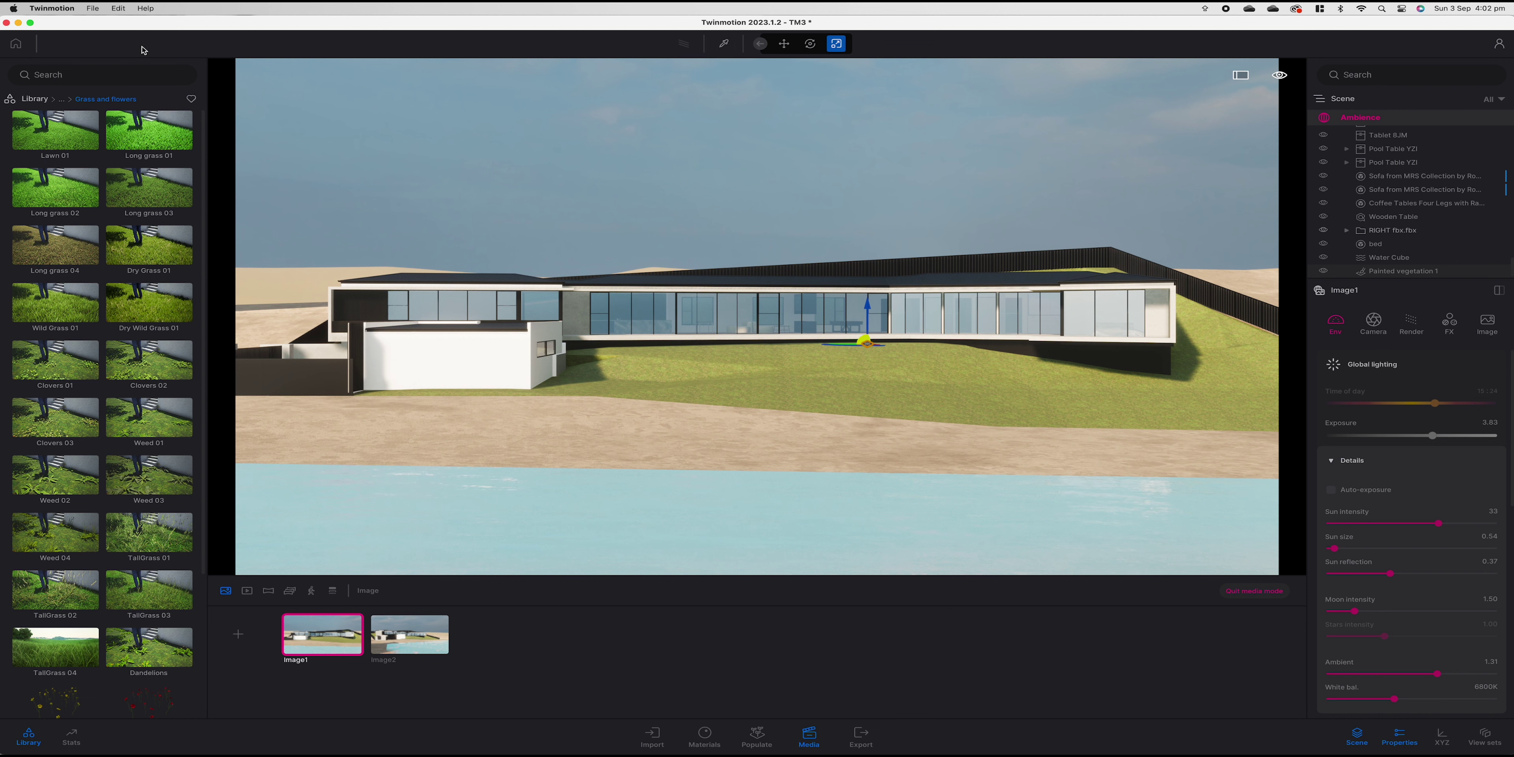
left_click(91, 9)
mouse_move(118, 8)
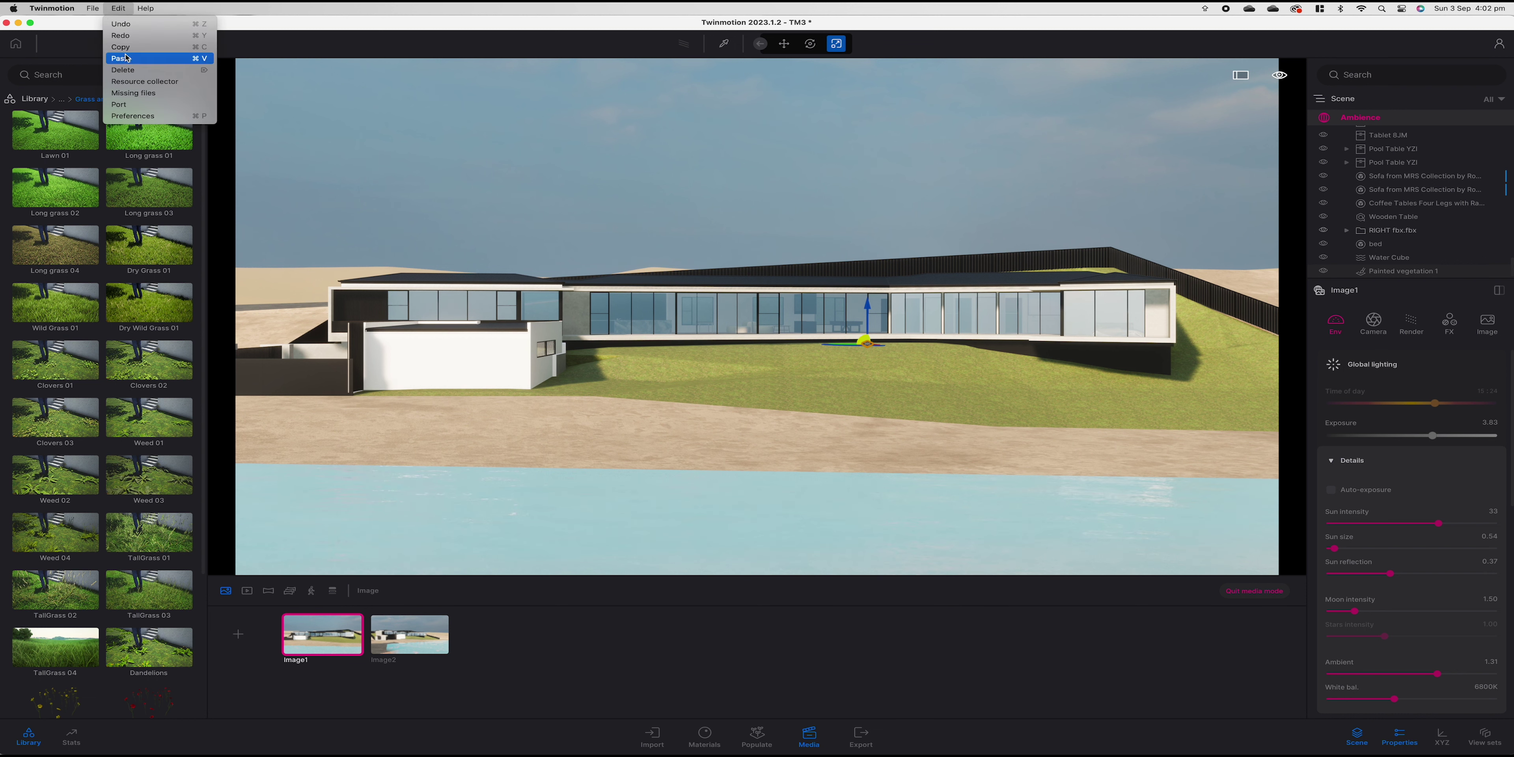
left_click(132, 115)
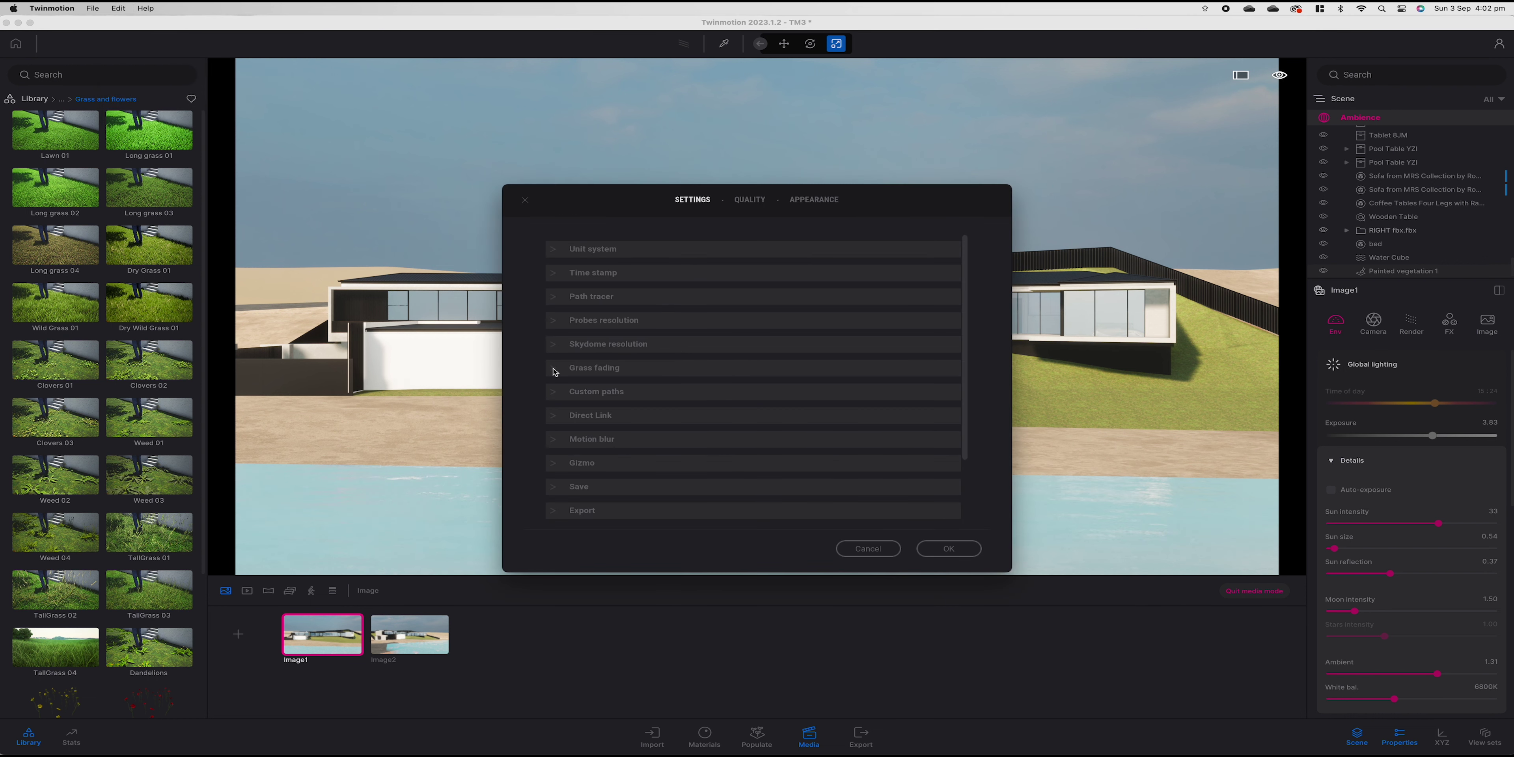
left_click(567, 369)
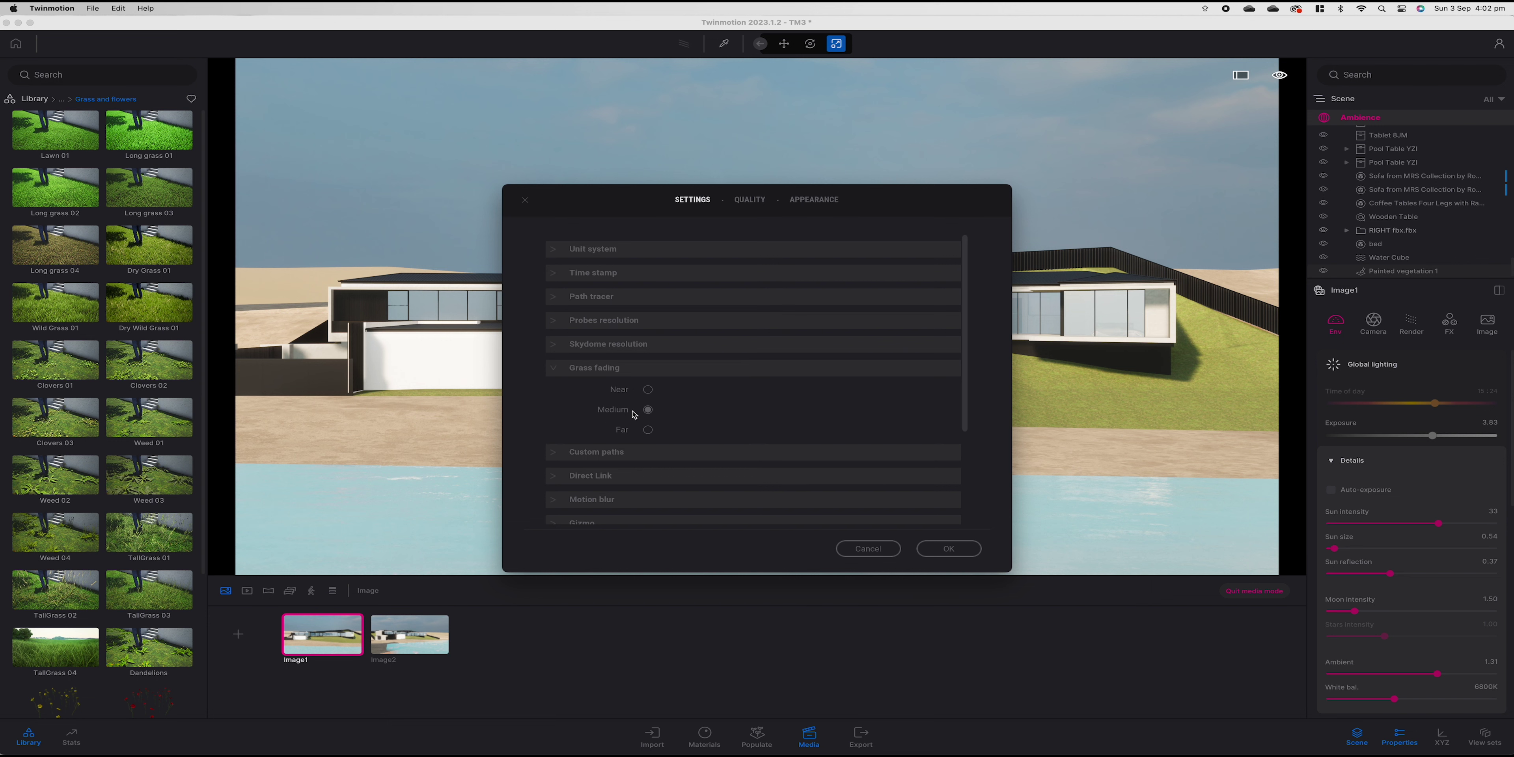
left_click(648, 430)
left_click(947, 551)
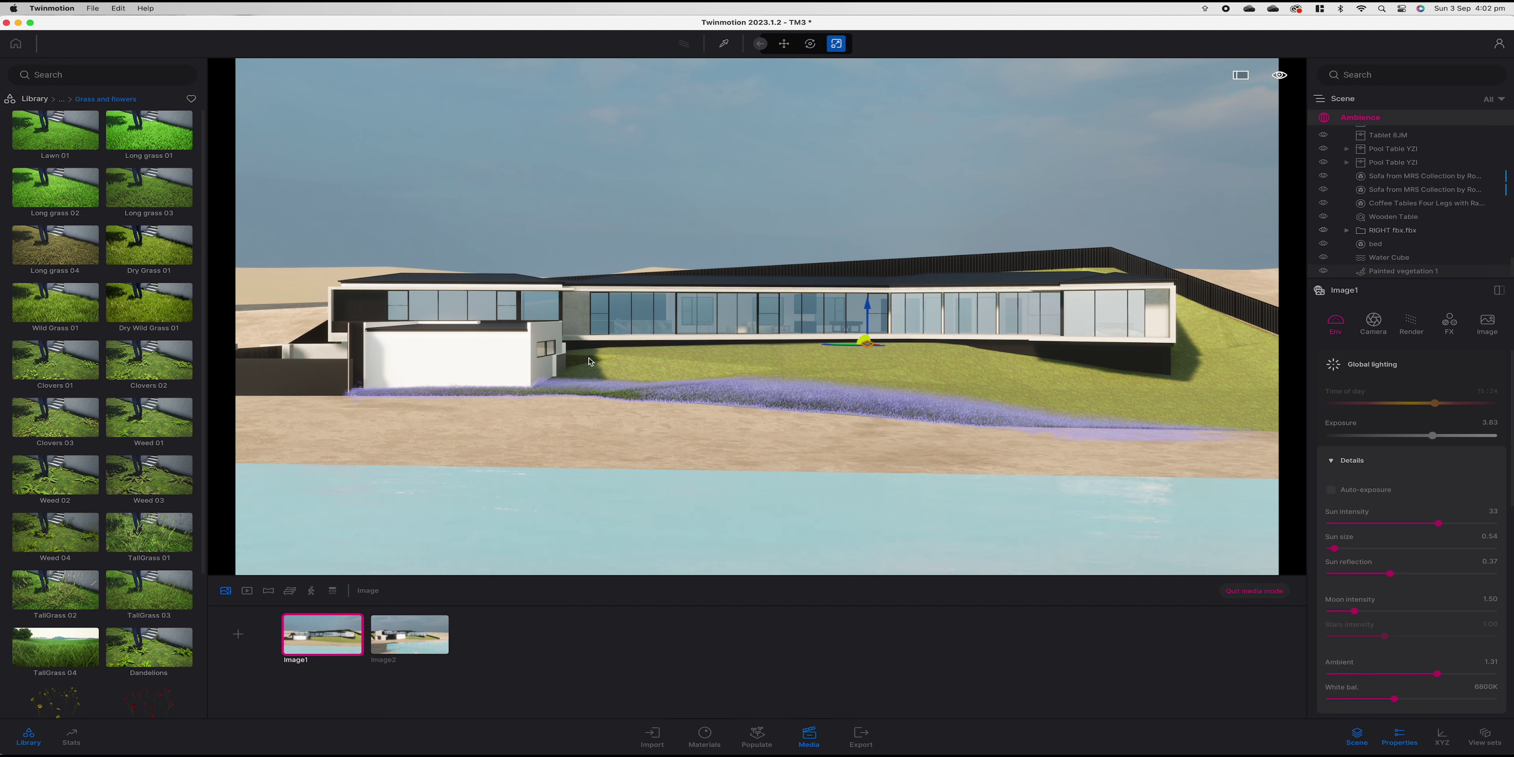
Reopen the grass fading preference and restore its previous setting.
left_click(94, 7)
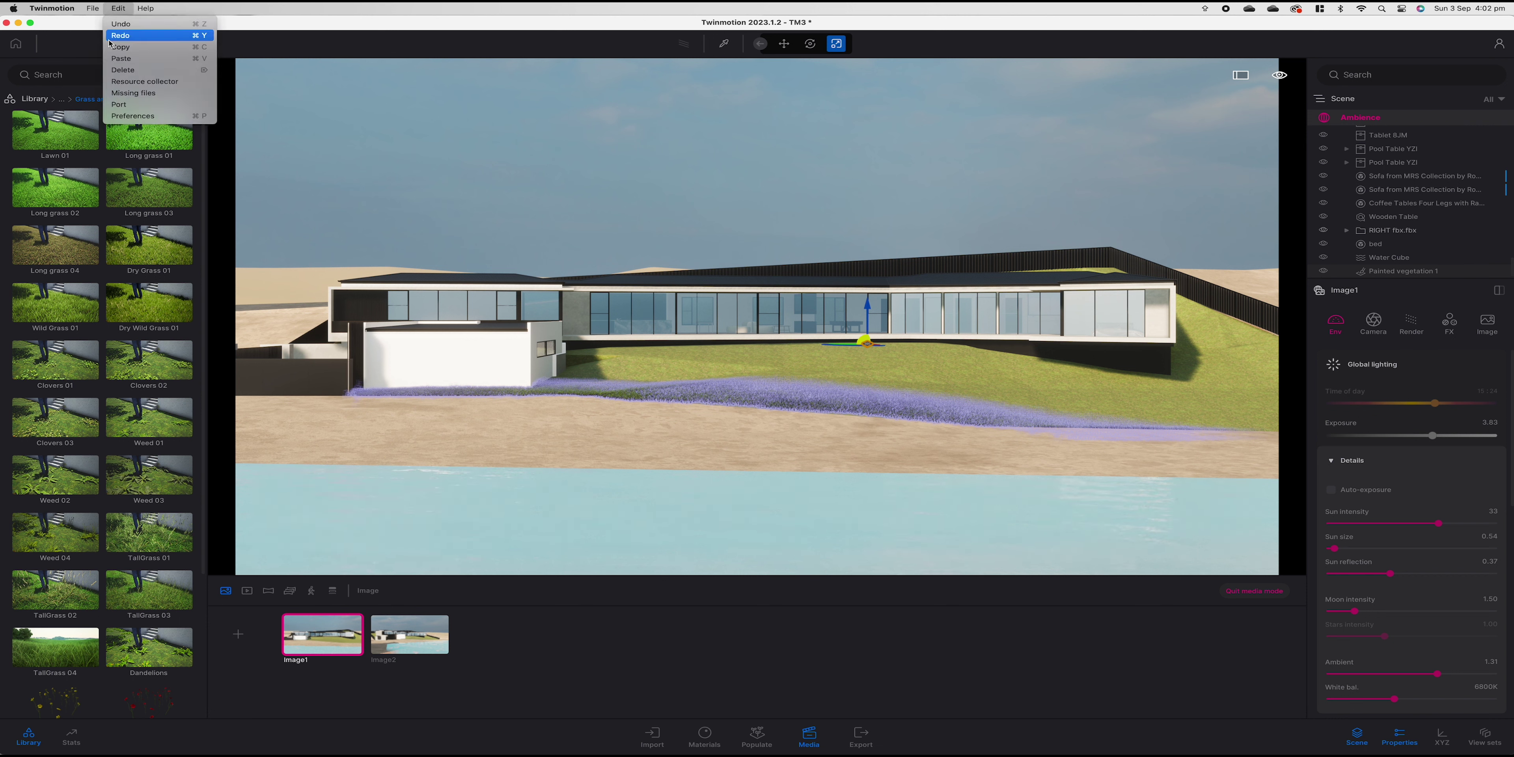
left_click(147, 119)
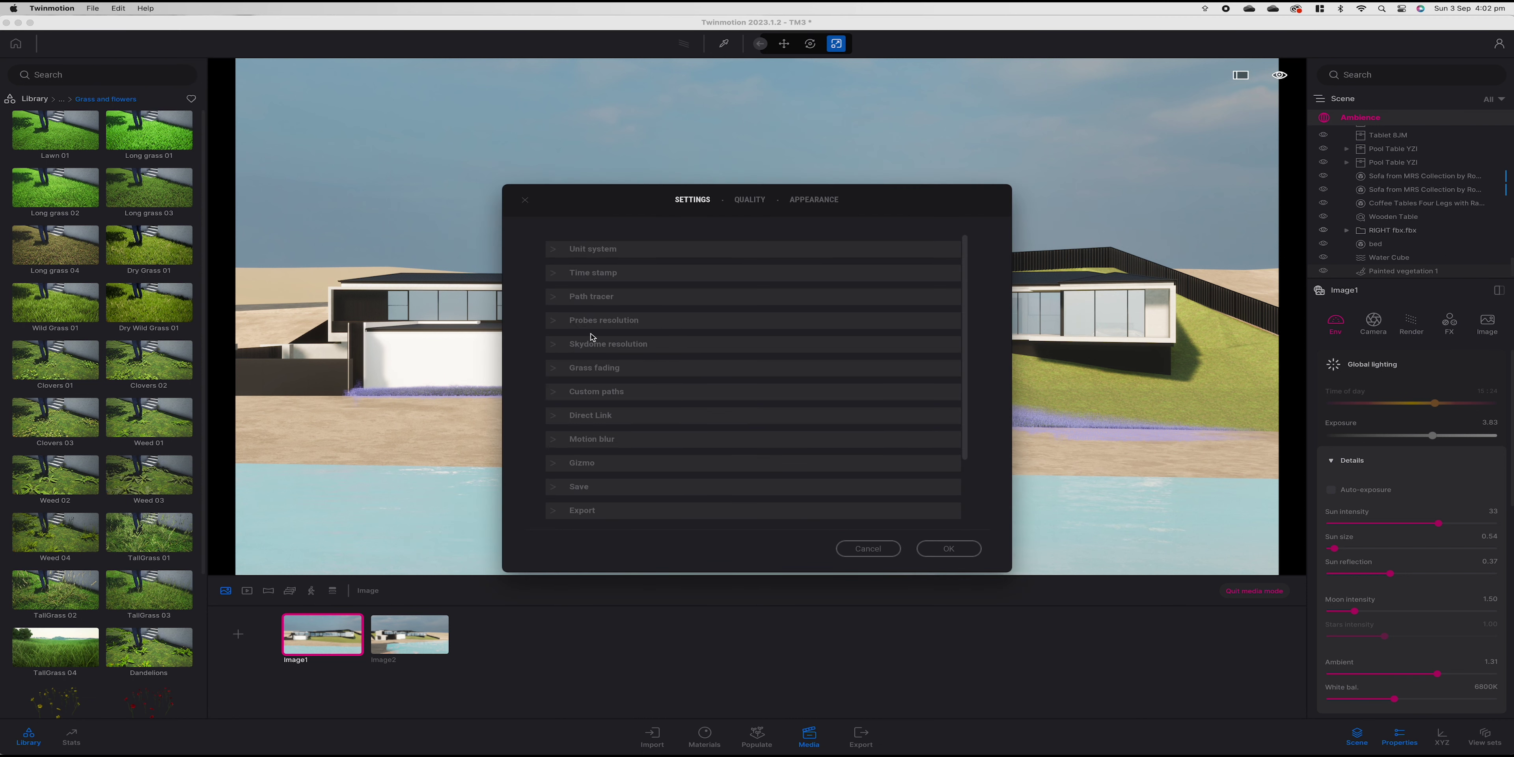
left_click(560, 369)
key("Escape")
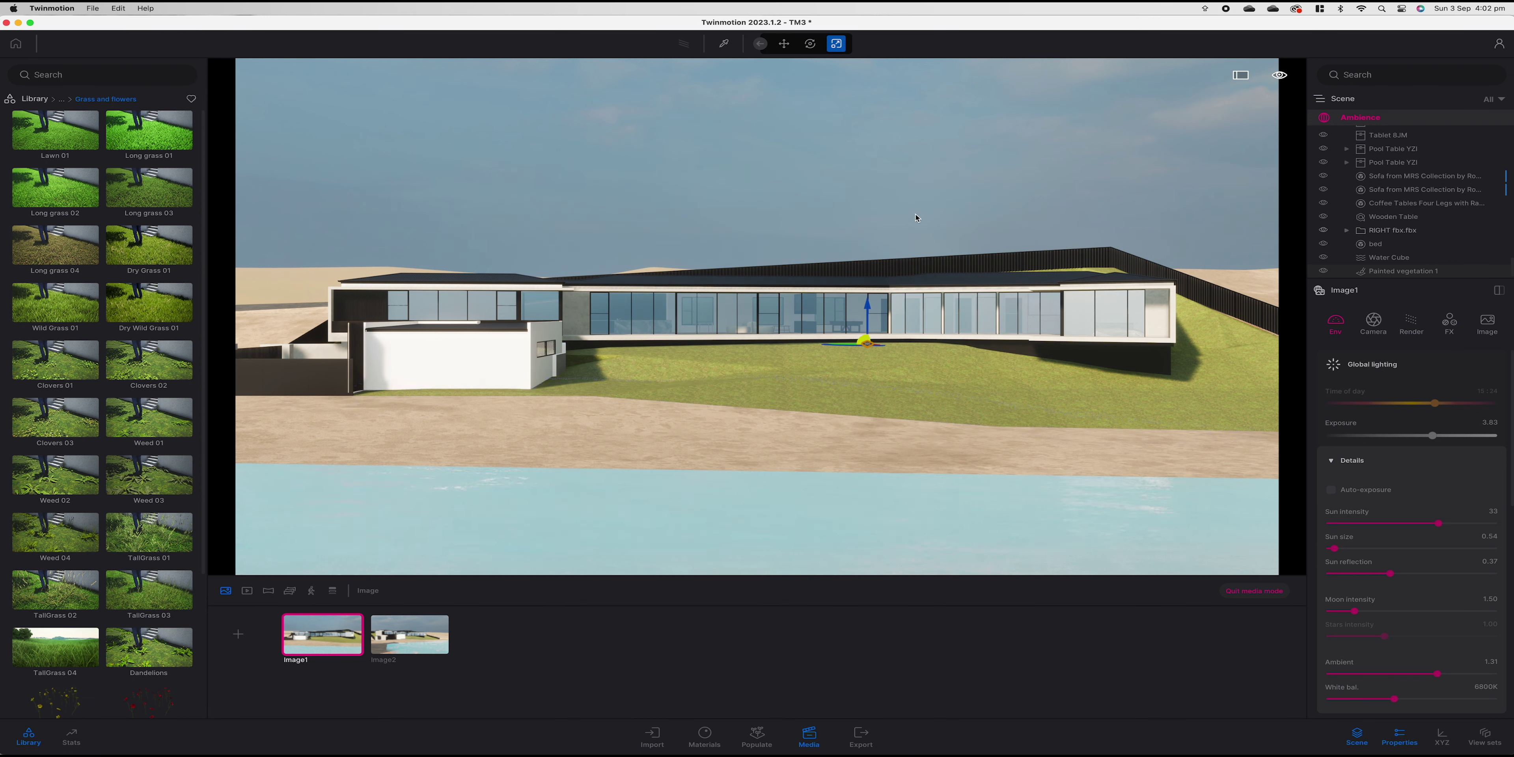
Return the asset library to its top-level category list.
key("w")
key("d")
key("d")
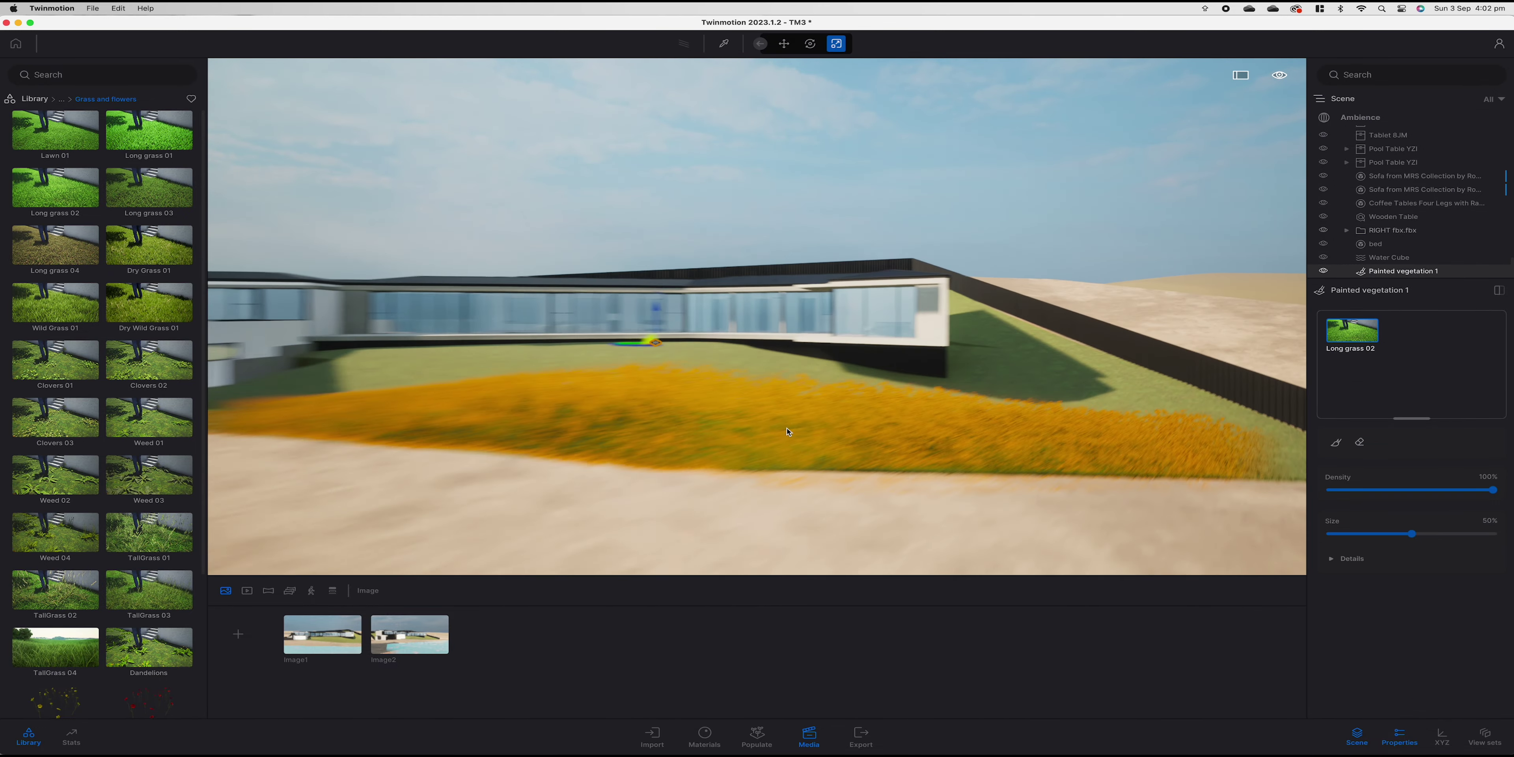
key("w")
right_click_drag(815, 436, 783, 440)
key("d")
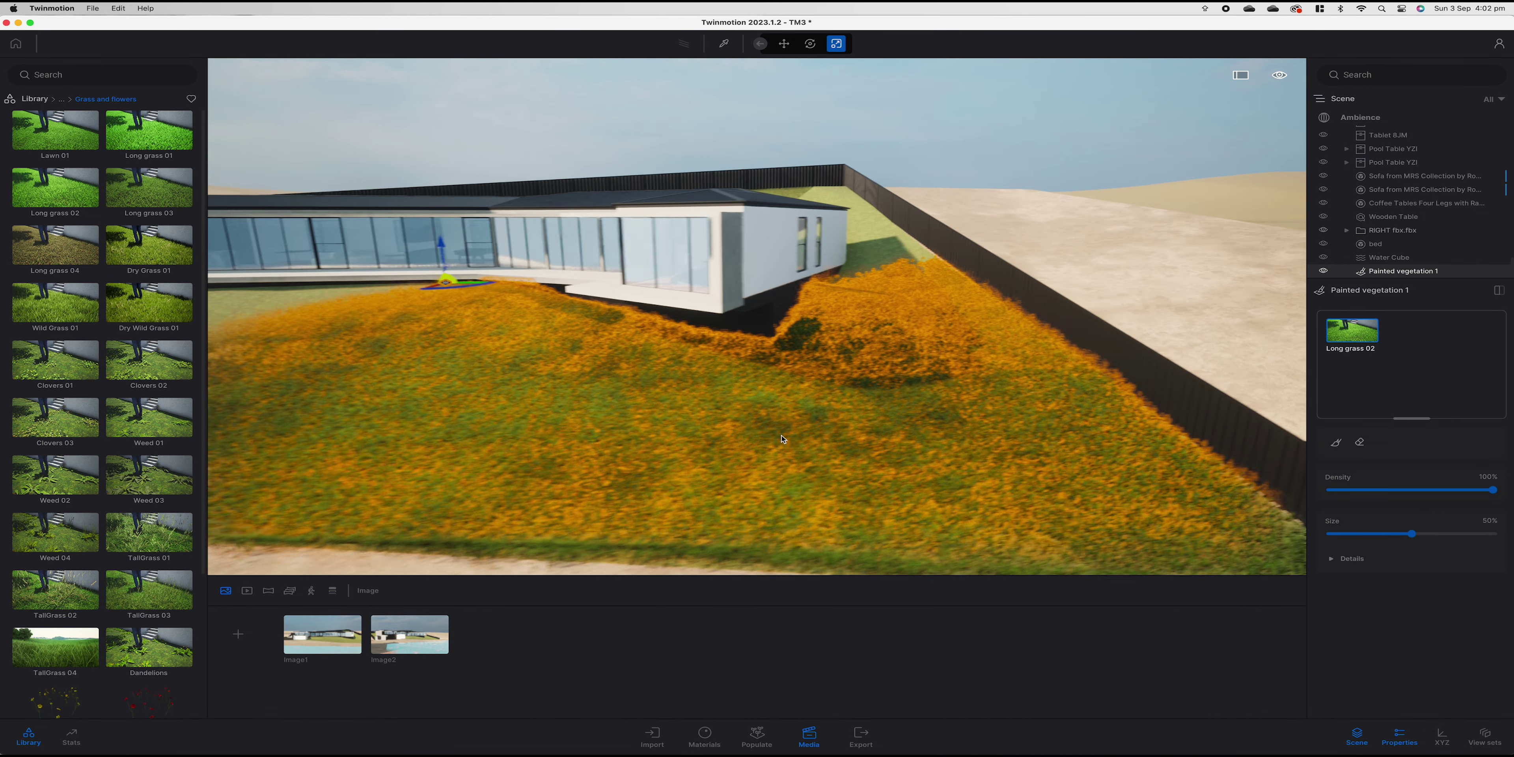
left_click(37, 100)
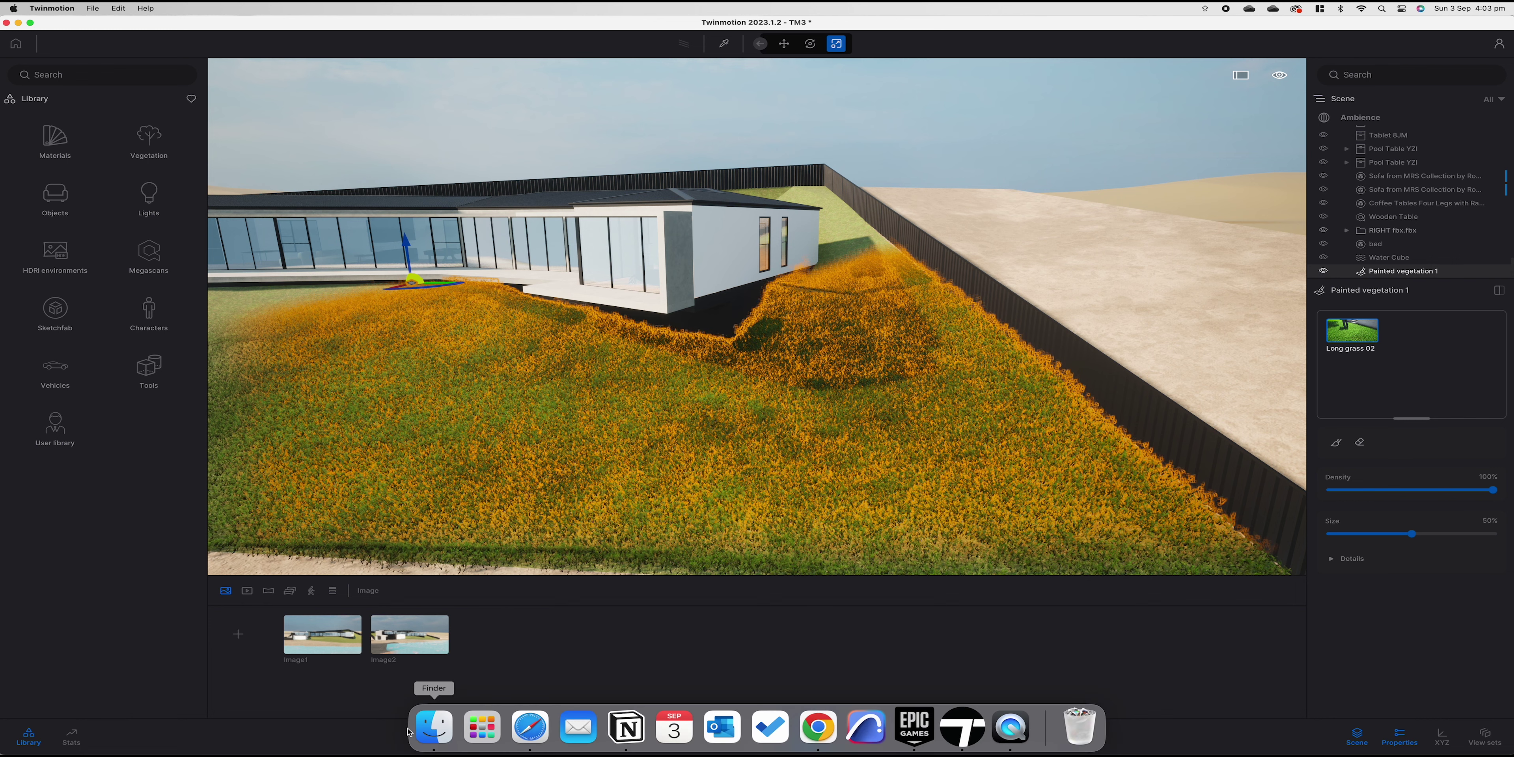
Switch to Finder and examine the UserLibrary folder inside Documents > Twinmotion2023.1, including its Globe Plants subfolder.
left_click(425, 732)
left_click_drag(230, 429, 352, 421)
left_click(311, 482)
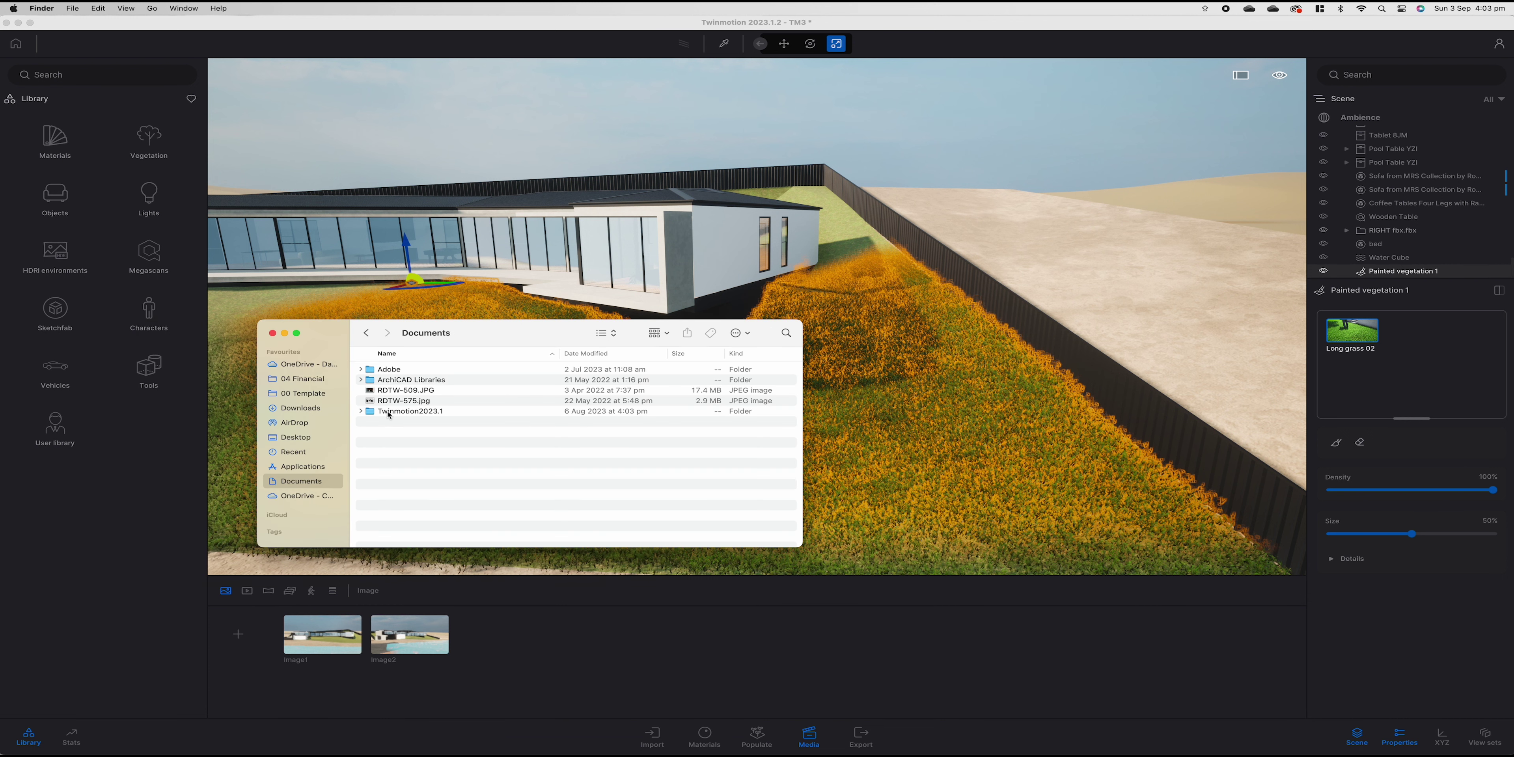
double_click(458, 414)
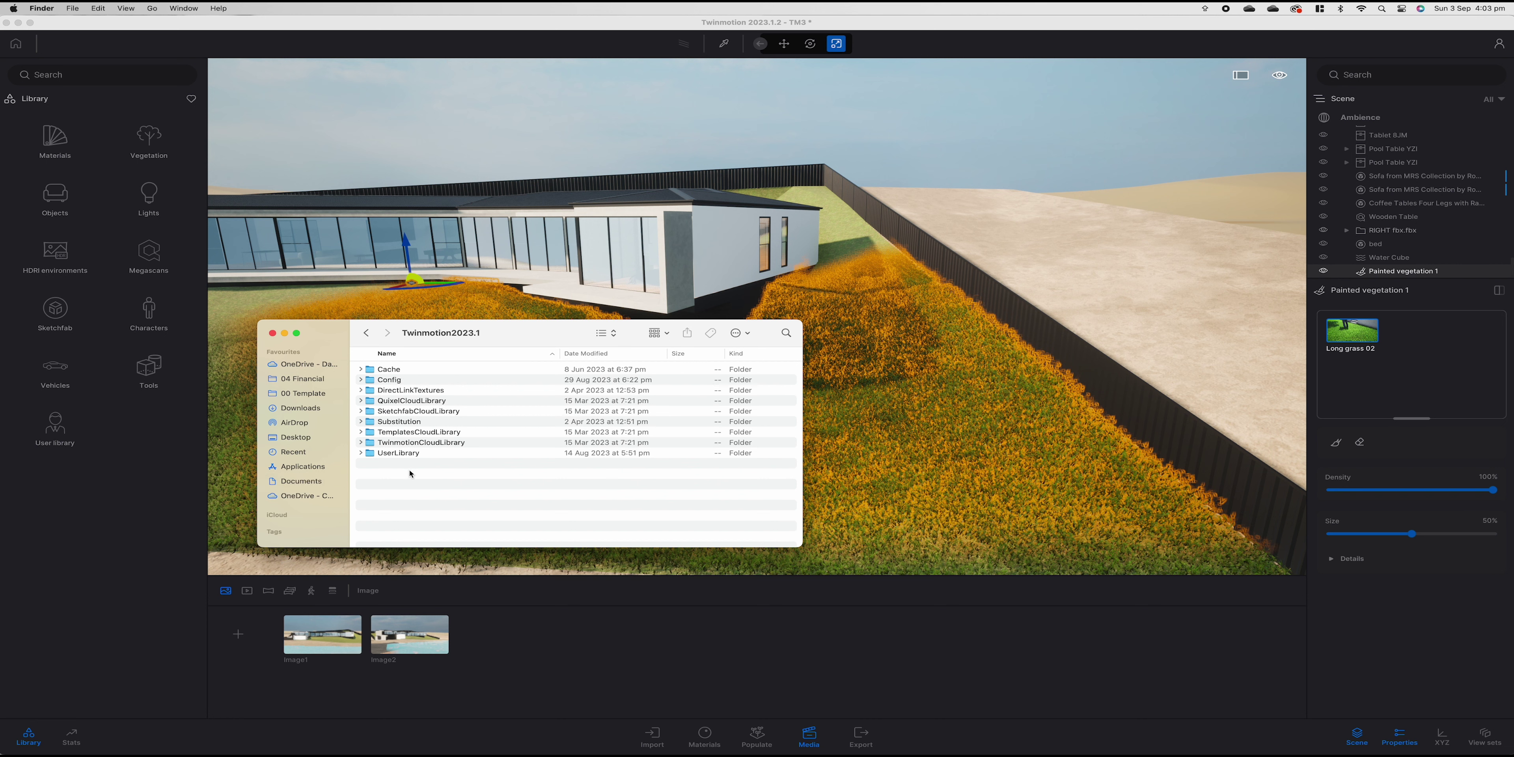
double_click(449, 455)
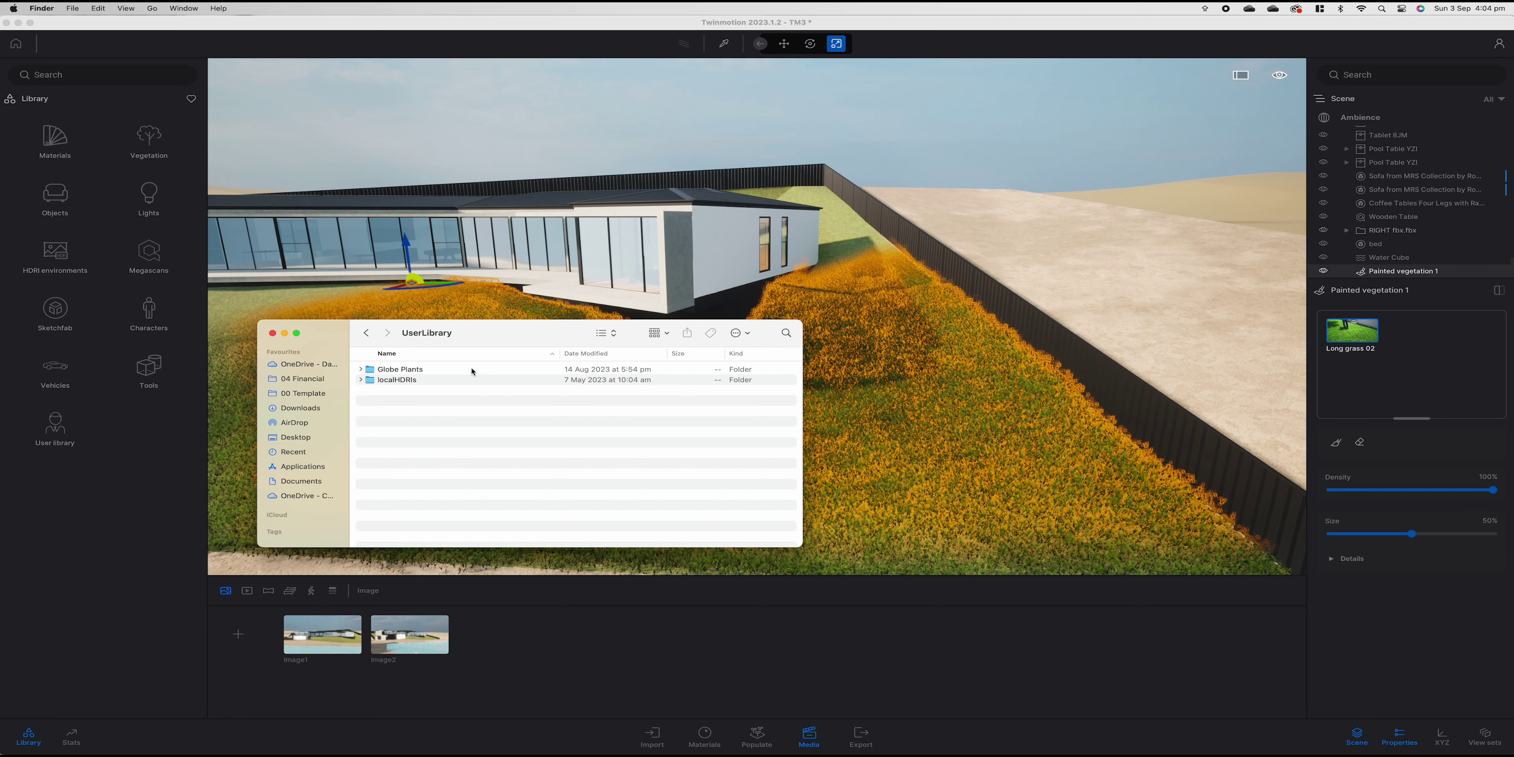
double_click(421, 370)
left_click(366, 333)
left_click(272, 332)
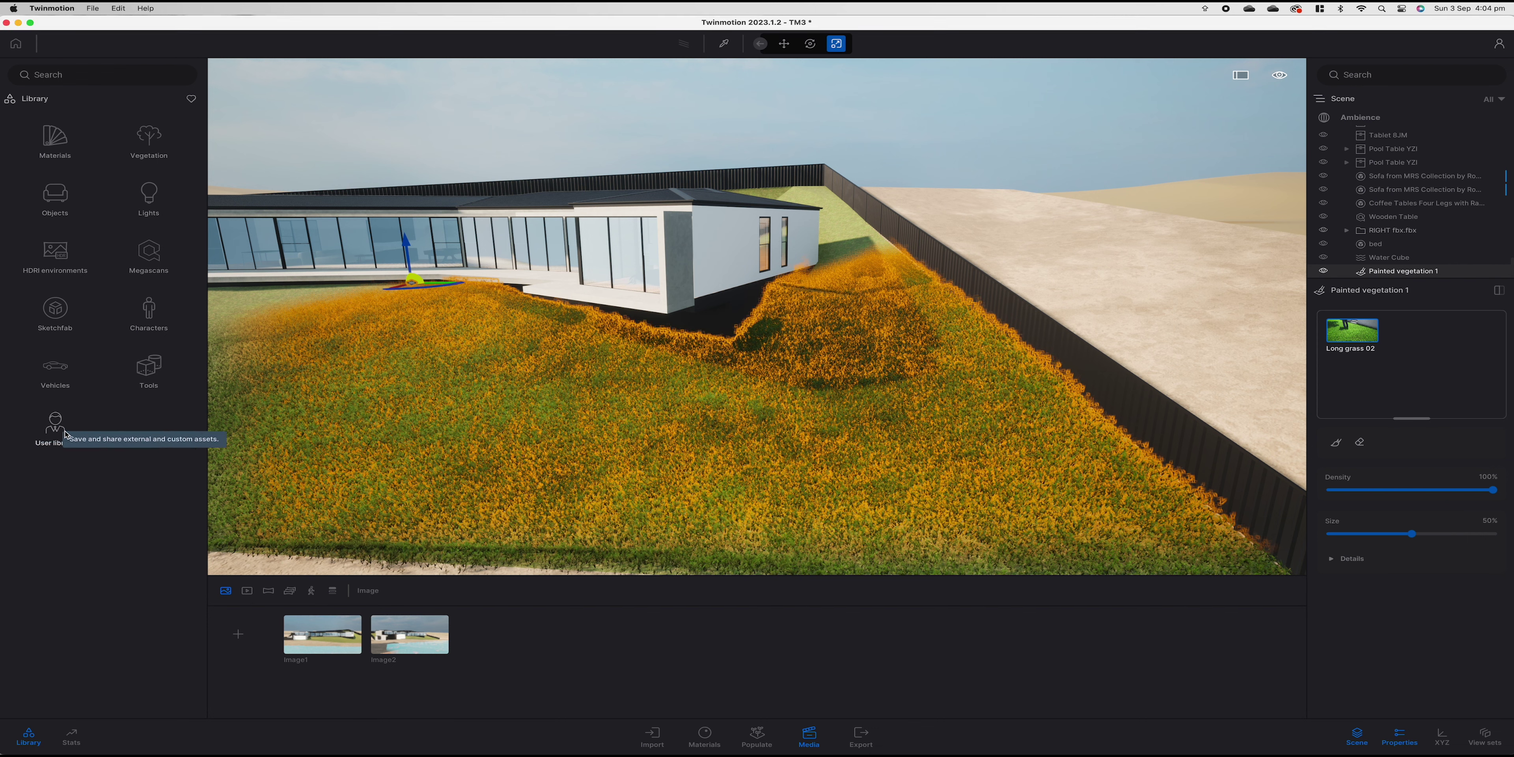
Return to Twinmotion and open the Low Poly folder of Globe Plants in the user library.
left_click(65, 433)
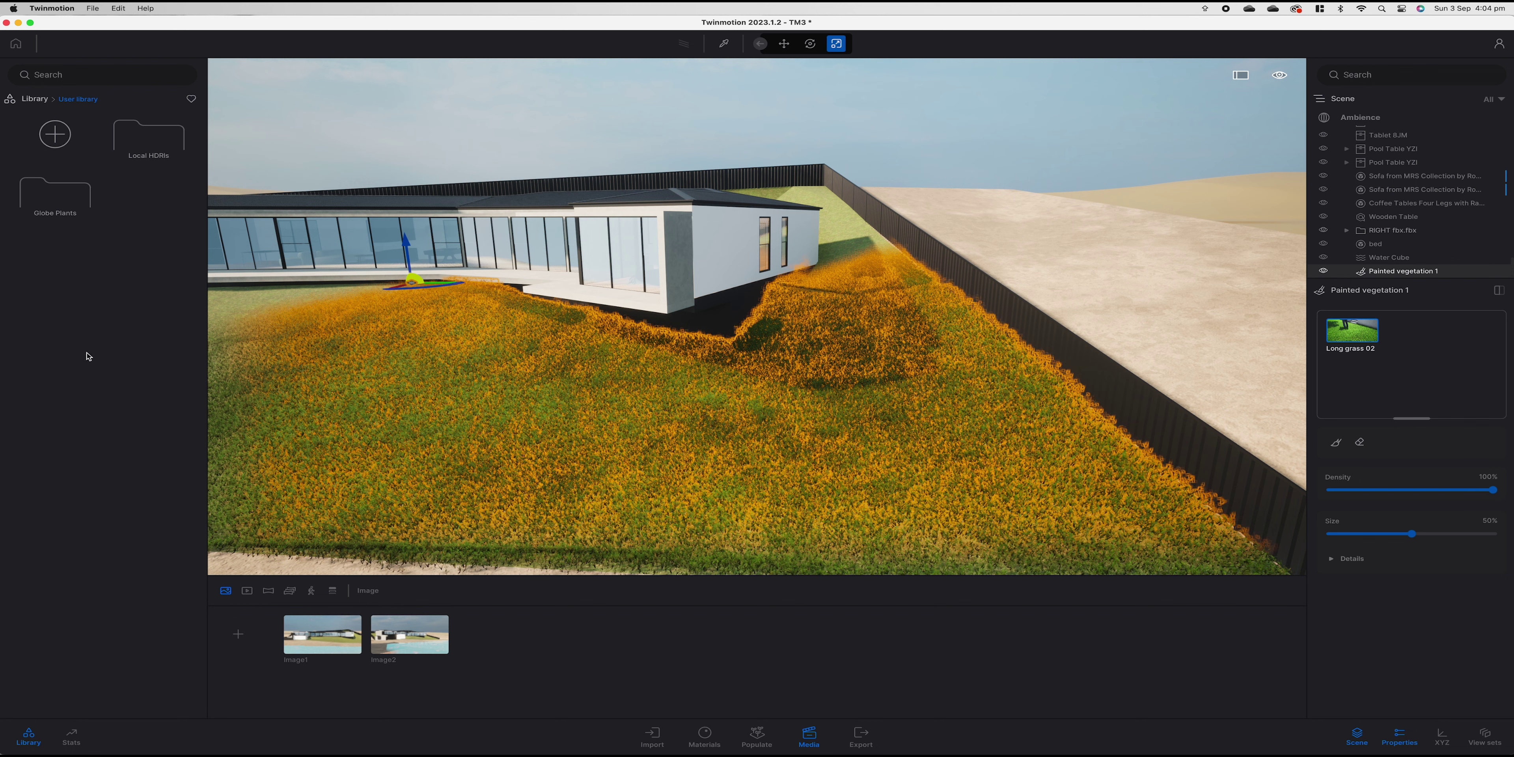
left_click(55, 194)
key("d")
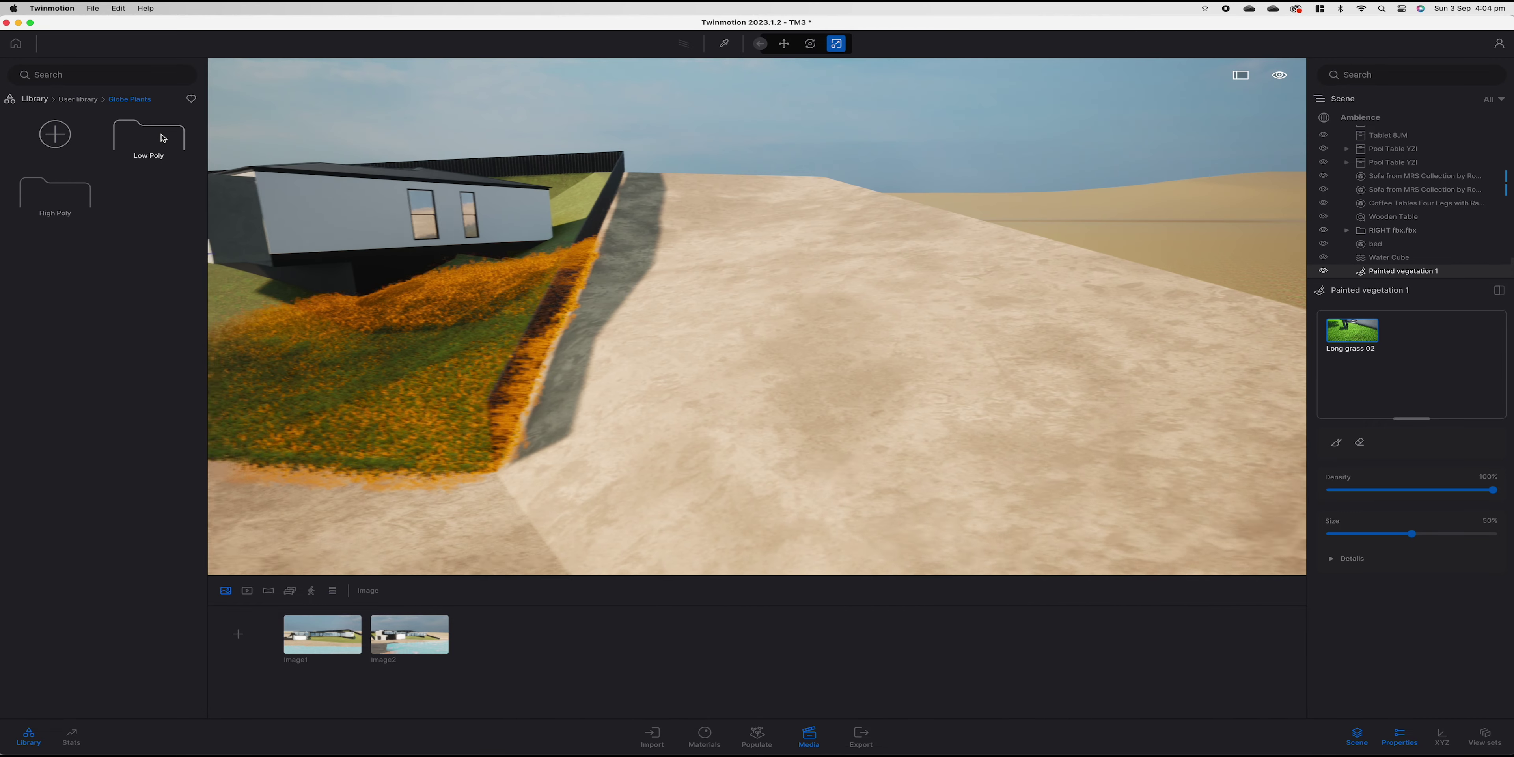
left_click(163, 139)
key("e")
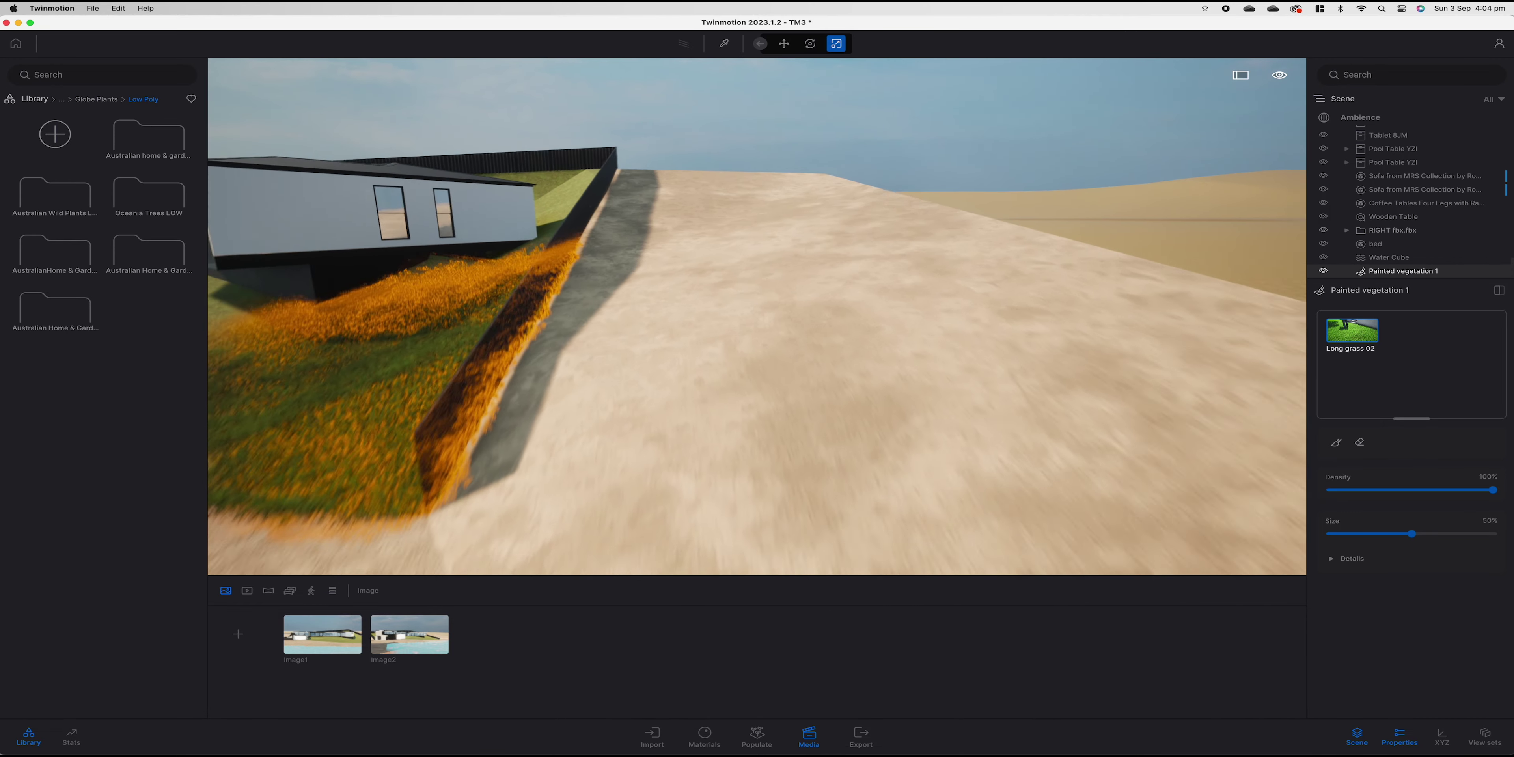
Place the Magnolia grandiflora Teddy Bear set from the Australian home & garden collection on the bare ground across the road.
right_click_drag(560, 298, 537, 397)
key("w")
key("e")
key("s")
right_click_drag(823, 518, 798, 456)
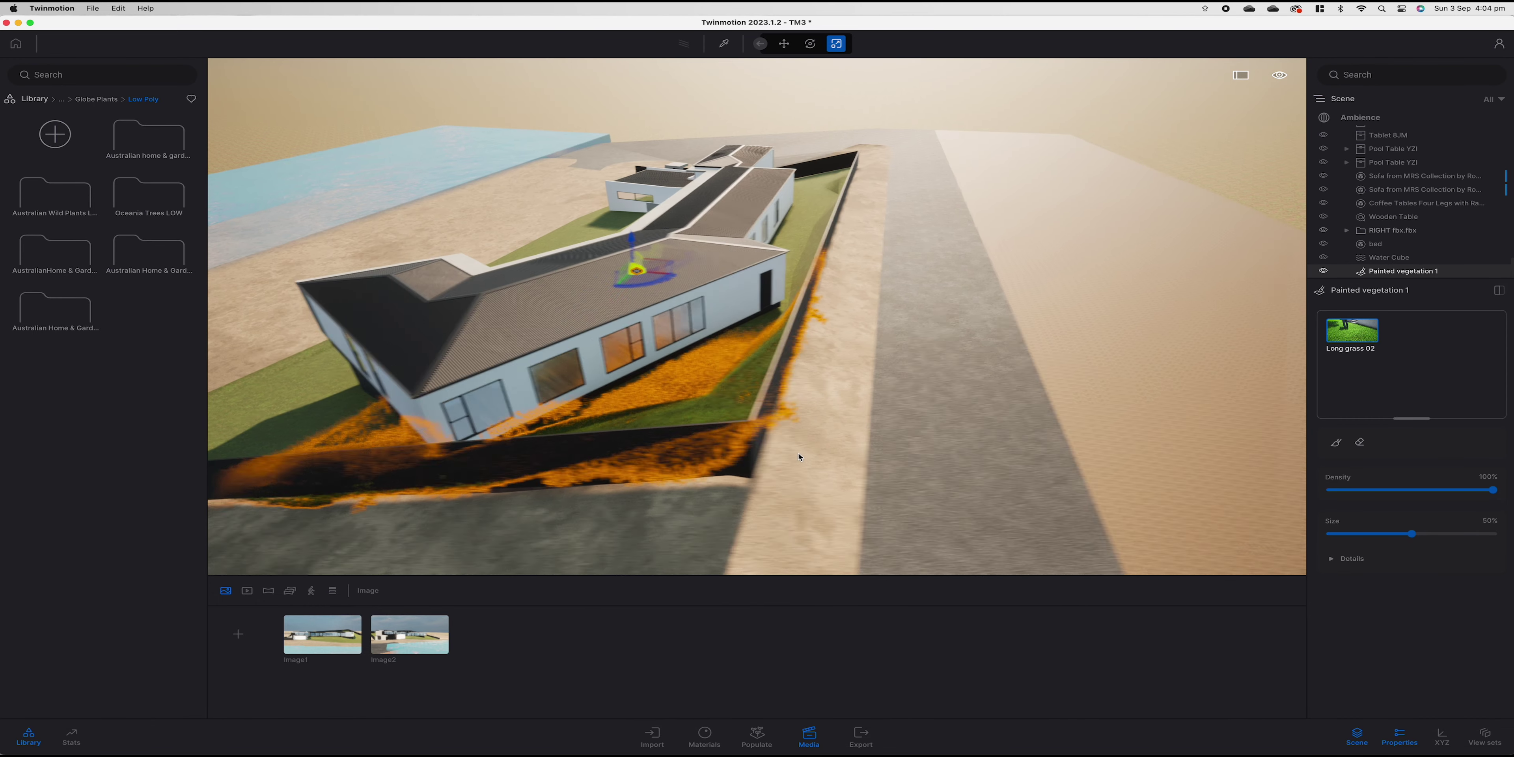
key("q")
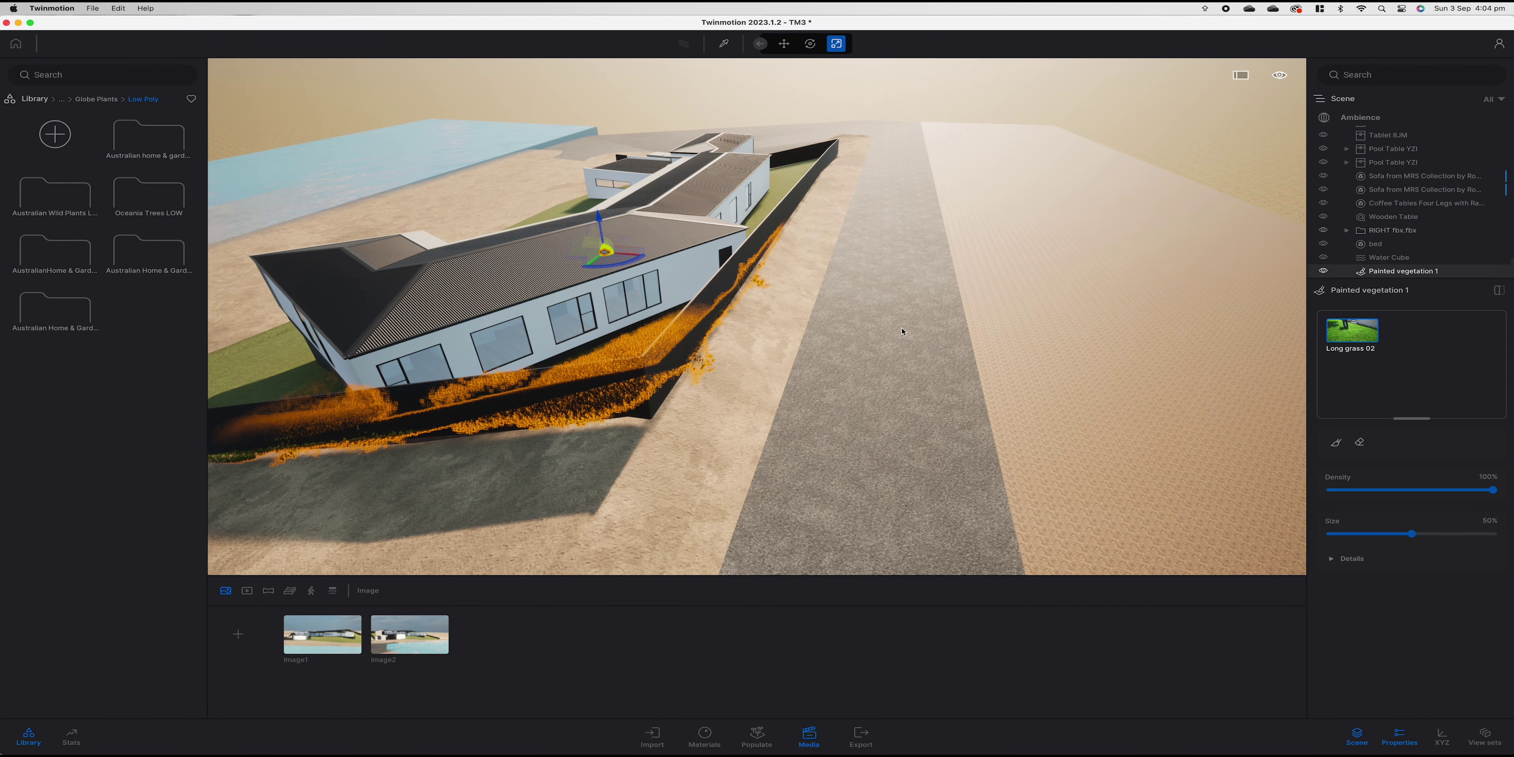
right_click_drag(771, 374, 755, 326)
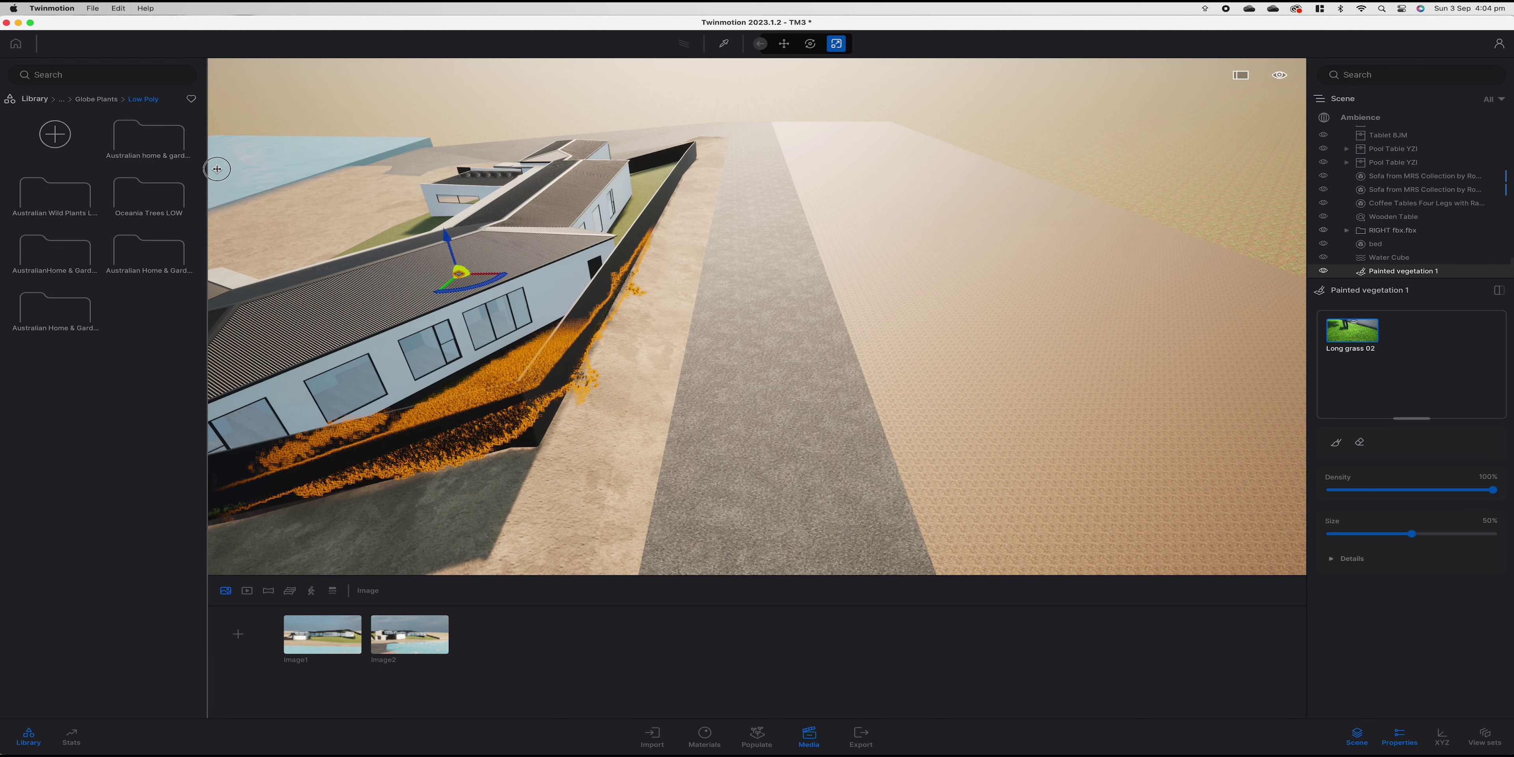
left_click(140, 139)
left_click(64, 193)
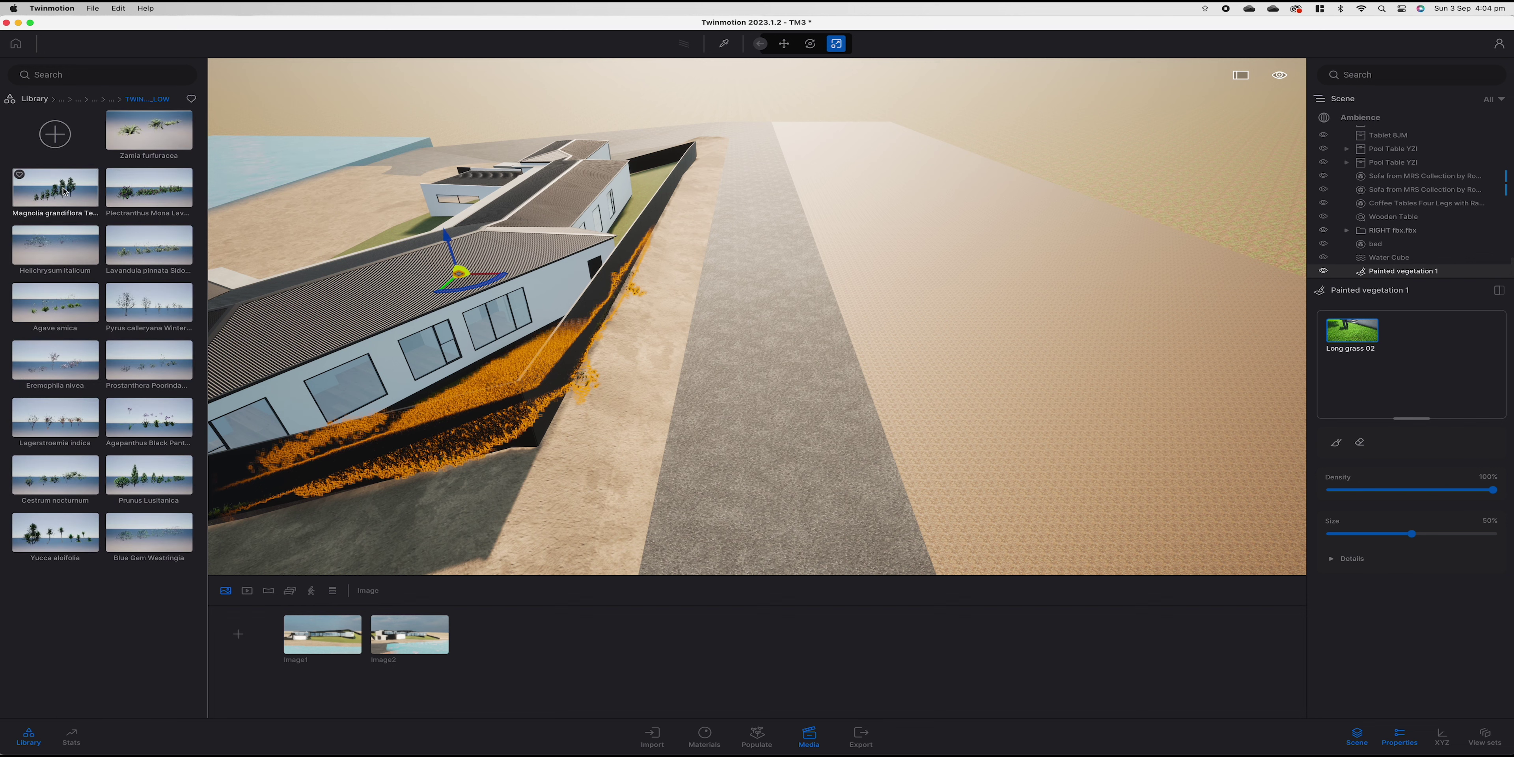
left_click(64, 192)
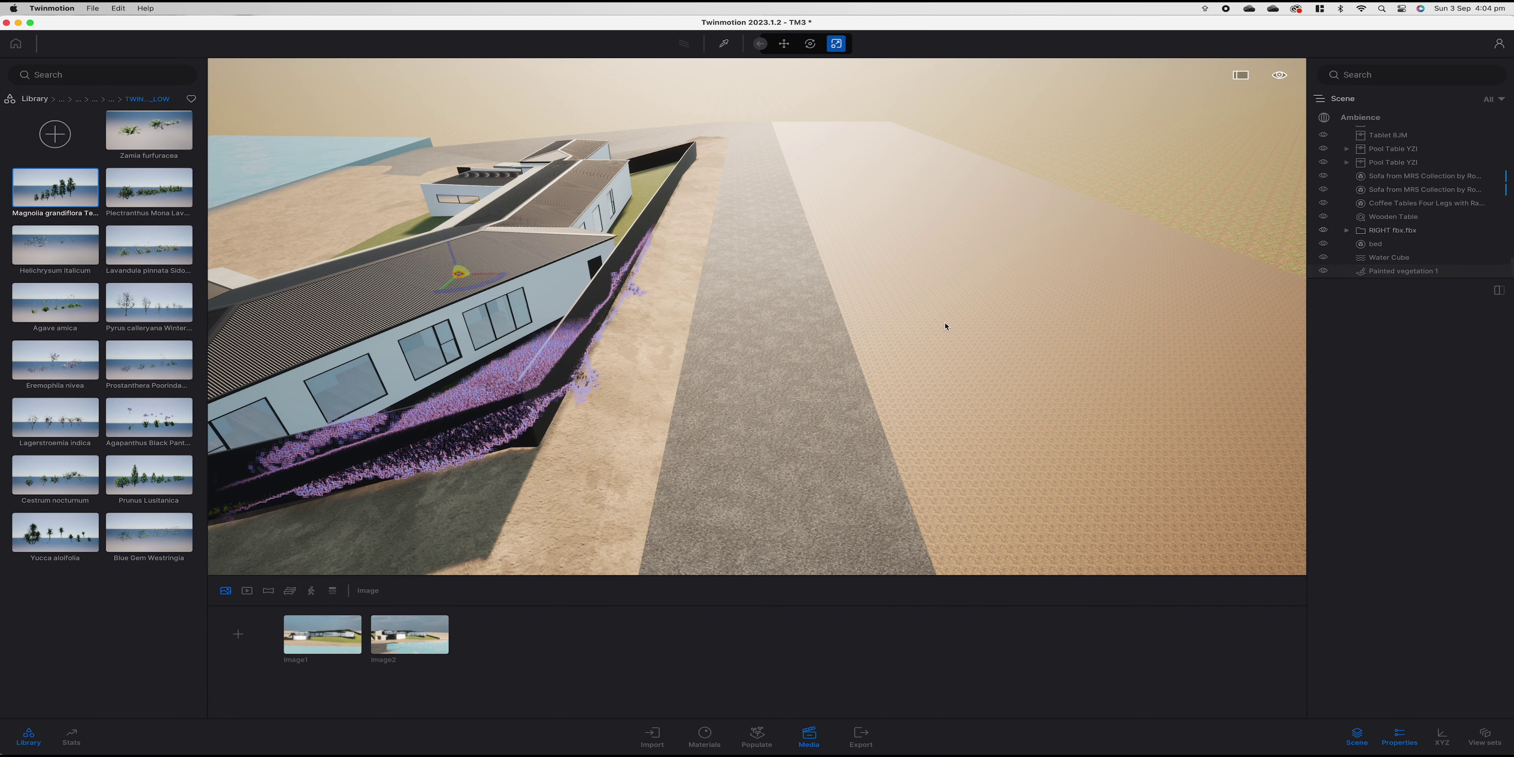
left_click(1094, 339)
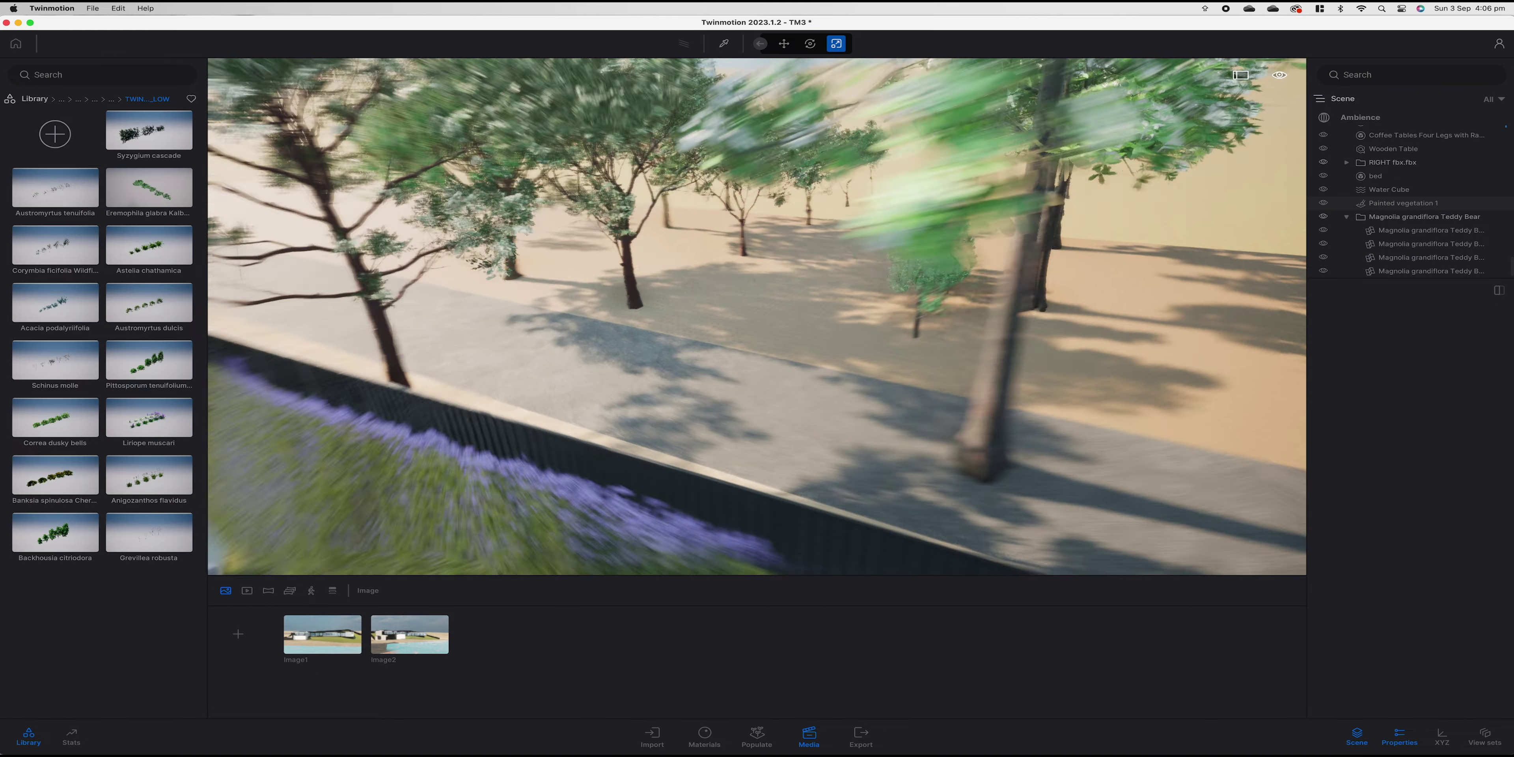
Move the first two Magnolia grandiflora Teddy Bear trees out of the cluster onto the empty part of the roadside strip.
key("s")
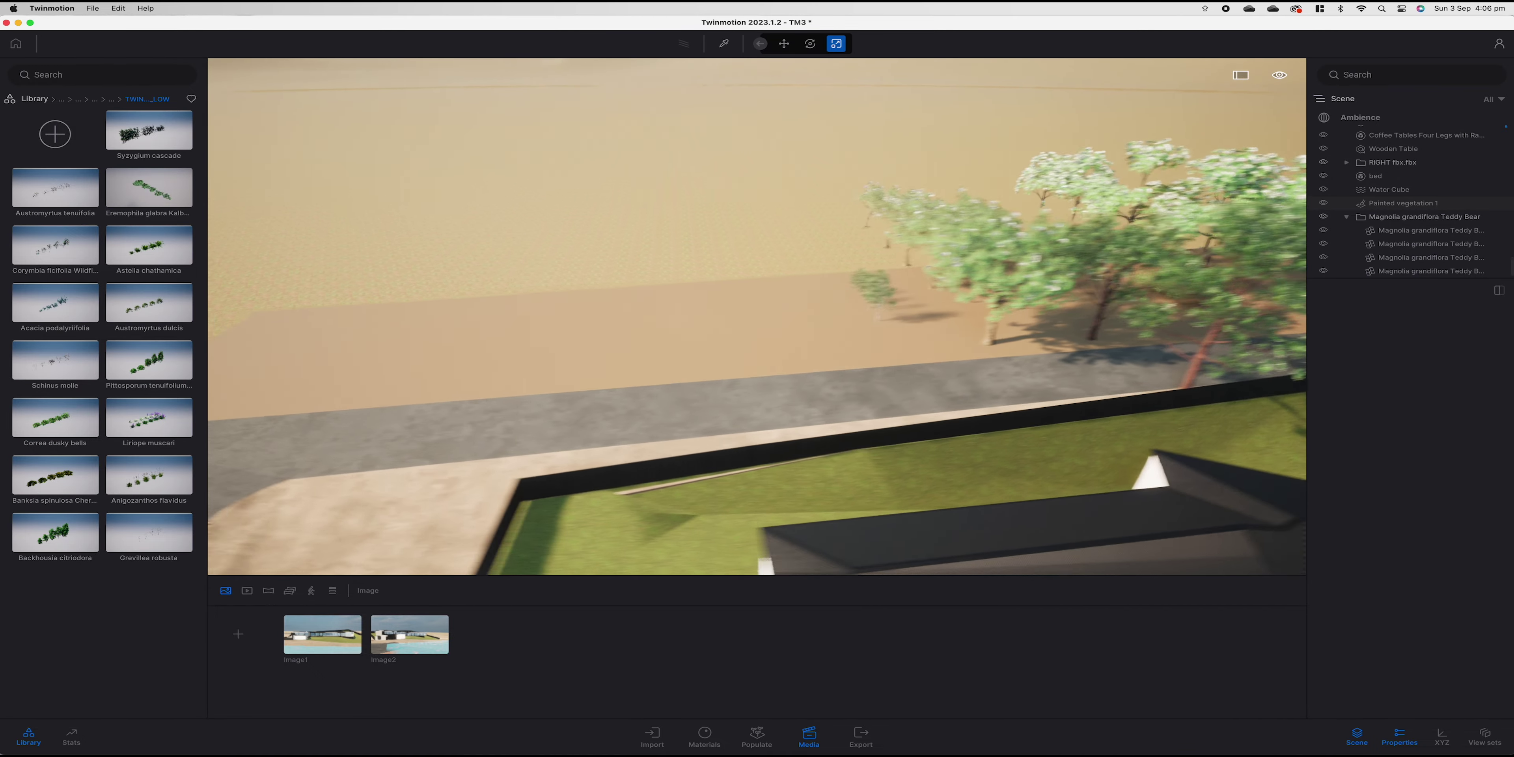
key("s")
right_click_drag(834, 346, 888, 346)
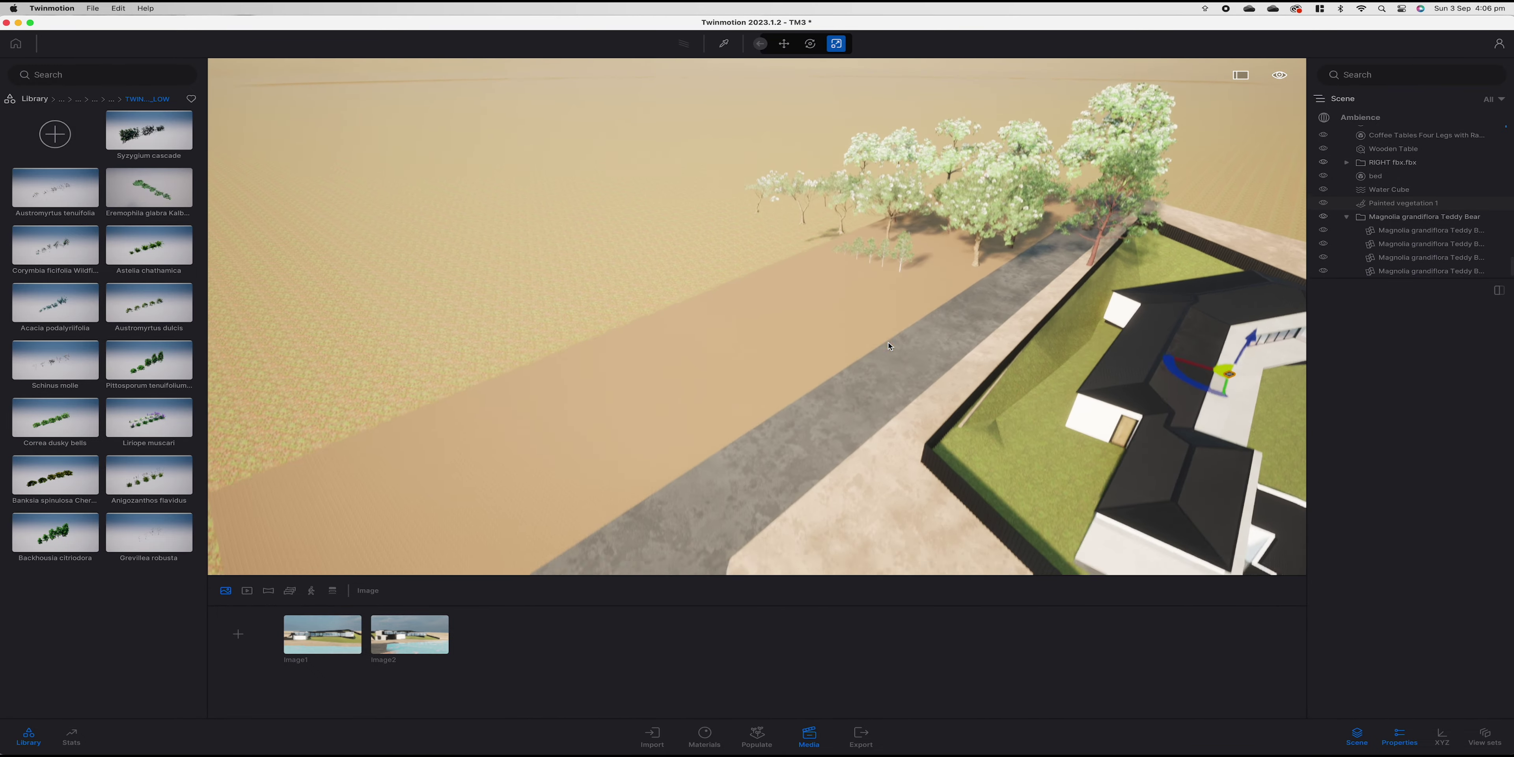
left_click(1045, 172)
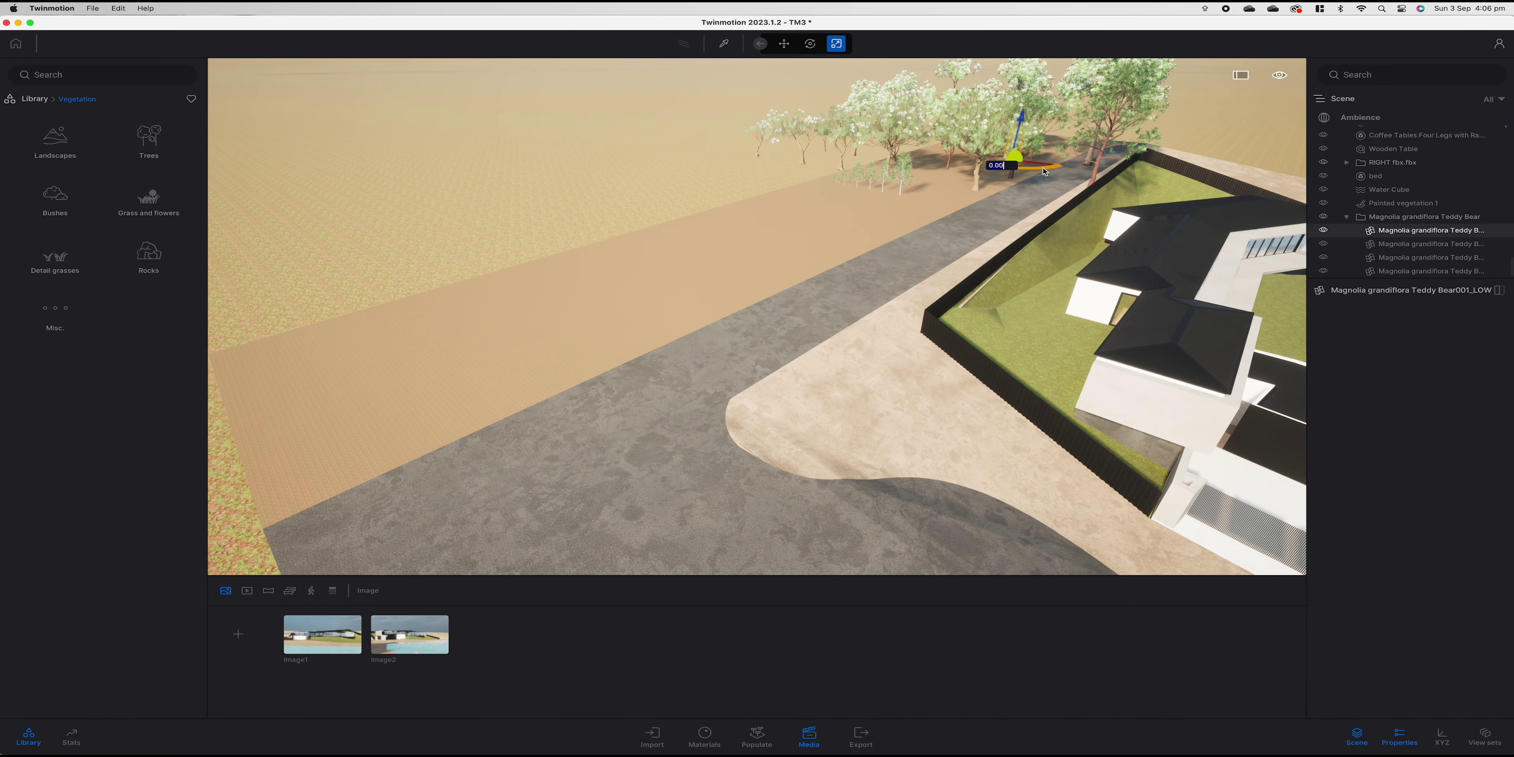
left_click_drag(1044, 171, 492, 467)
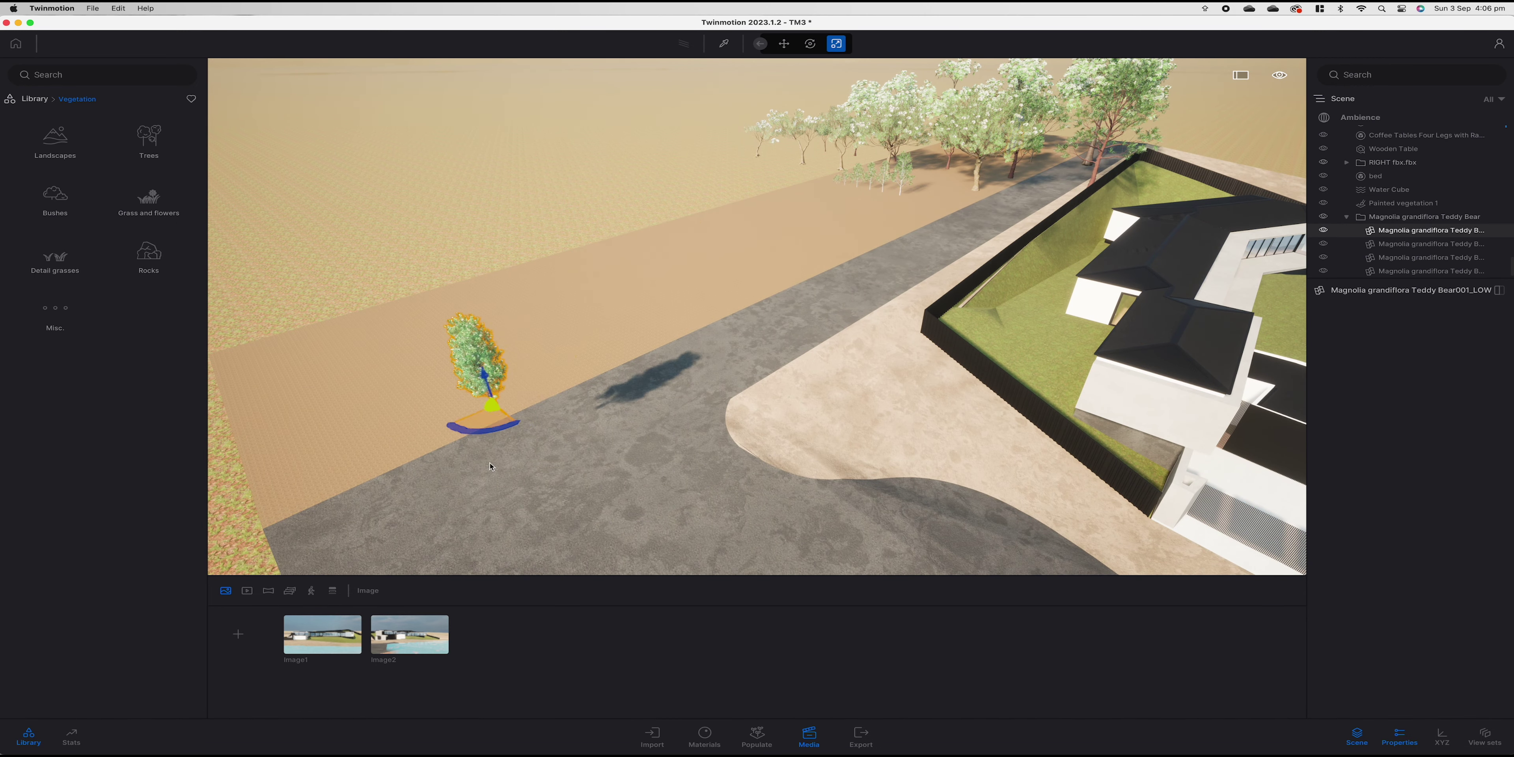
scroll(1353, 229, "down", 3)
left_click_drag(999, 166, 658, 259)
Spread the third and fourth Magnolia grandiflora Teddy Bear trees along the road edge, between the cluster and the trees already moved.
left_click(992, 170)
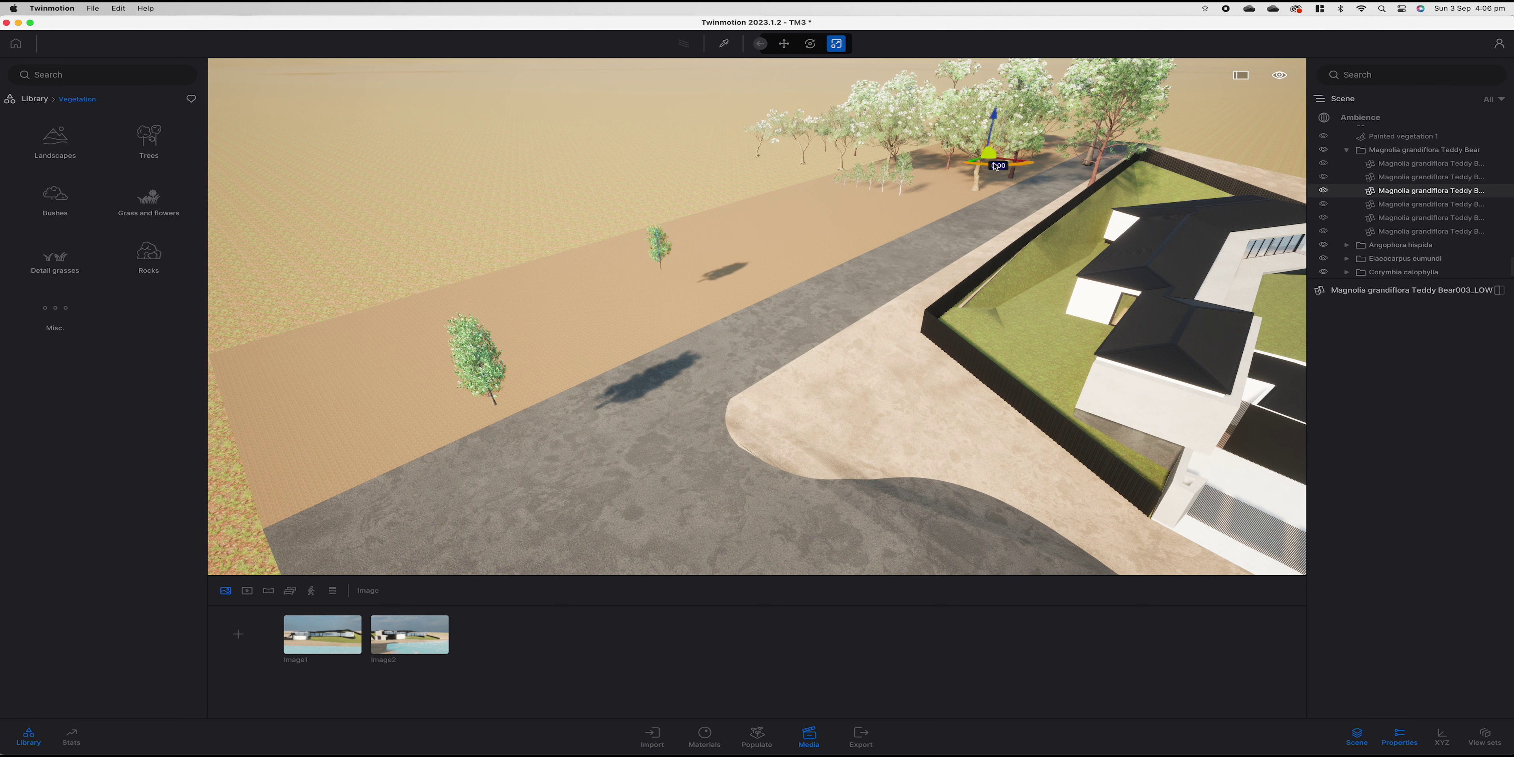
left_click_drag(992, 172, 814, 251)
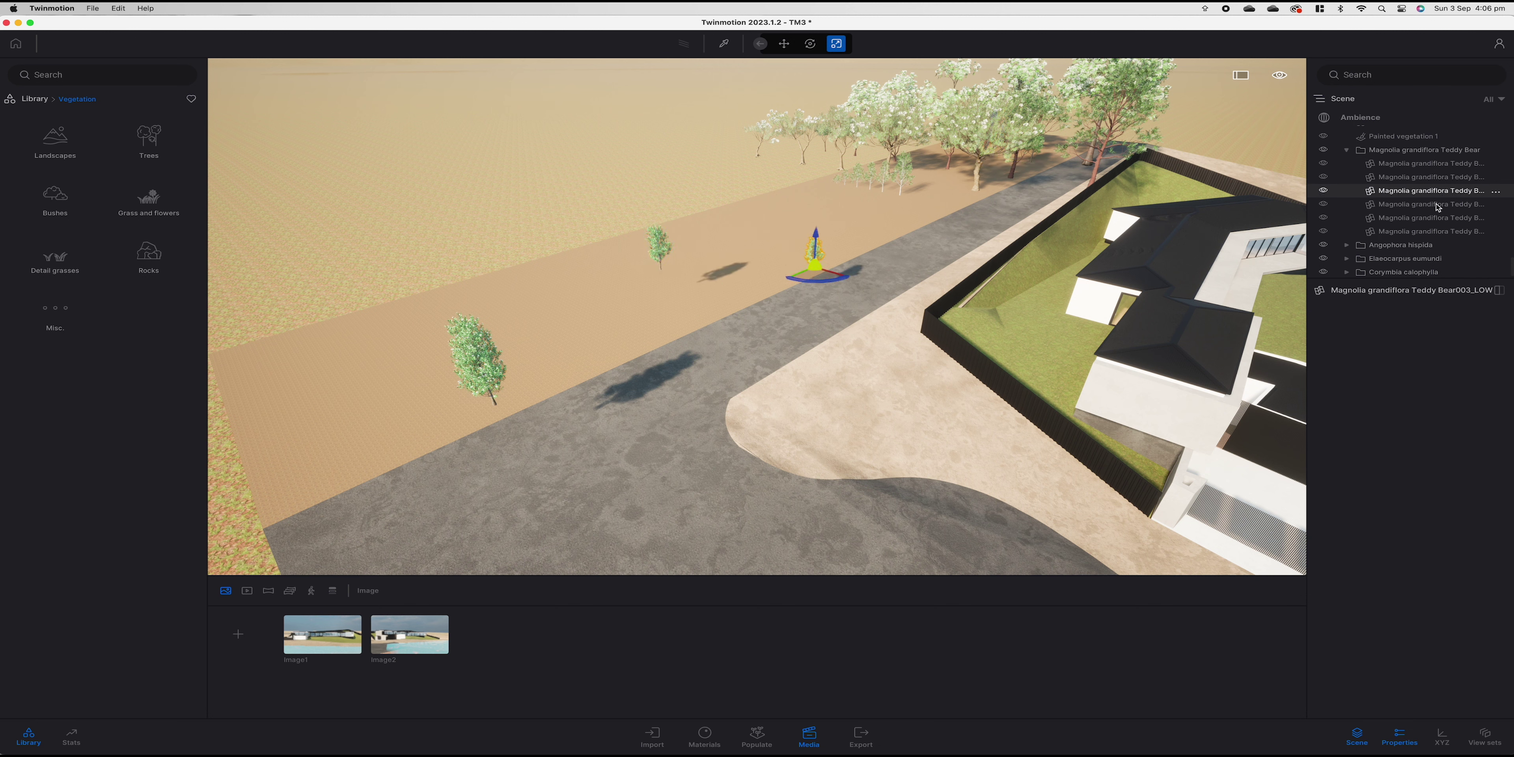
left_click(1009, 171)
left_click_drag(987, 167, 688, 298)
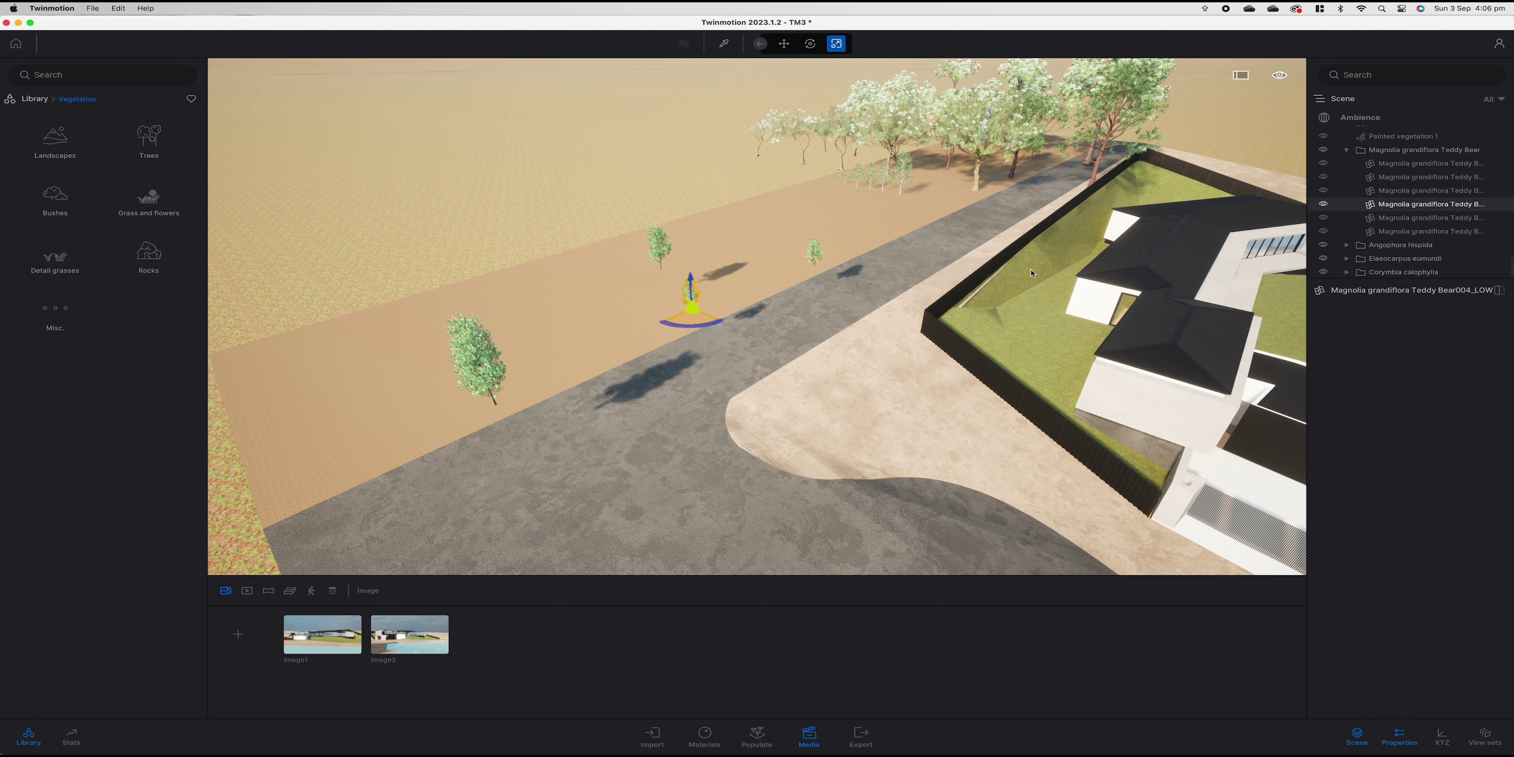
Position the fifth and sixth Magnolia grandiflora Teddy Bear trees along the strip, closer to the remaining tree cluster.
left_click(990, 159)
left_click_drag(990, 160, 892, 253)
right_click(1376, 225)
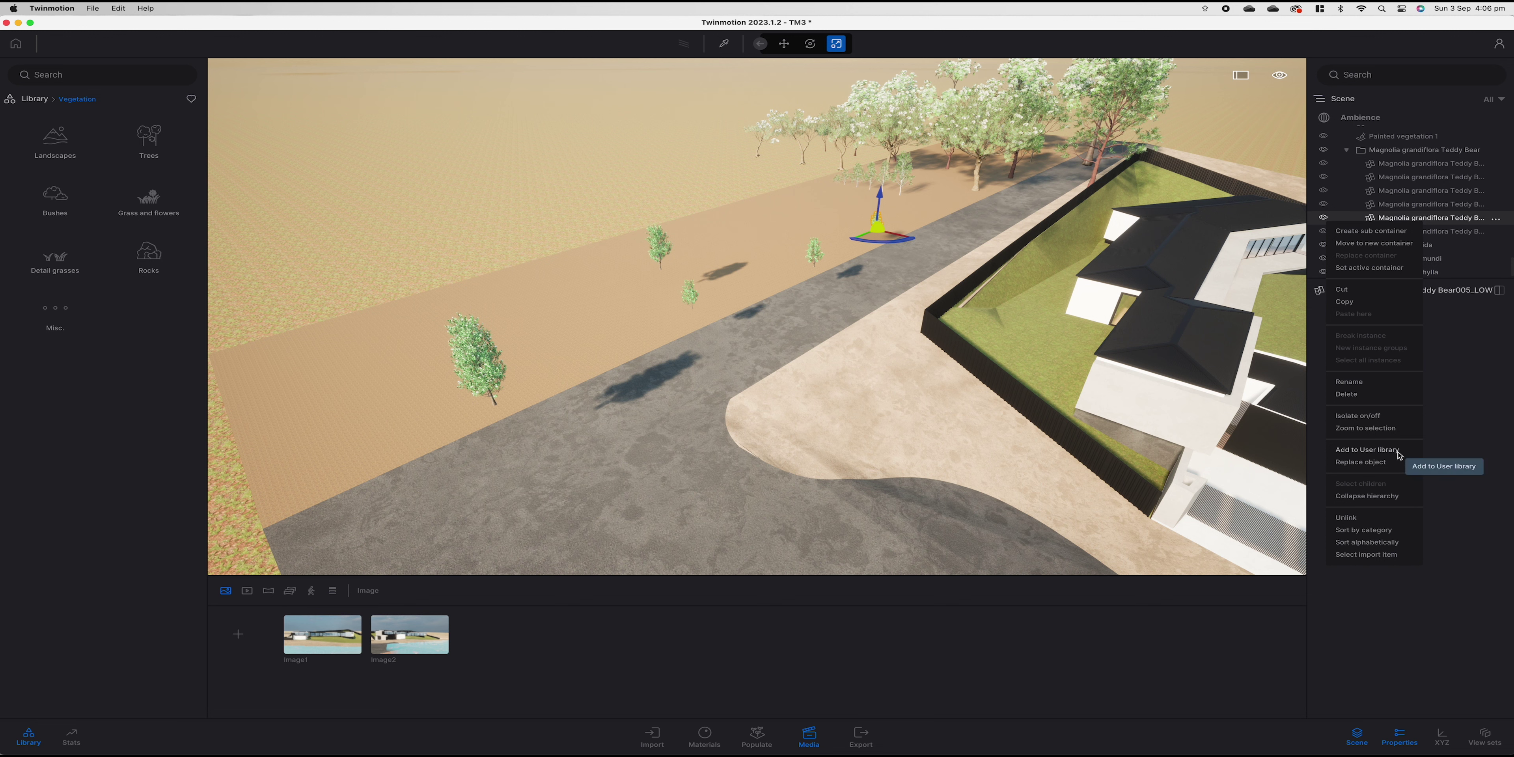
left_click(1427, 240)
left_click(1434, 232)
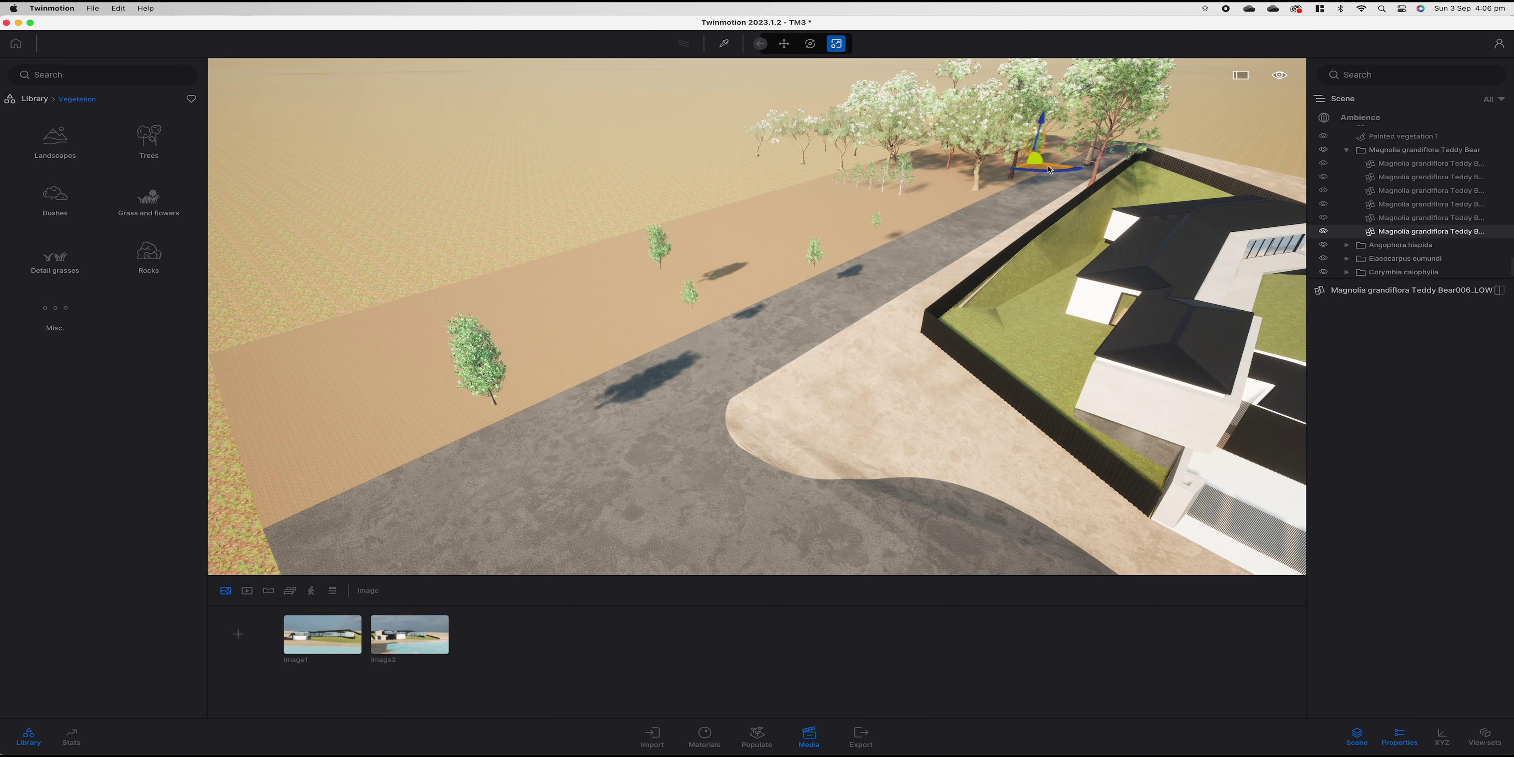
mouse_move(939, 231)
left_mouse_down()
mouse_move(915, 234)
mouse_move(939, 230)
left_mouse_up()
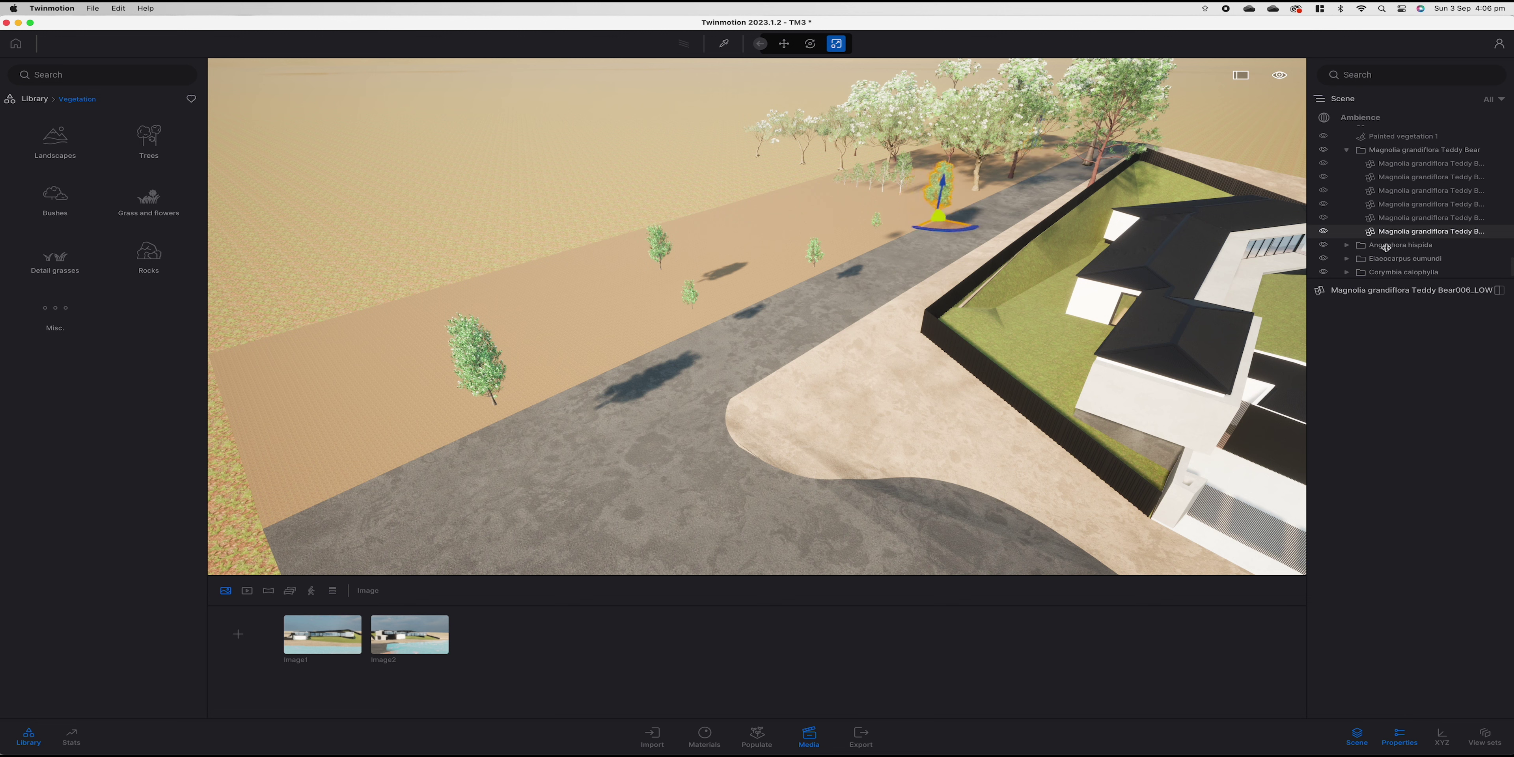
Expand the Angophora hispida group and move its first two trees among the magnolias beside the road.
left_click(1346, 245)
left_click(1409, 260)
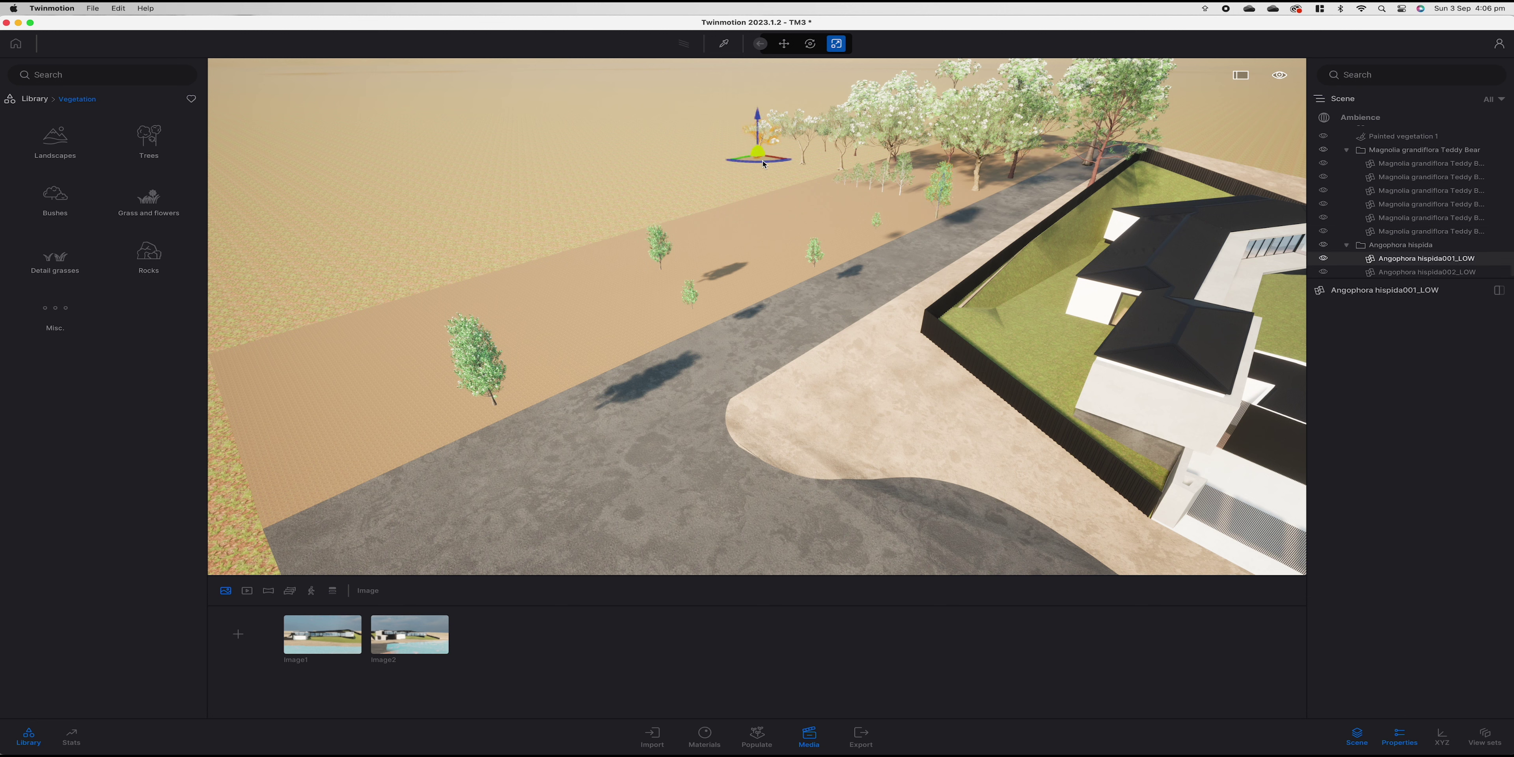
left_click_drag(764, 165, 599, 347)
left_click(793, 170)
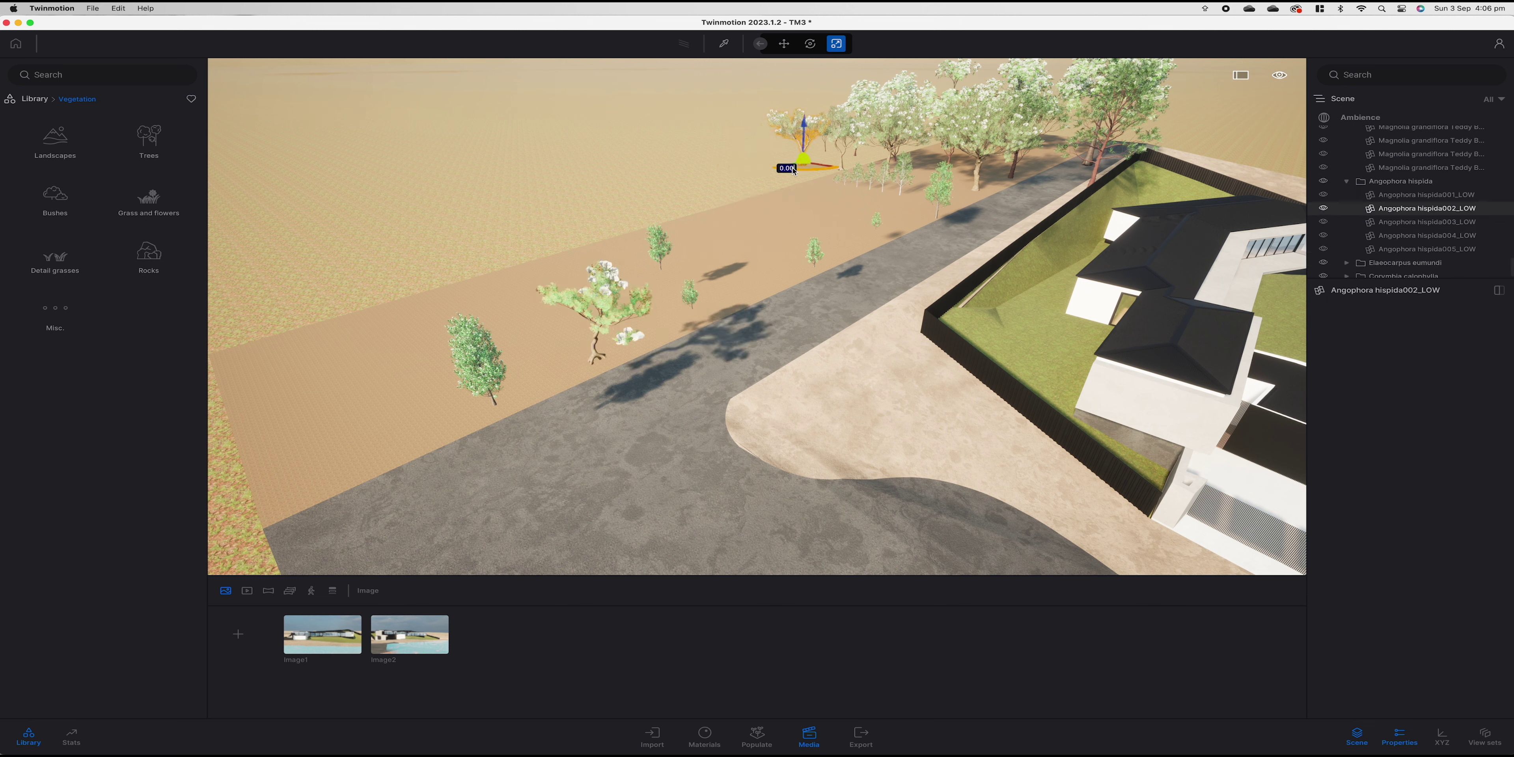
left_click_drag(784, 279, 750, 294)
Distribute the third, fourth and fifth Angophora hispida trees at separate spots along the roadside strip.
left_click(841, 176)
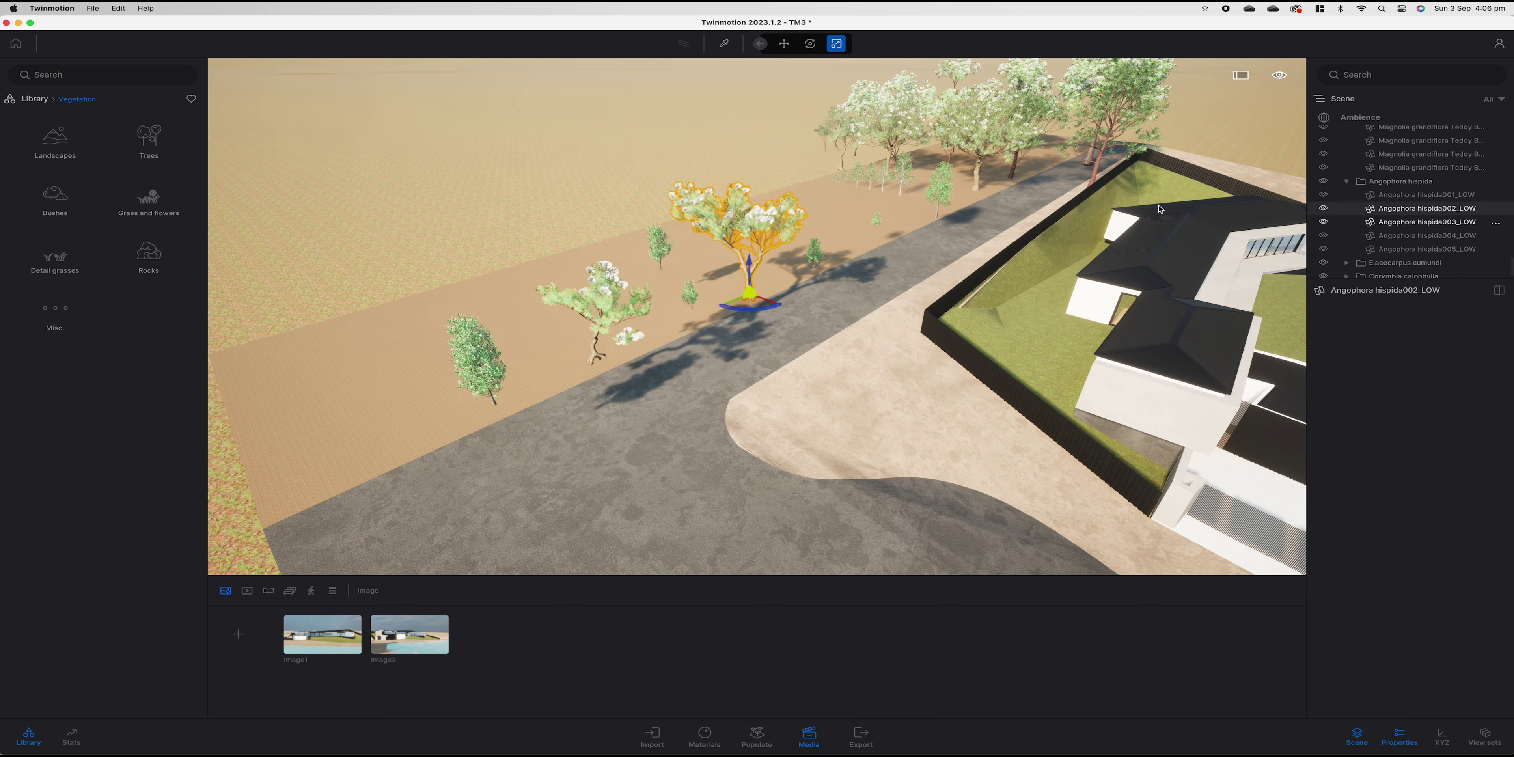
left_click_drag(844, 177, 900, 230)
left_click(1422, 236)
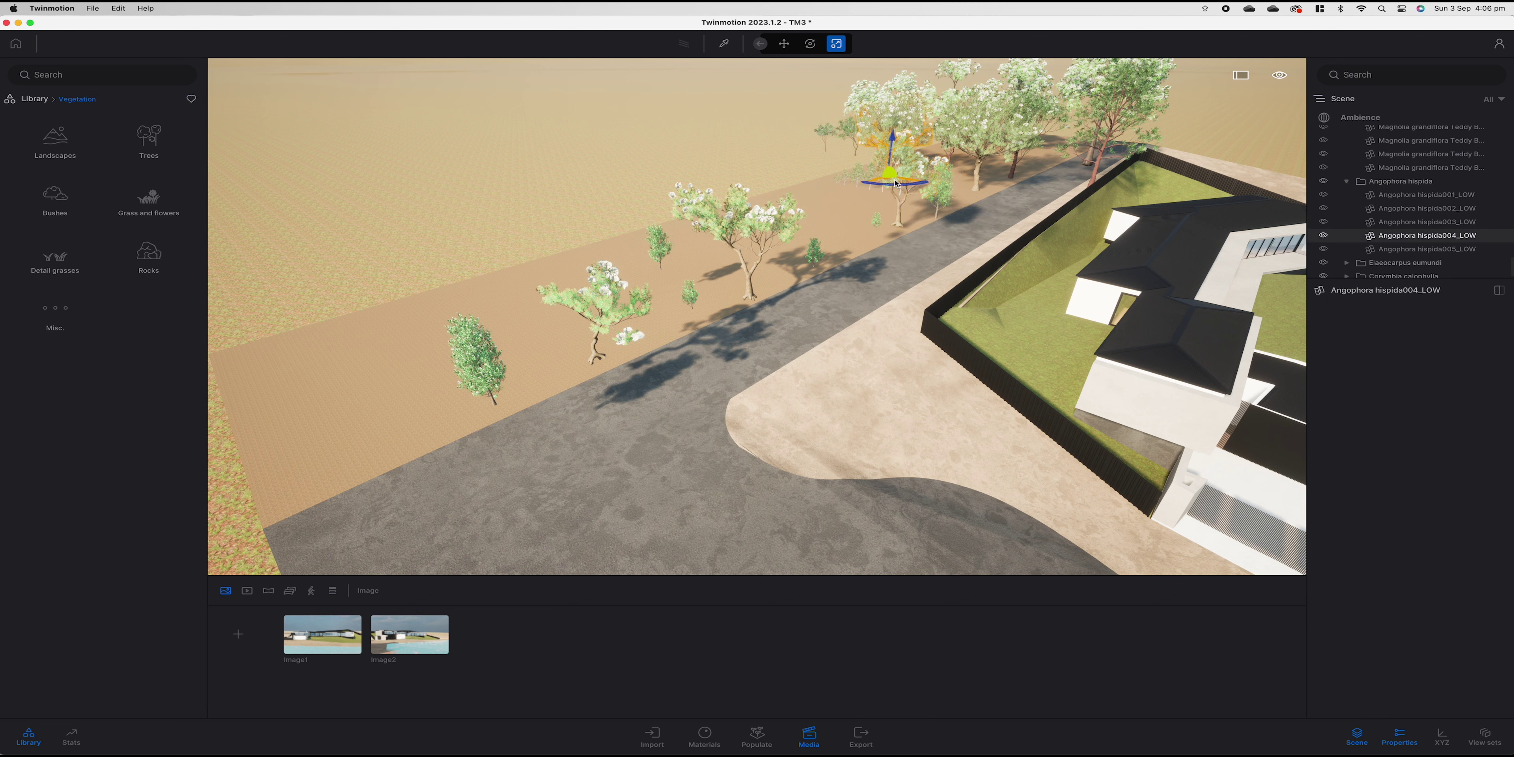
left_click_drag(896, 183, 1049, 172)
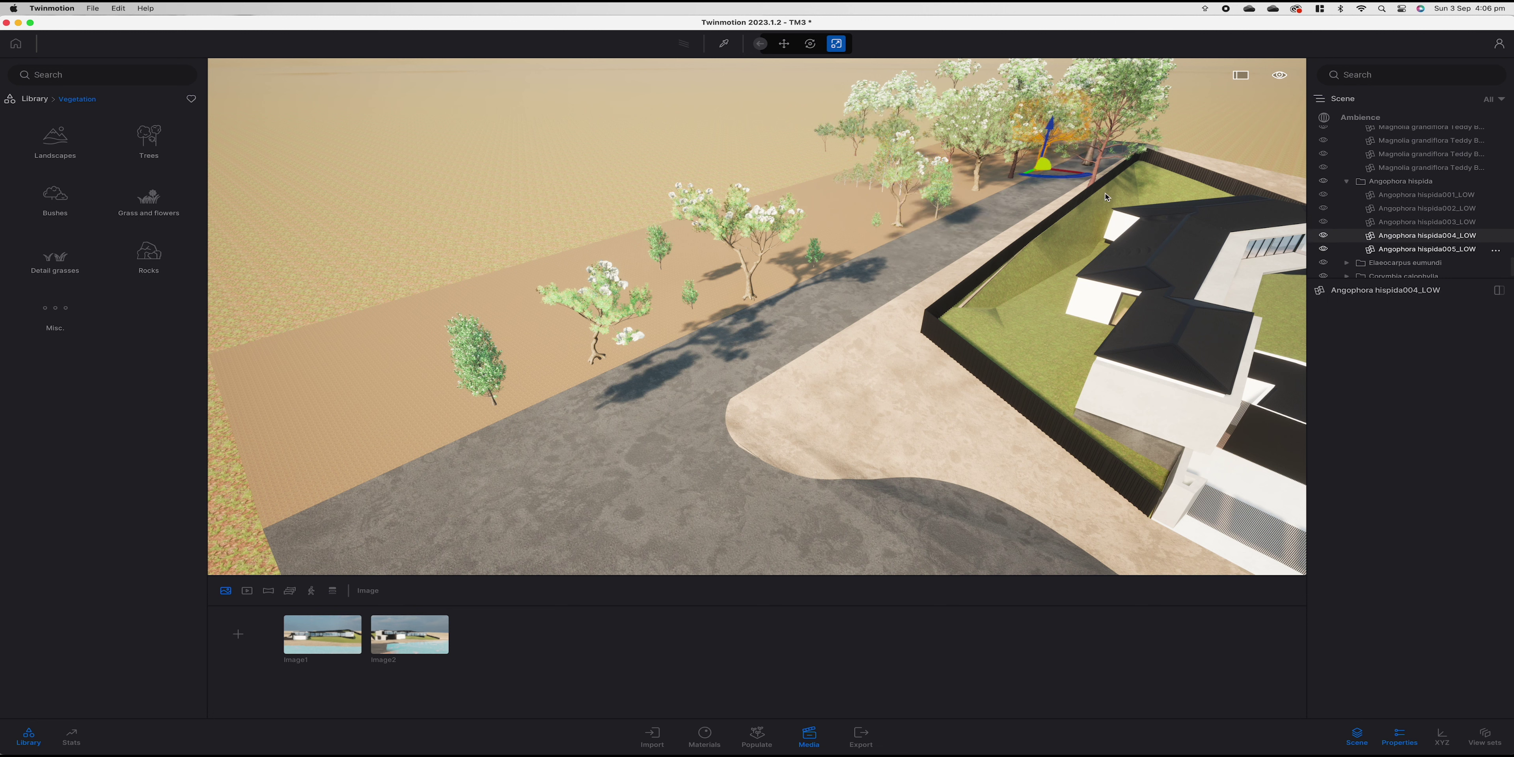
left_click(997, 196)
left_click_drag(969, 212, 528, 392)
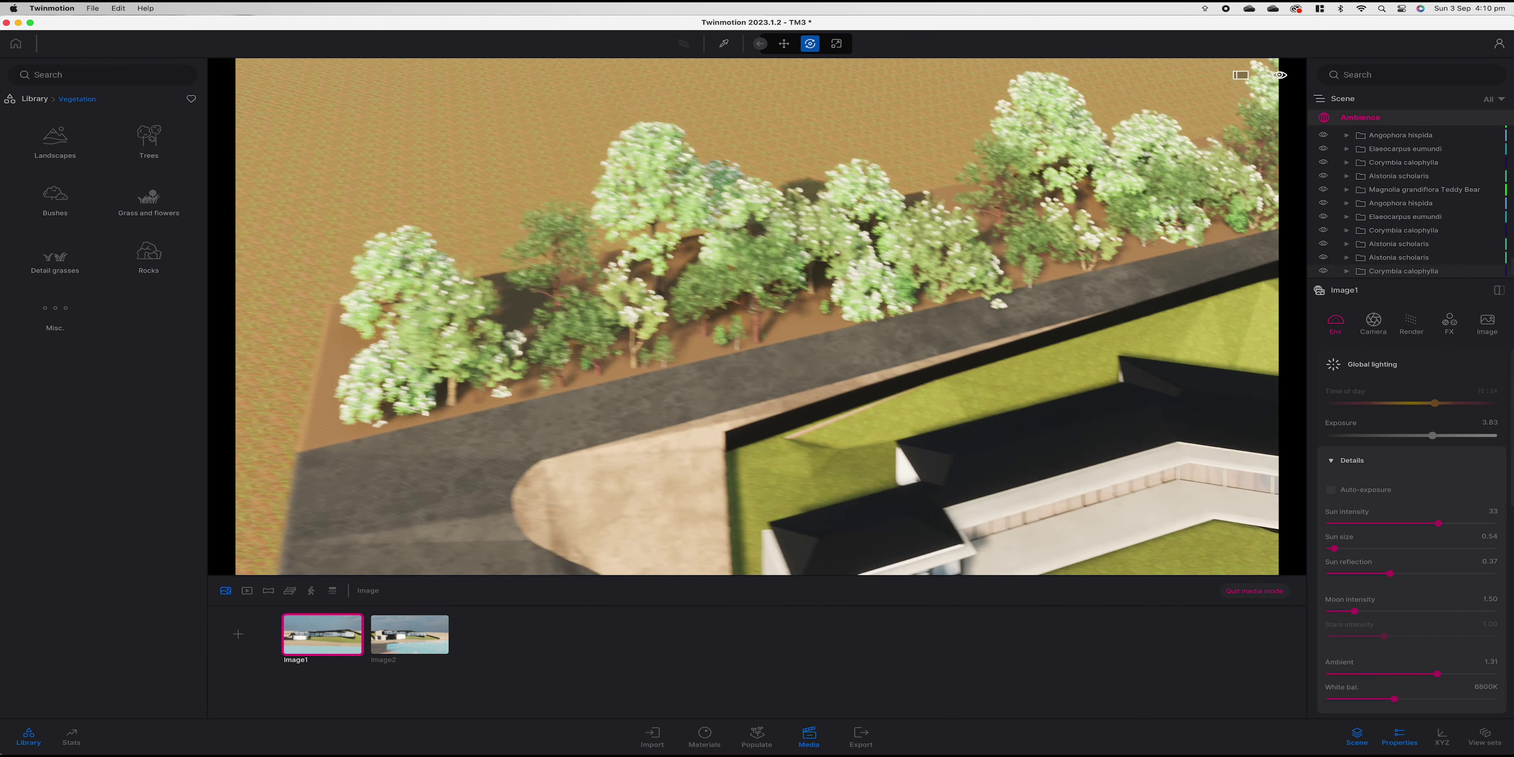
Frame the planted roadside strip from above and activate the Paint tool for populating foliage.
right_click_drag(411, 276, 456, 264)
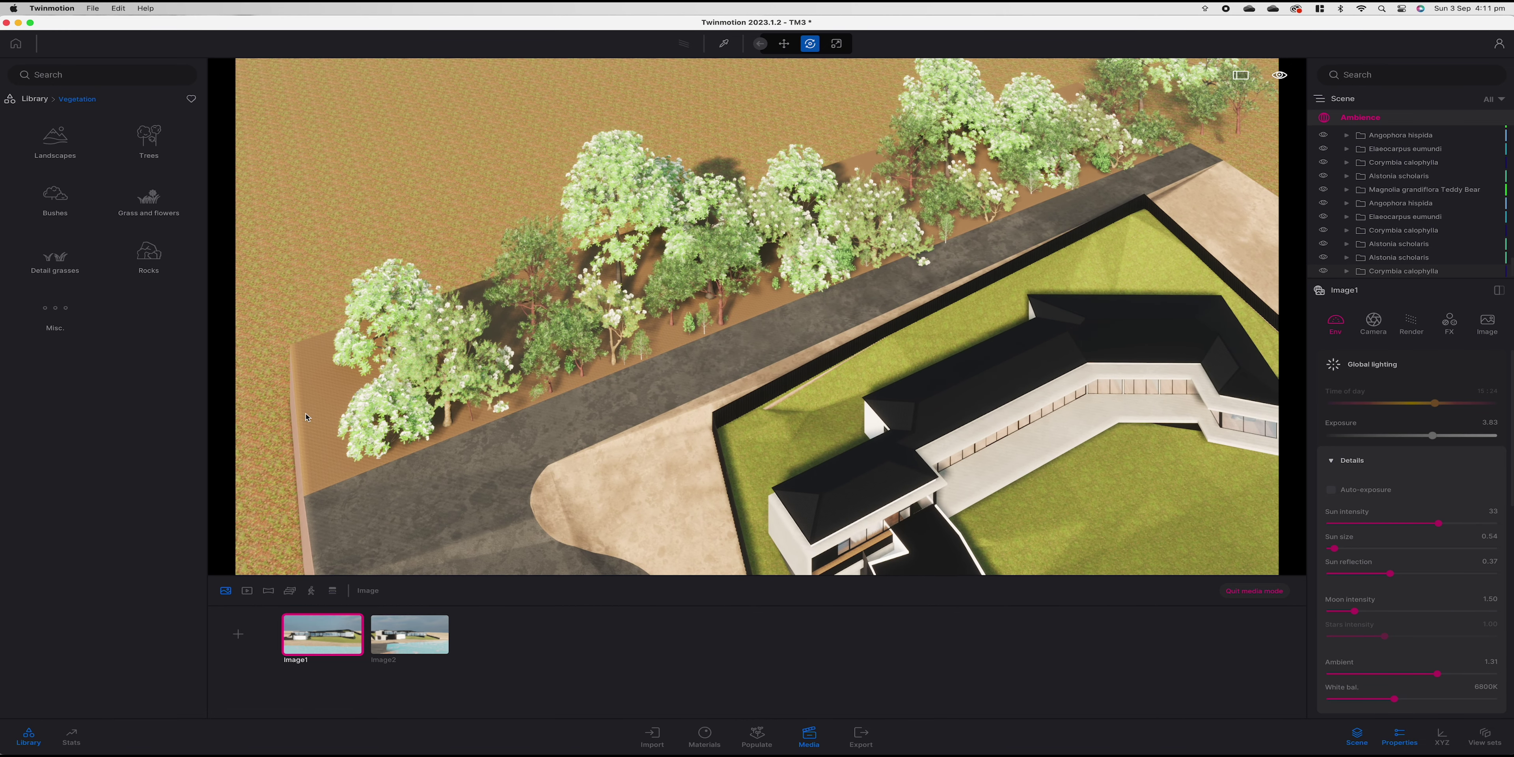
left_click(757, 735)
left_click(1394, 362)
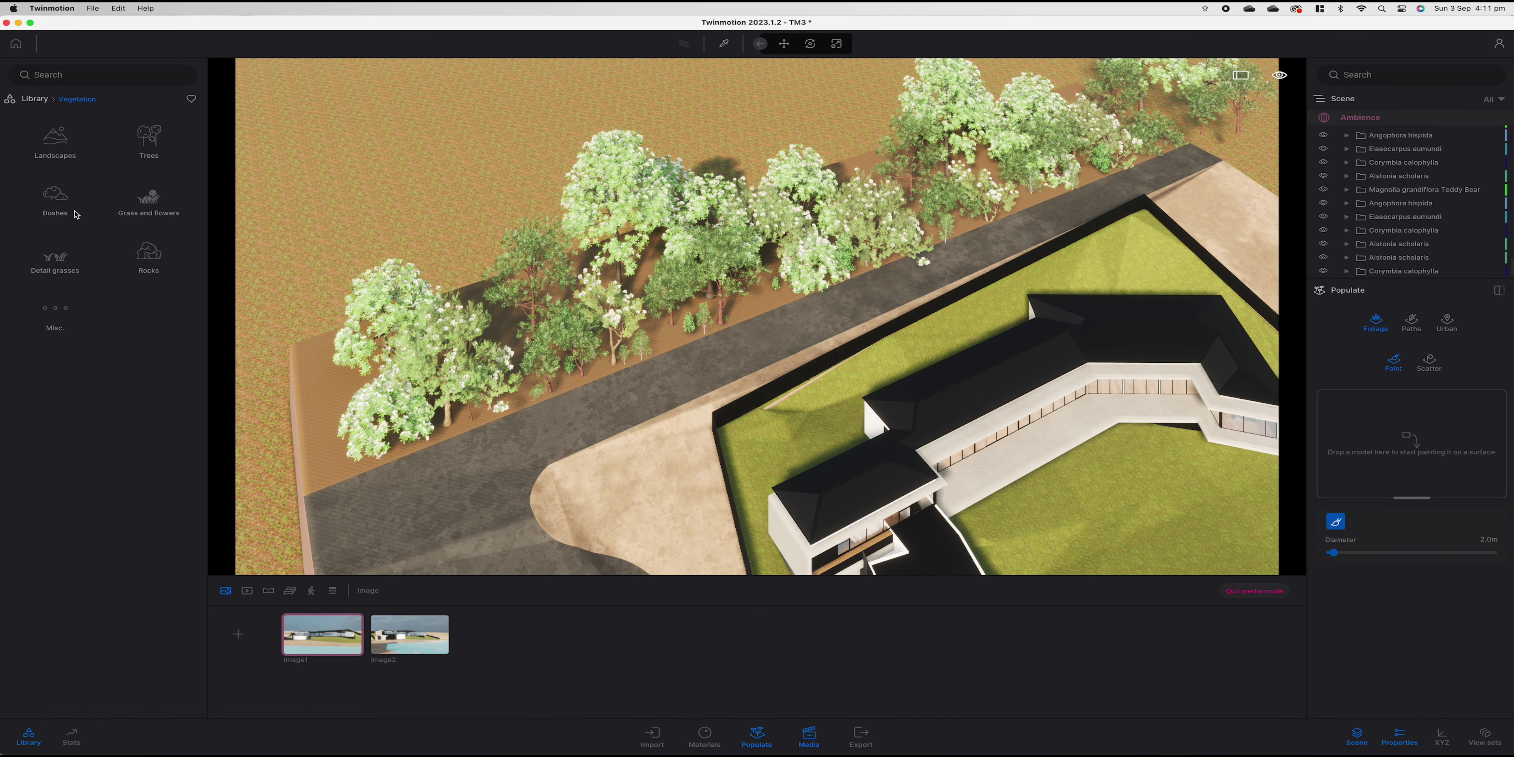
Leave the built-in tree assets and open the Low Poly folder of Globe Plants in the user library.
left_click(141, 153)
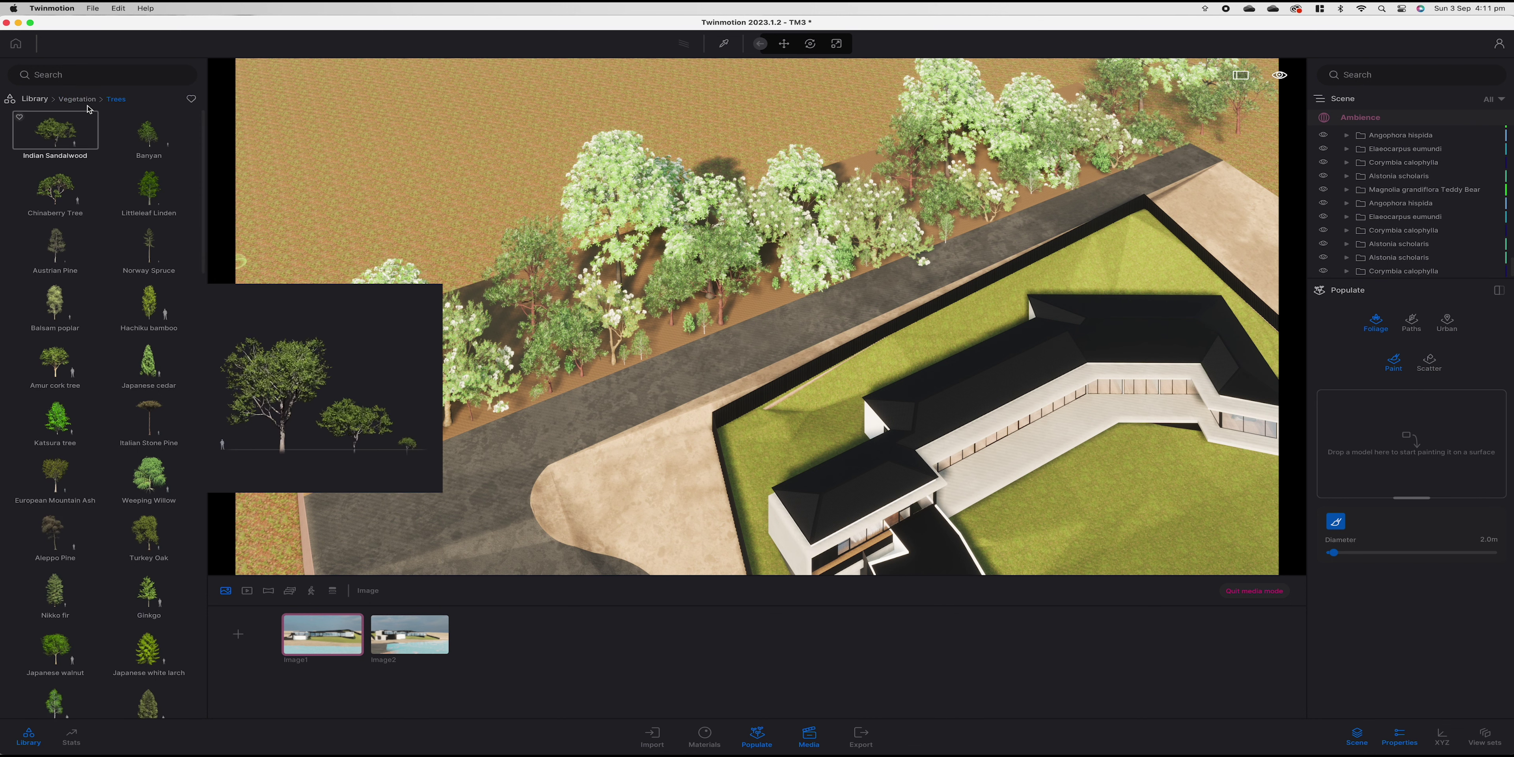
left_click(76, 98)
left_click(40, 98)
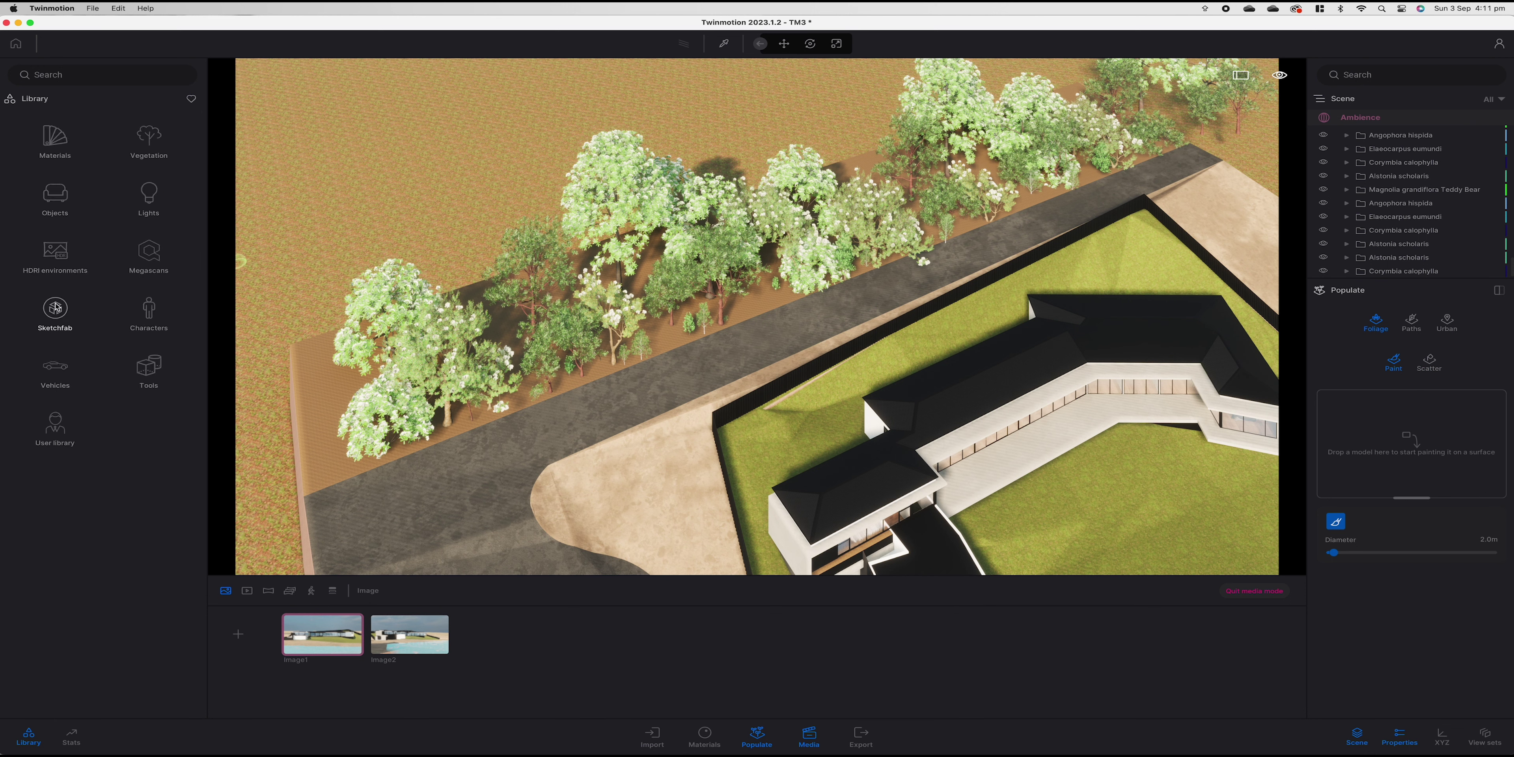
left_click(60, 440)
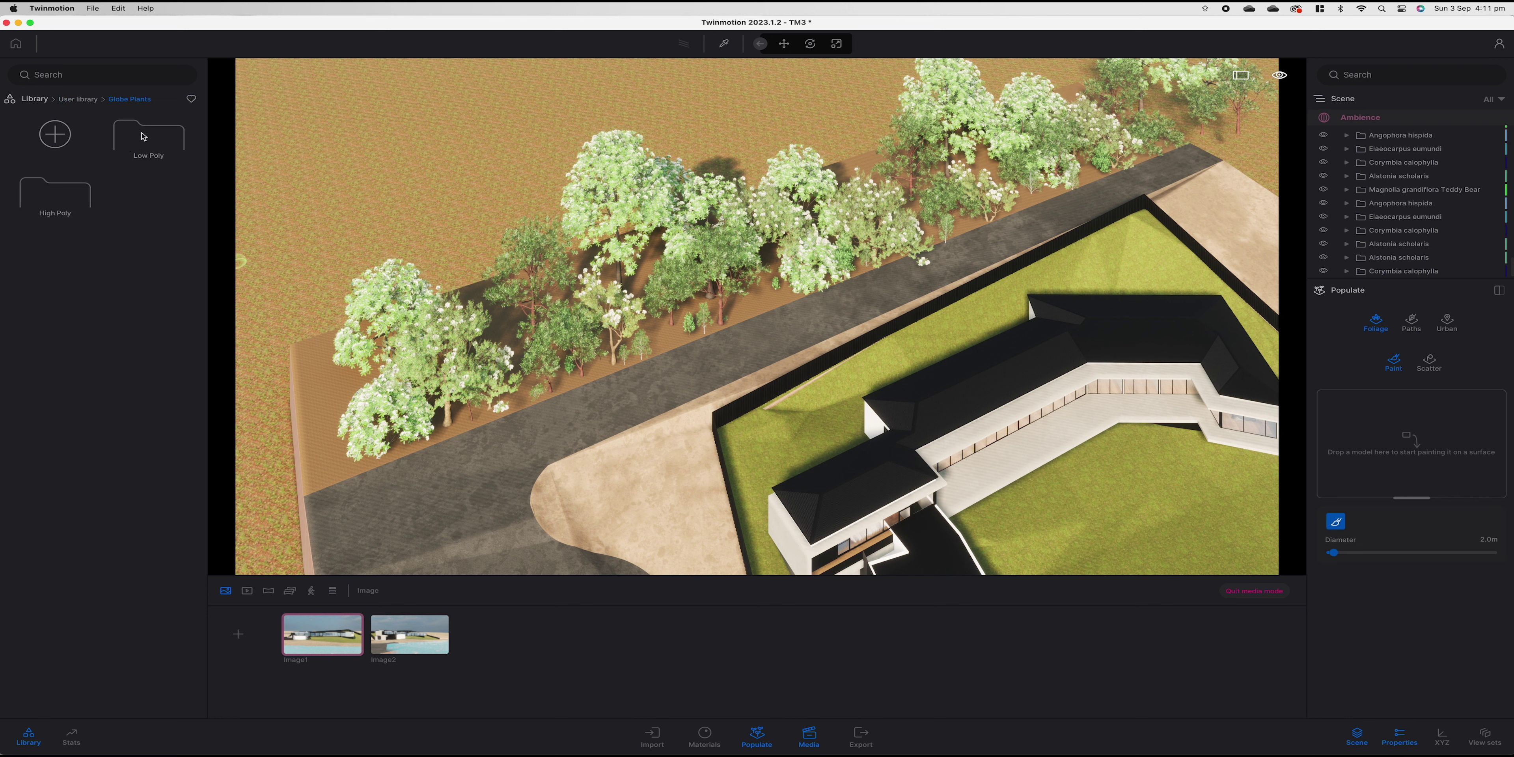
left_click(134, 153)
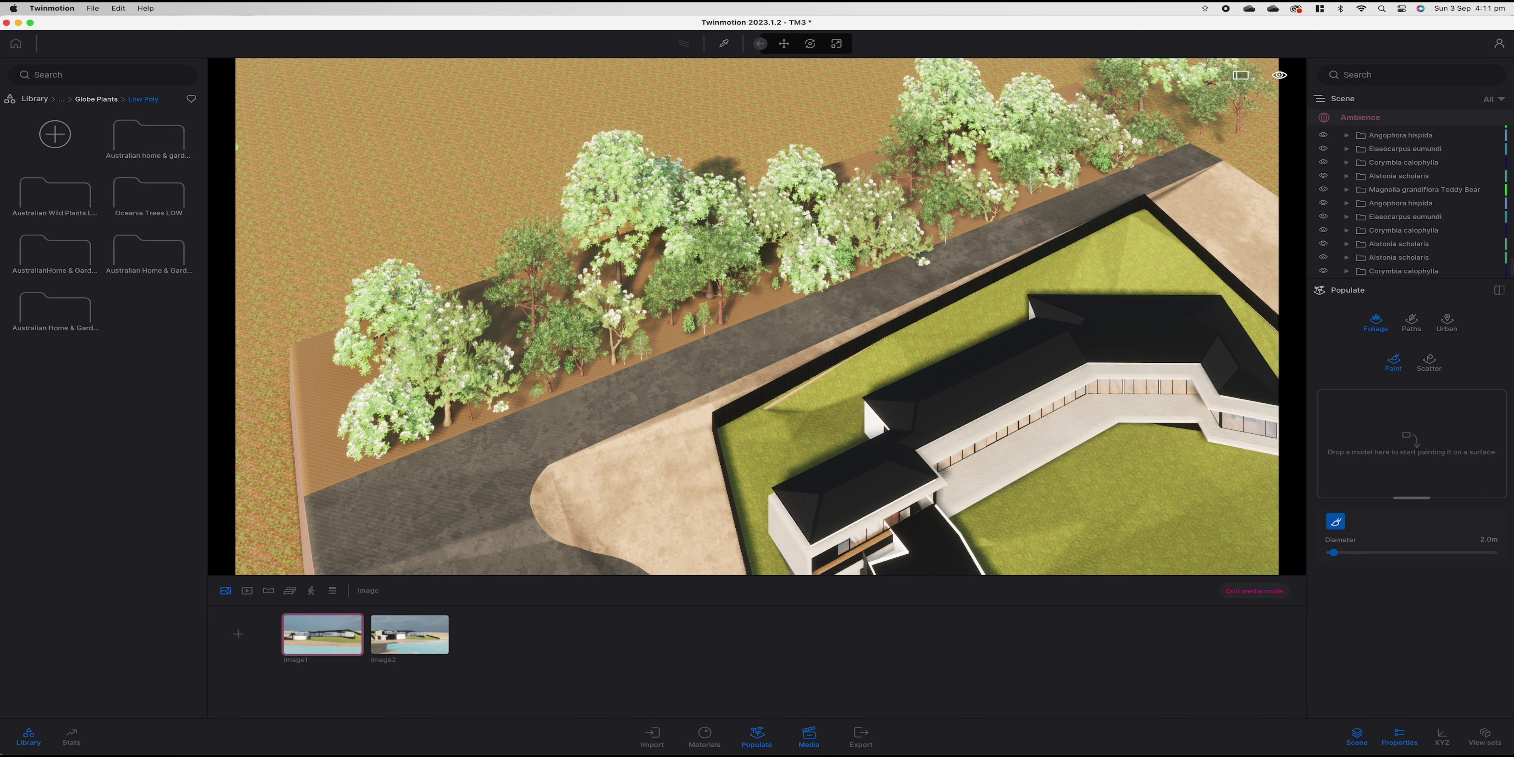
Load Bush base 2 from the built-in vegetation bushes into the foliage paint set and activate its paint brush.
left_click(96, 100)
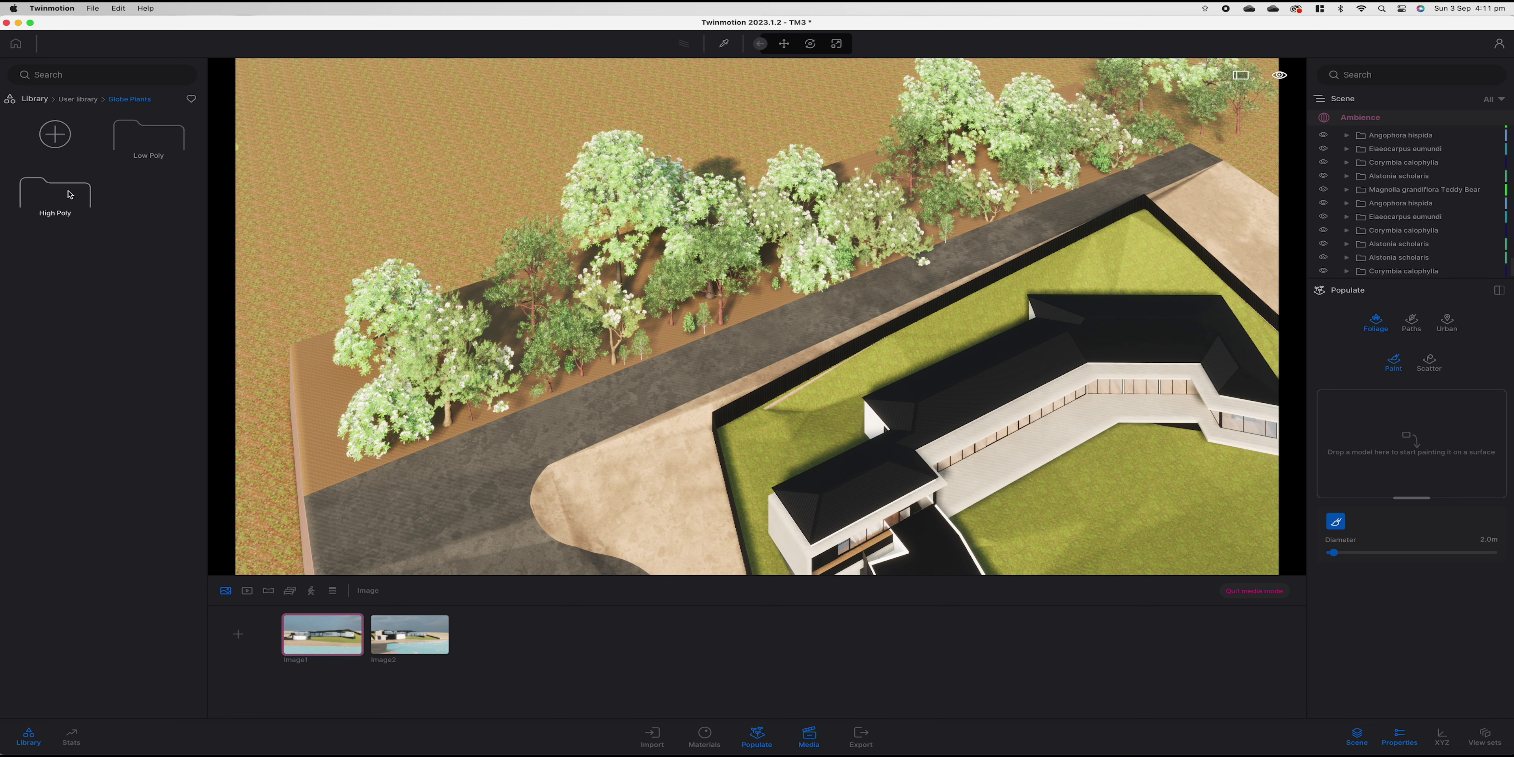
left_click(45, 104)
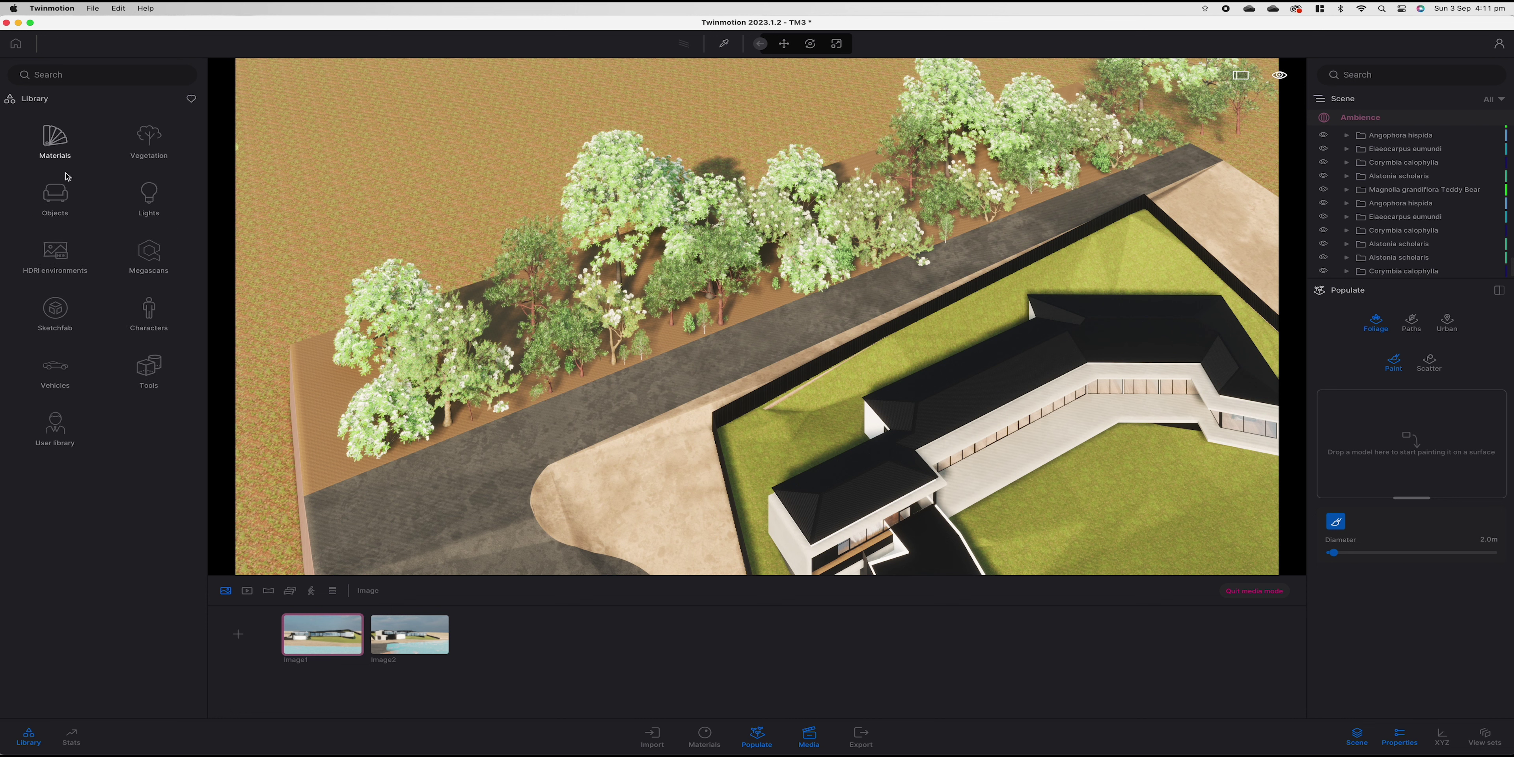
left_click(159, 143)
left_click(59, 218)
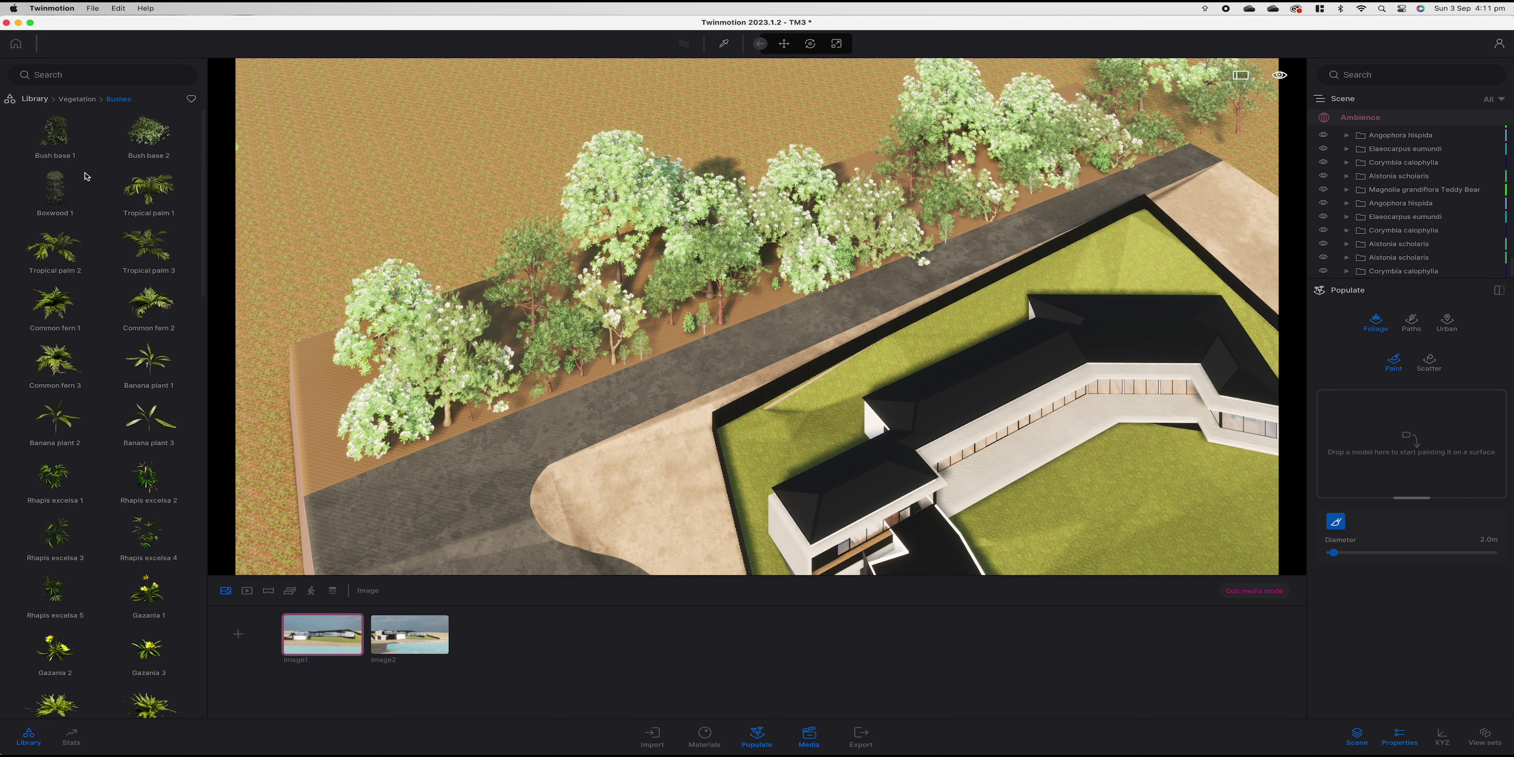
left_click_drag(149, 135, 1409, 438)
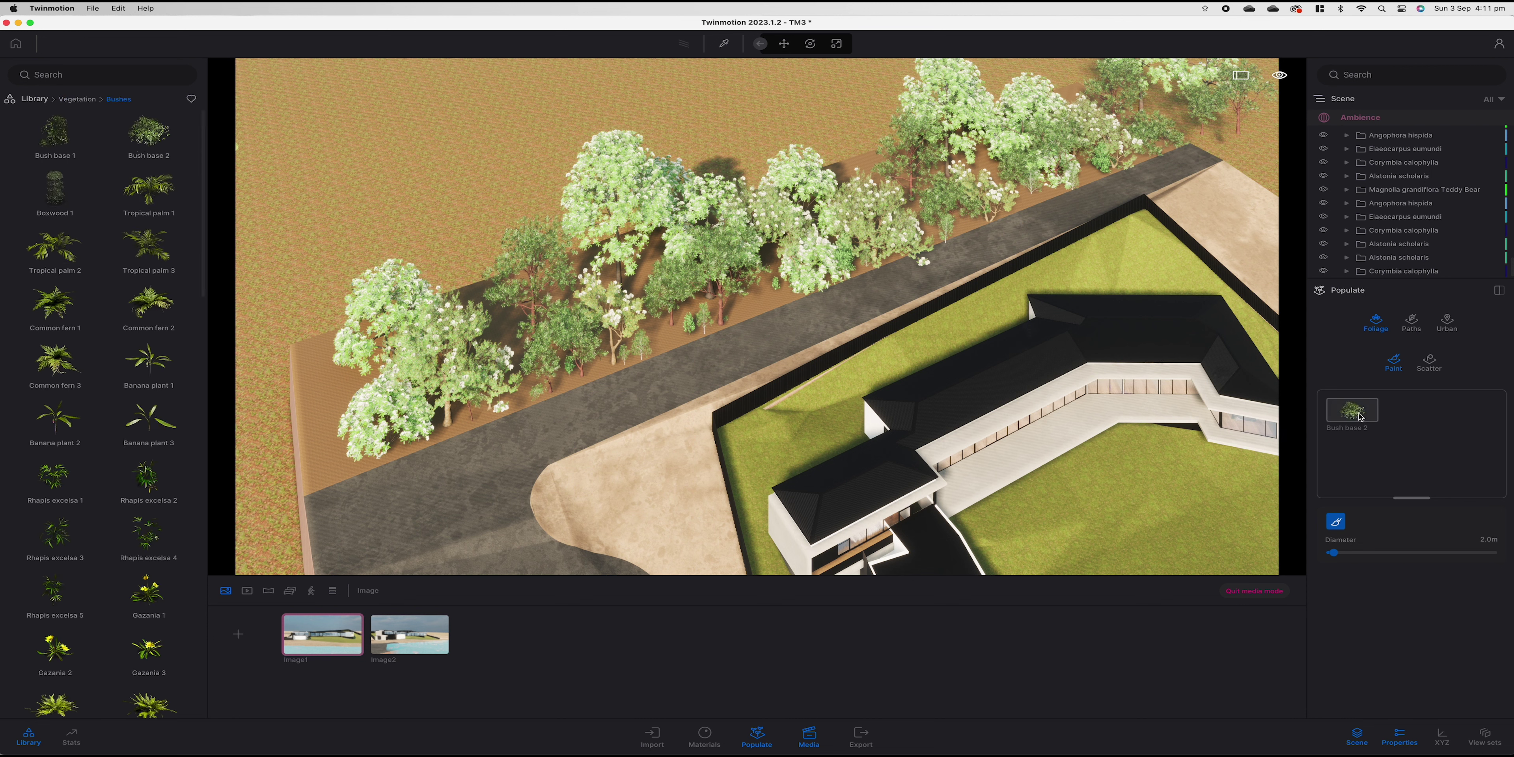
left_click(1336, 520)
Hide all the tree groups from the first Magnolia grandiflora Teddy Bear to the last Corymbia calophylla, leaving the roadside strip clear.
scroll(1403, 205, "up", 5)
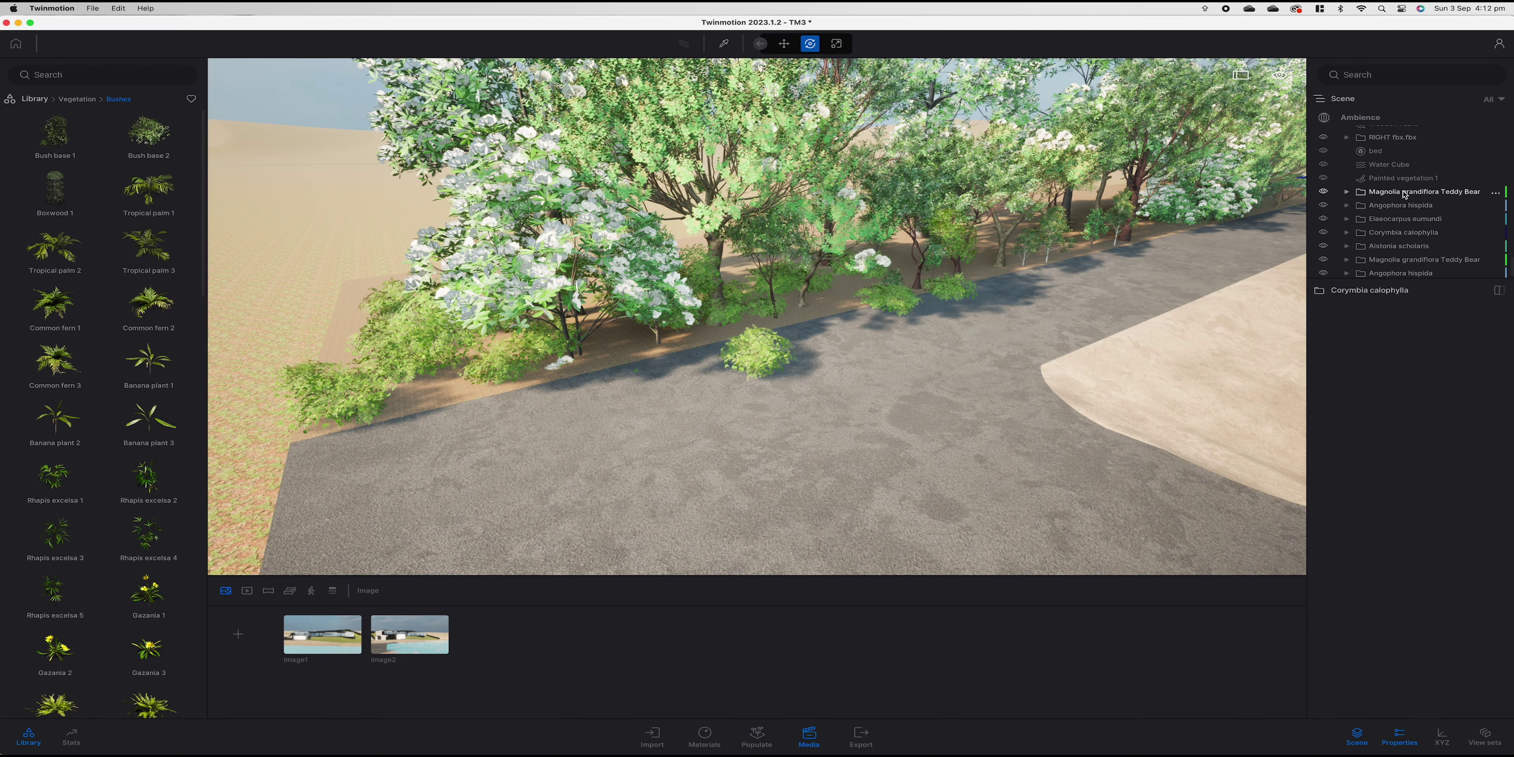
left_click(1402, 193, "shift")
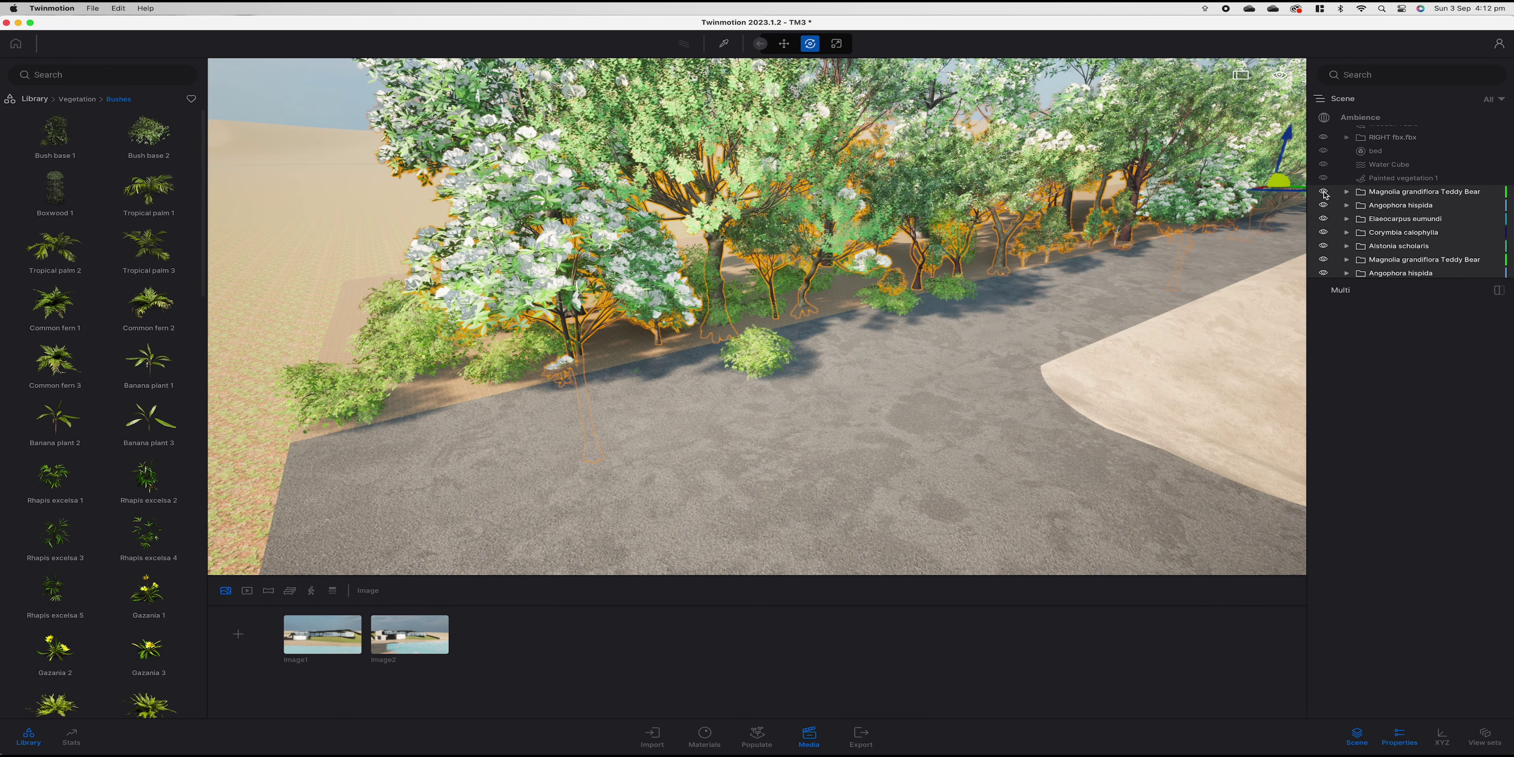
left_click(1323, 192)
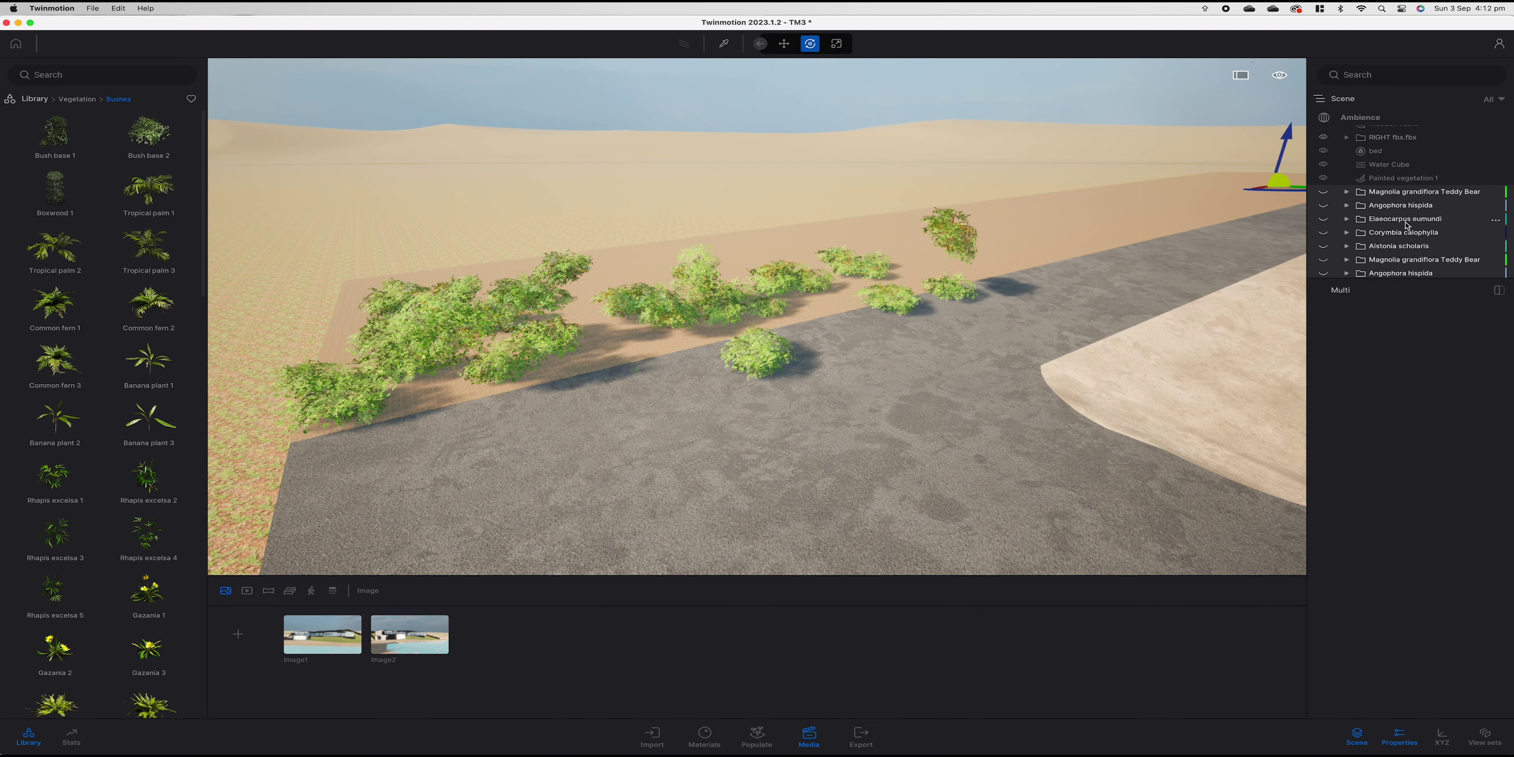
right_click_drag(974, 294, 1105, 359)
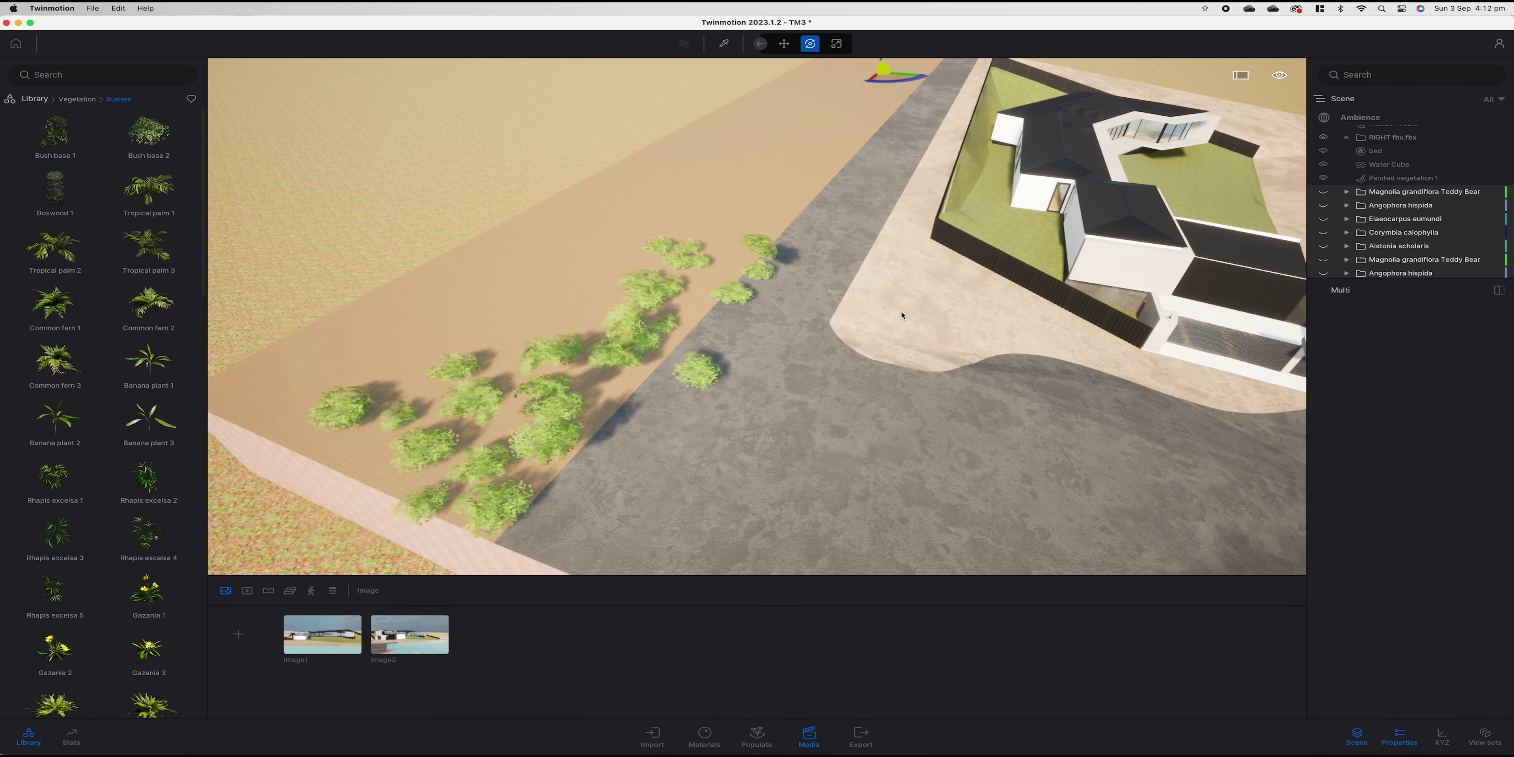
Erase the painted Bush base 2 clusters from the roadside strip and the road.
left_click(738, 419)
left_click(1359, 442)
mouse_move(740, 294)
left_mouse_down()
mouse_move(726, 247)
mouse_move(780, 229)
mouse_move(655, 313)
mouse_move(490, 490)
mouse_move(429, 425)
mouse_move(621, 431)
left_mouse_up()
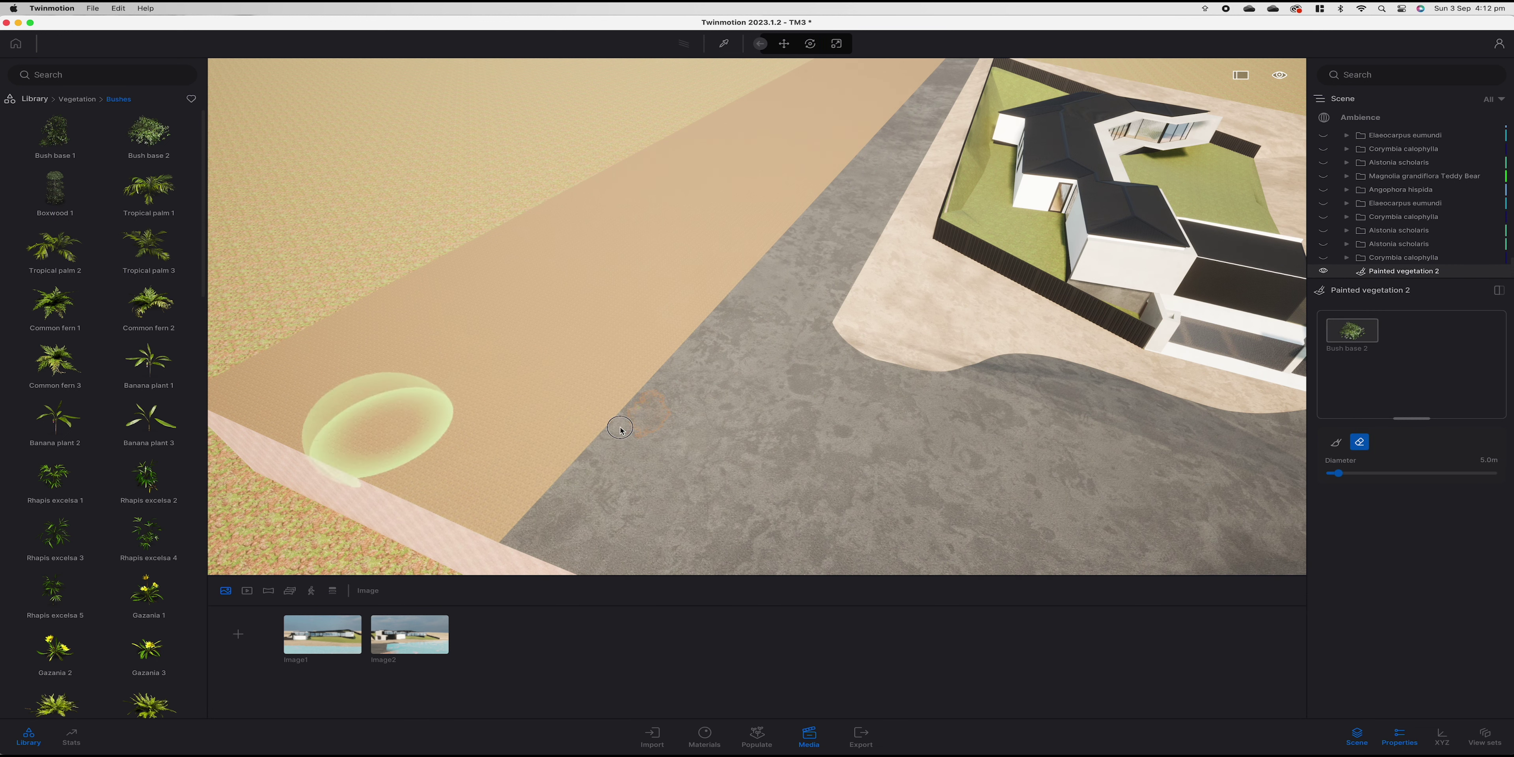
Paint Bush base 2 along the full road edge with a 5.0 m diameter and set its density to 92%.
left_click(1335, 442)
left_click_drag(500, 477, 896, 94)
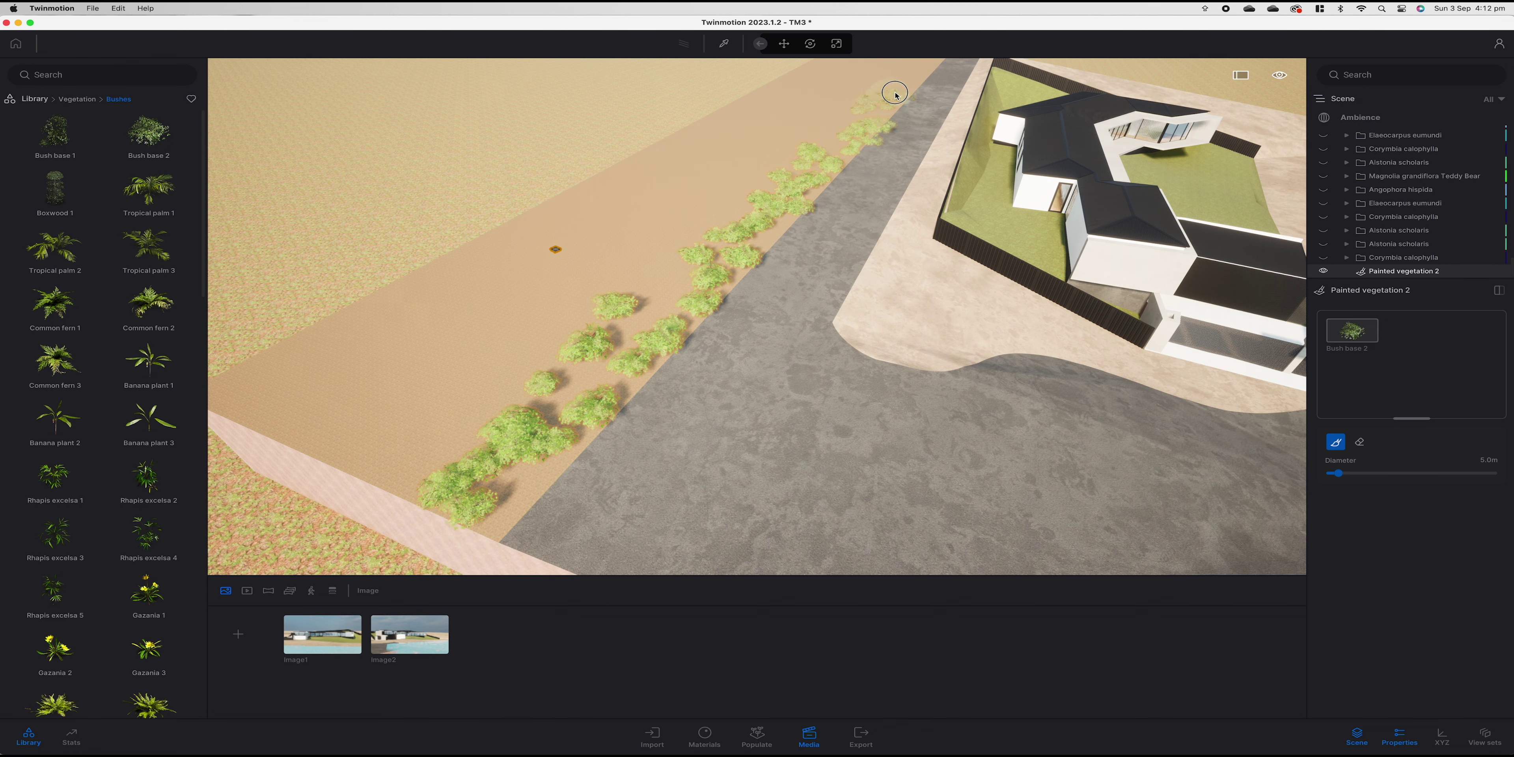
scroll(555, 249, "down", 3)
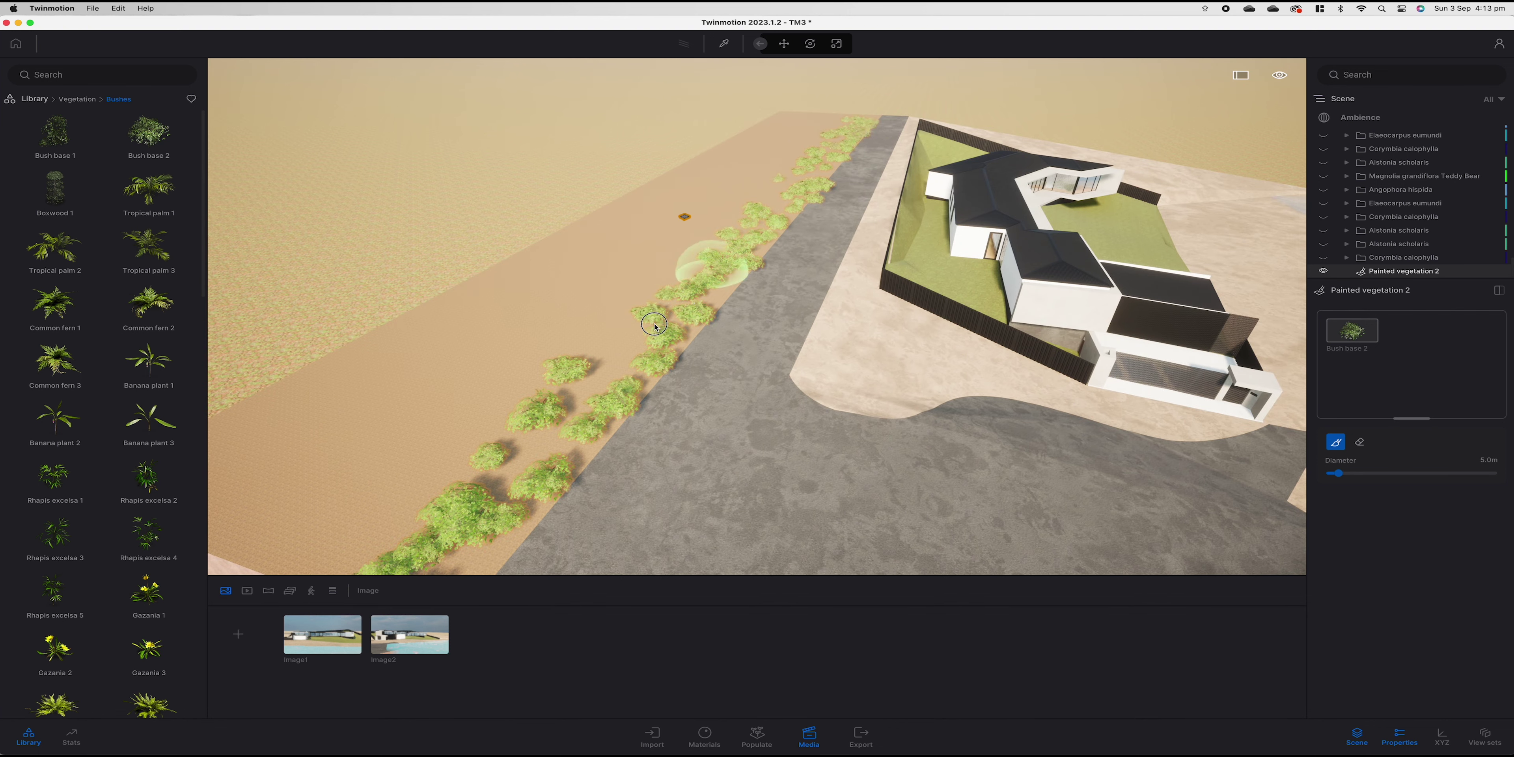
key("Escape")
left_click(1469, 496)
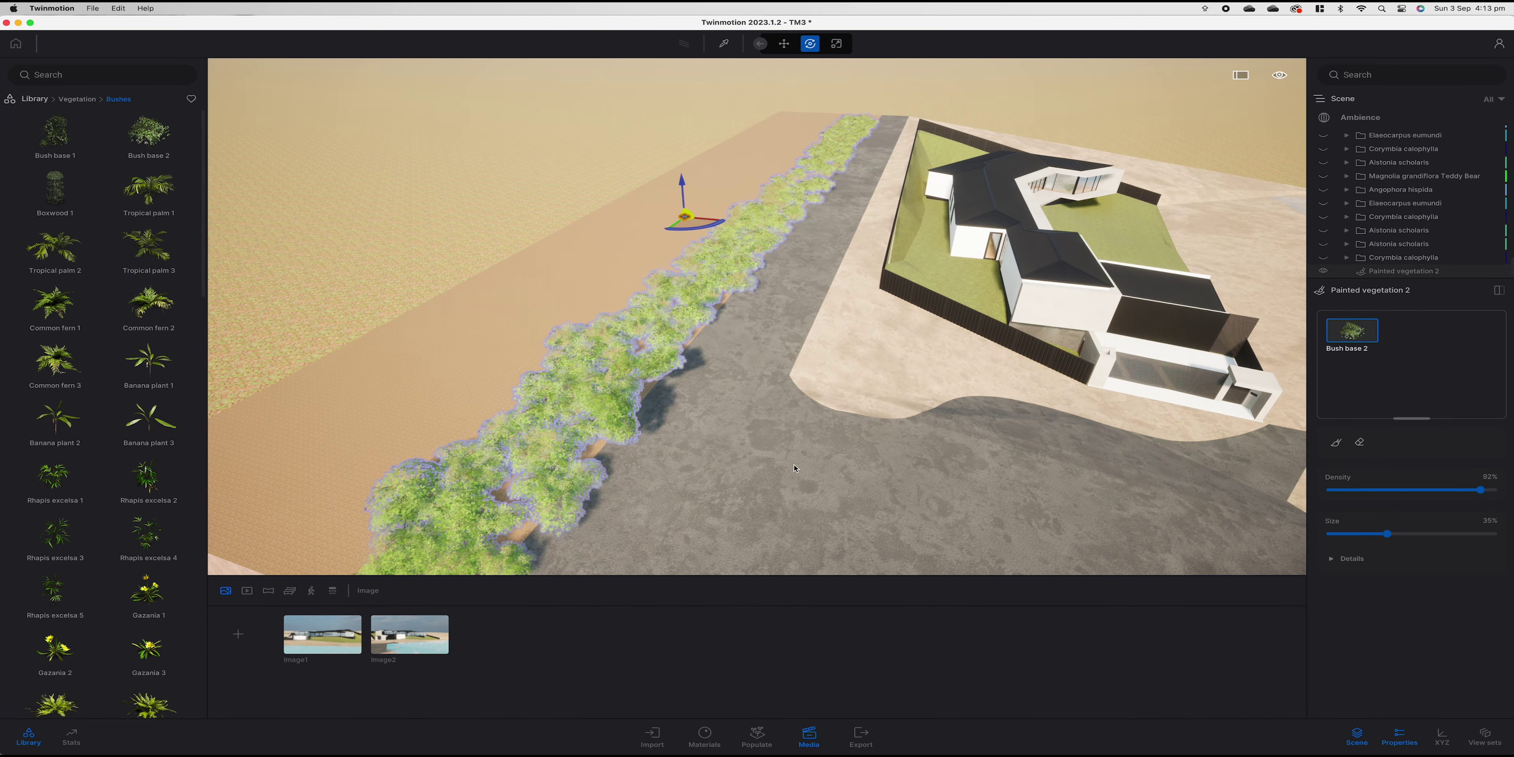
right_click_drag(1087, 529, 1006, 482)
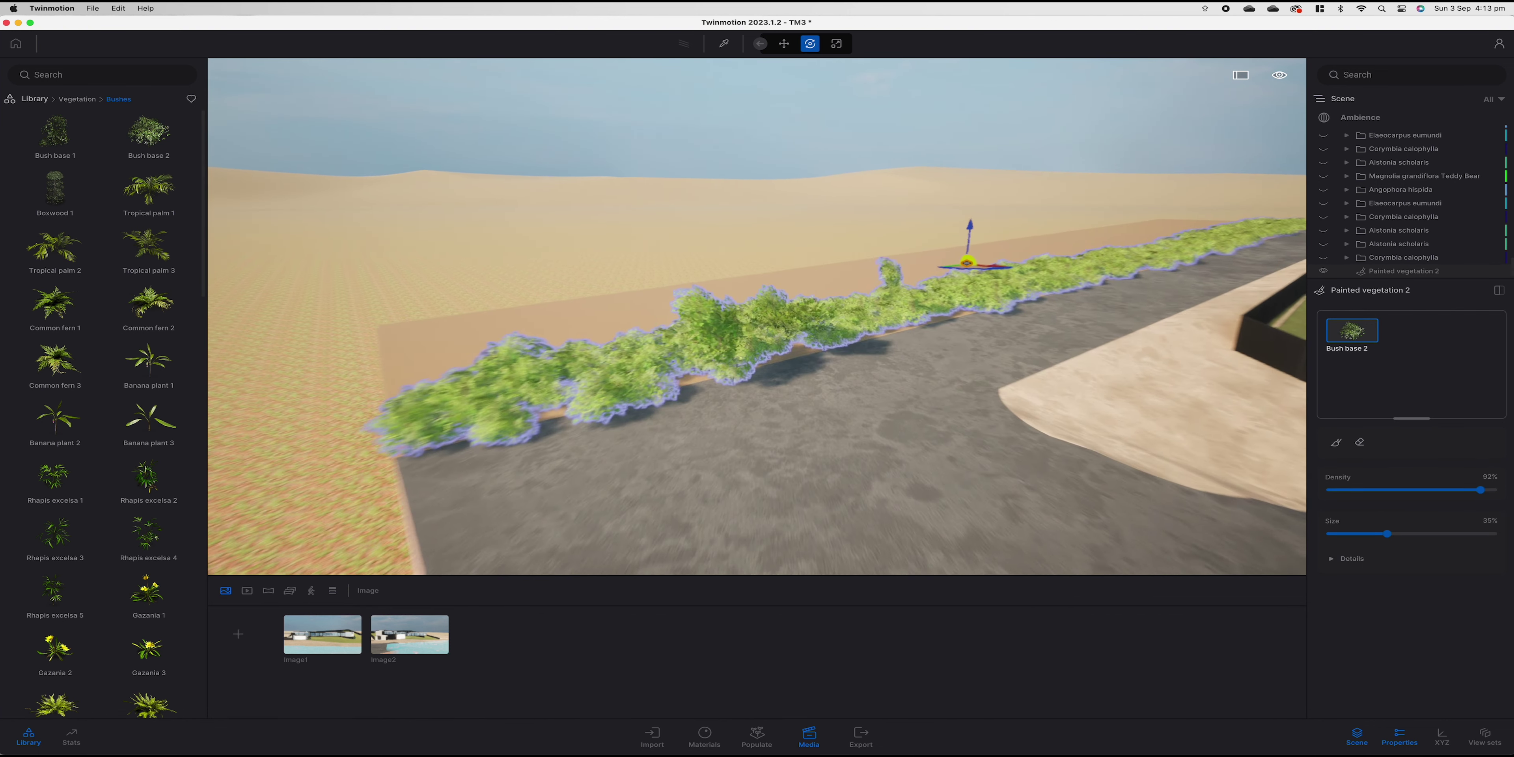
Recall the Image1 view and open the built-in vegetation library's Rocks collection.
left_click(322, 634)
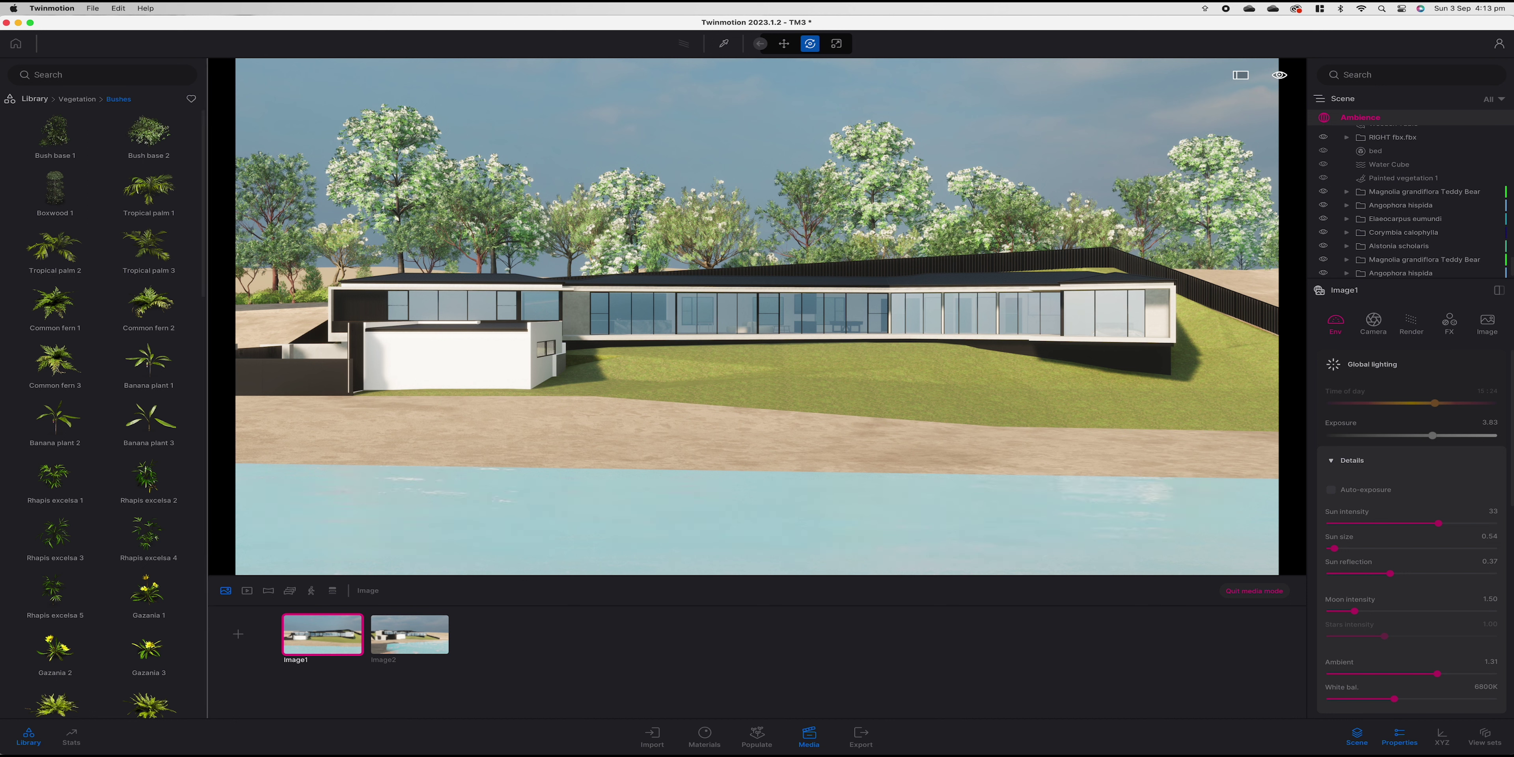
left_click(39, 99)
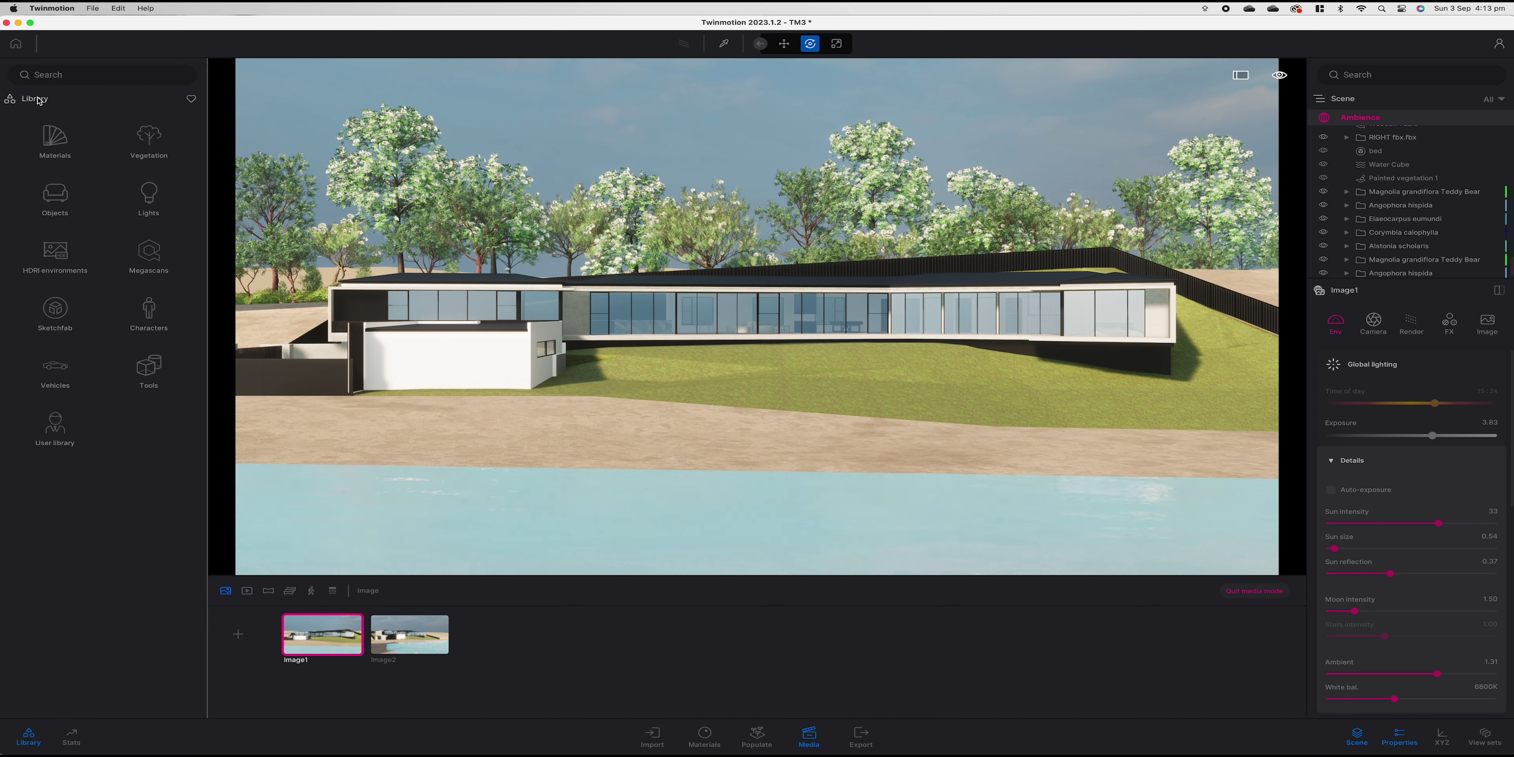
left_click(67, 192)
left_click(34, 98)
left_click(148, 140)
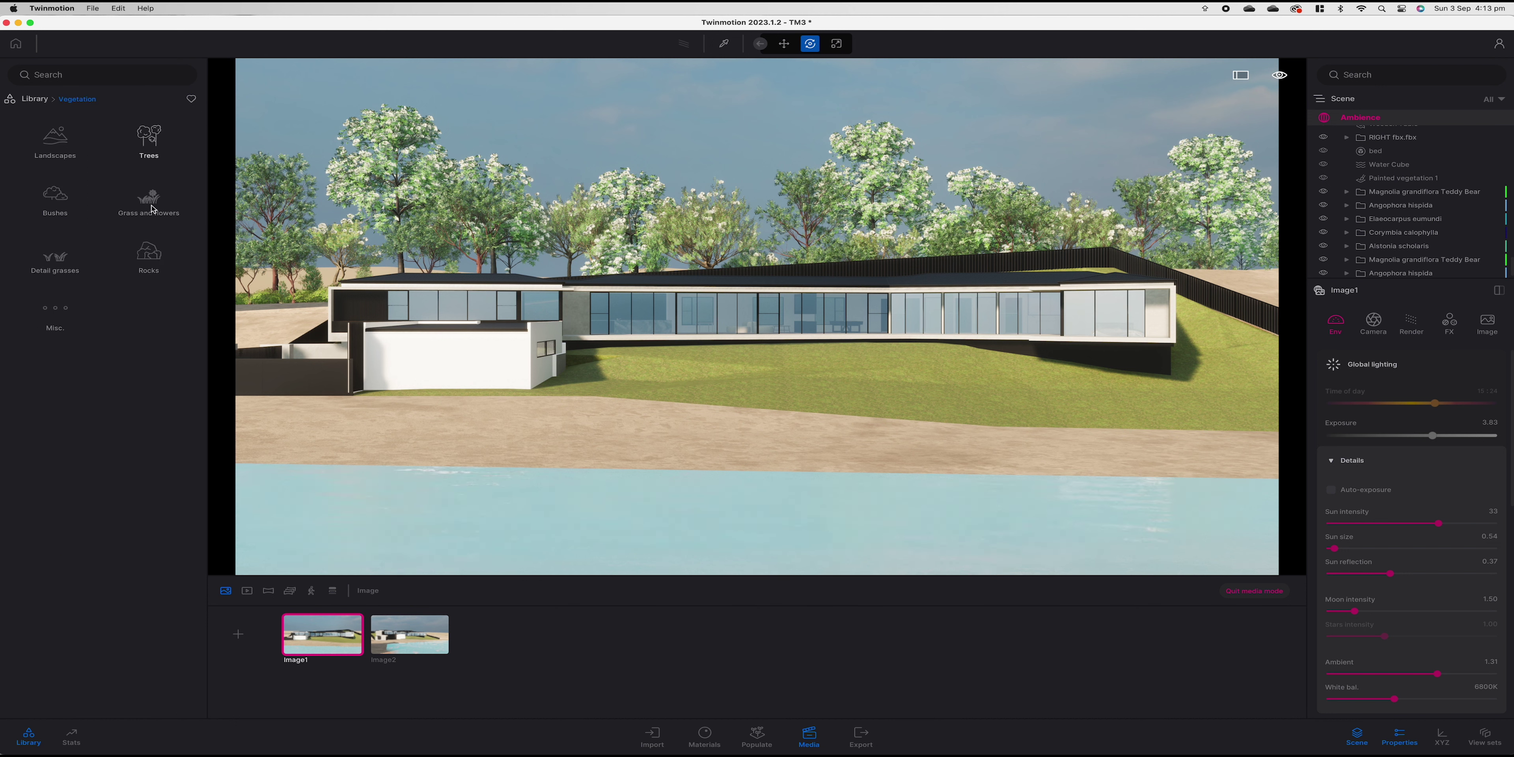
left_click(149, 250)
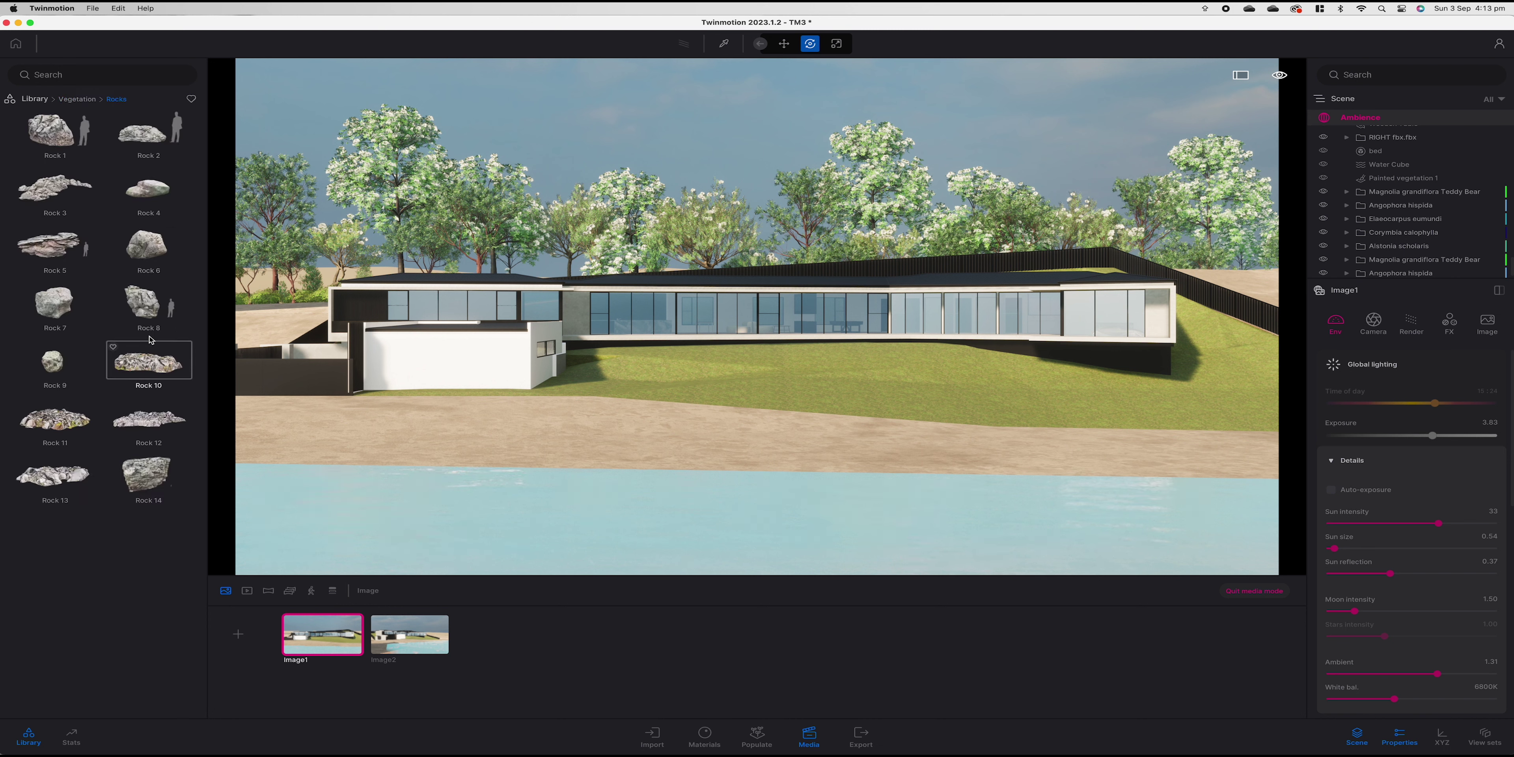
Place Rock 2 at the lawn's shore-side edge and Rock 6 on the slope beside the house and on the lawn in front.
left_click_drag(149, 188, 1205, 437)
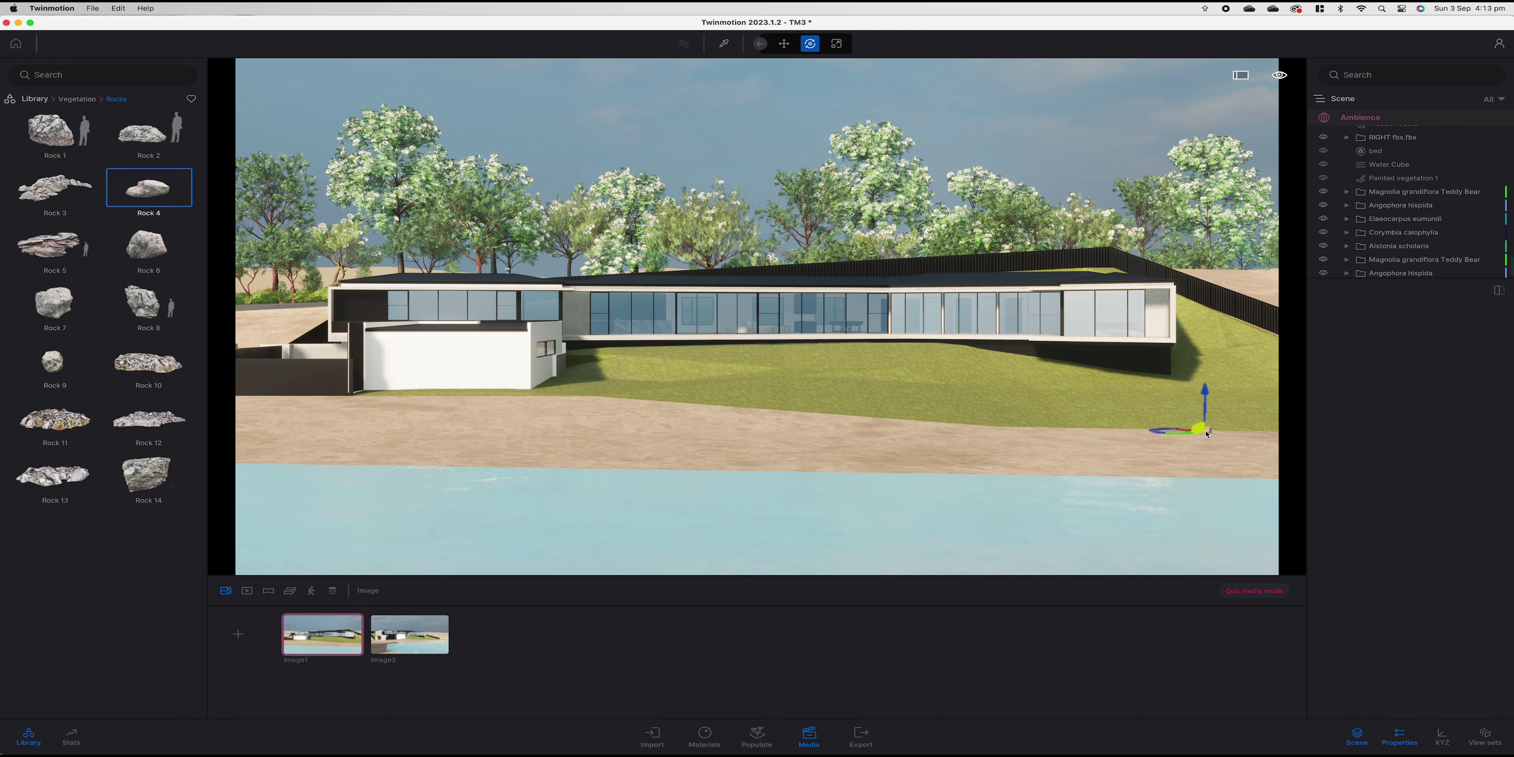
left_click_drag(148, 131, 1270, 438)
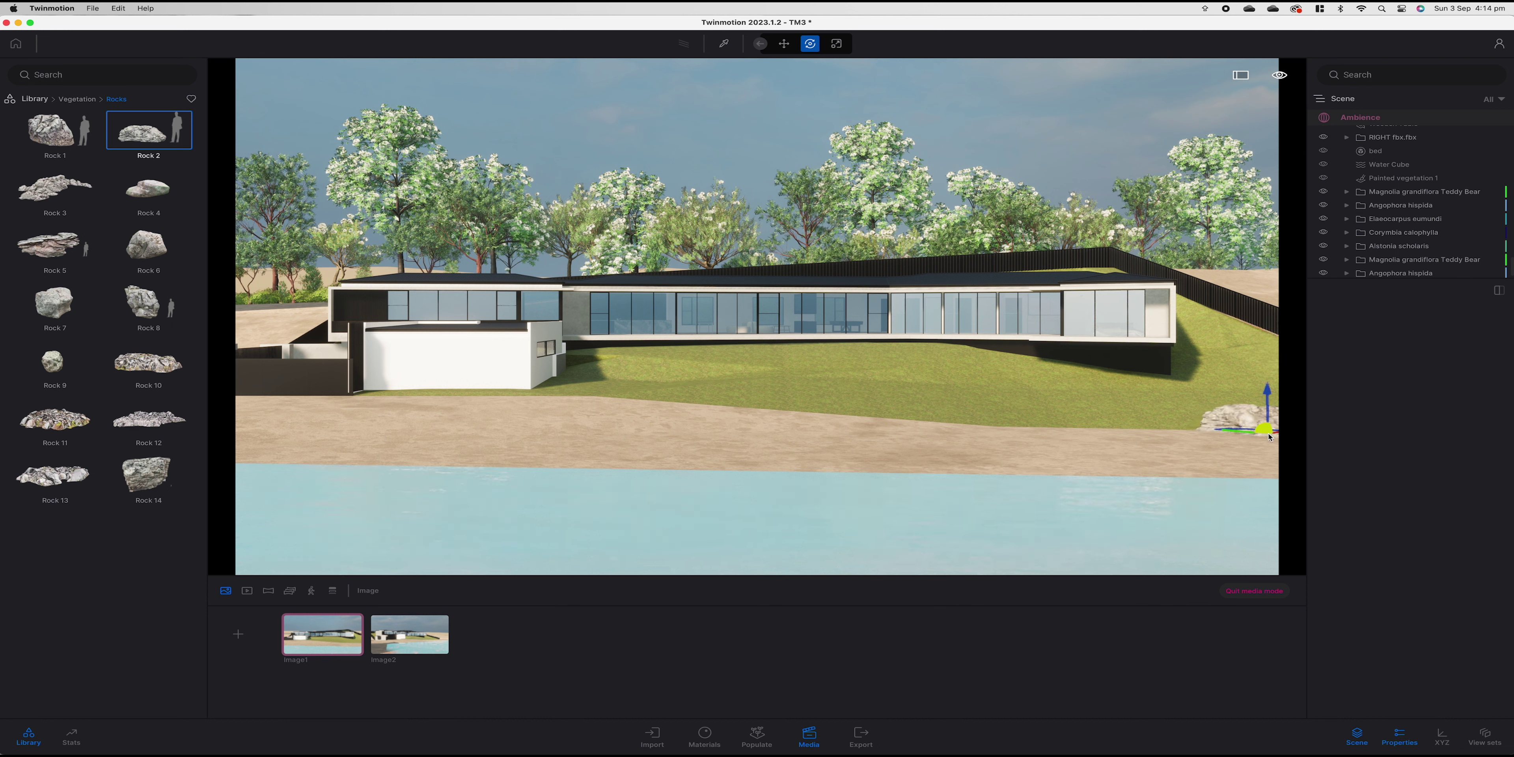
left_click(98, 468)
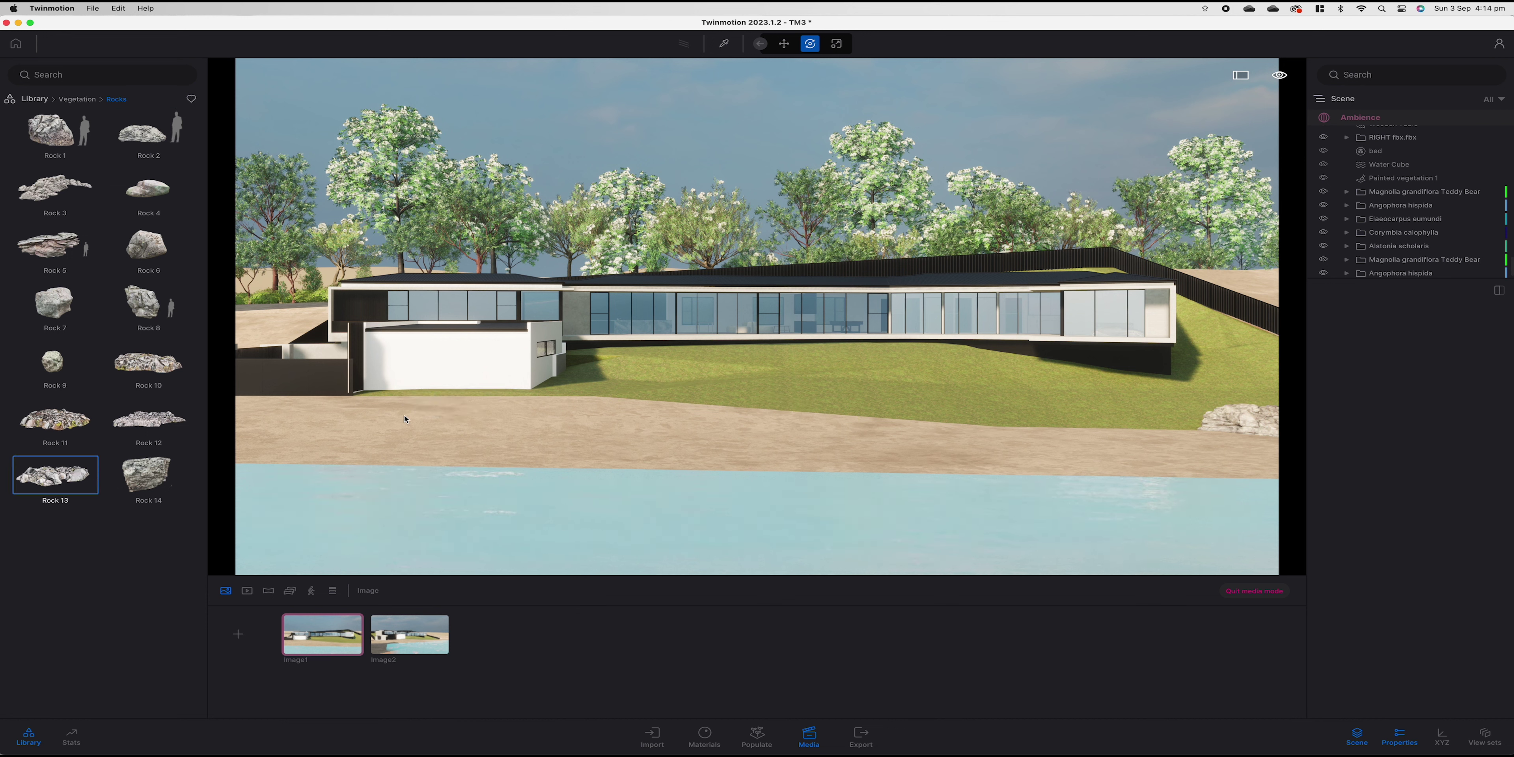
left_click_drag(148, 245, 1229, 347)
left_click_drag(682, 361, 53, 427)
Place the Xanthorrhoea arborea group from the High Poly Globe Plants in the user library beside the rock on the front lawn.
left_click(52, 427)
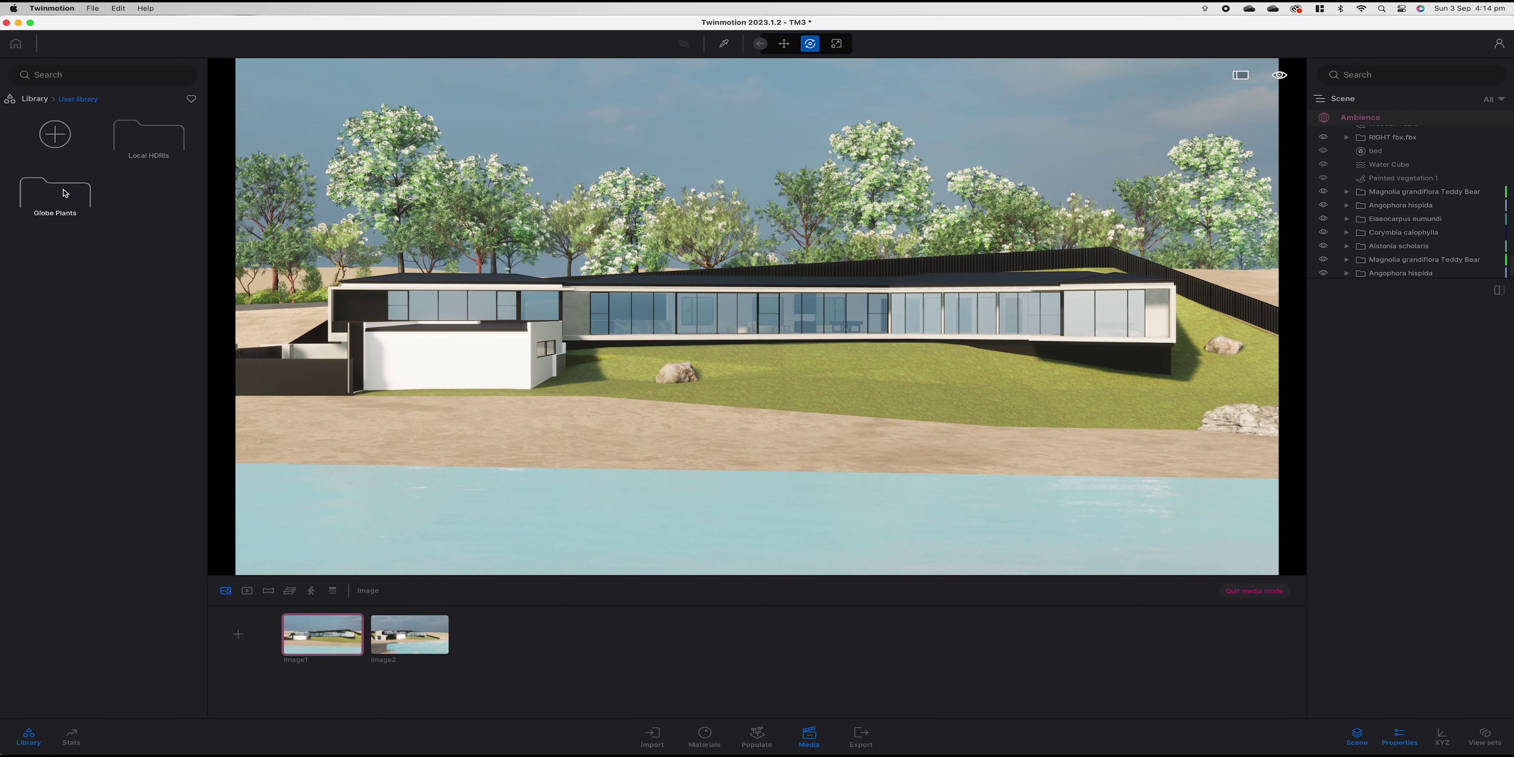
left_click(65, 194)
key("Up")
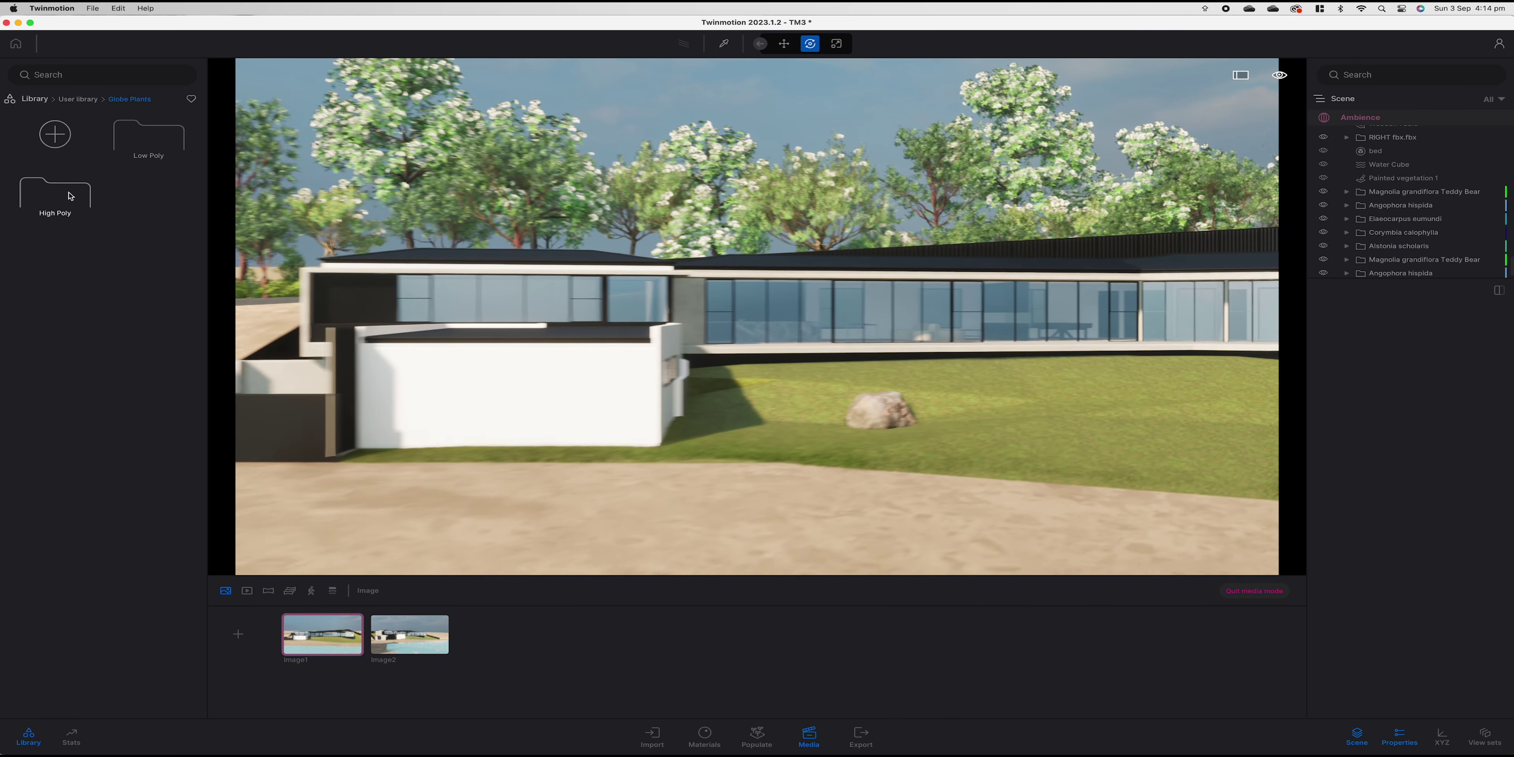
left_click(70, 195)
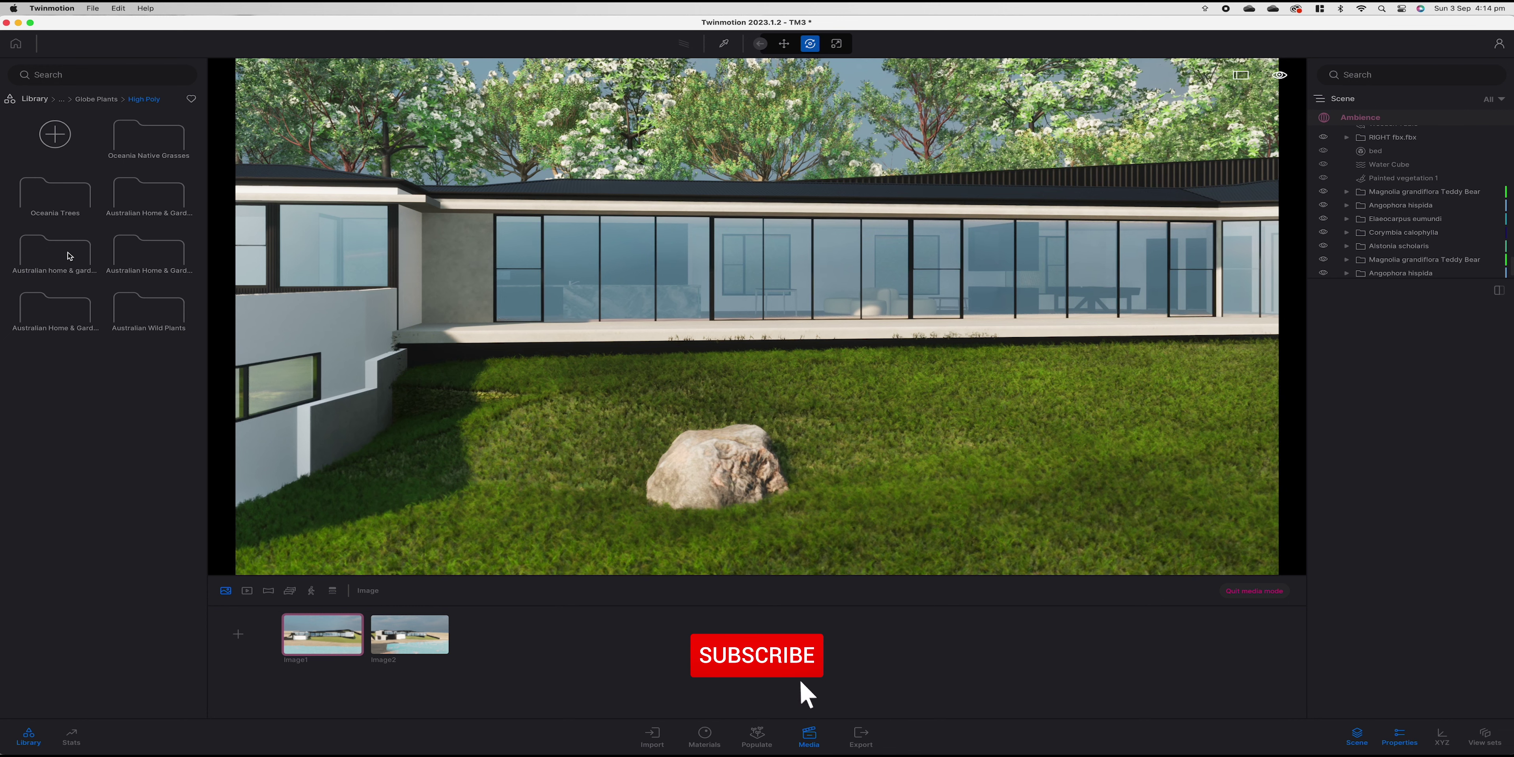
left_click(69, 256)
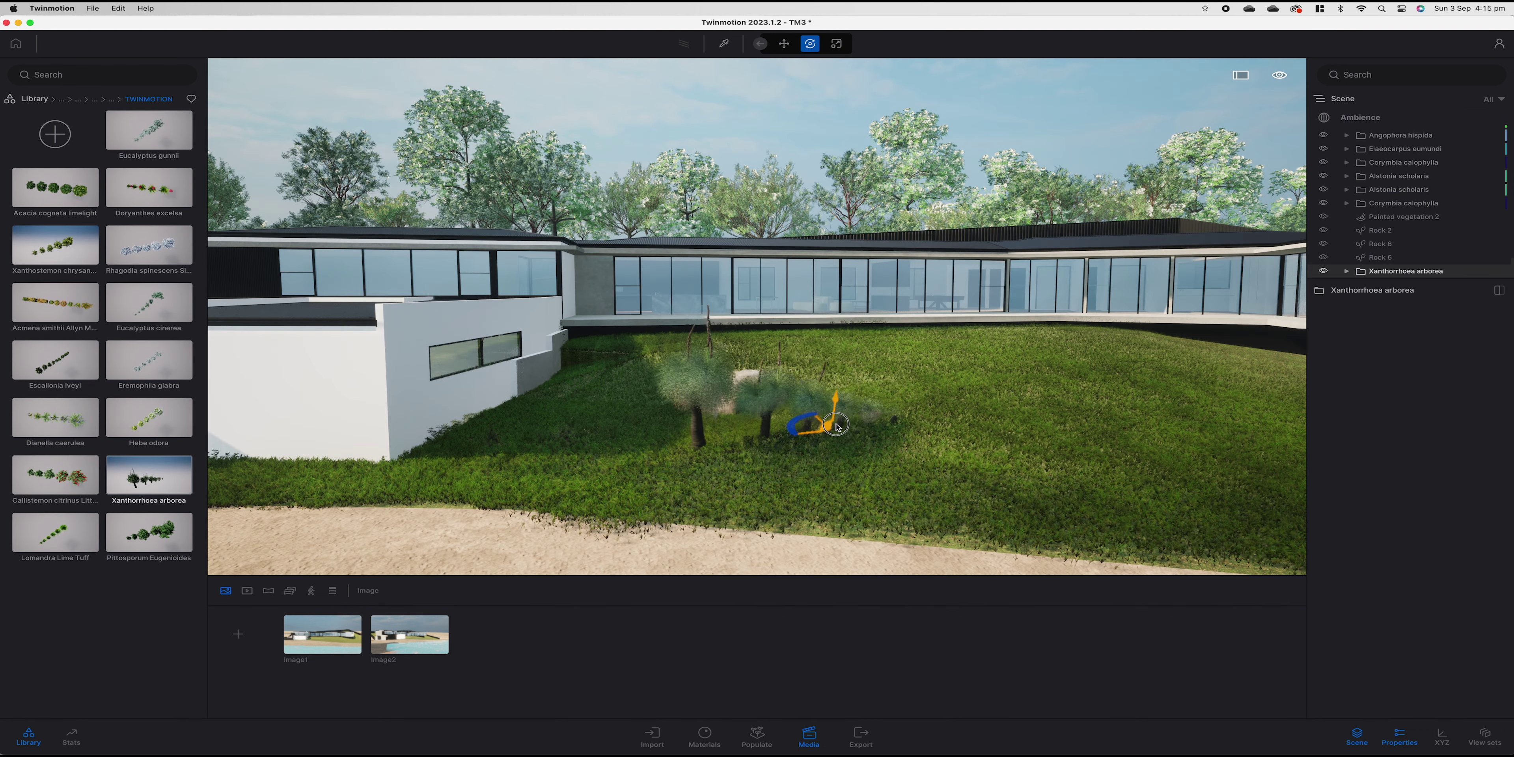
Examine the Xanthorrhoea arborea foliage, flower spikes and trunks up close beside the rock.
key("w")
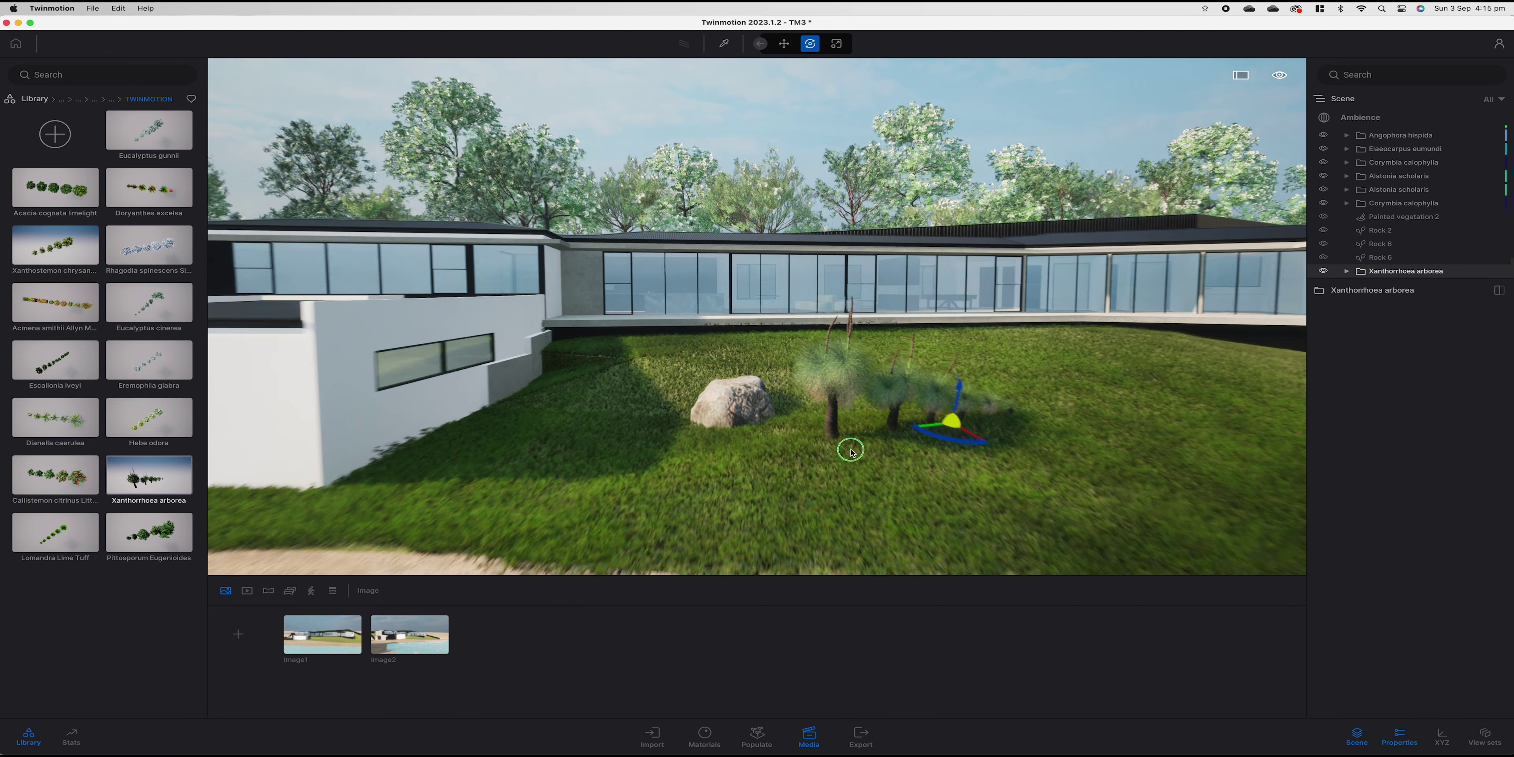
mouse_move(851, 449)
right_mouse_down()
mouse_move(958, 476)
mouse_move(853, 453)
right_mouse_up()
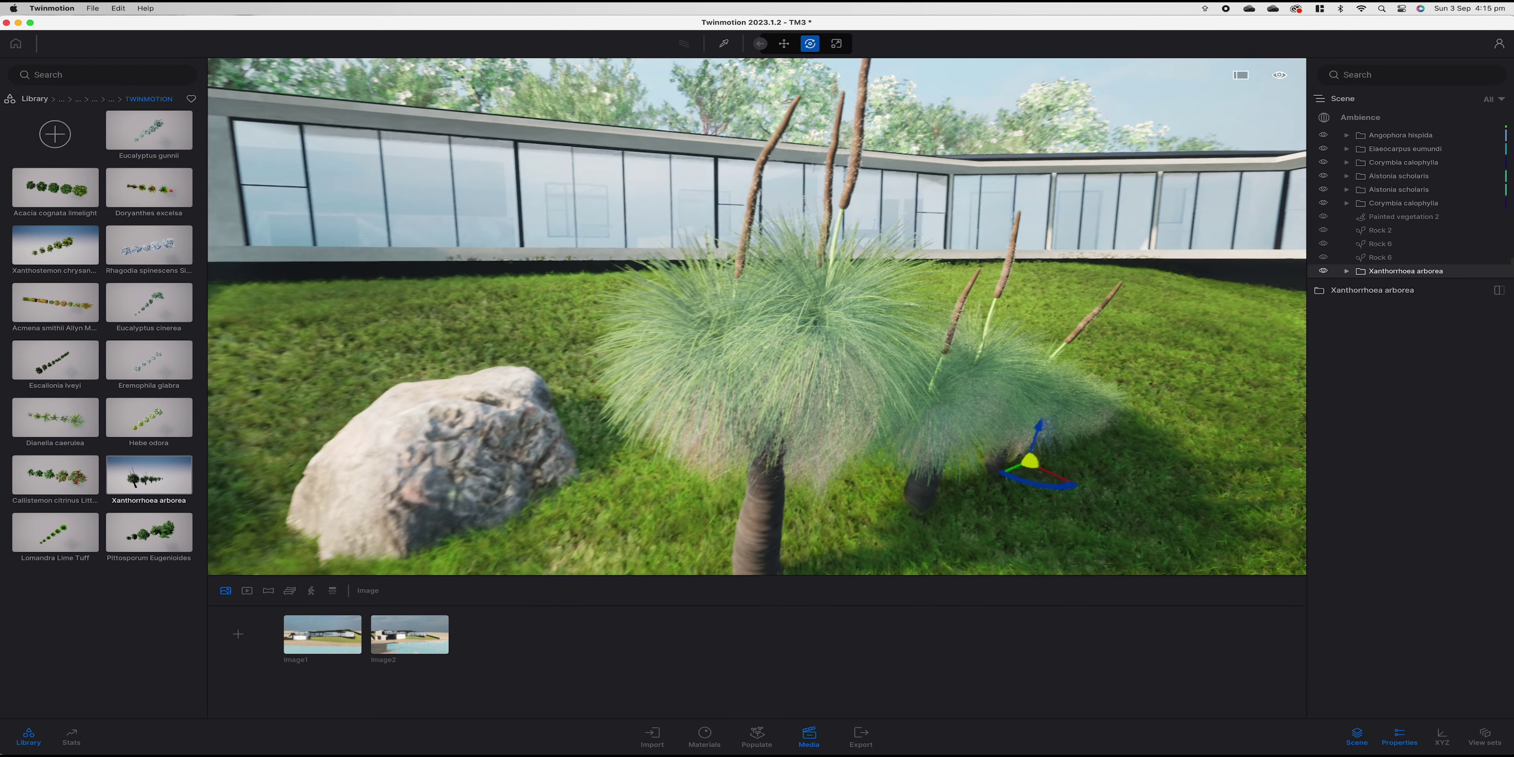
key("w")
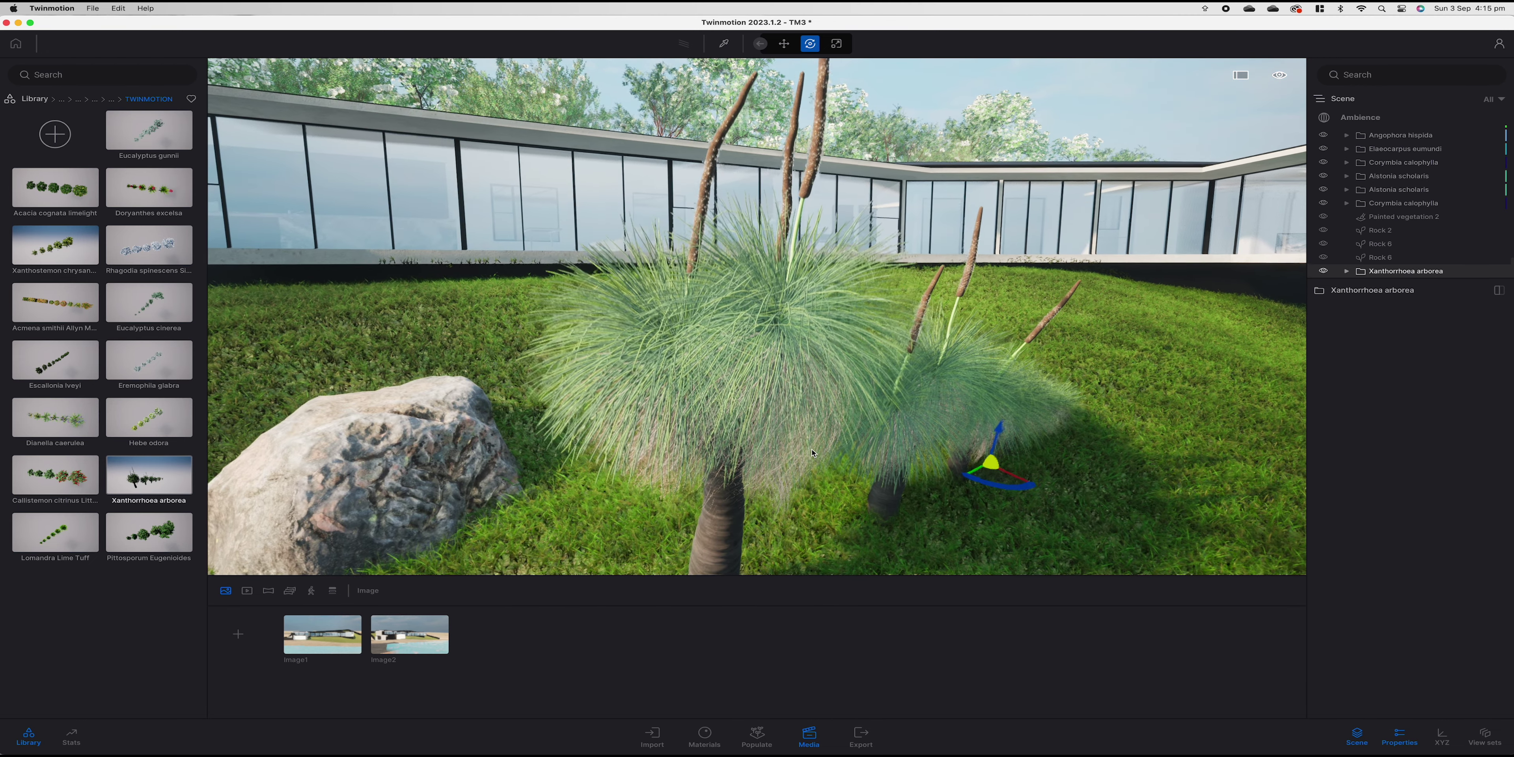
key("w")
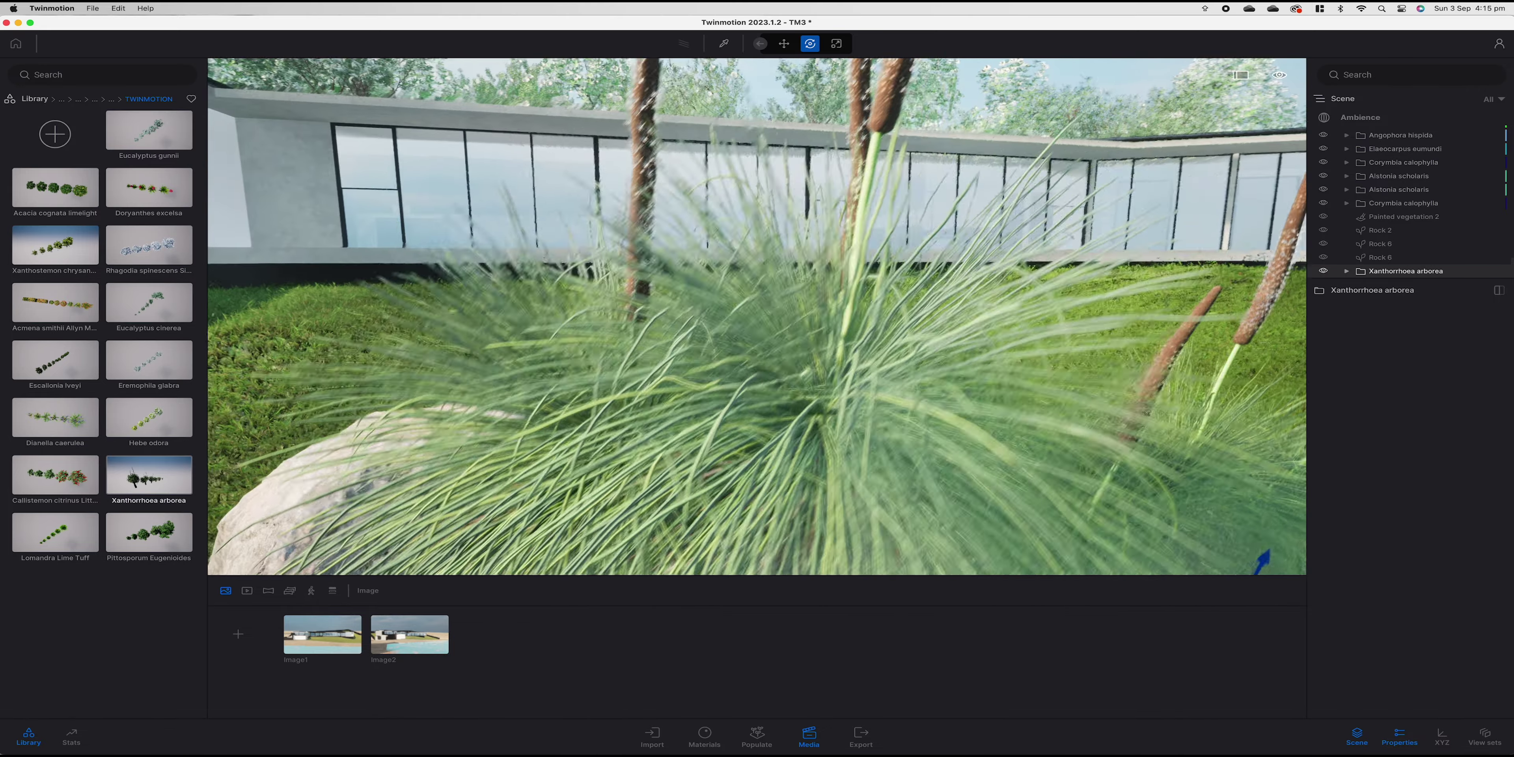
key("s")
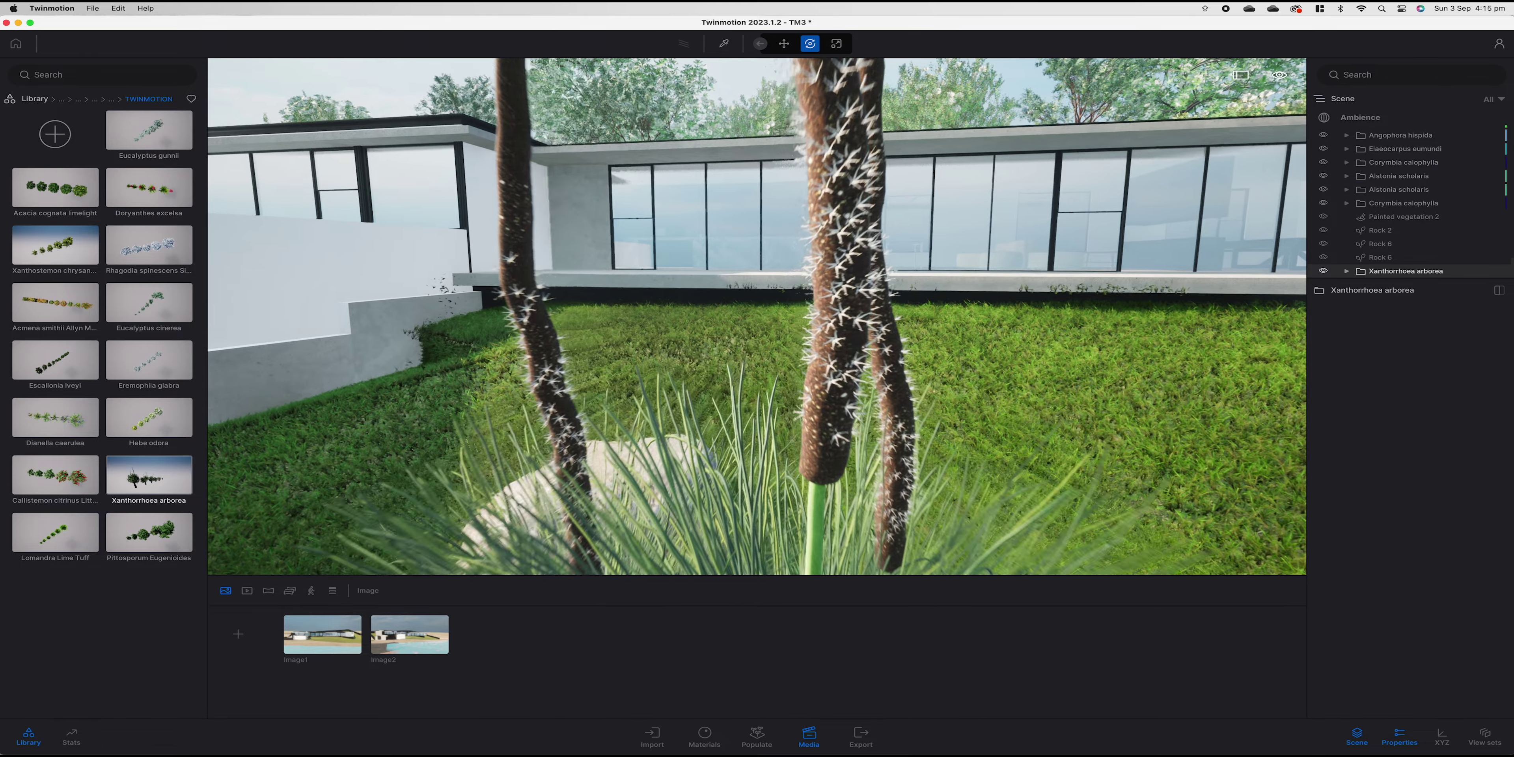
key("w")
key("s")
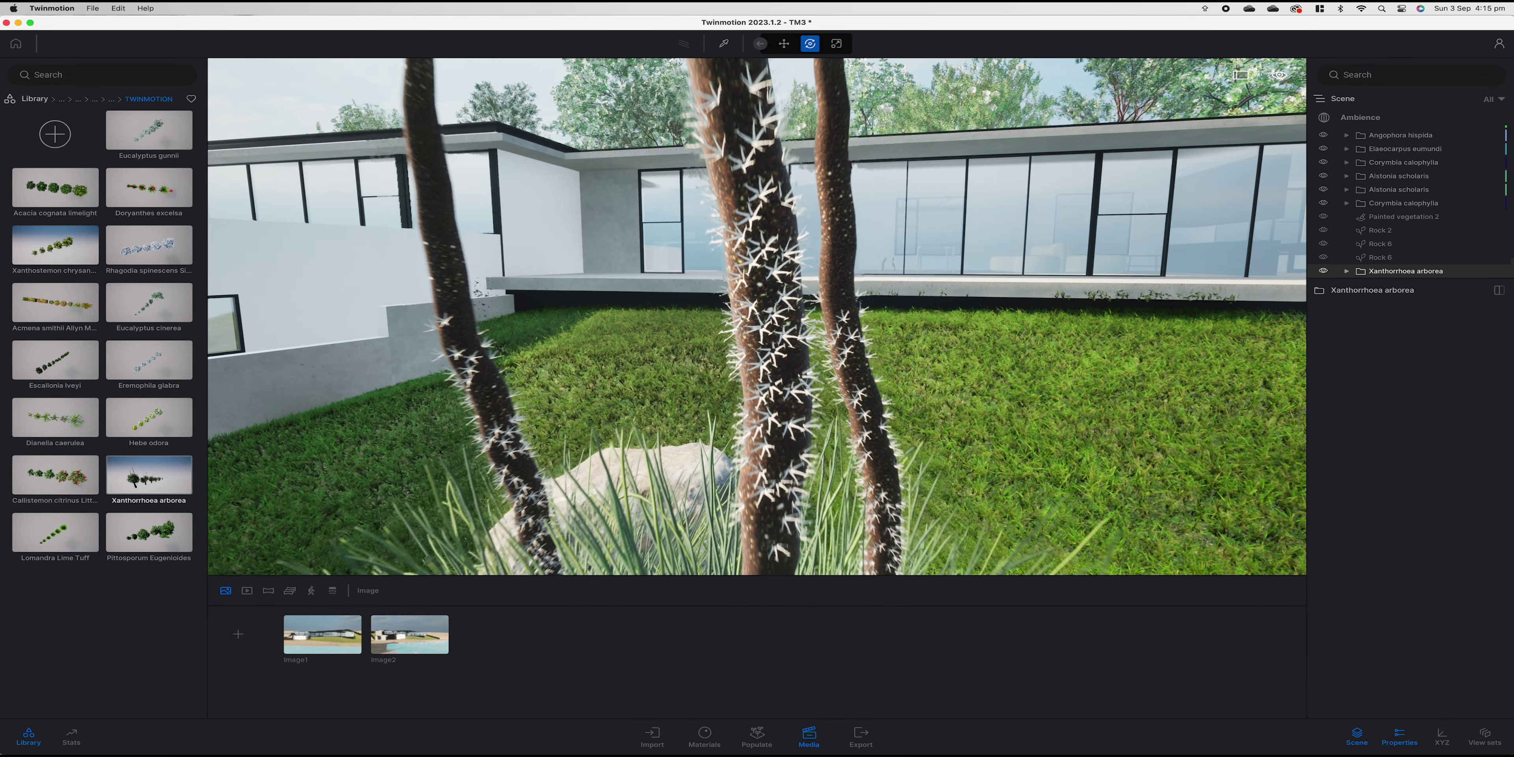
key("w")
key("s")
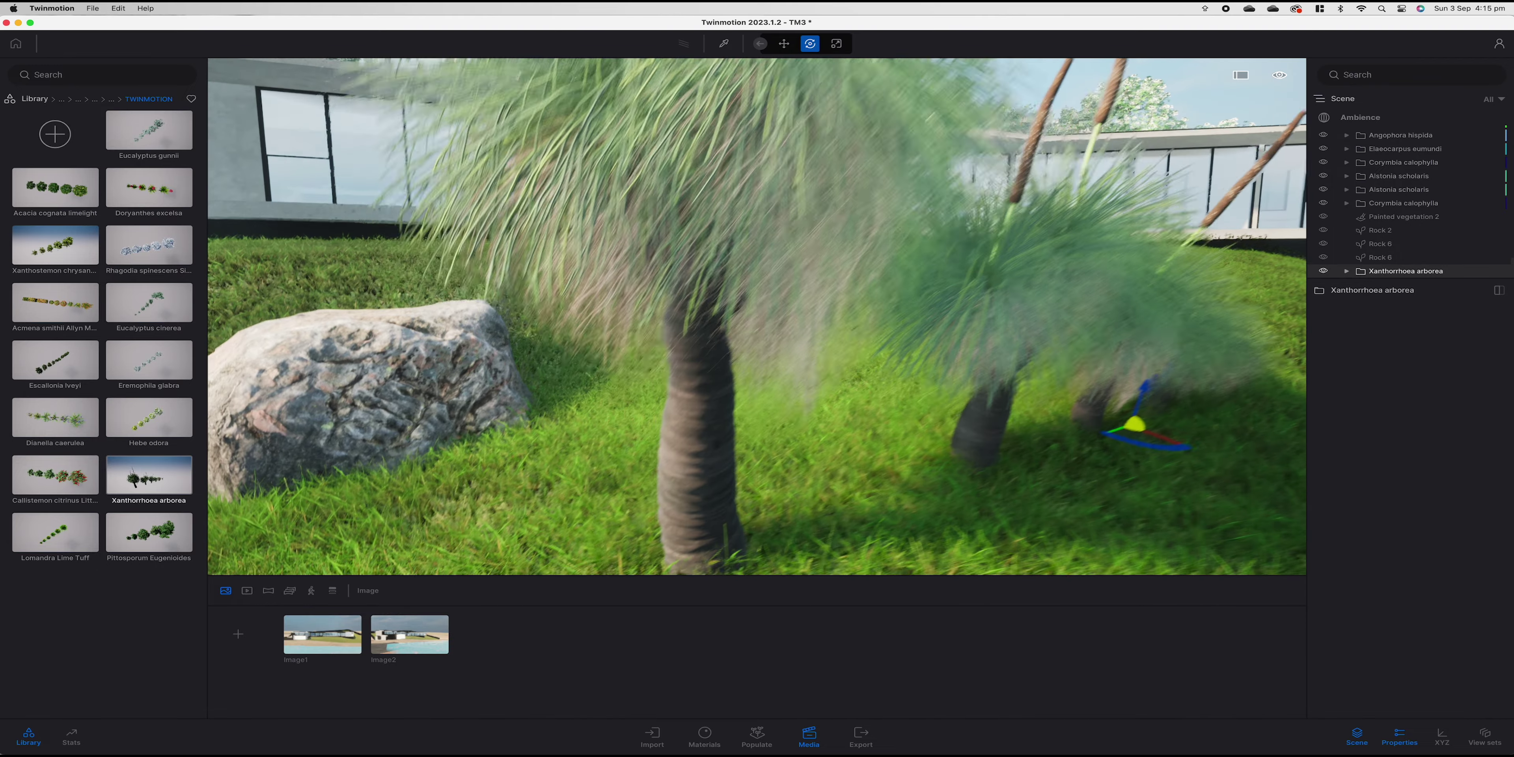
key("w")
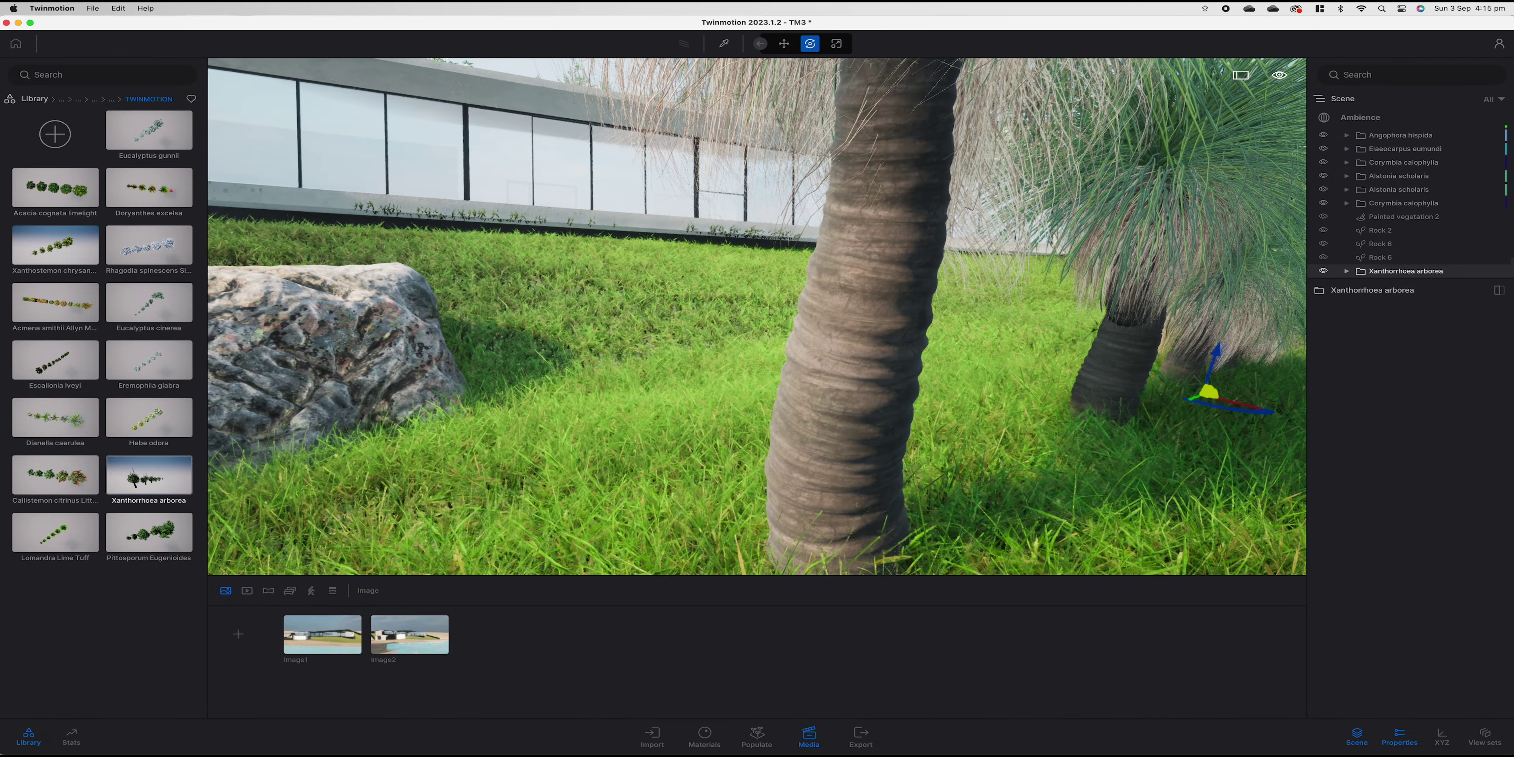
key("s")
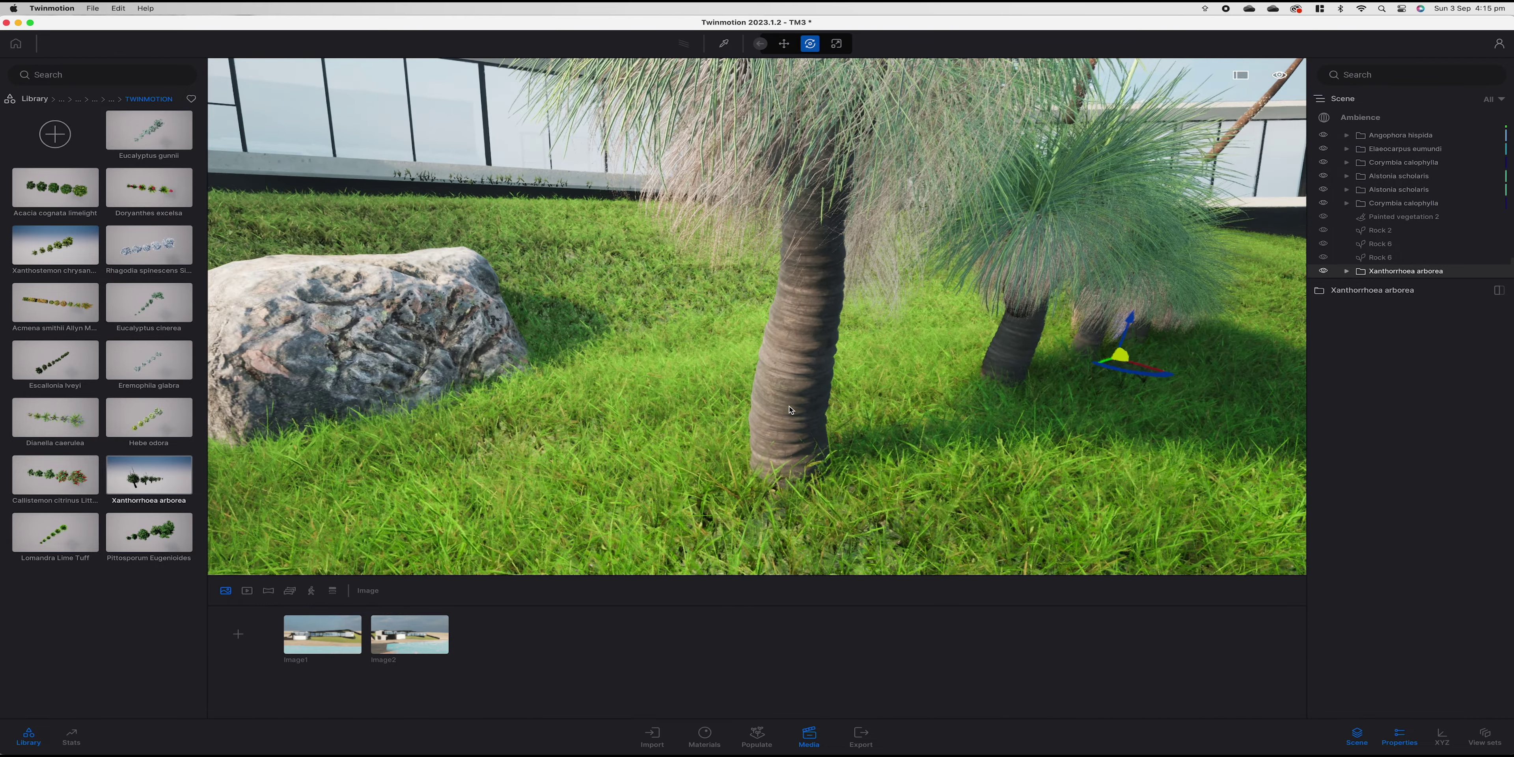
key("s")
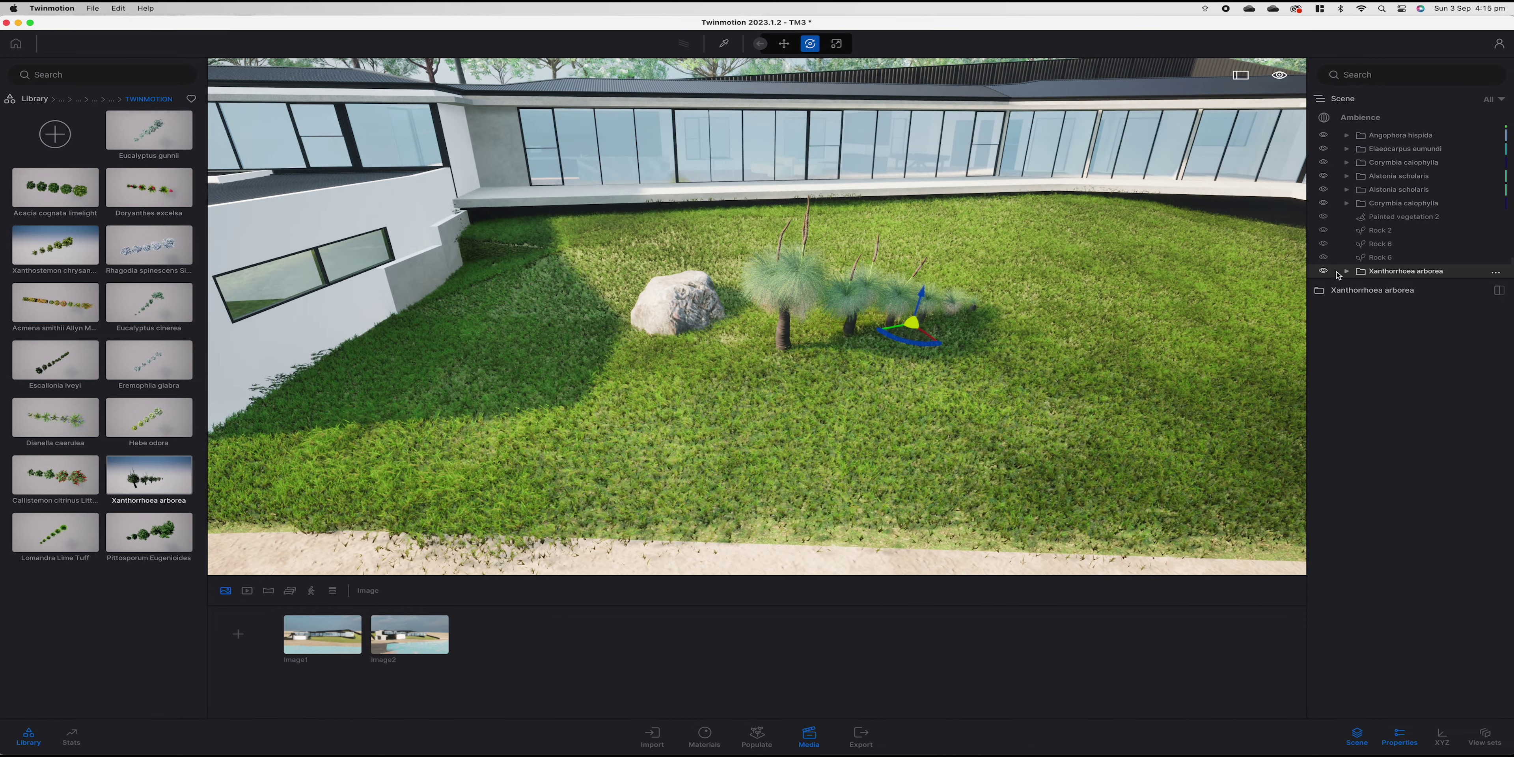
Split up the Xanthorrhoea arborea group, moving single plants beside the house wall, in front of the lawn rock and beside the shore-side rock.
left_click(1375, 270)
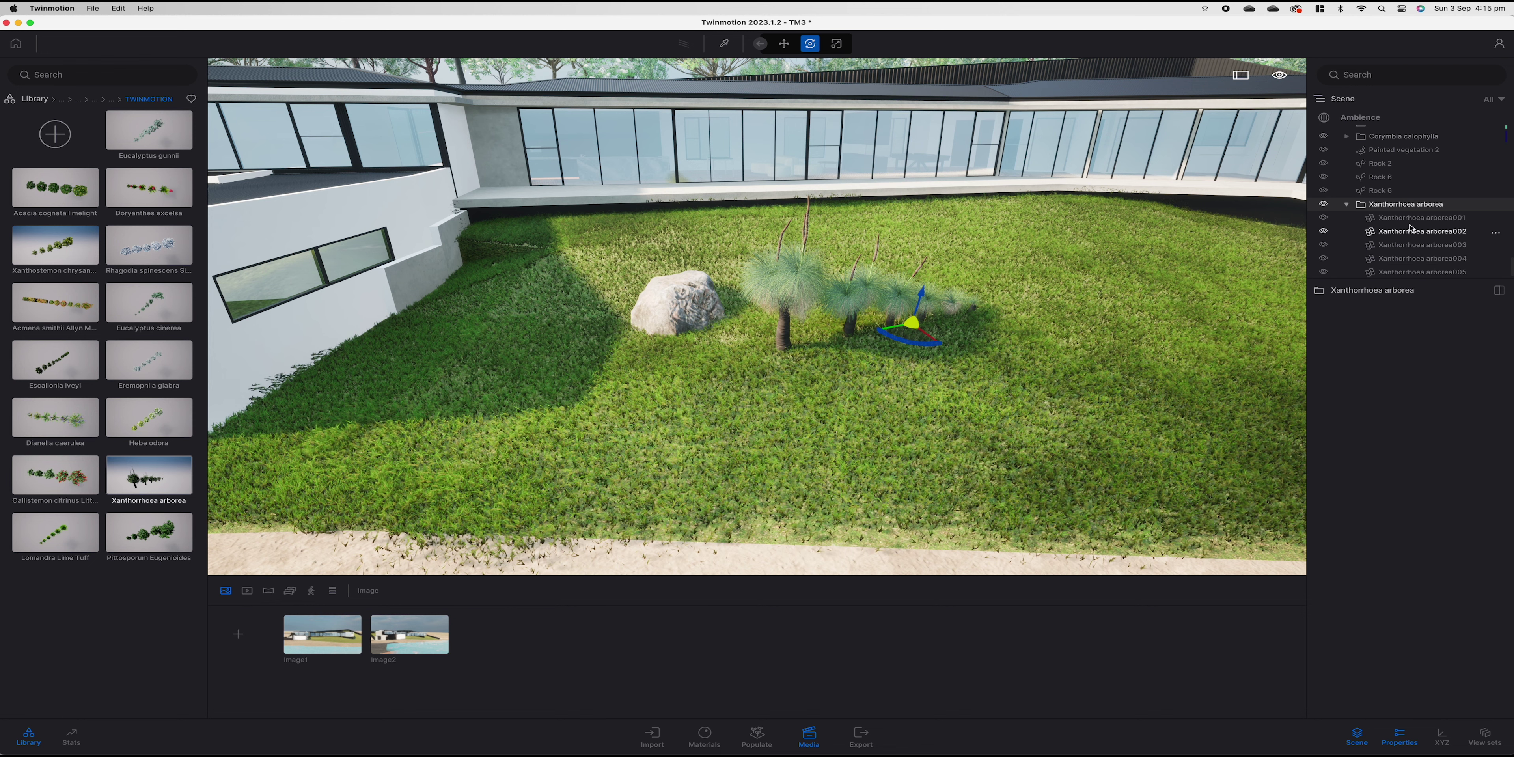
scroll(1411, 227, "down", 1)
left_click(1417, 270)
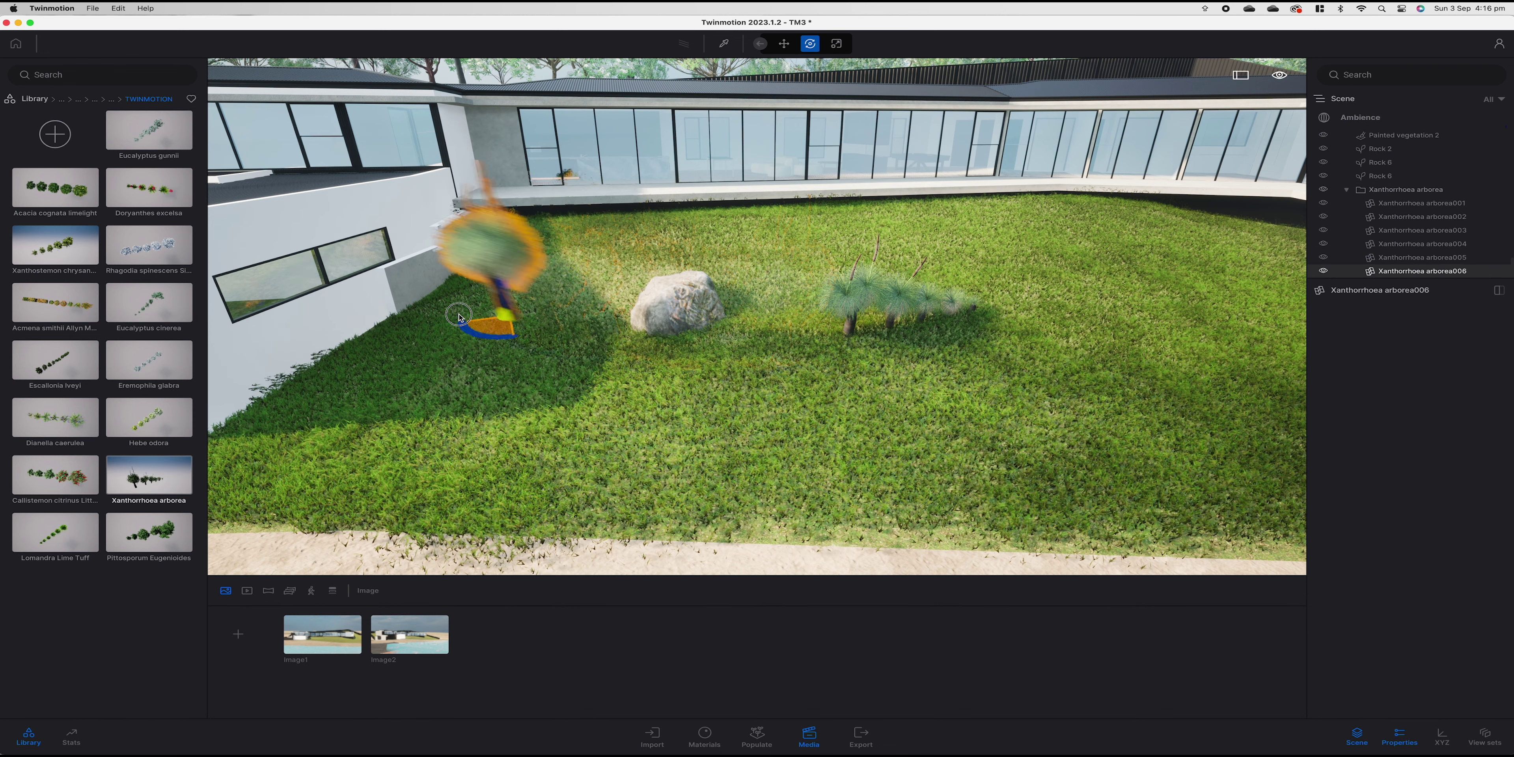
right_click_drag(757, 317, 823, 323)
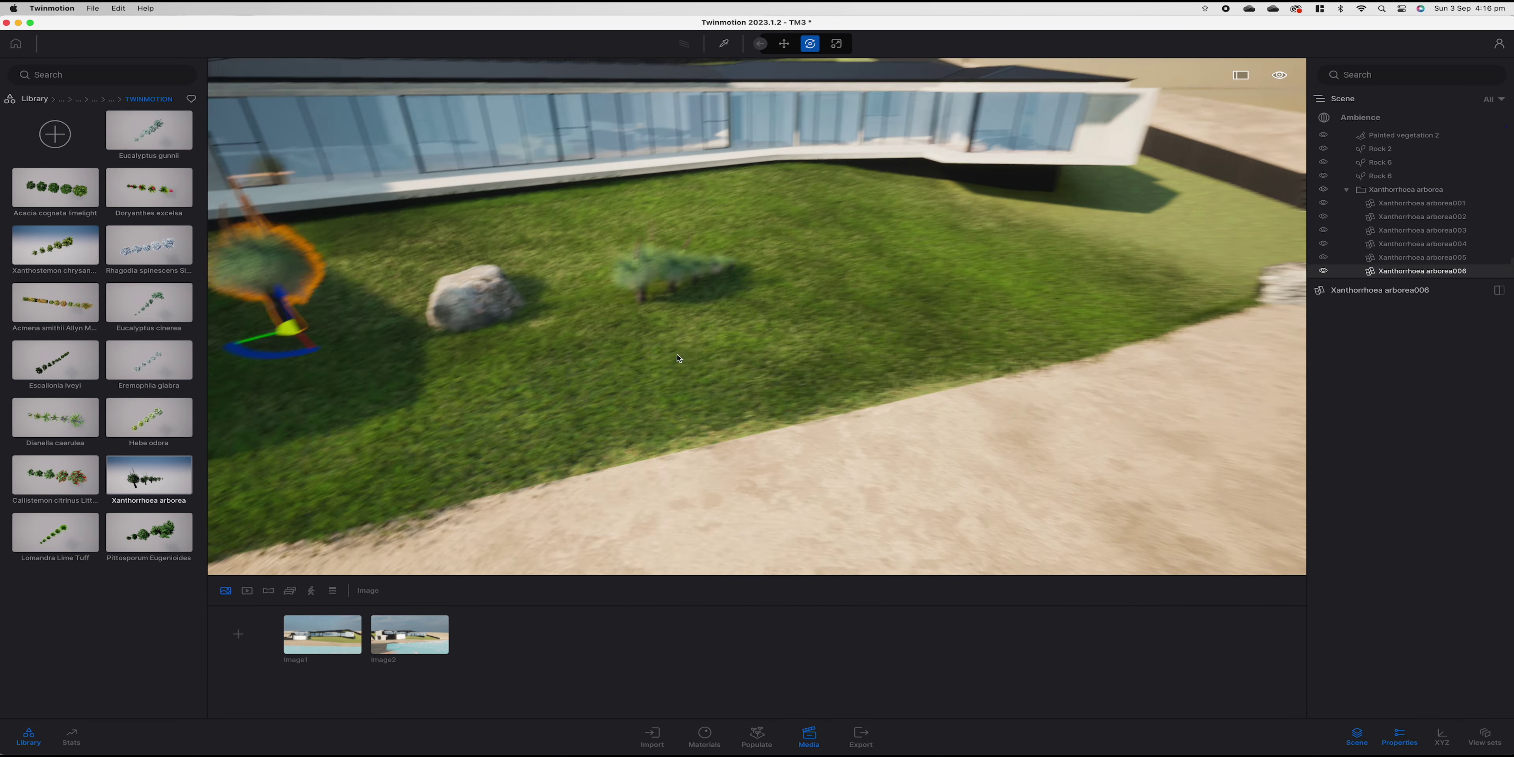
left_click(1443, 259)
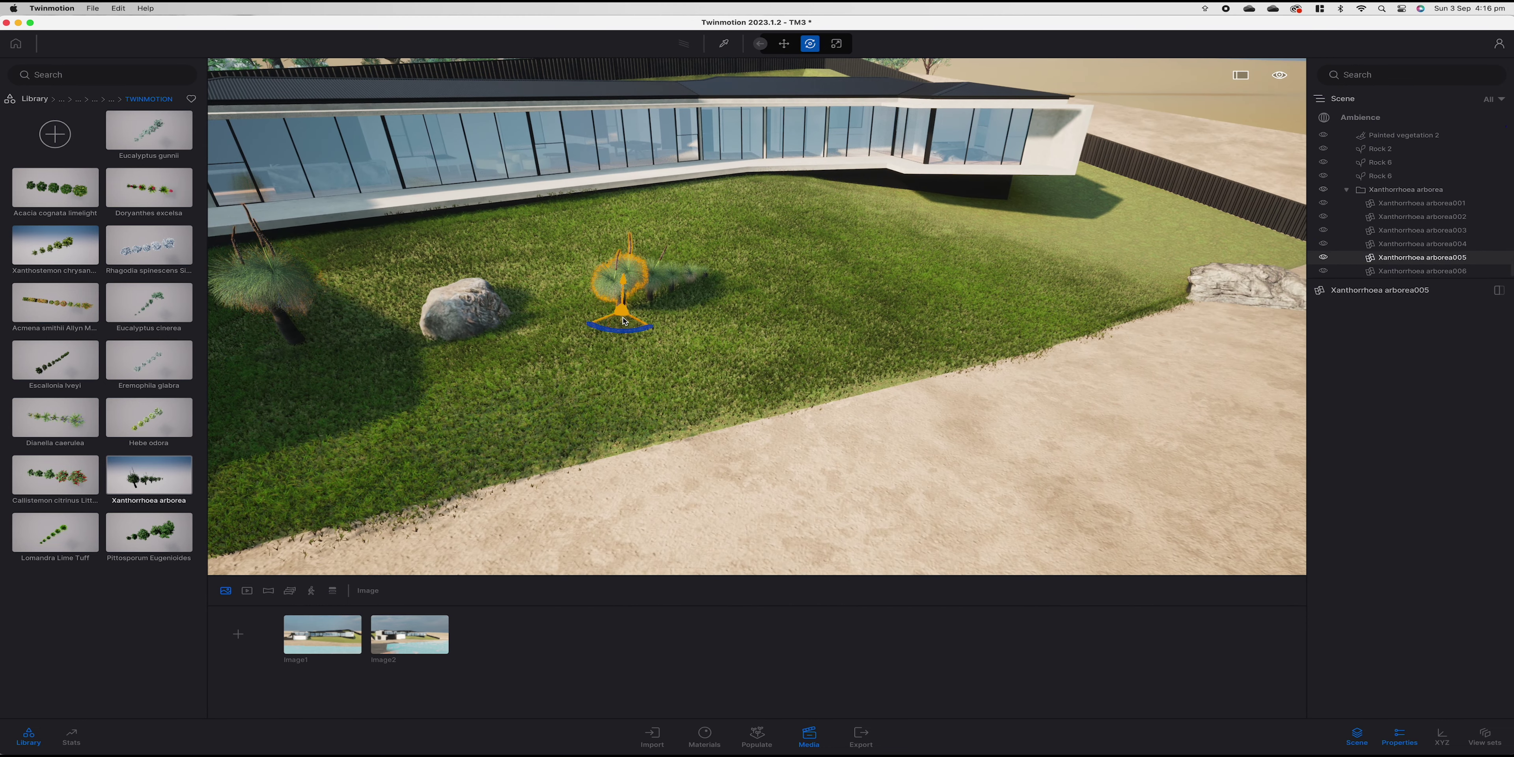
left_click_drag(1041, 276, 1183, 271)
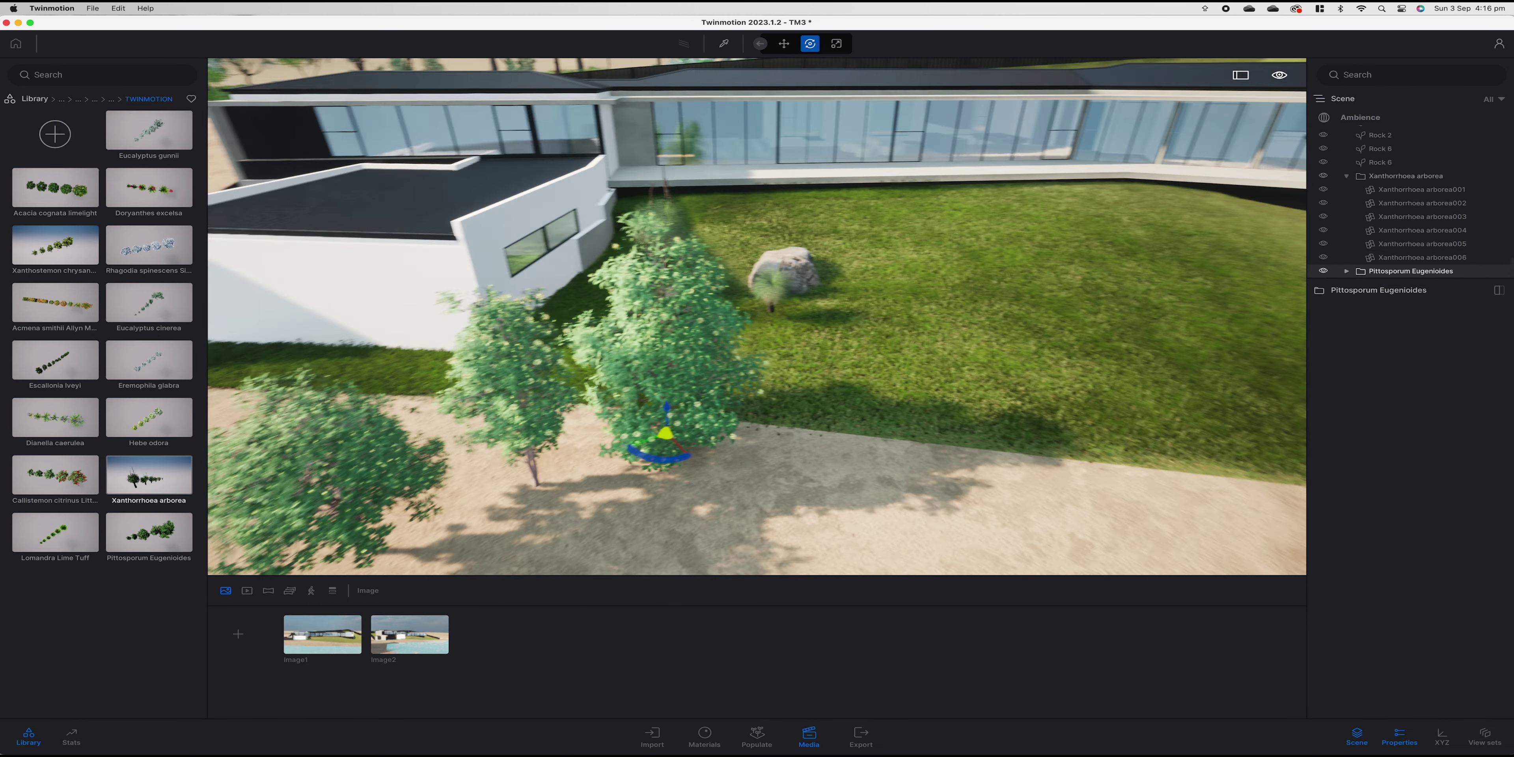
Place the Pittosporum Eugenioides group on the sand before the lawn and move its largest tree behind the house near the fence corner.
key("s")
right_click_drag(757, 316, 882, 323)
right_click_drag(1058, 438, 936, 452)
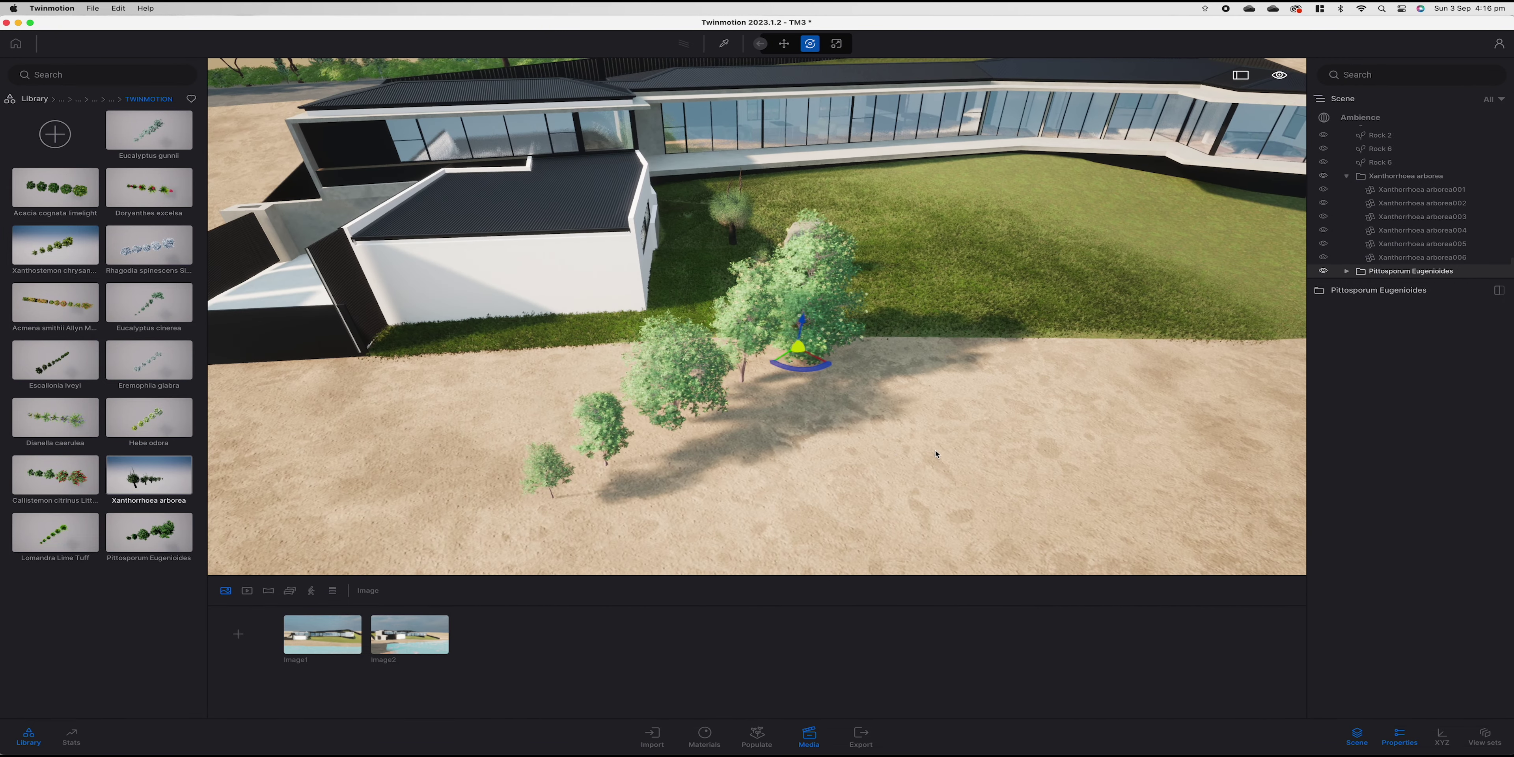
right_click_drag(823, 438, 797, 434)
key("d")
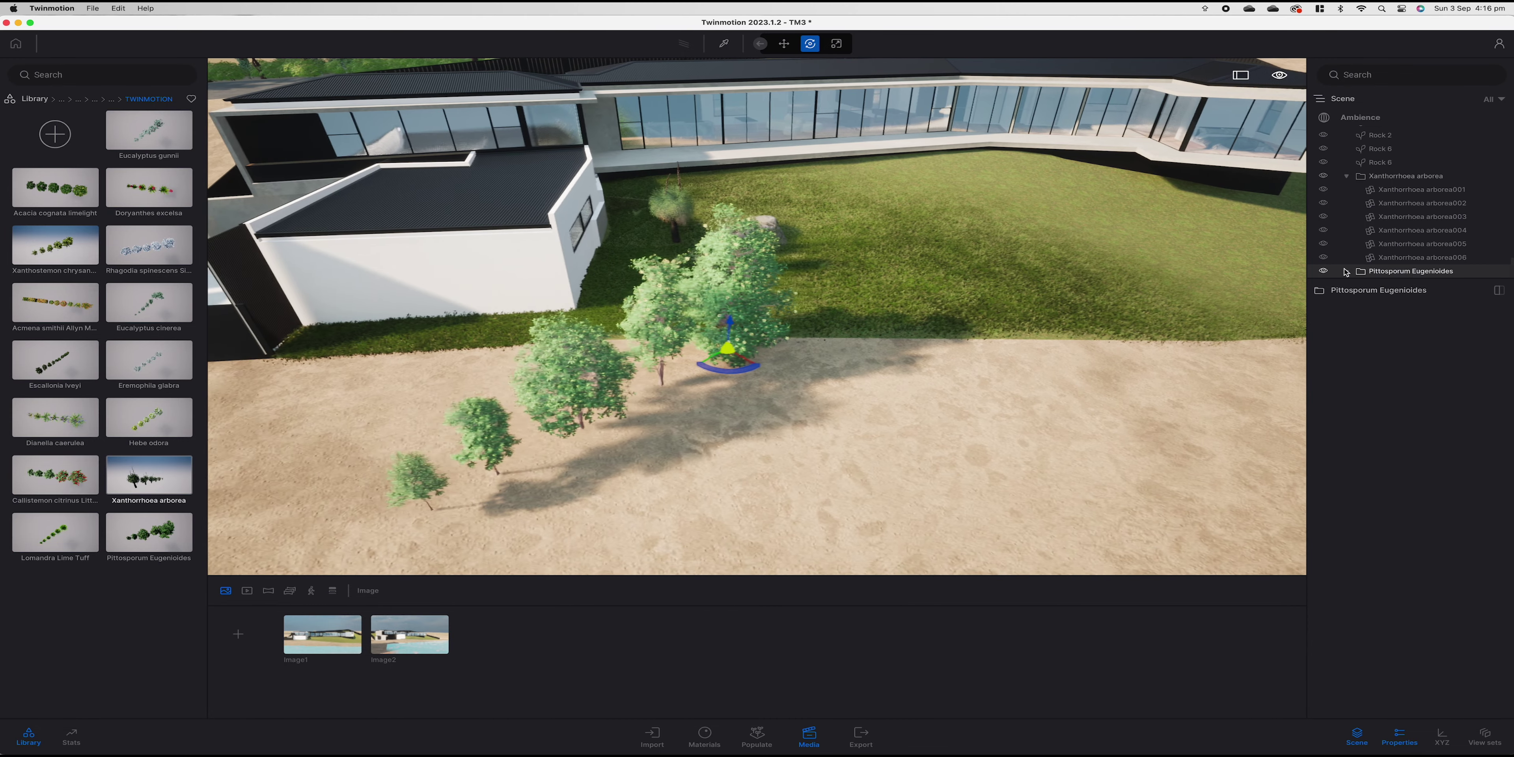
key("s")
key("d")
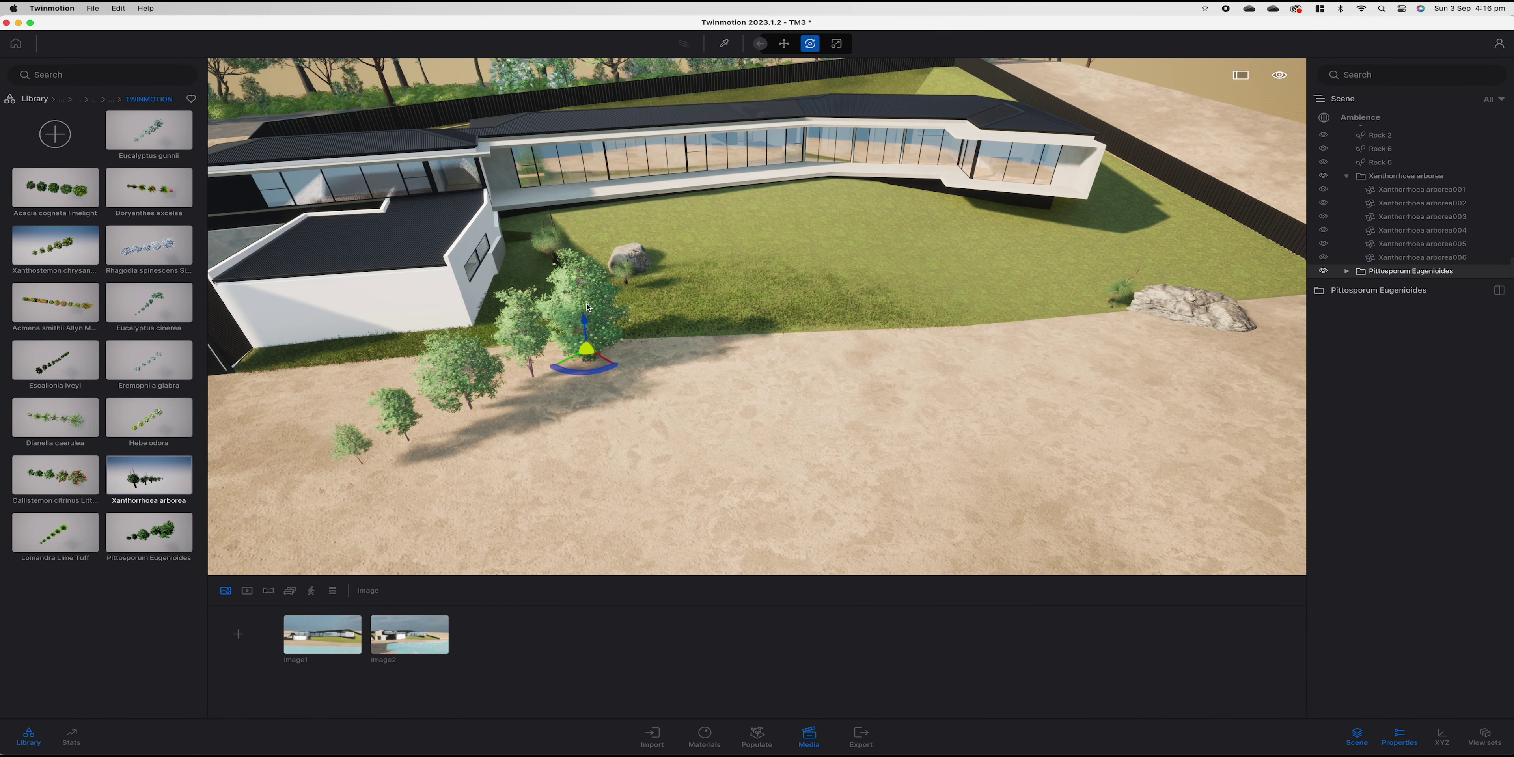
left_click(588, 306)
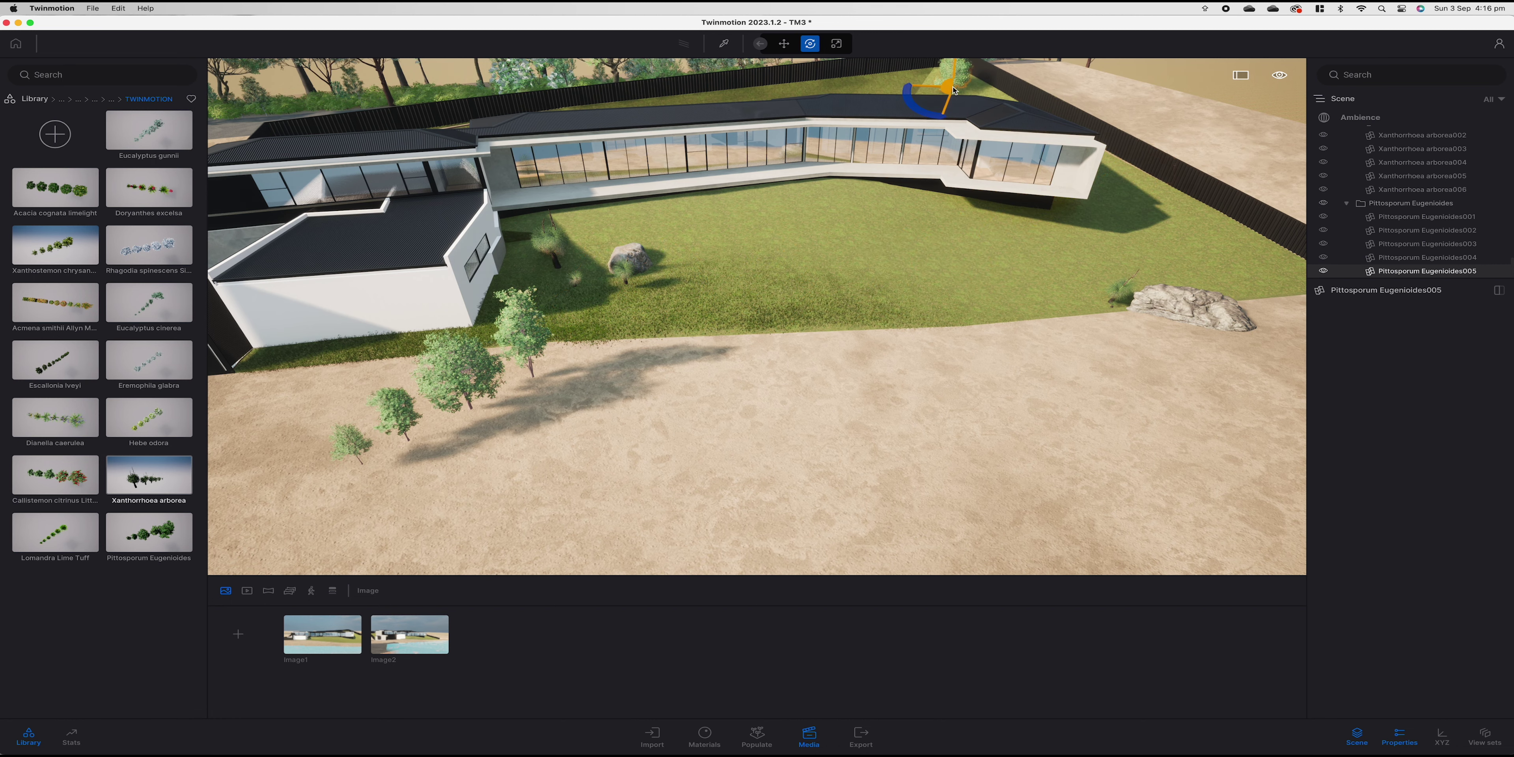
right_click_drag(851, 320, 837, 252)
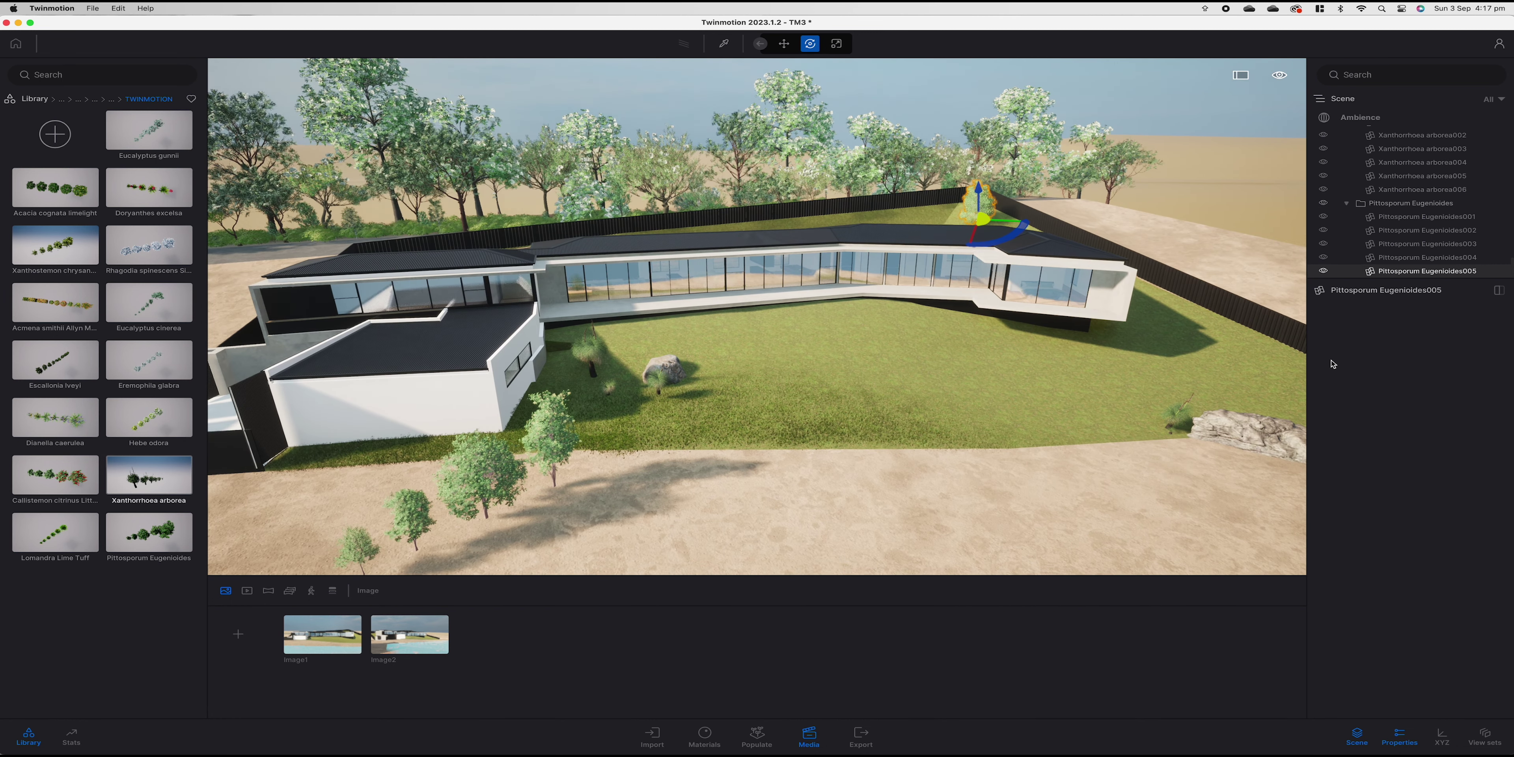
Delete the four remaining Pittosporum Eugenioides trees standing on the sand in front of the house.
left_click(548, 444)
left_click(481, 470, "super")
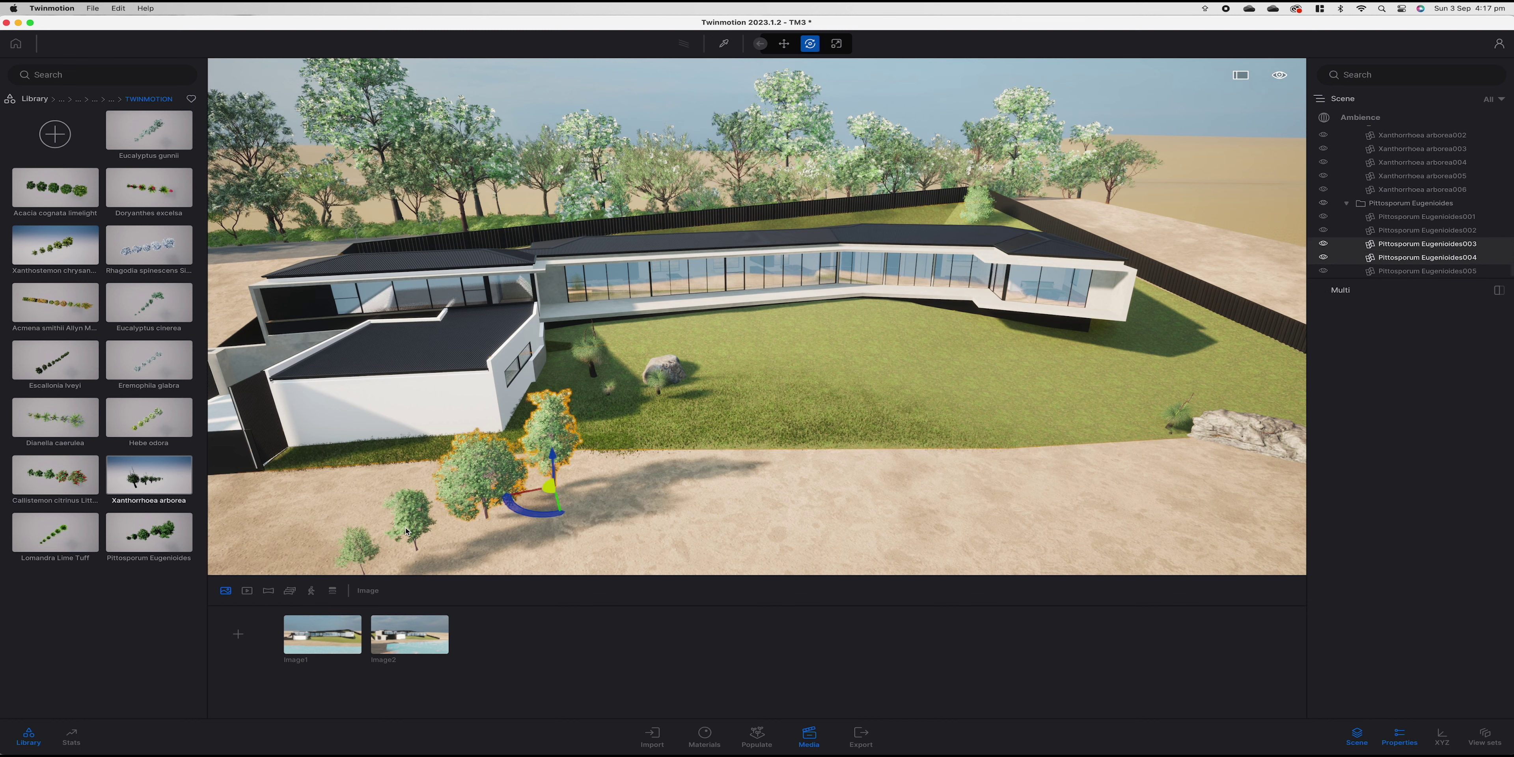
left_click(411, 513, "super")
left_click(367, 552, "super")
key("Delete")
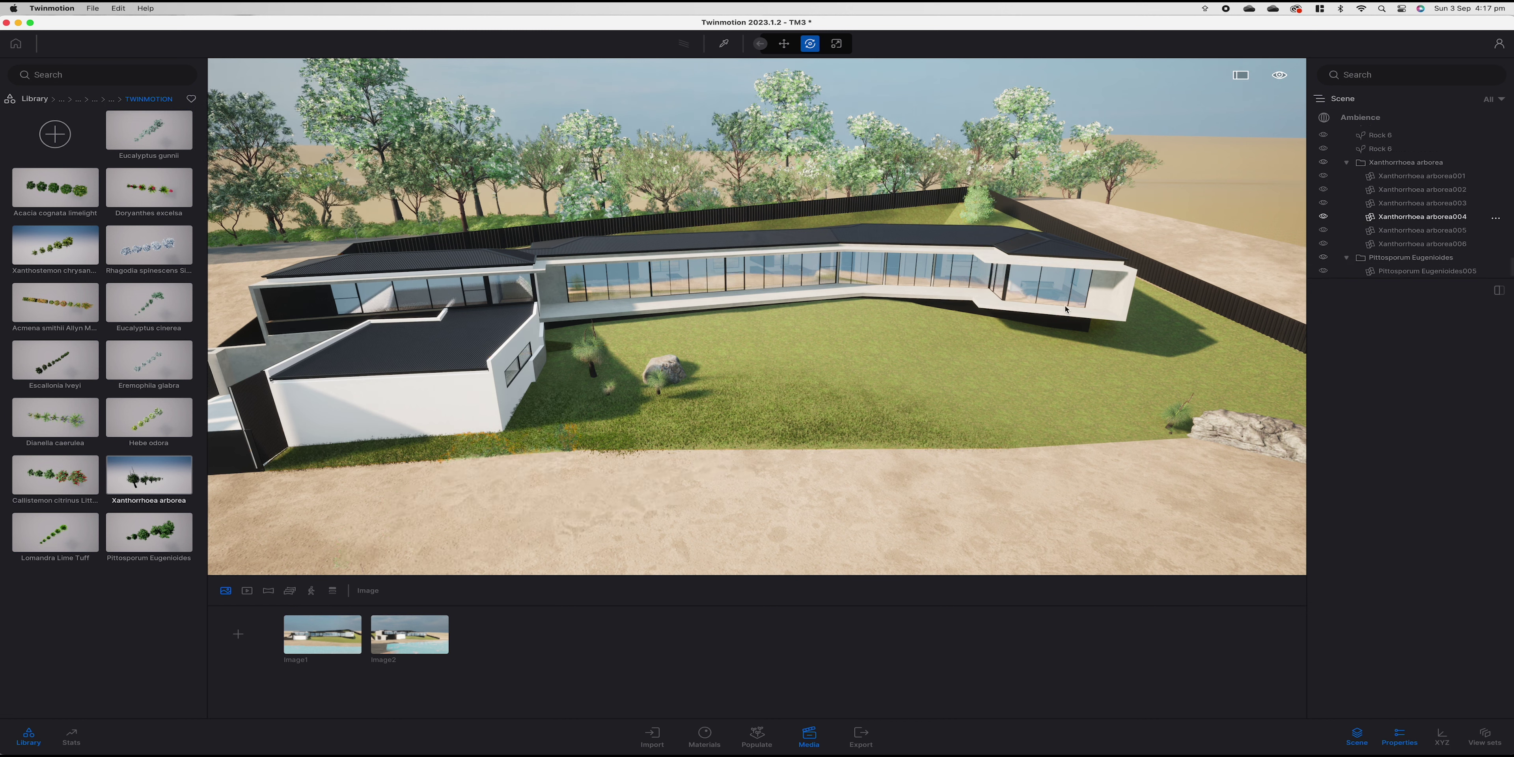
scroll(874, 472, "up", 5)
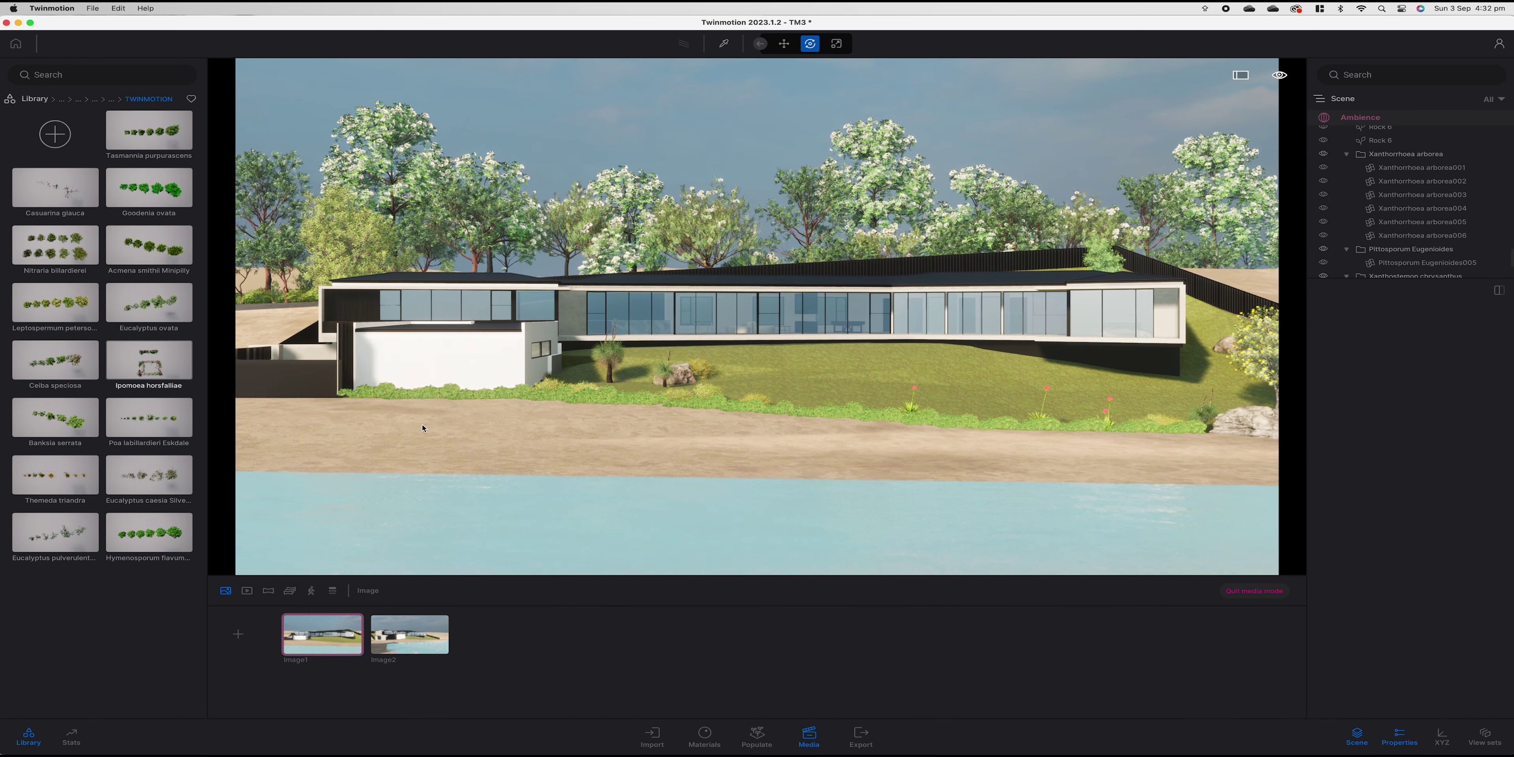
Set the desktop rendering quality preset to Ultra in the preferences.
key("Up")
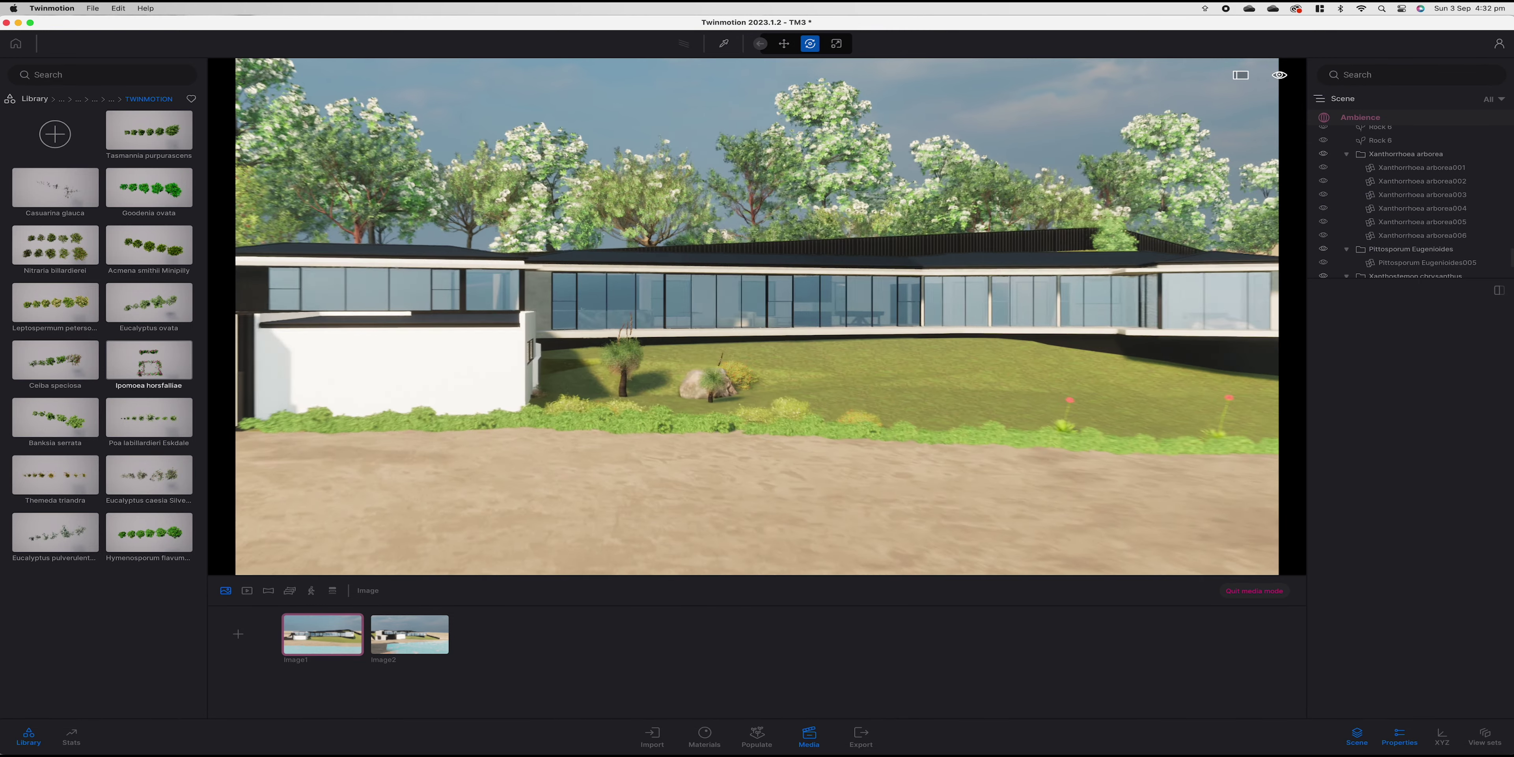
key("Up")
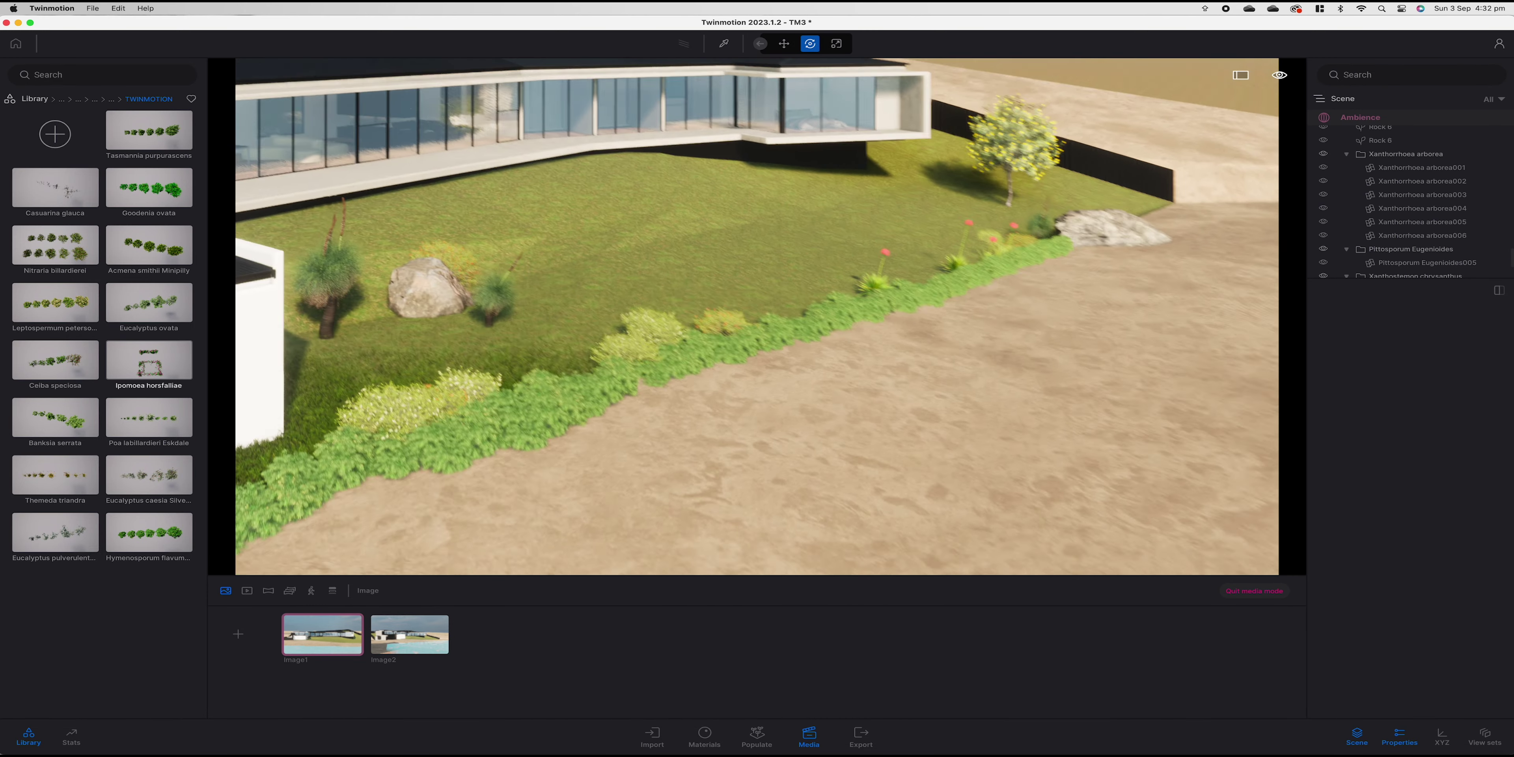
key("Up")
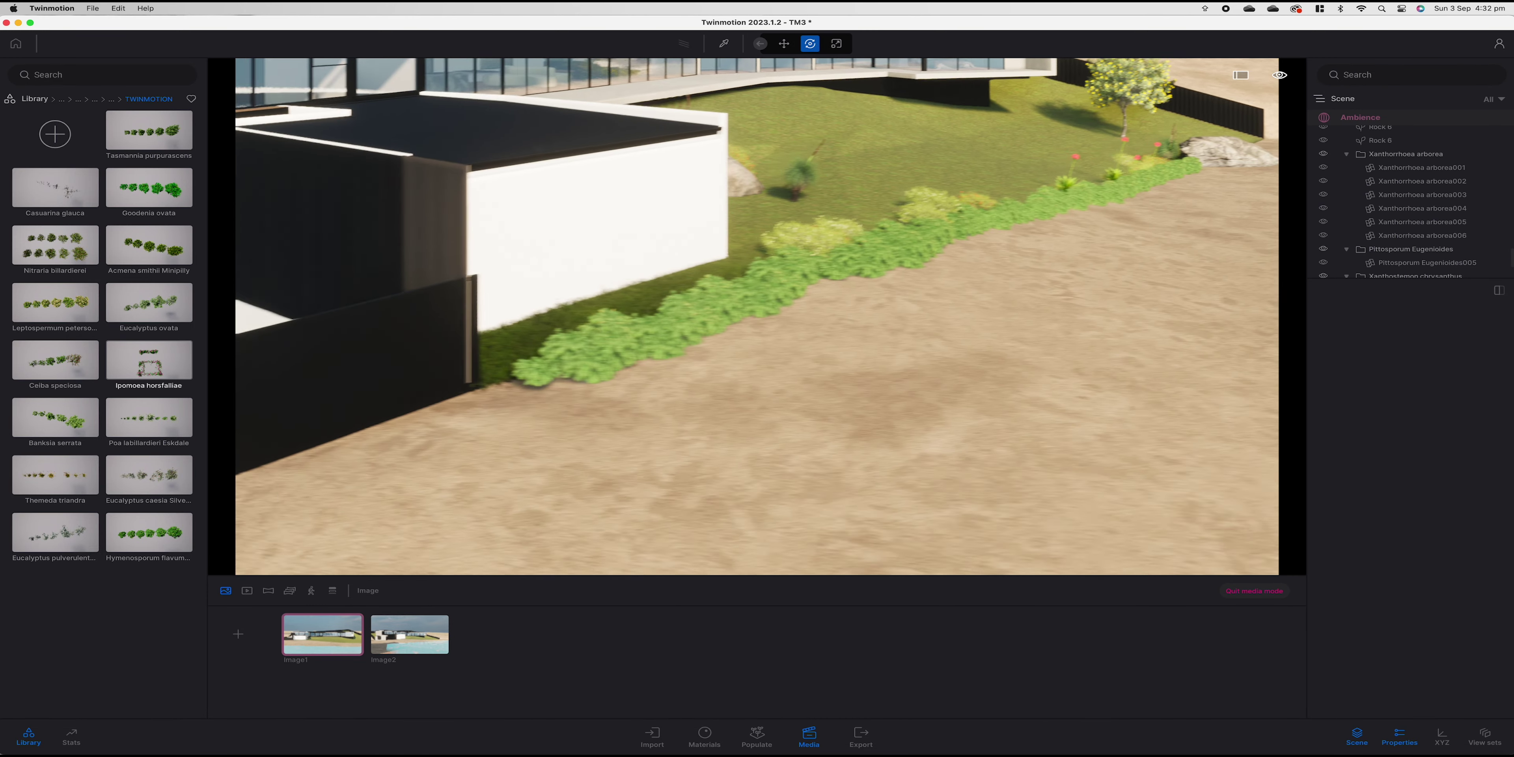
key("Up")
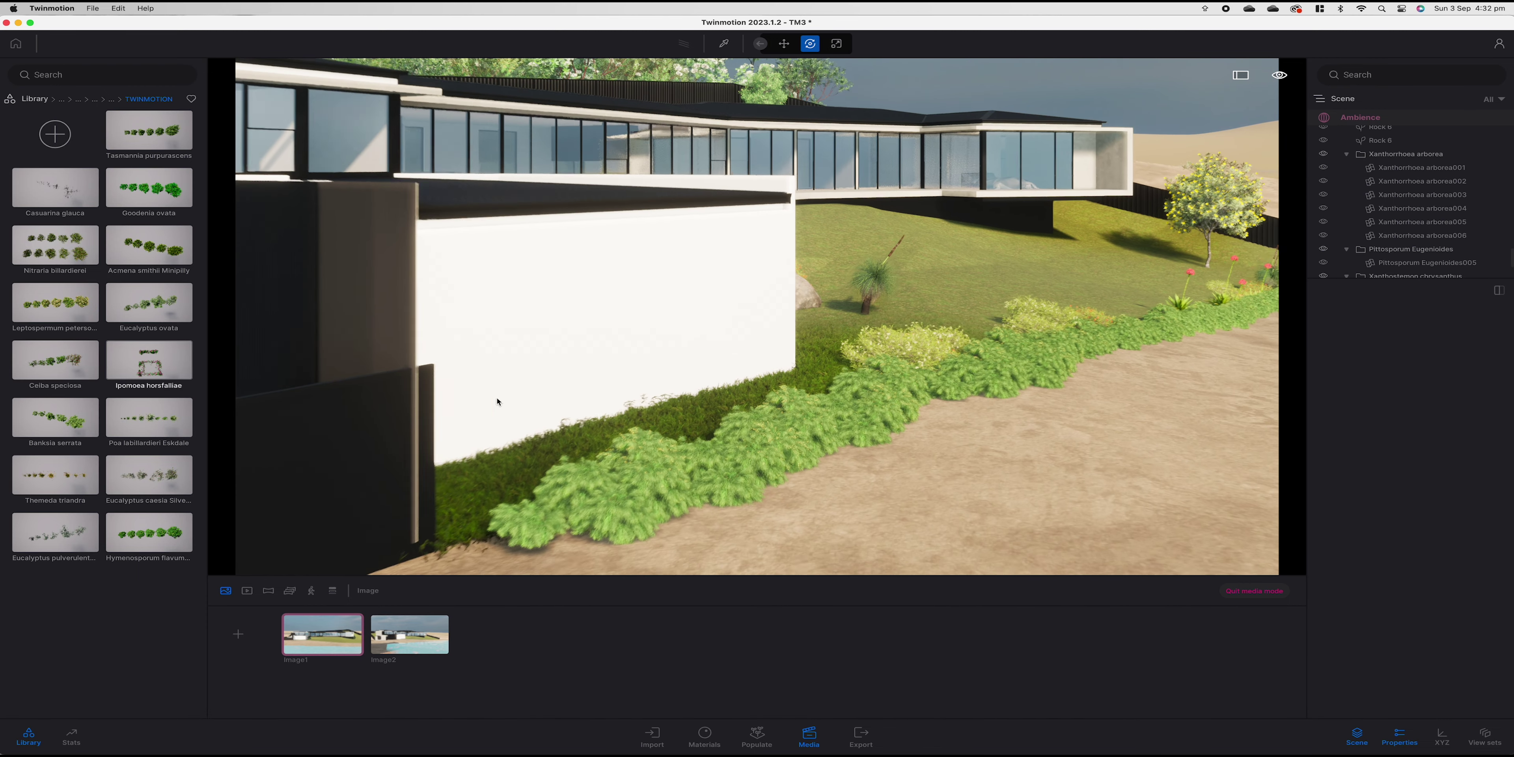
left_click(119, 8)
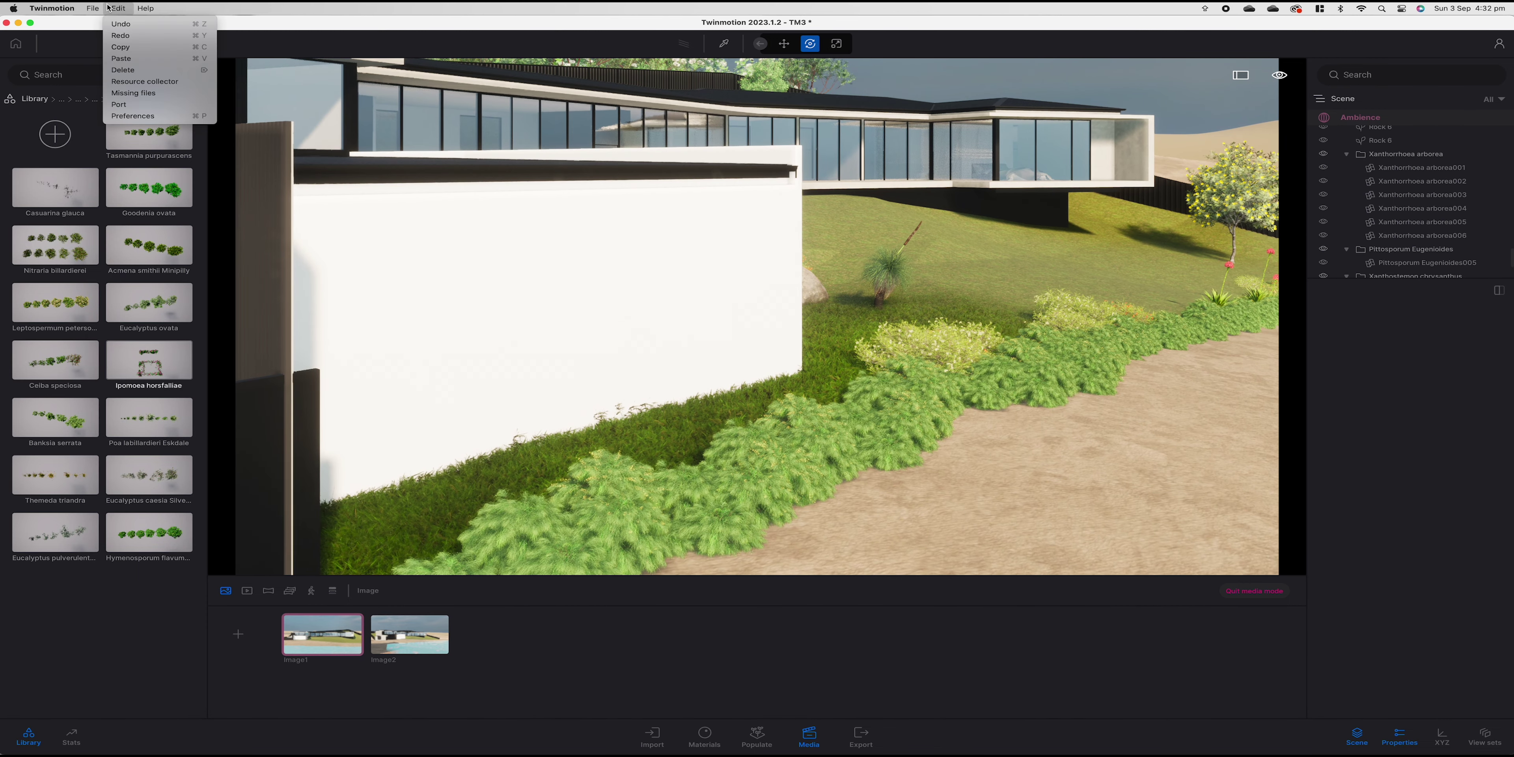
left_click(150, 115)
left_click(759, 202)
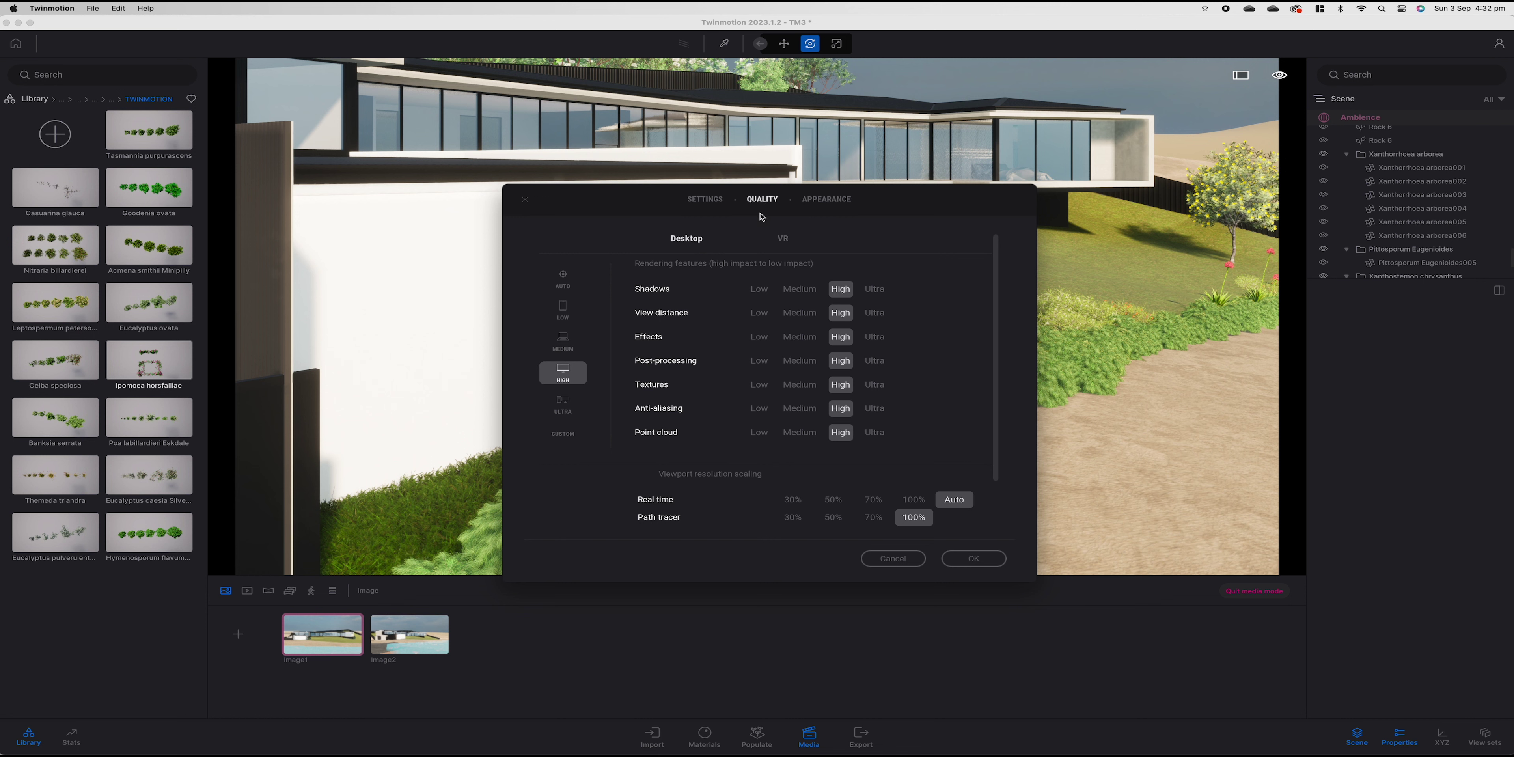
left_click(563, 404)
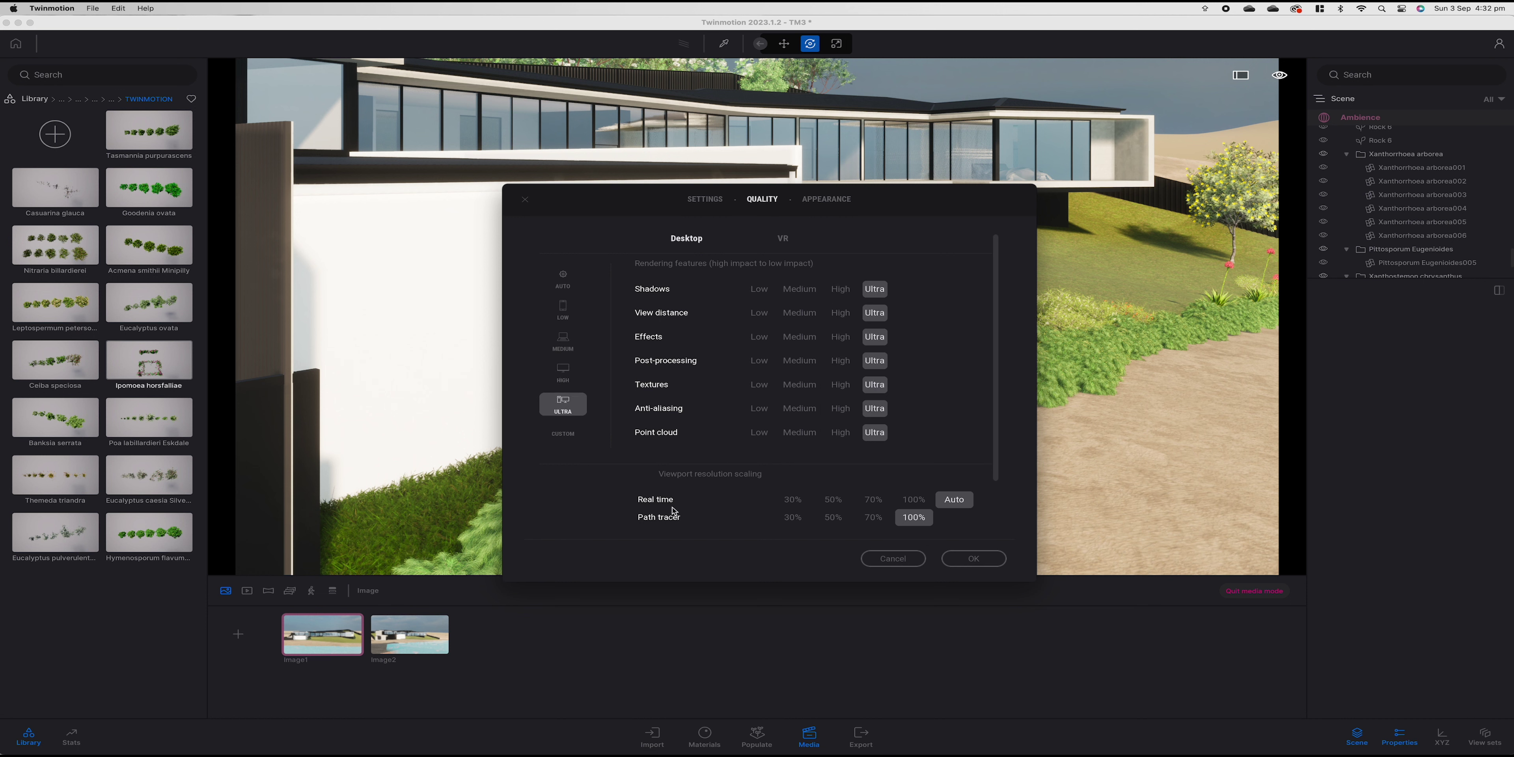
left_click(974, 558)
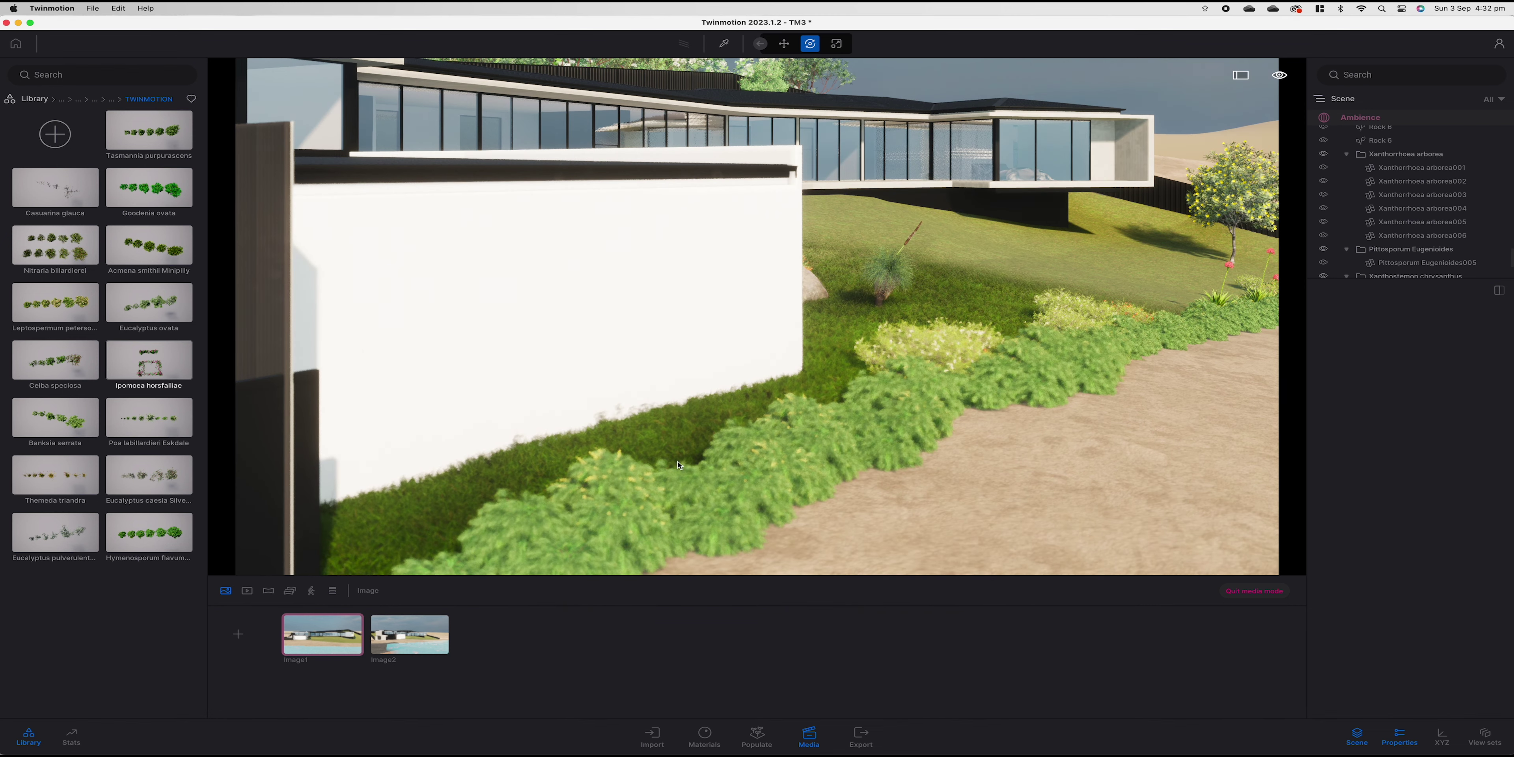
Quit media mode and examine the shrub border, grass and Xanthorrhoea plants up close along the white wall and lawn.
left_click(1257, 591)
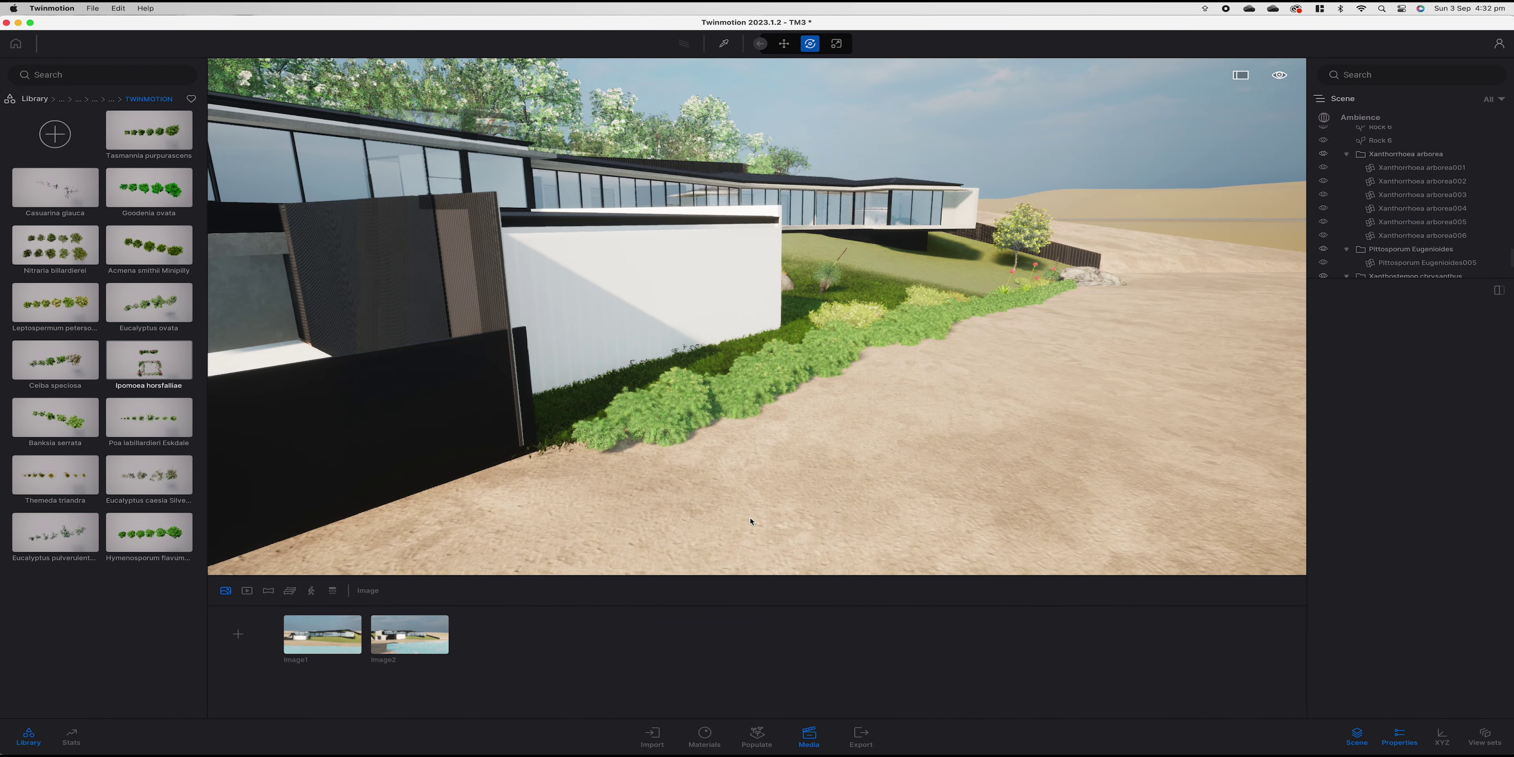
scroll(677, 418, "up", 5)
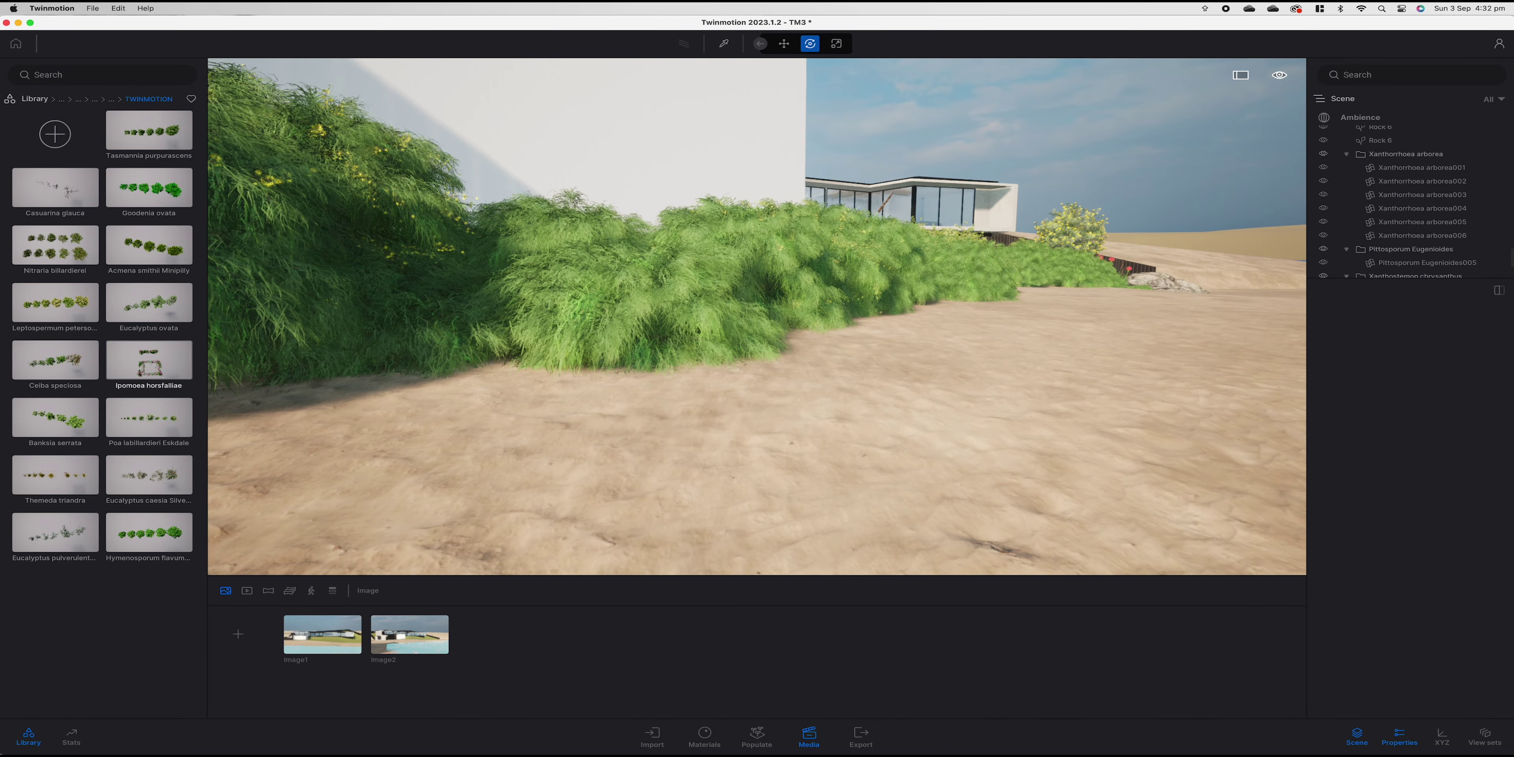
scroll(865, 425, "up", 5)
scroll(865, 425, "up", 5)
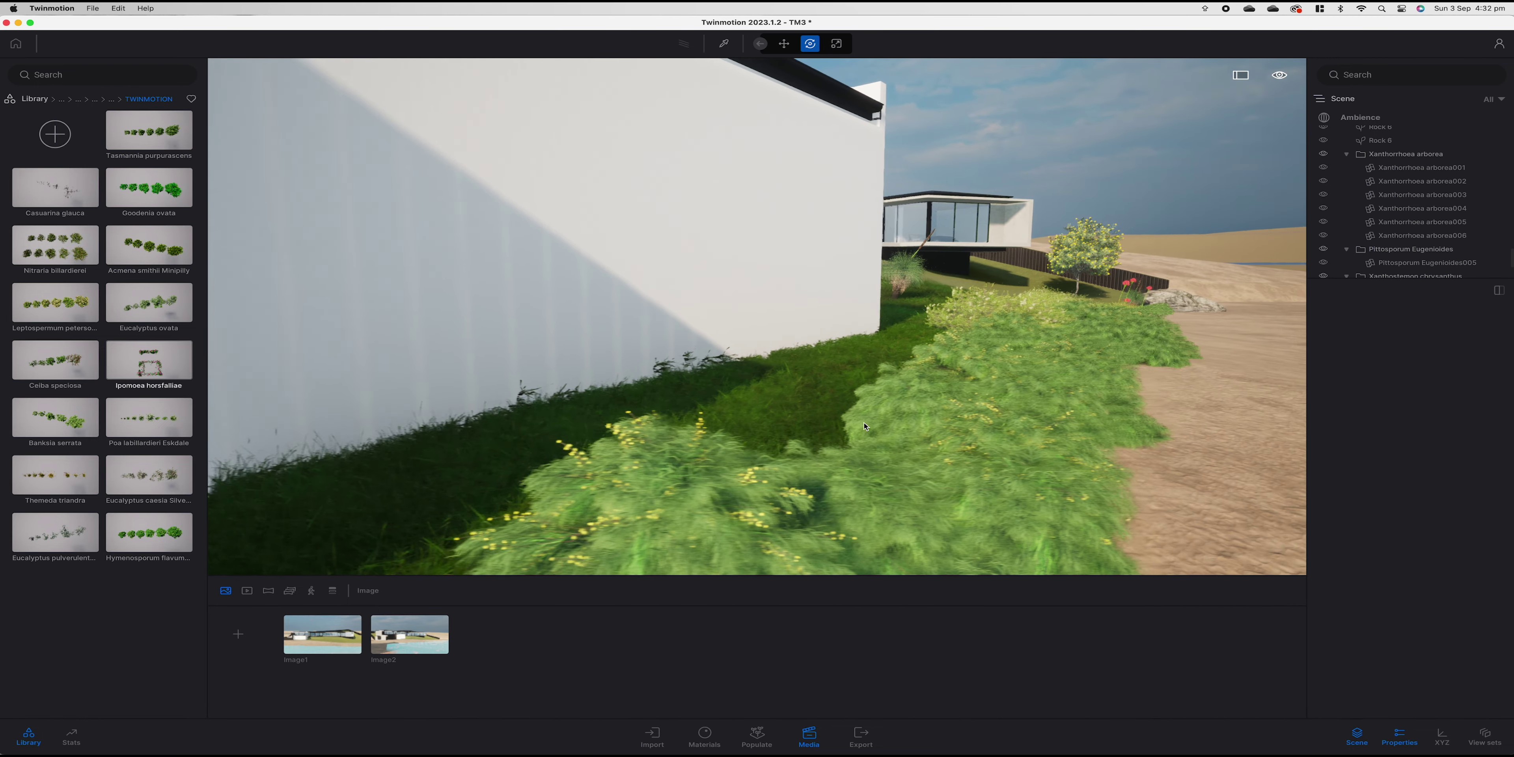
scroll(867, 424, "up", 3)
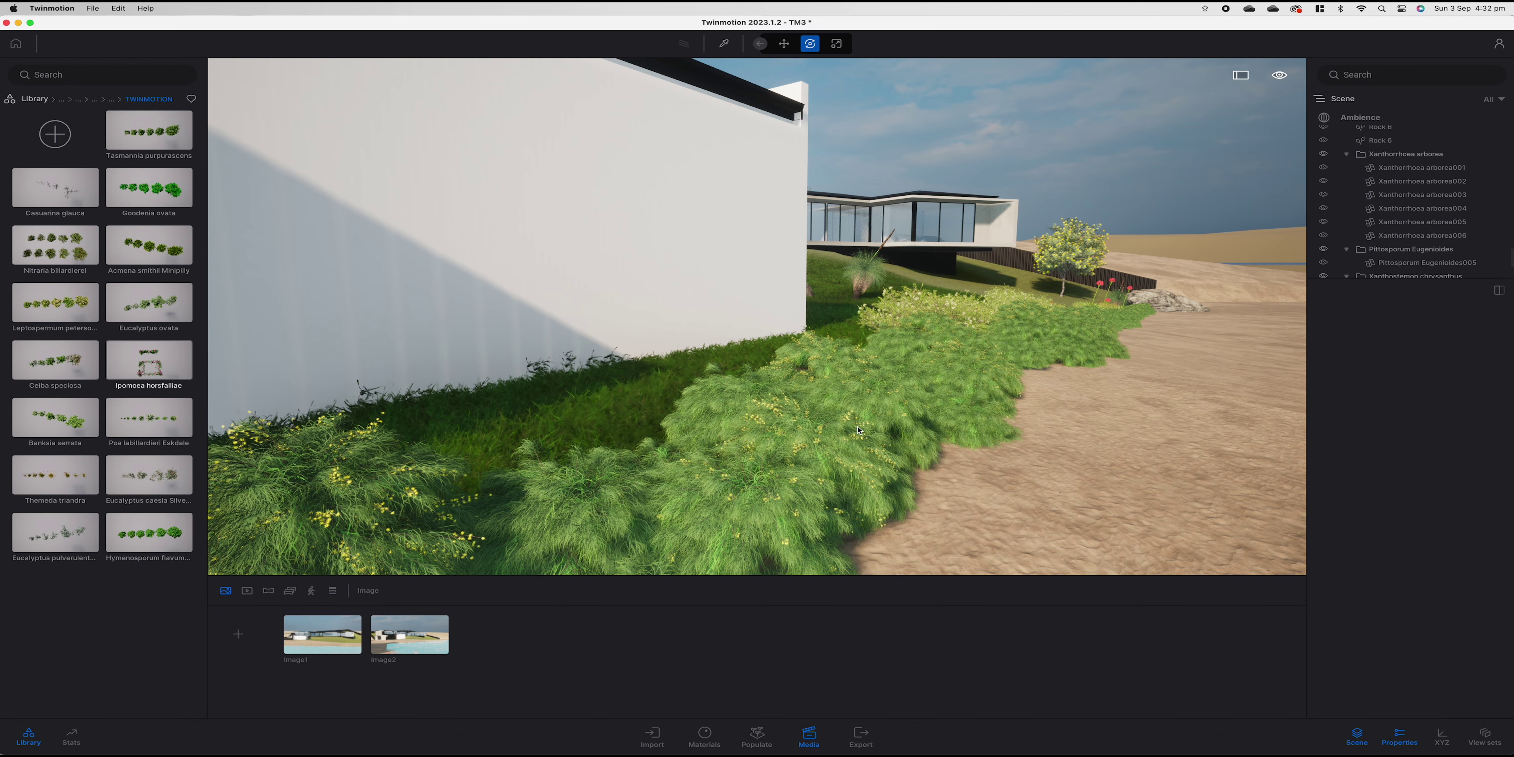
scroll(867, 424, "up", 3)
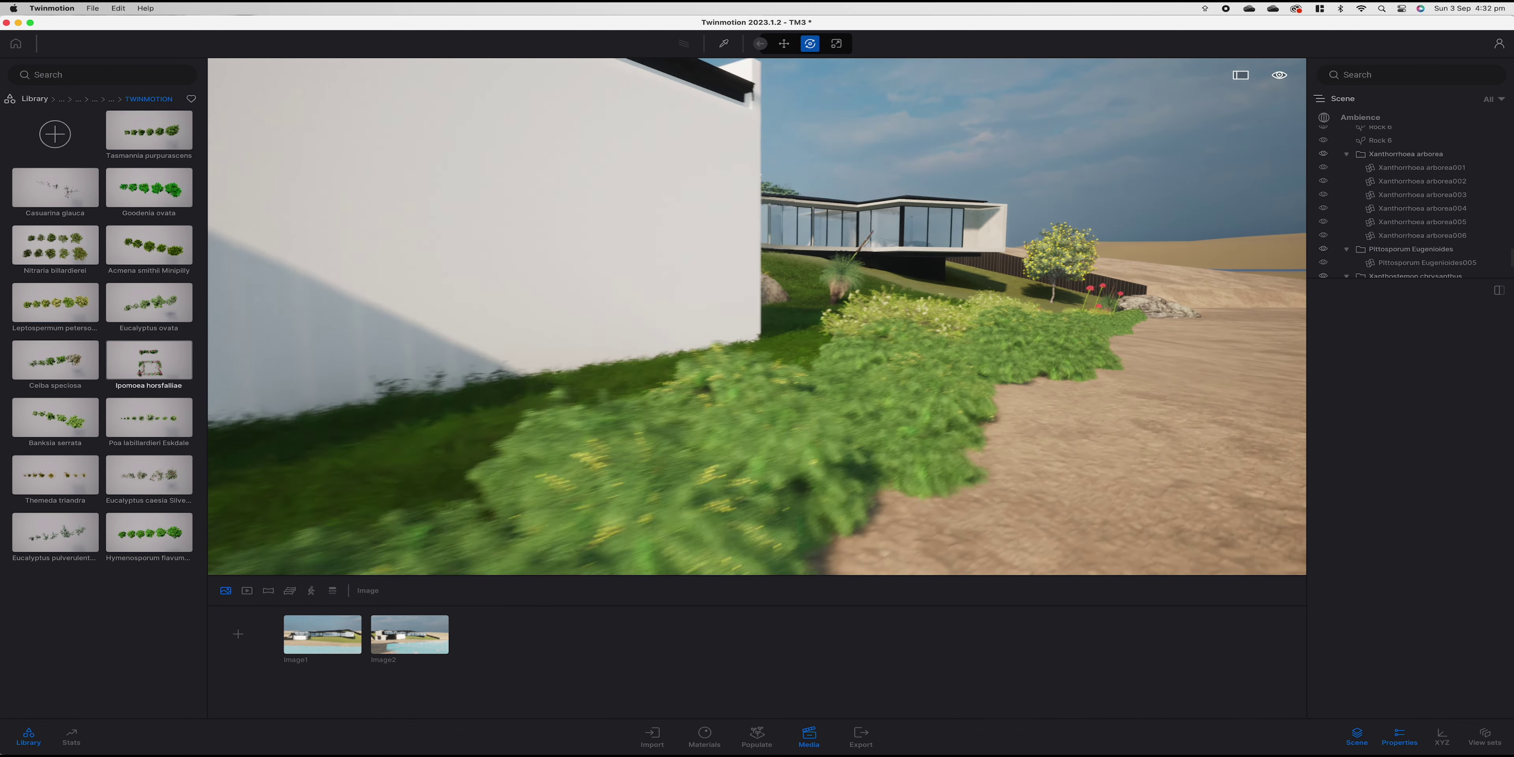
key("d")
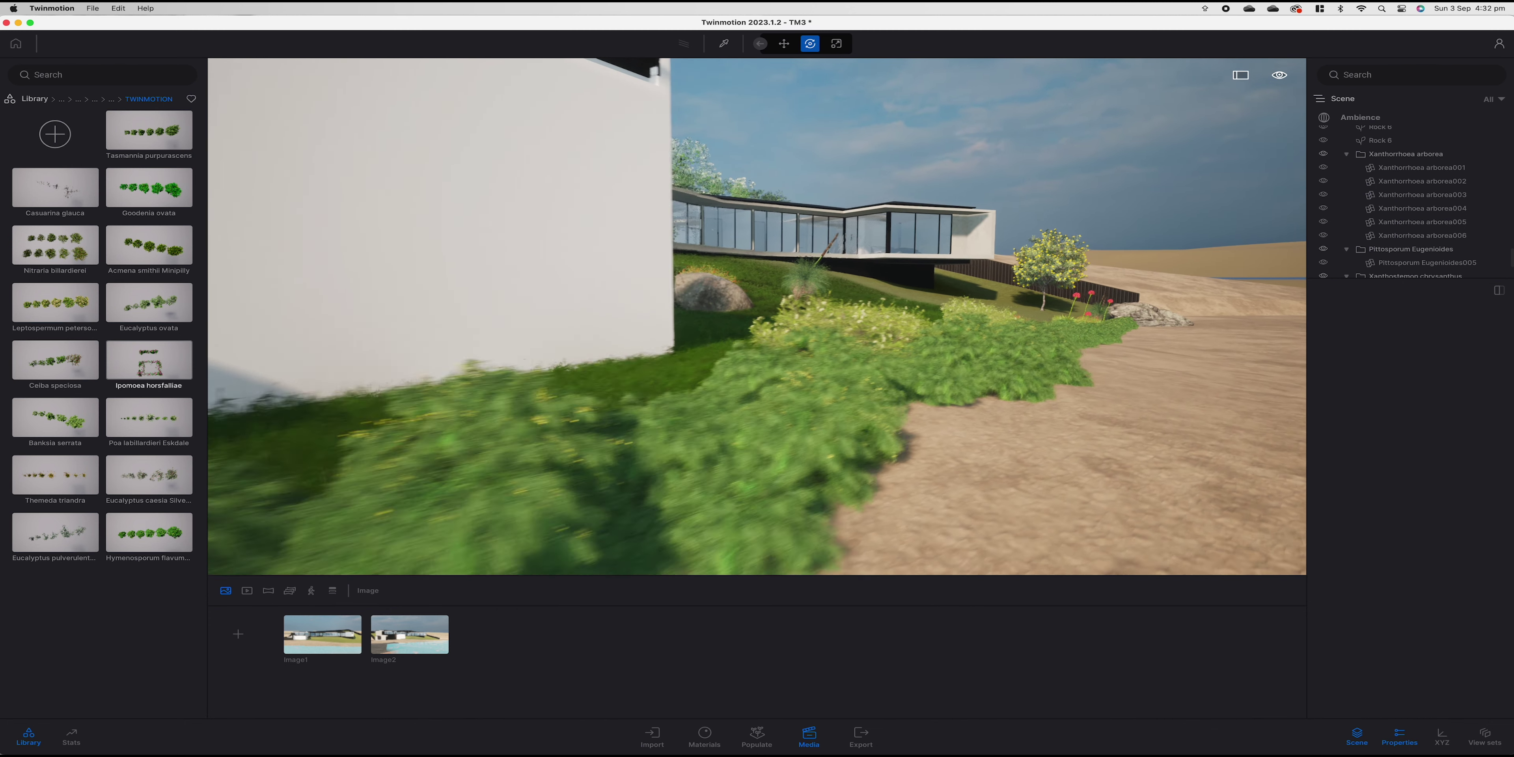
key("w")
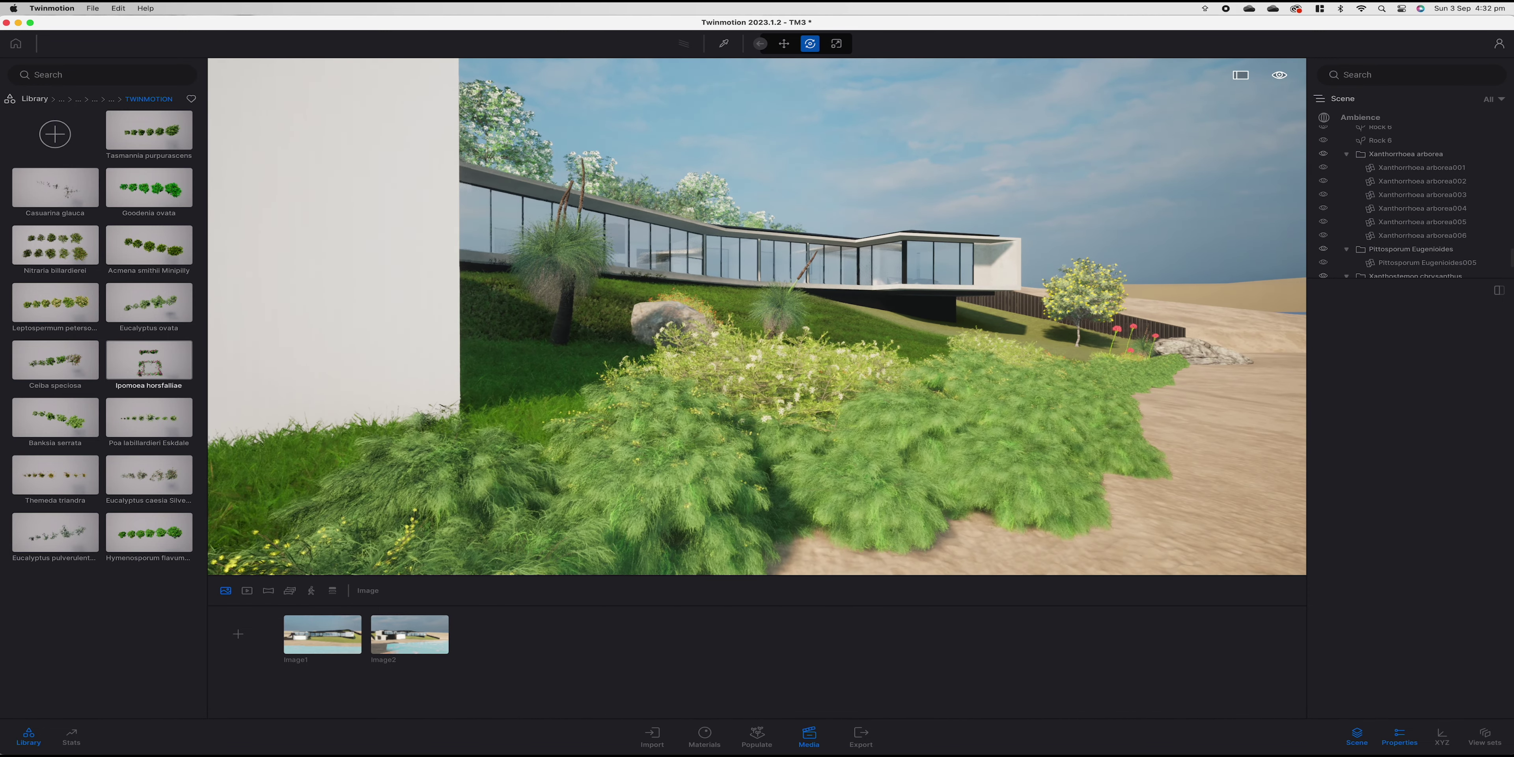
key("w")
key("s")
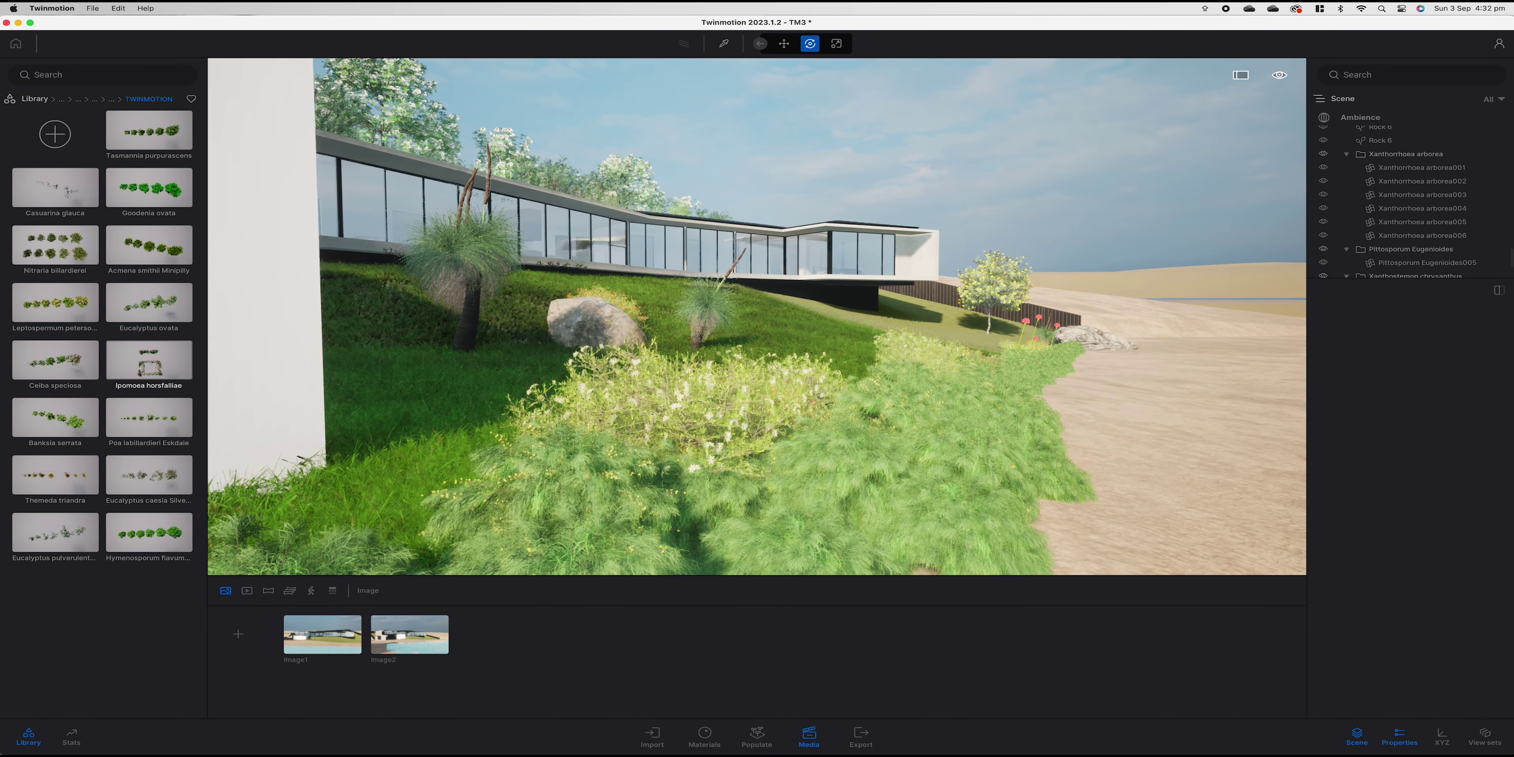
key("w")
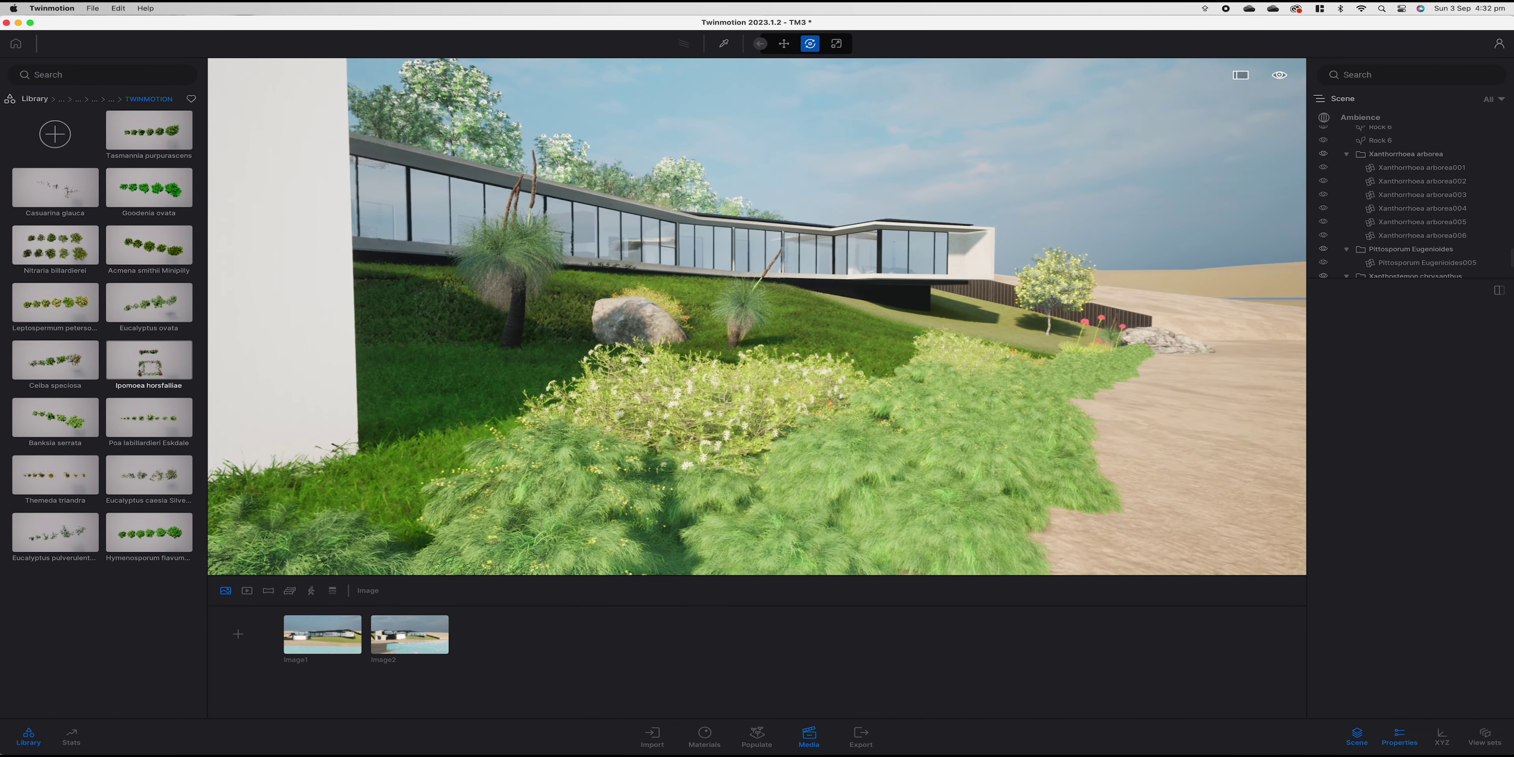
Recall the Image2 view and inspect the shrub border, flowering tree and rocks towards the far end of the house.
mouse_move(422, 639)
left_click(411, 634)
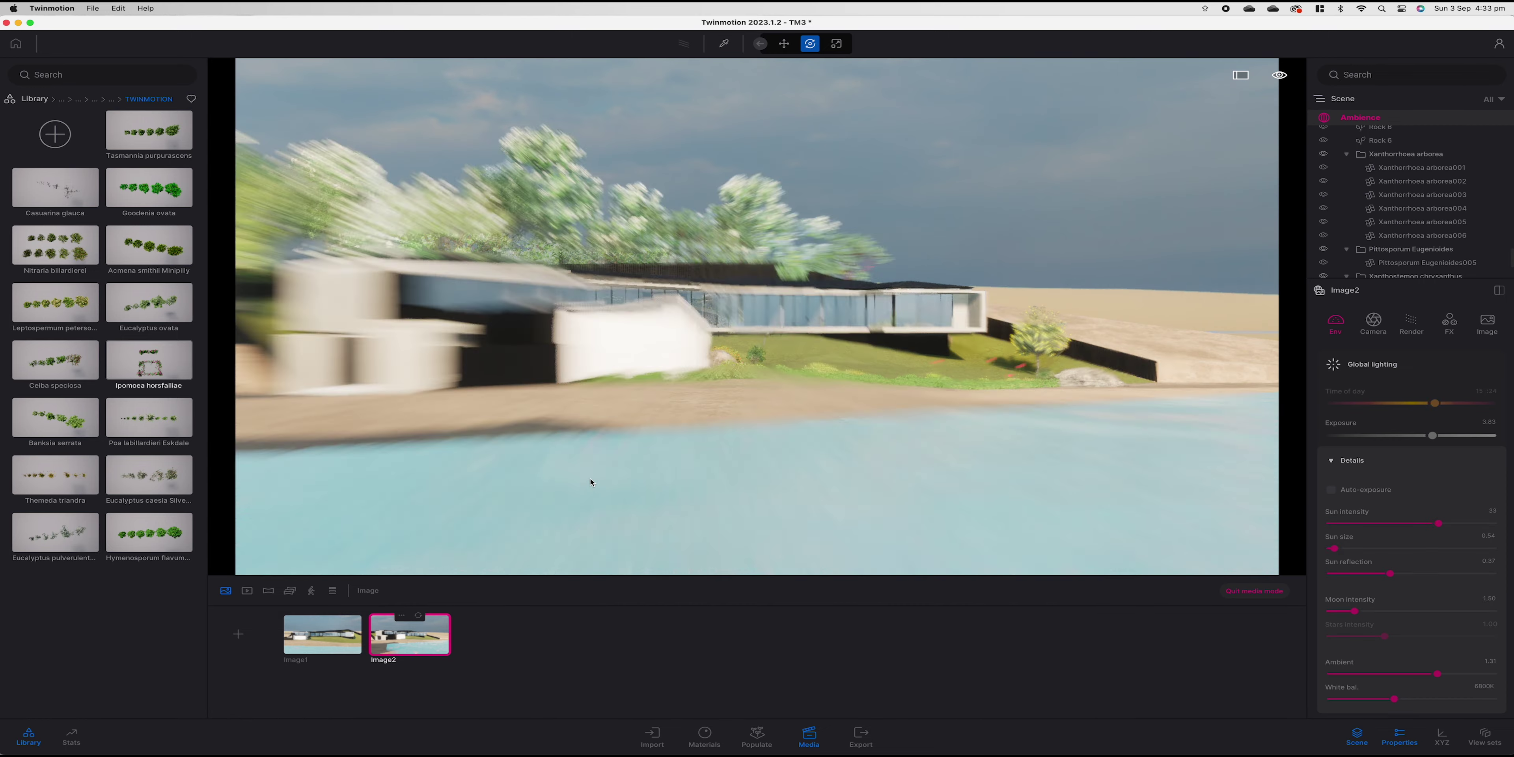
key("w")
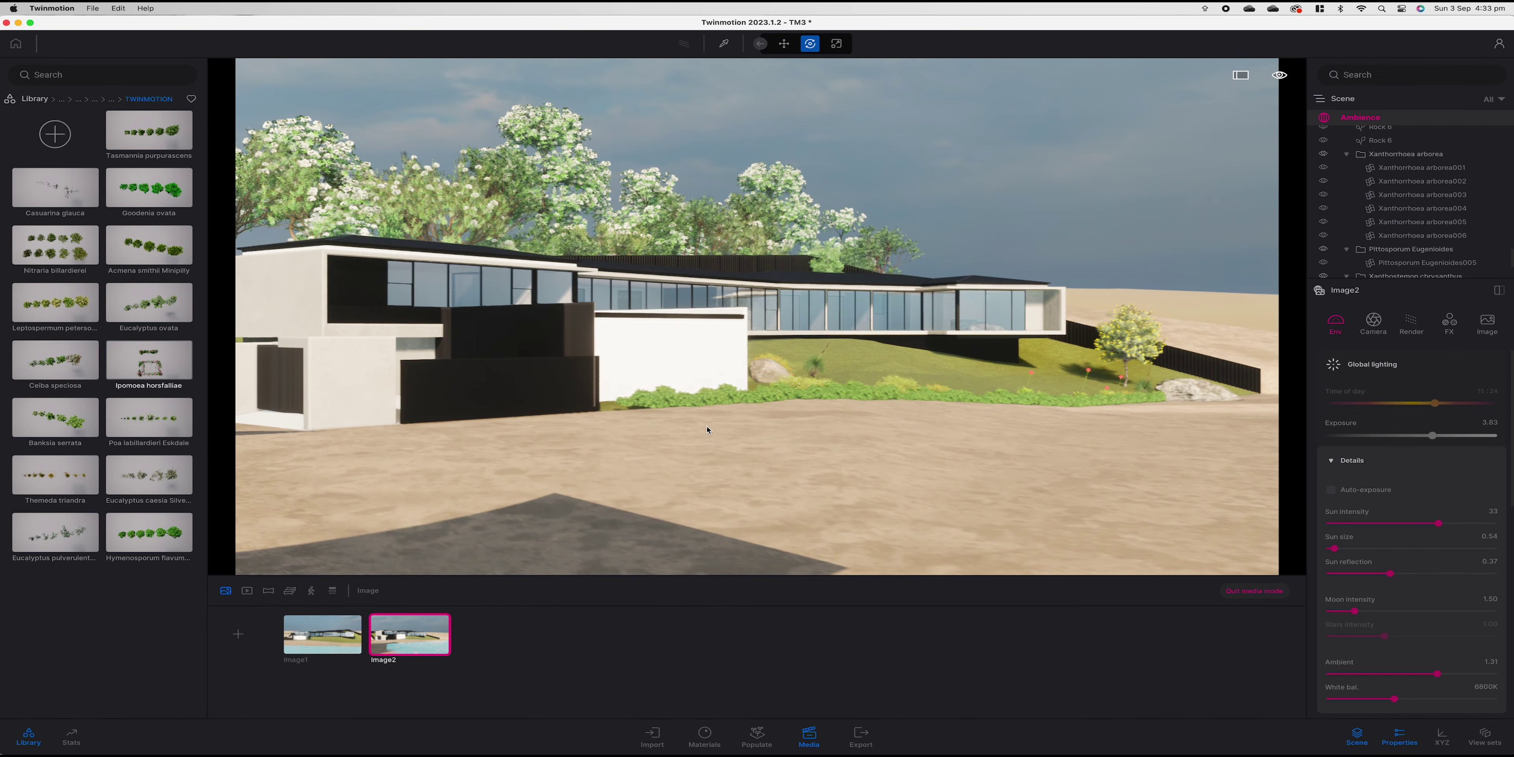
key("w")
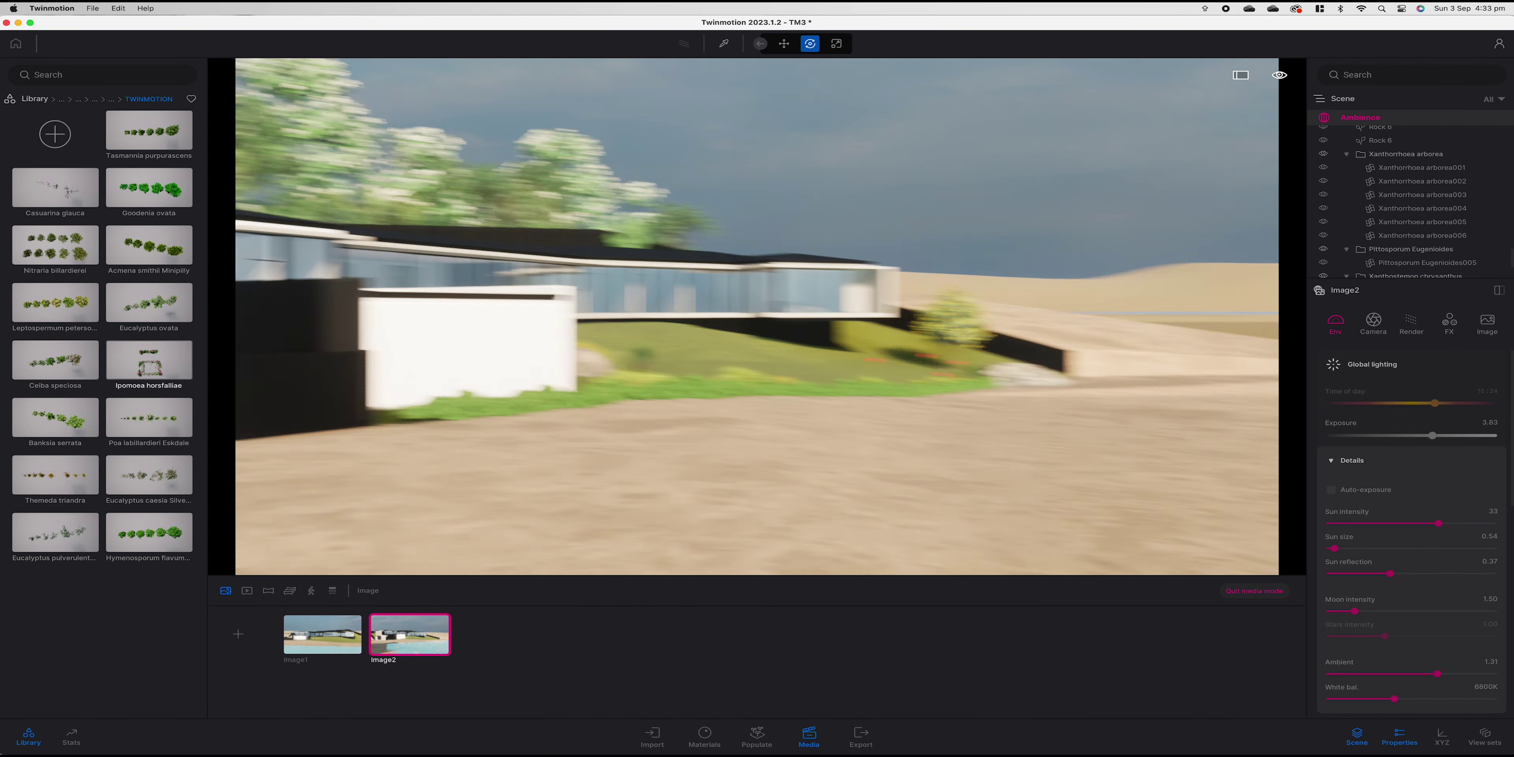
key("w")
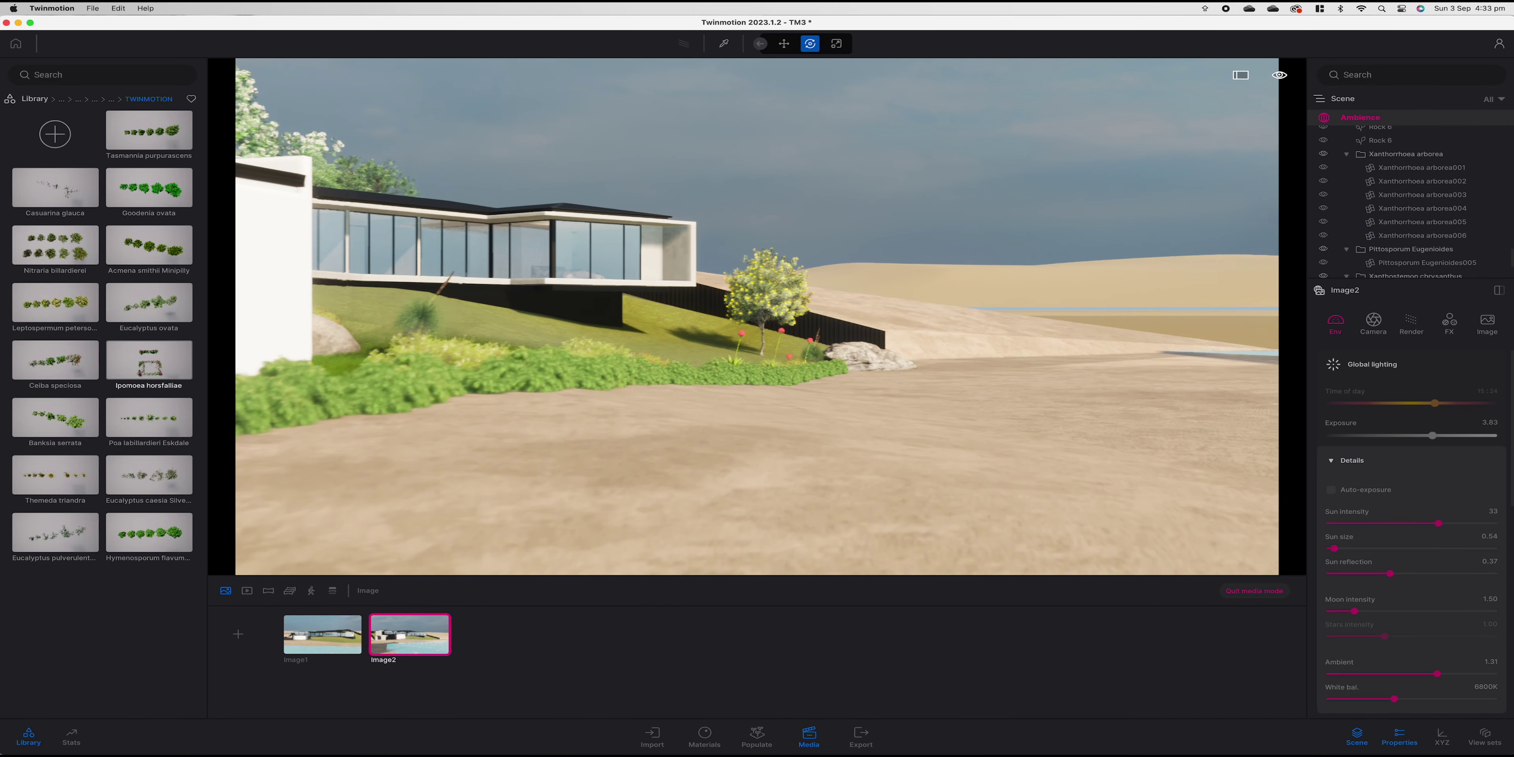
key("w")
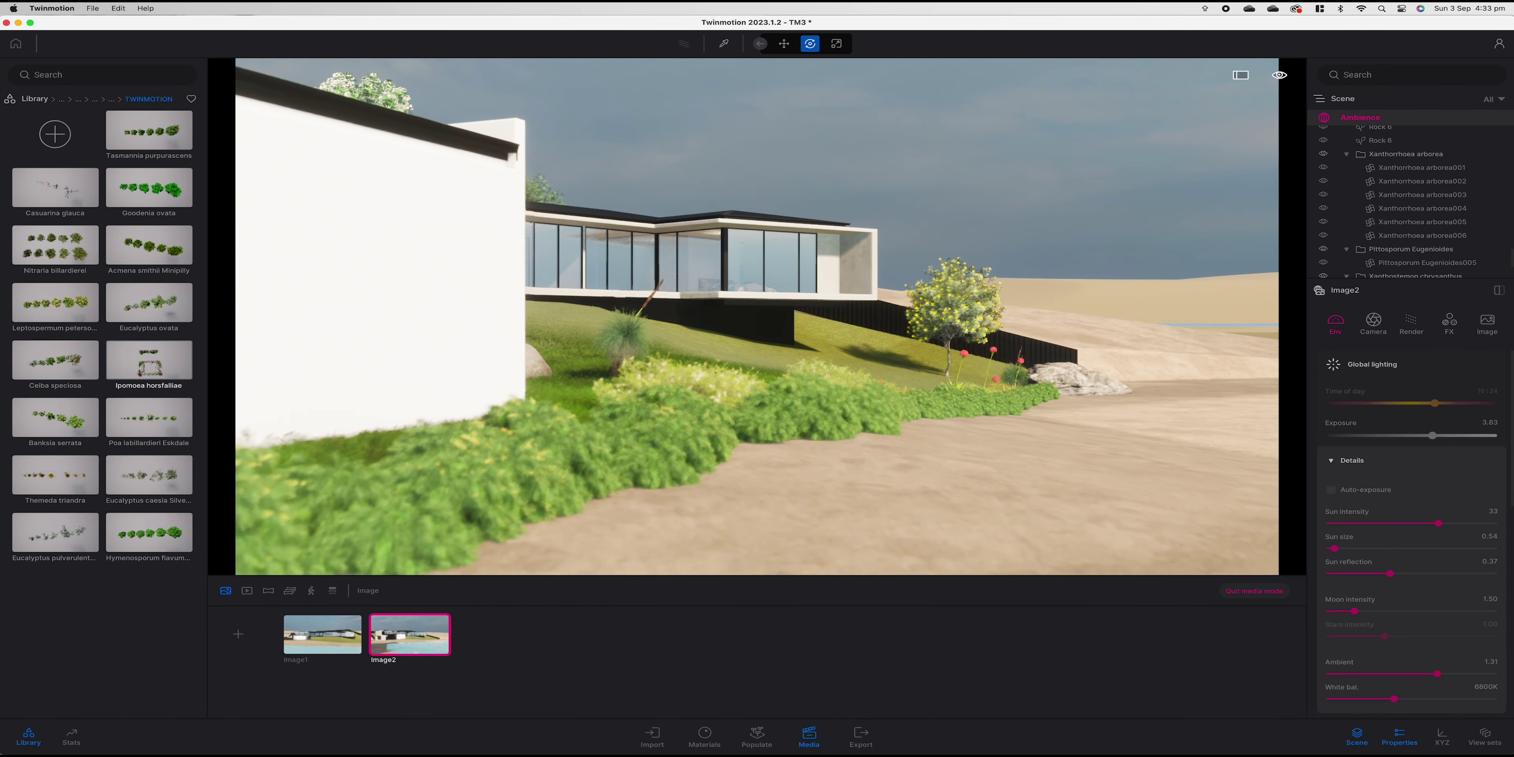
Create a new image view framing the shrub border, lawn rock and far end of the house.
key("w")
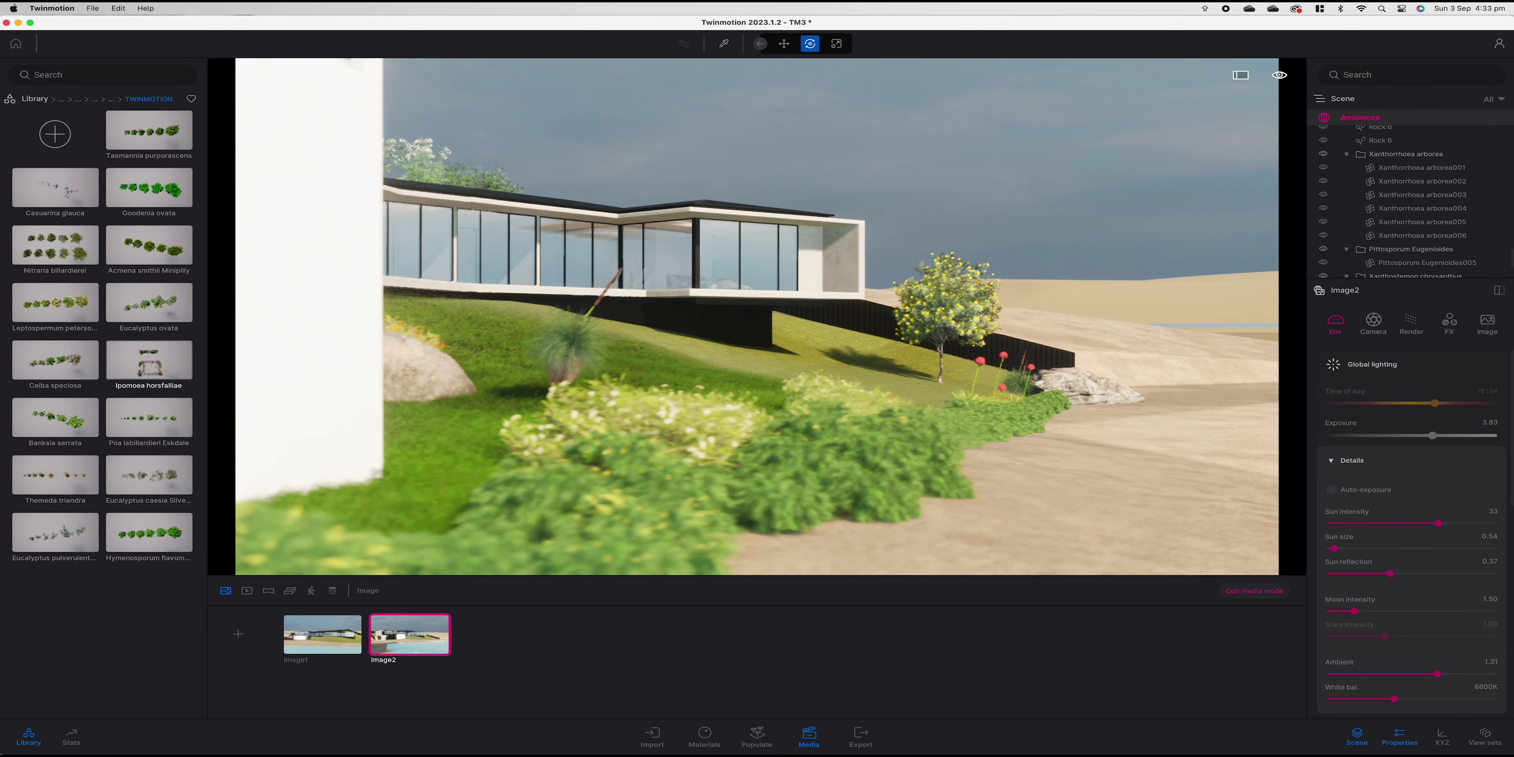
key("w")
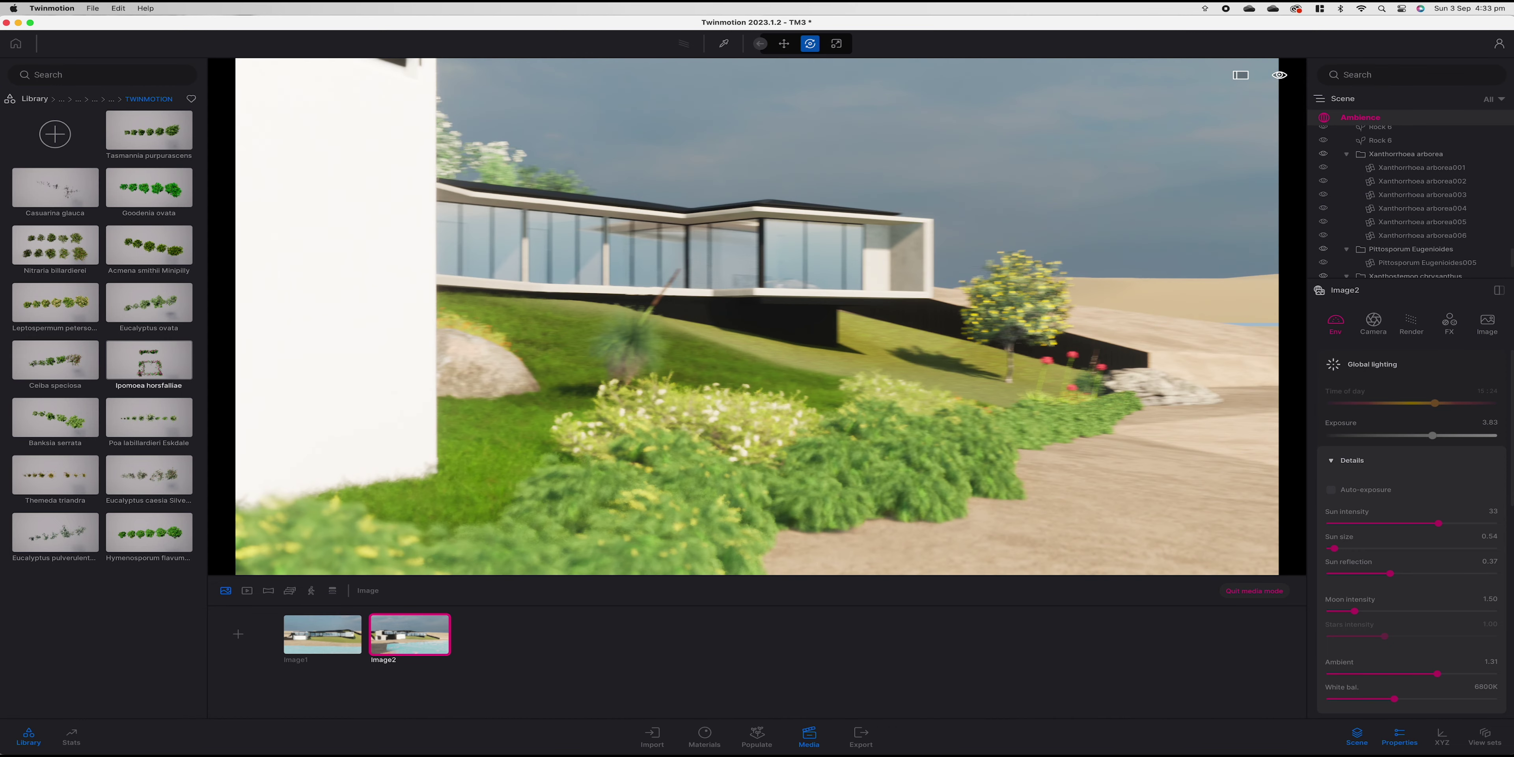
left_click(241, 636)
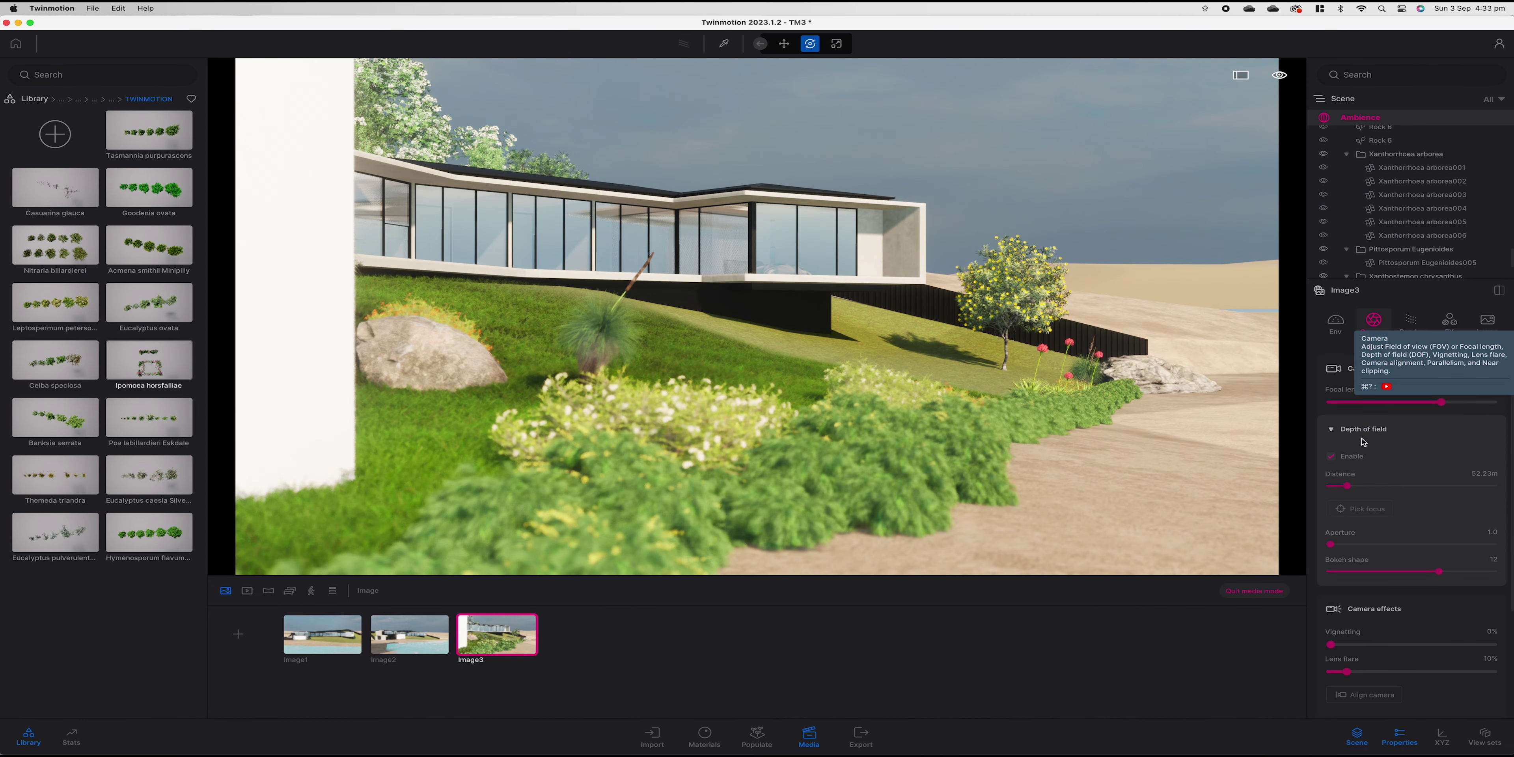
Focus the Image3 camera's depth of field on the end wall of the house, and quit media mode.
left_click(1373, 322)
left_click(1354, 509)
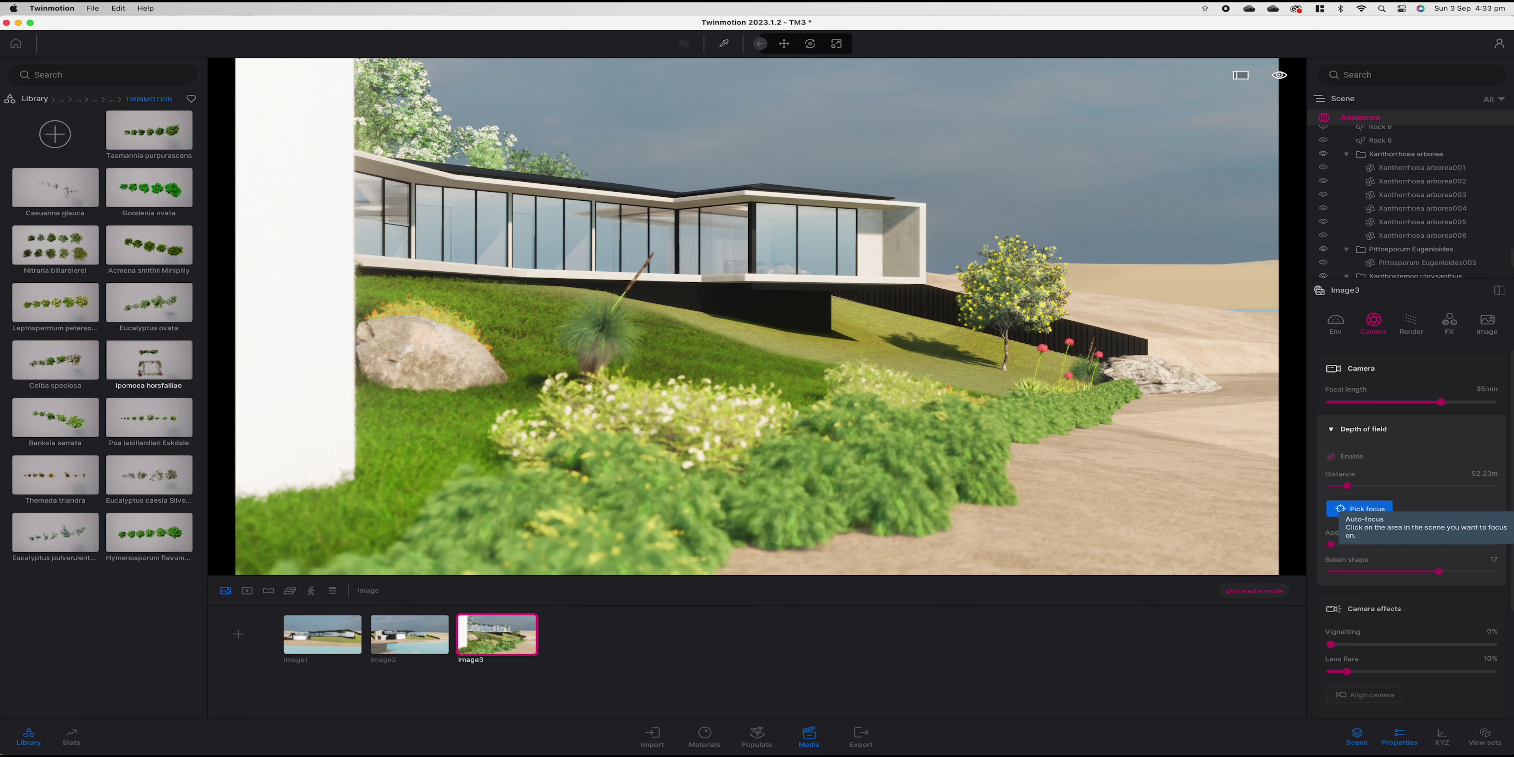
left_click(889, 253)
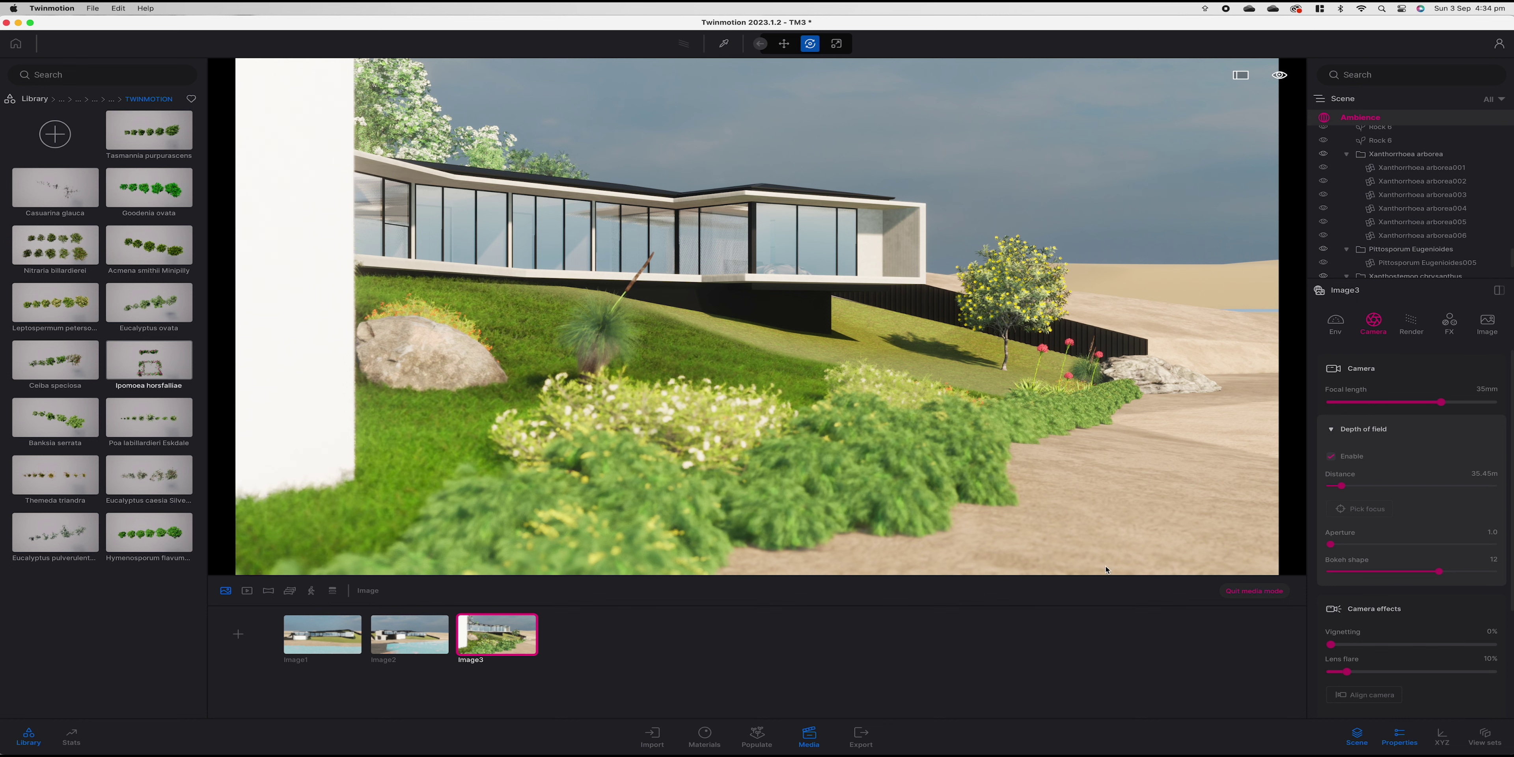
left_click(1256, 591)
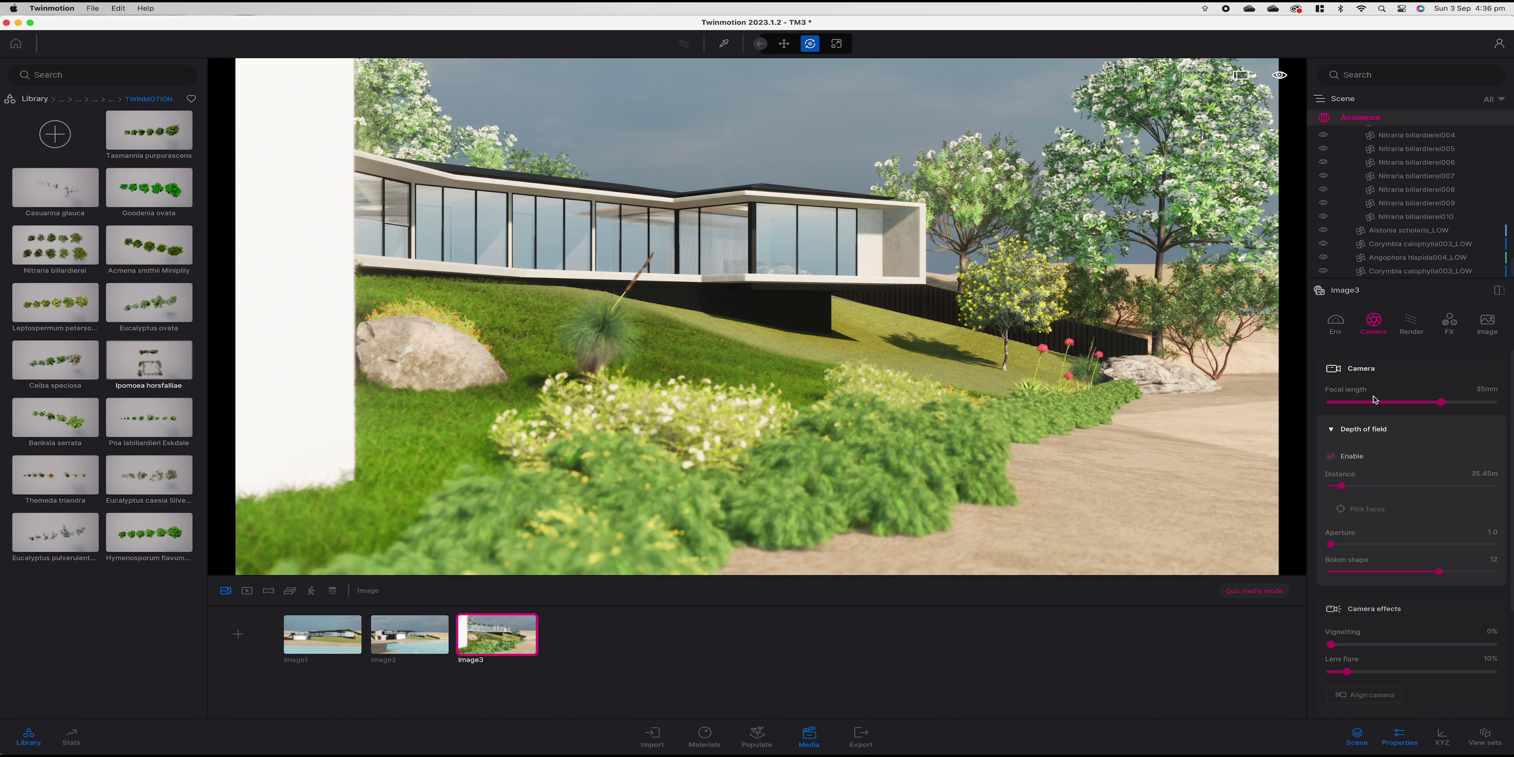
Disable depth of field for the Image3 camera.
left_click(1332, 458)
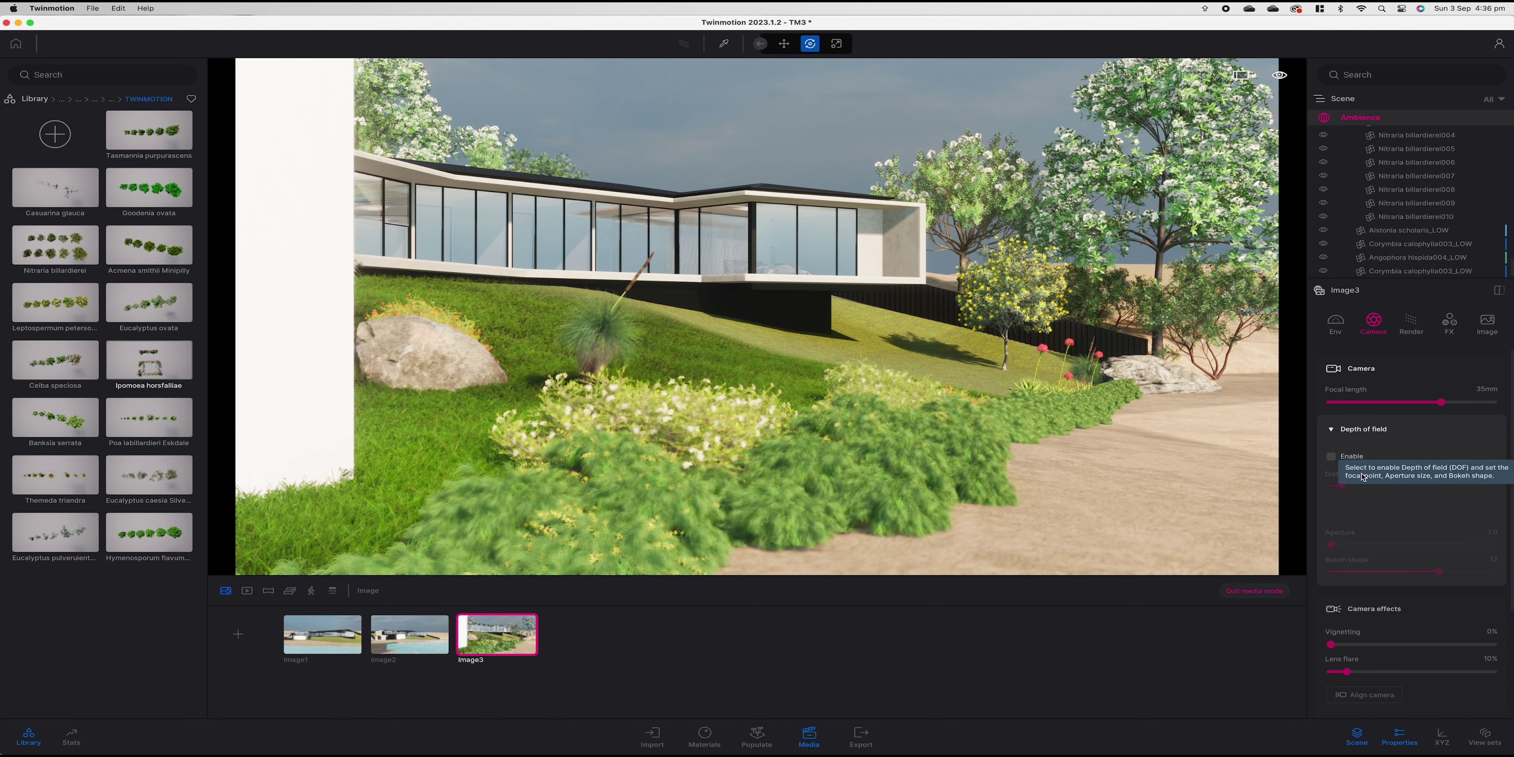
mouse_move(509, 618)
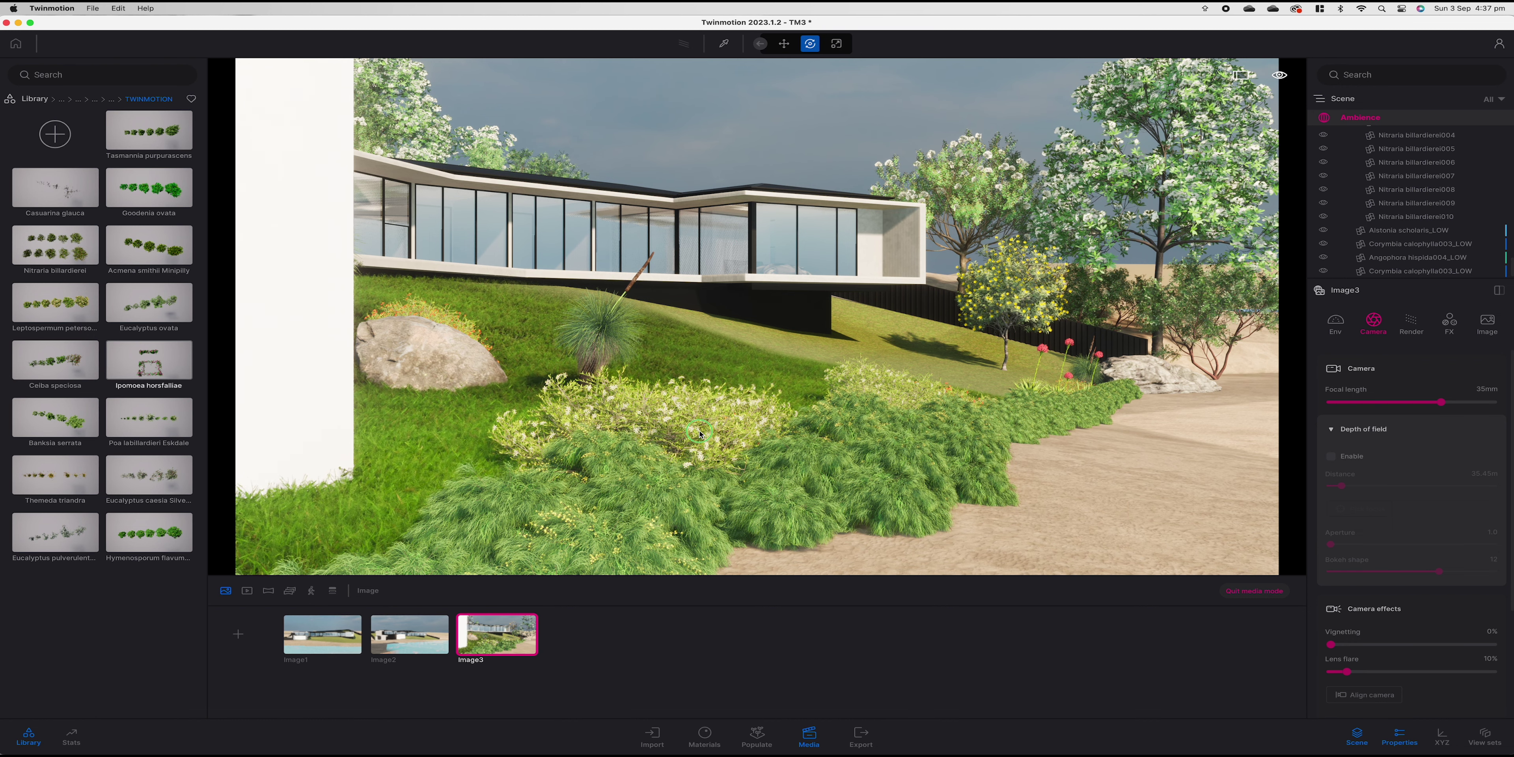
Examine the shrub border and the yellow-flowering tree up close, and return to the Image3 view.
scroll(700, 432, "up", 5)
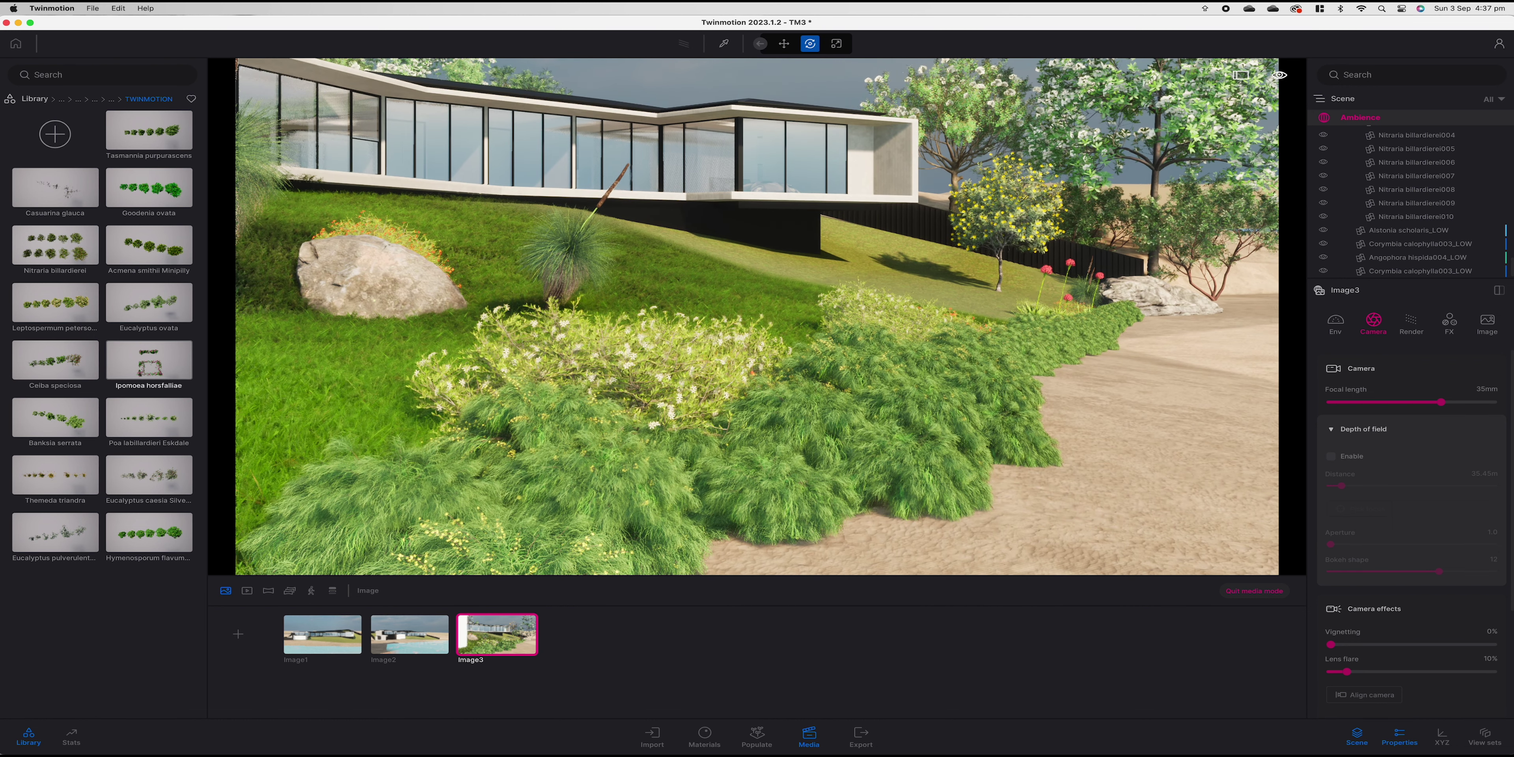
scroll(700, 433, "up", 5)
scroll(699, 433, "up", 5)
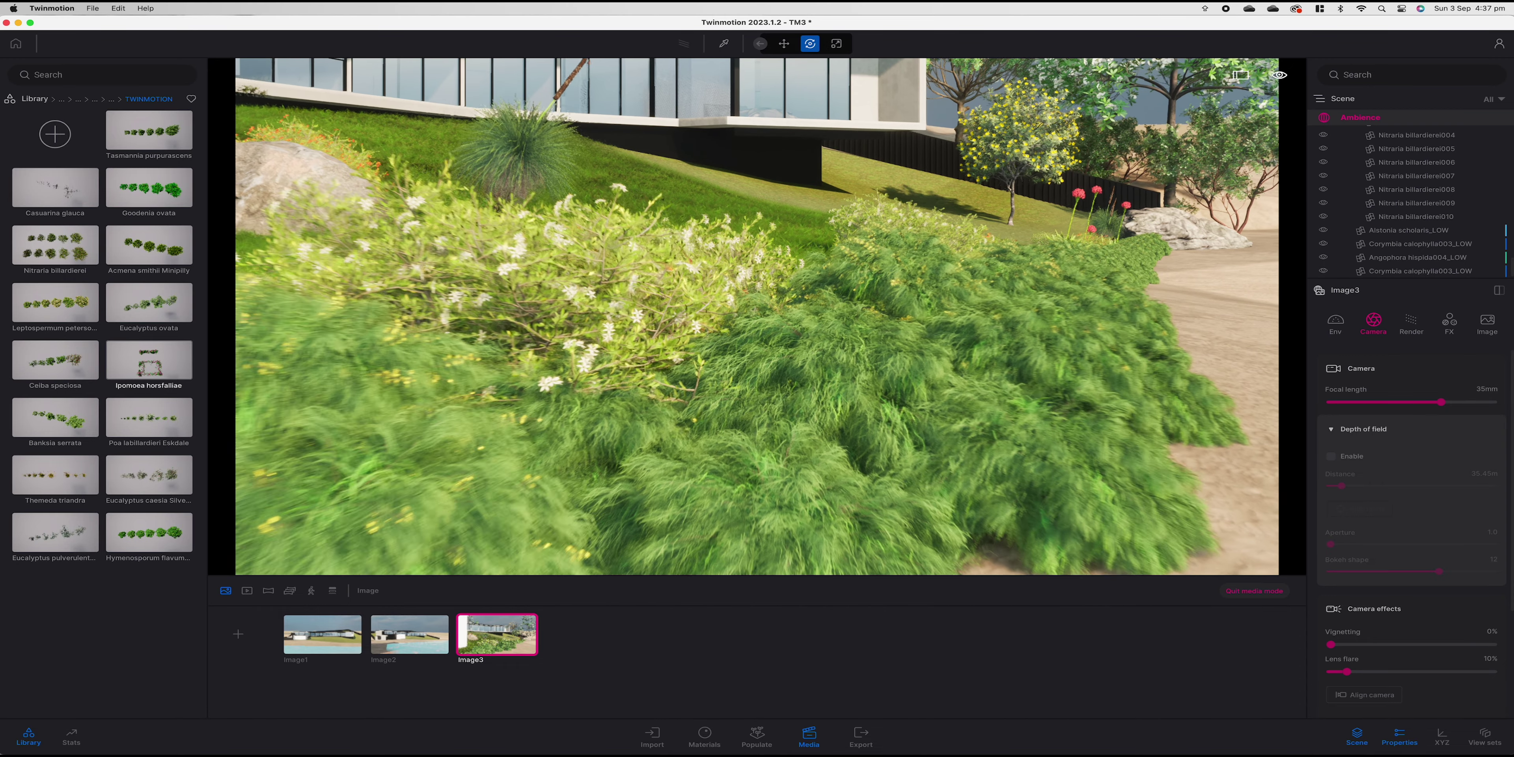
scroll(700, 433, "down", 2)
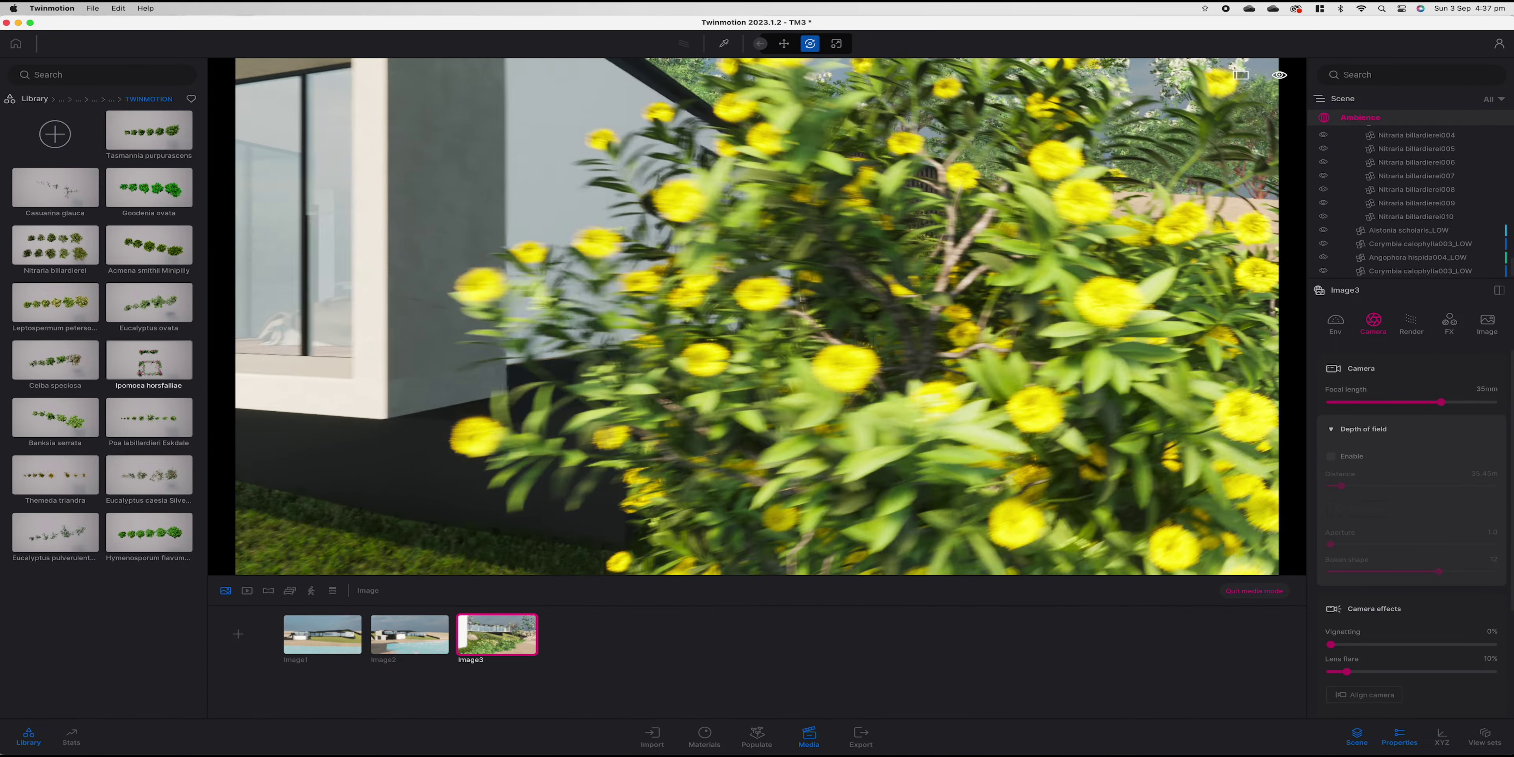
key("w")
key("w")
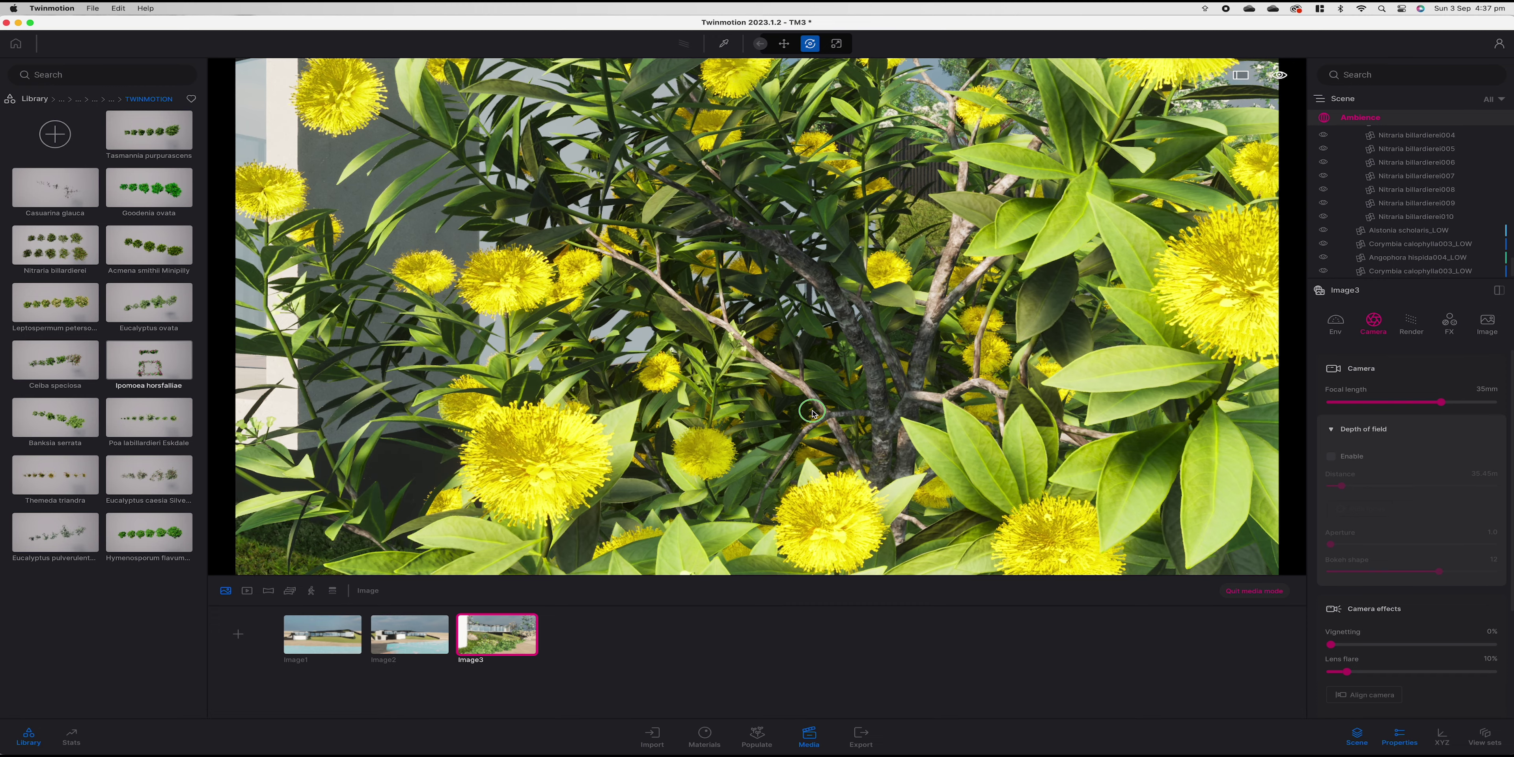
key("a")
key("s")
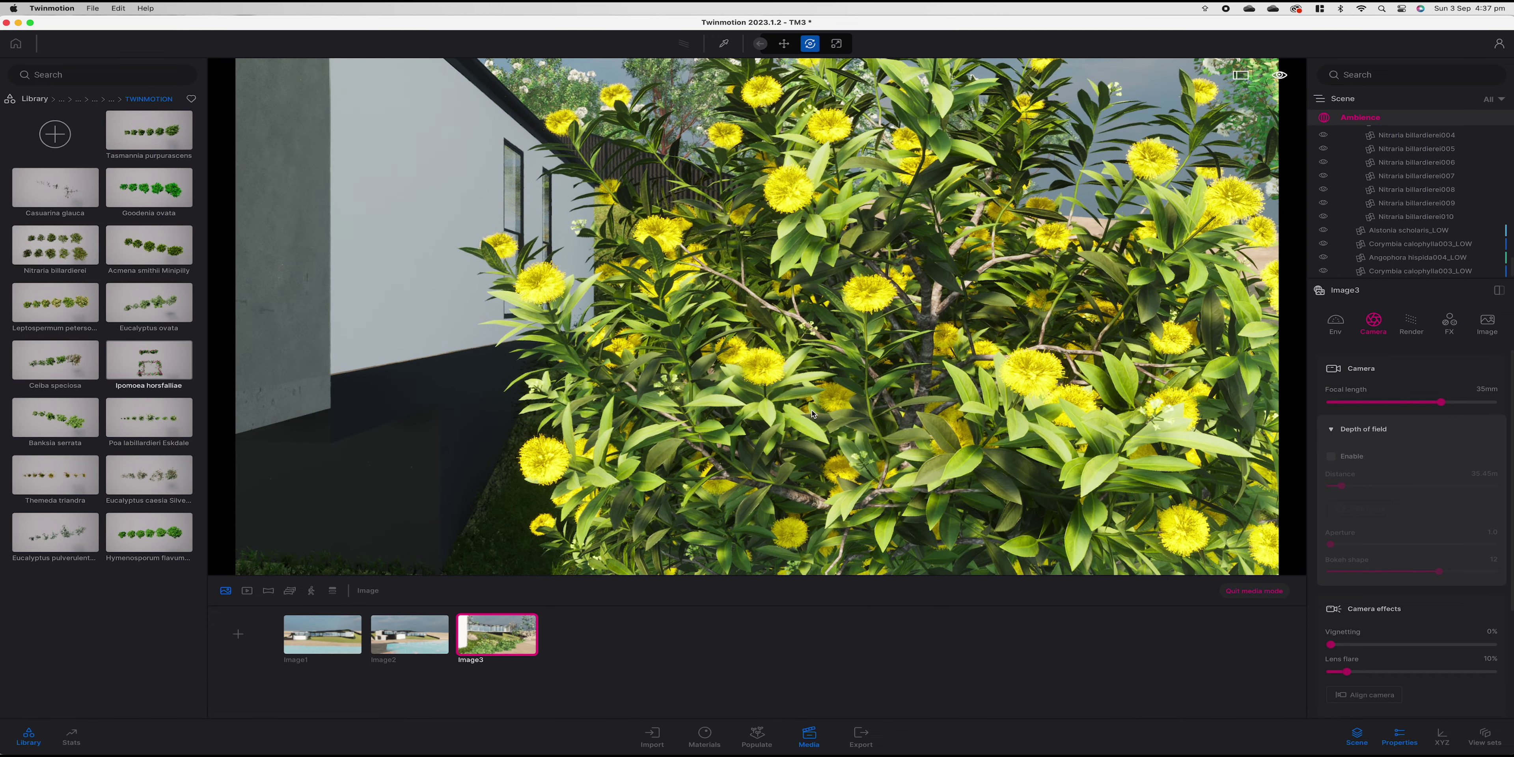
key("s")
right_click_drag(706, 407, 769, 410)
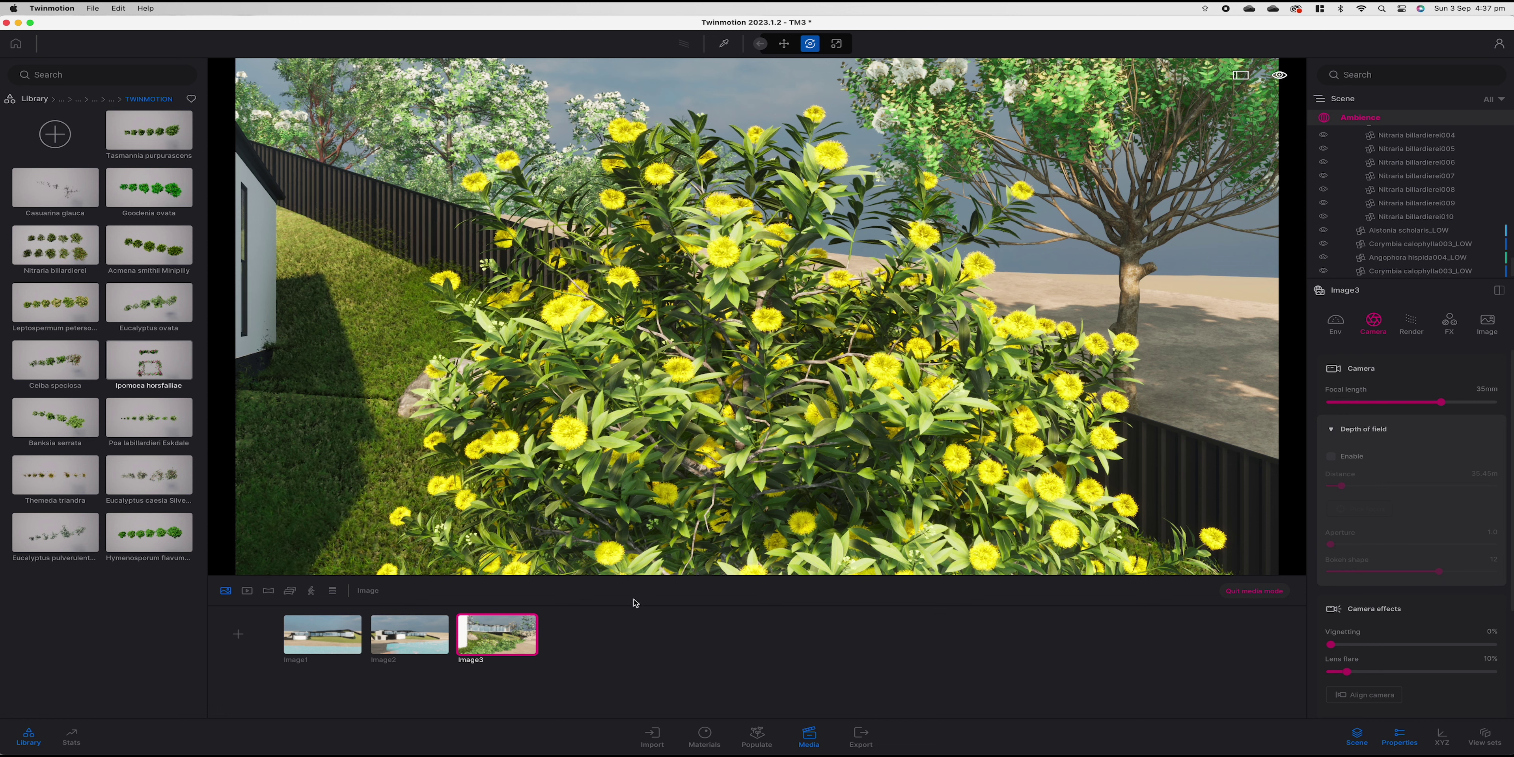
mouse_move(493, 641)
left_click(492, 641)
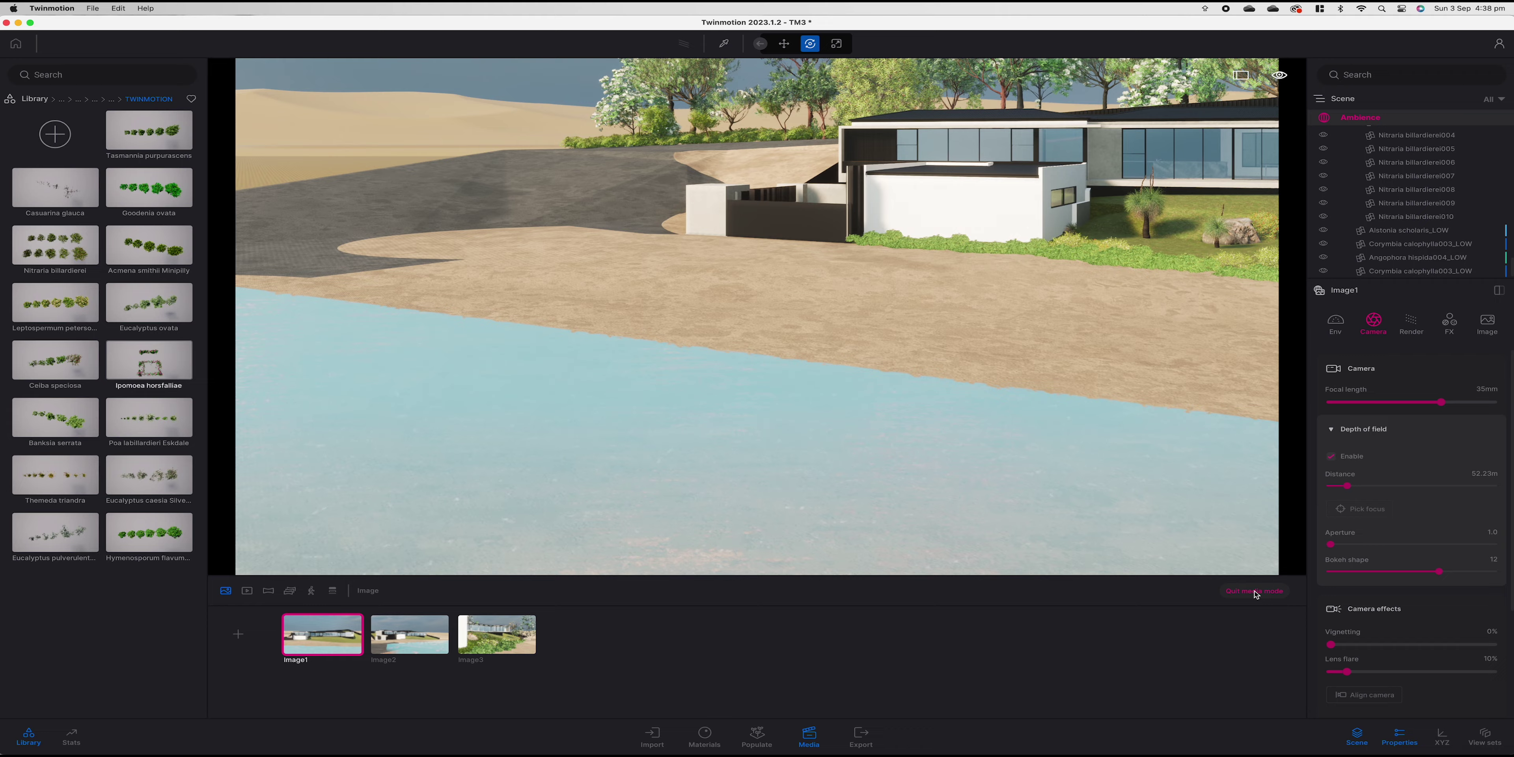
Quit media mode and place a Box 1m primitive on the grass by the white wall, next to the slatted gate.
left_click(1256, 593)
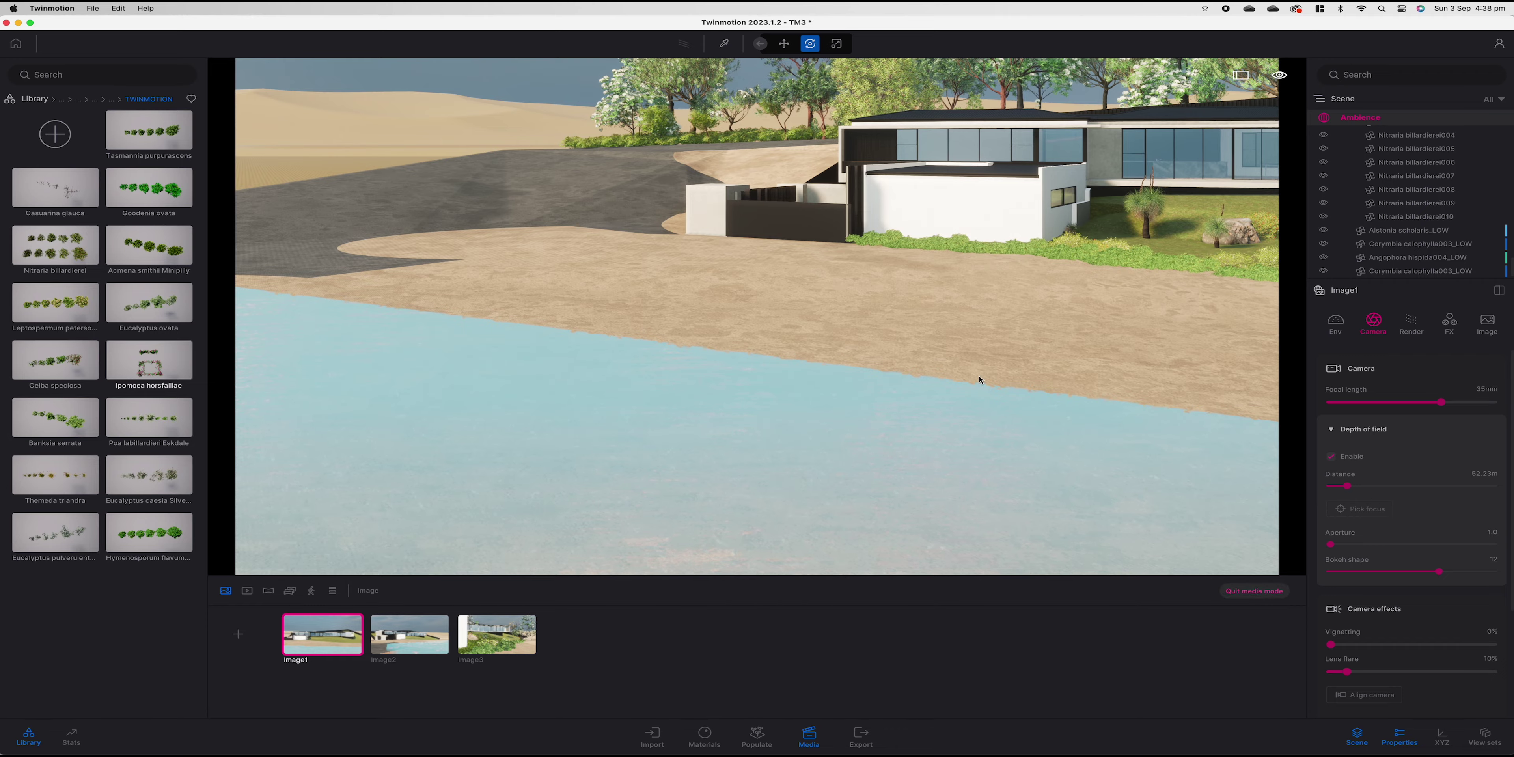
key("w")
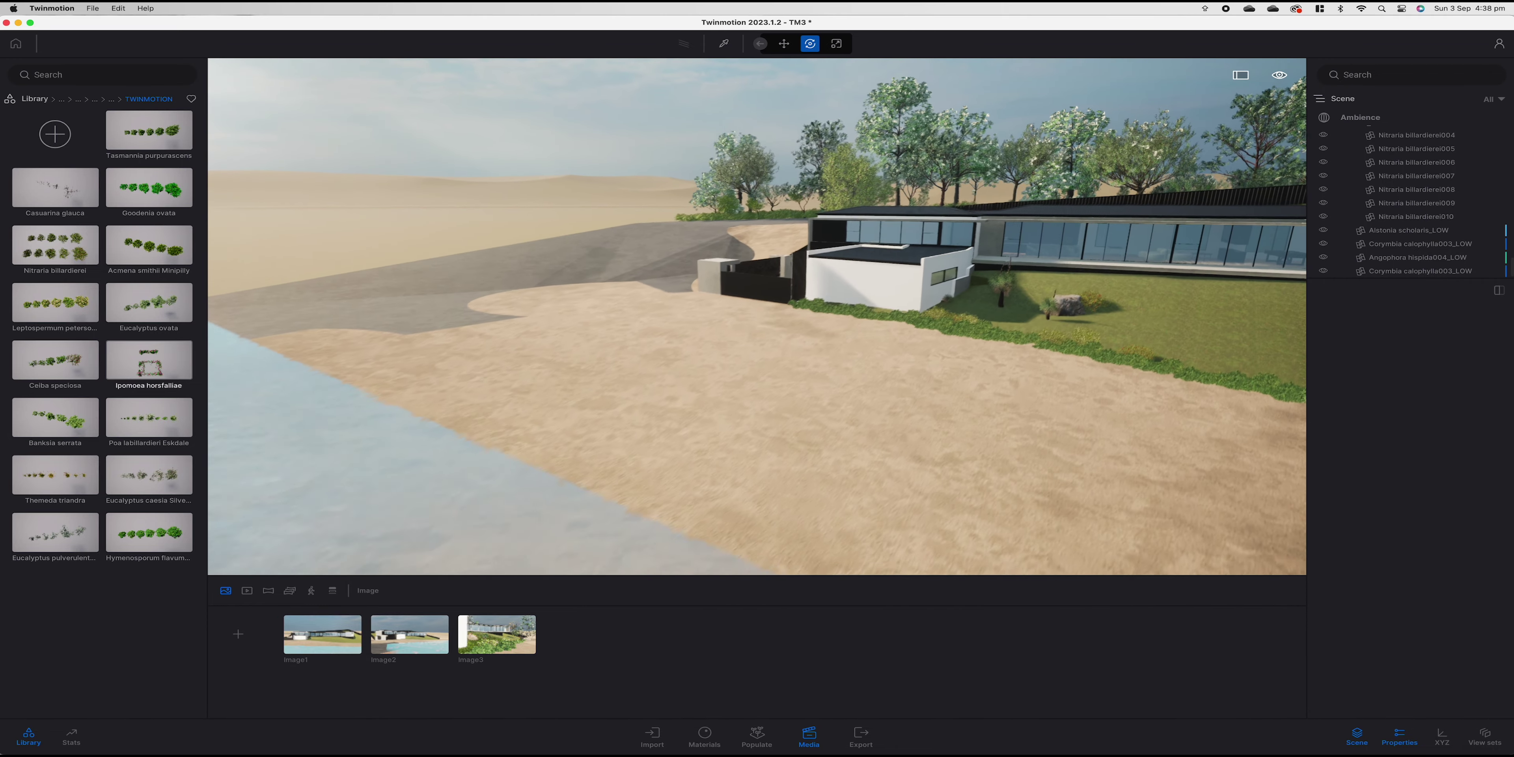
key("w")
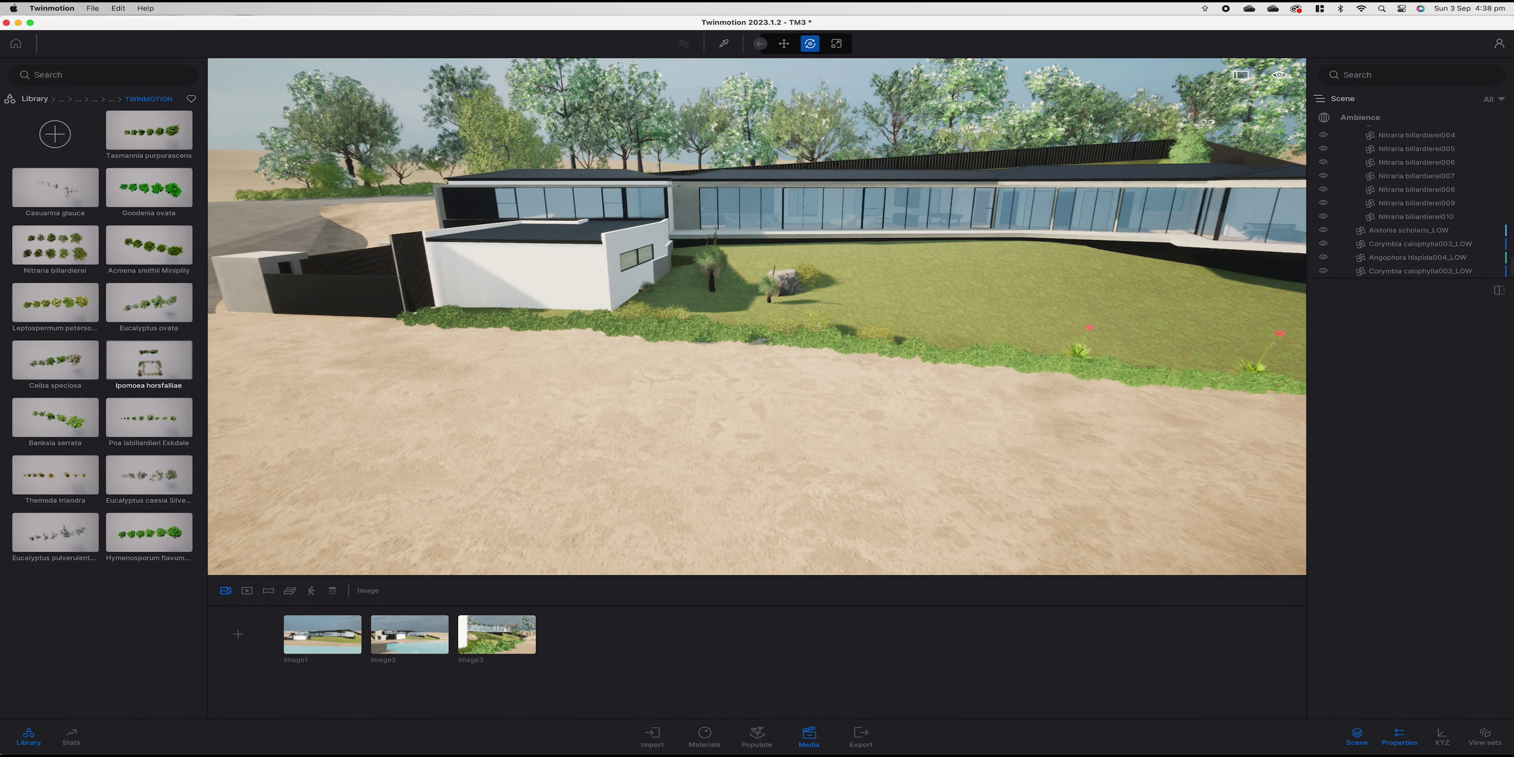
key("w")
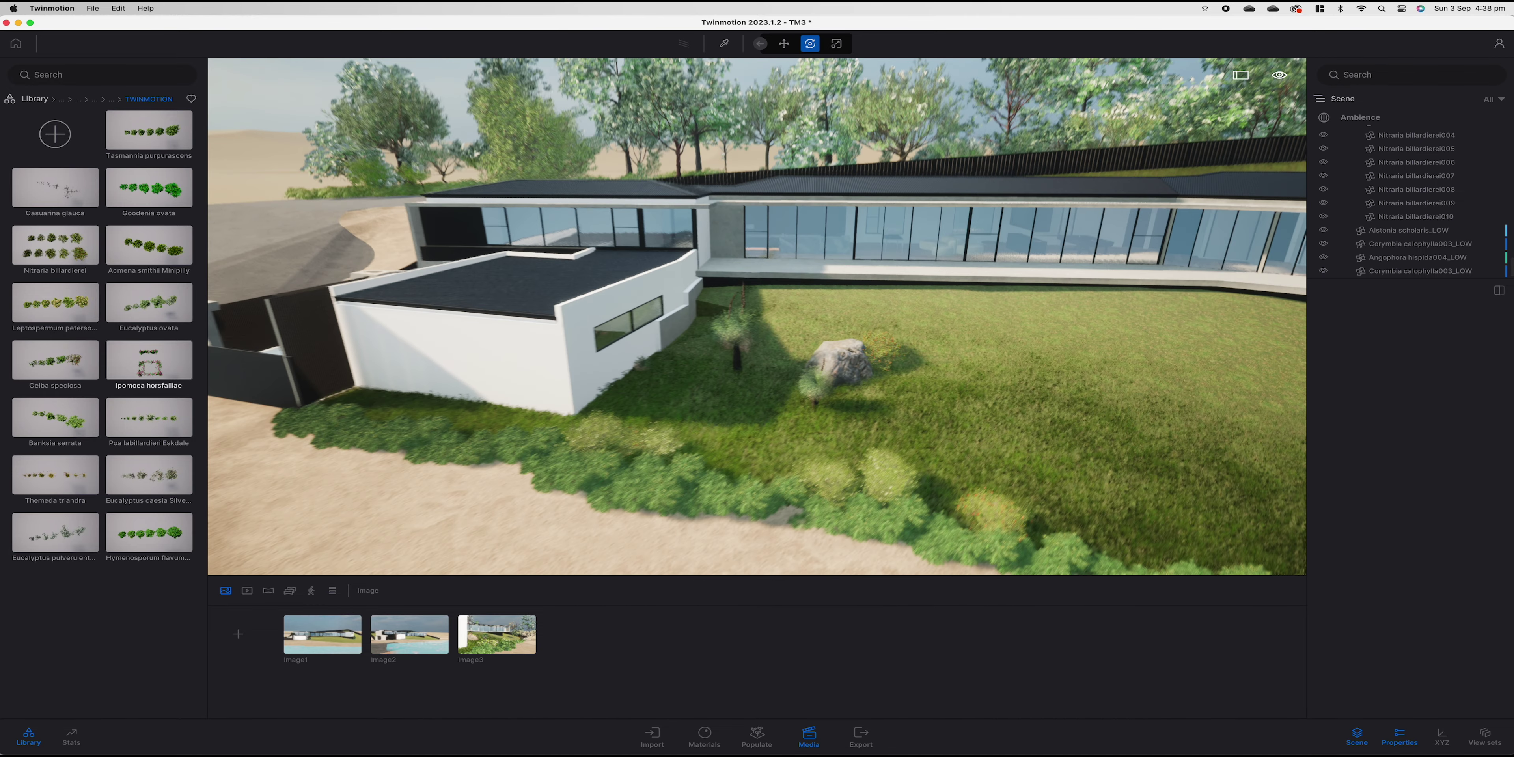
key("w")
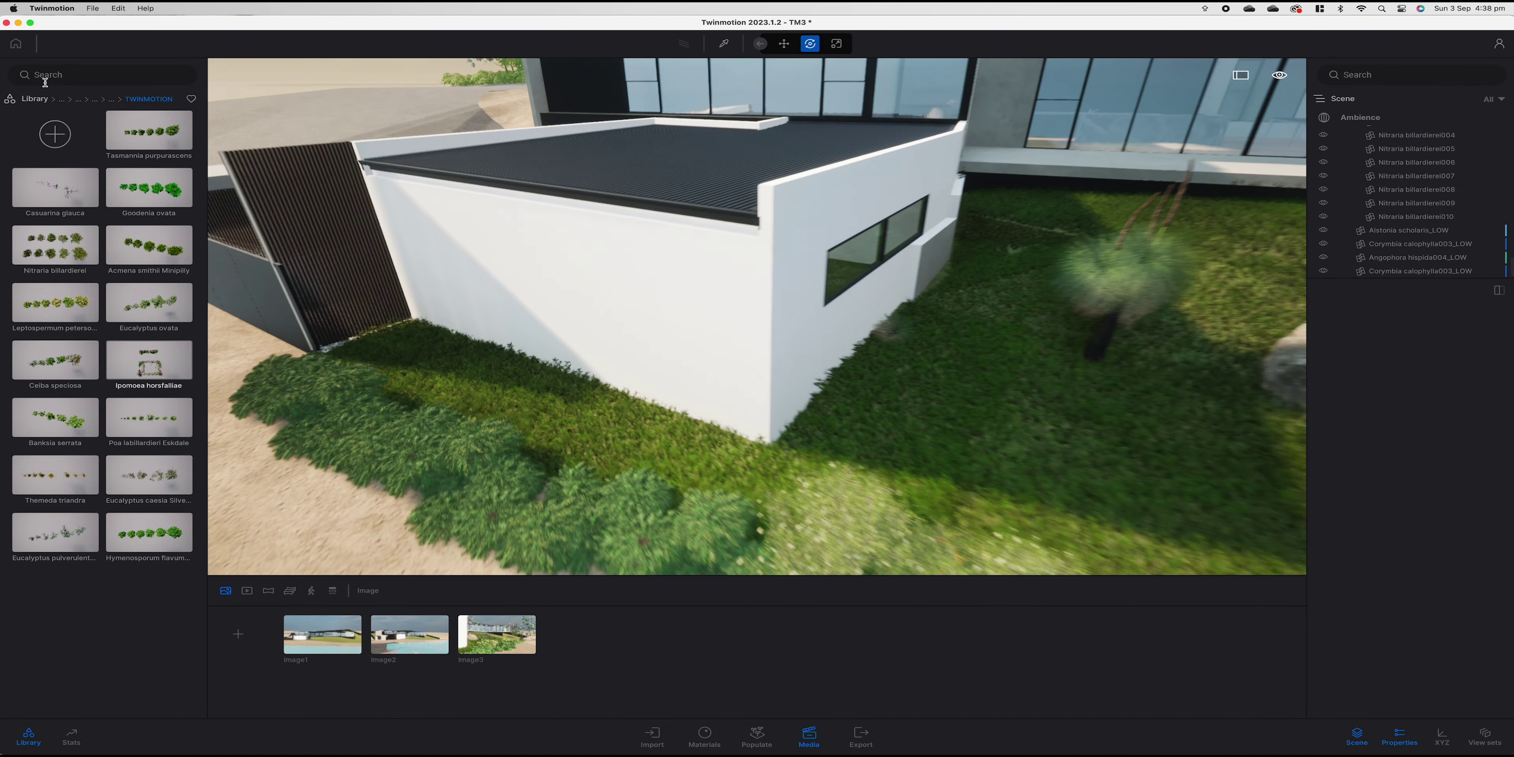
left_click(35, 99)
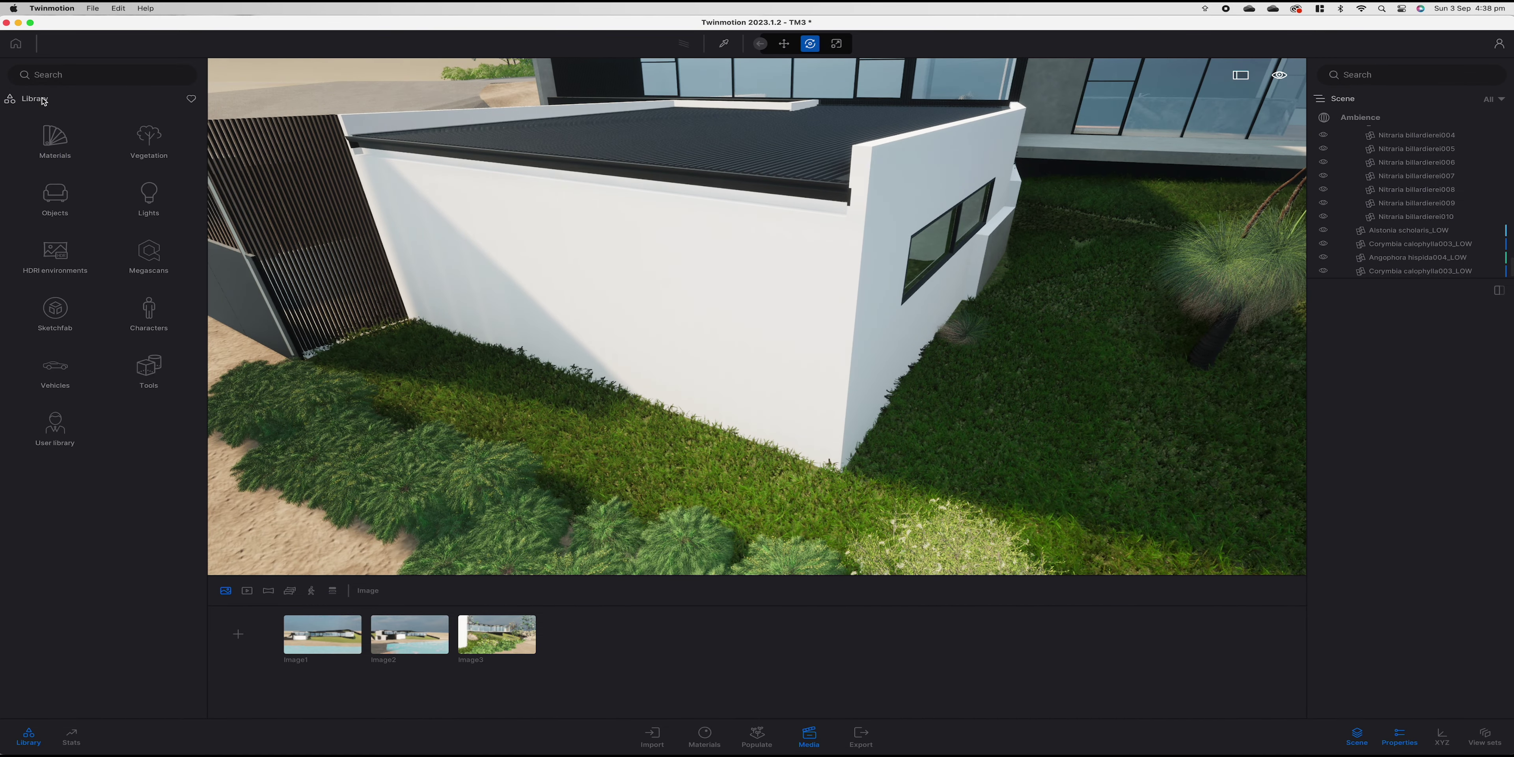
left_click(70, 194)
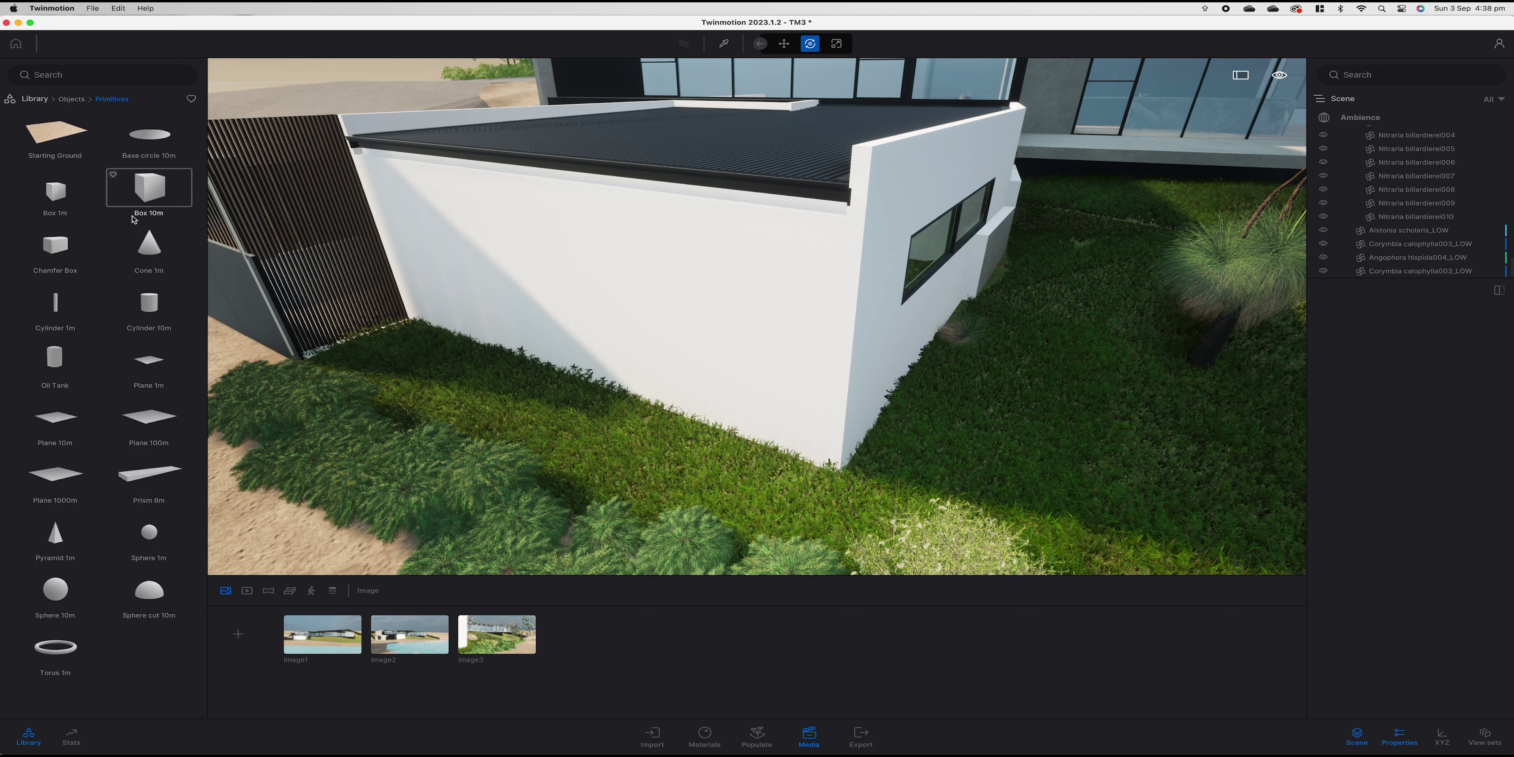
left_click_drag(386, 371, 419, 371)
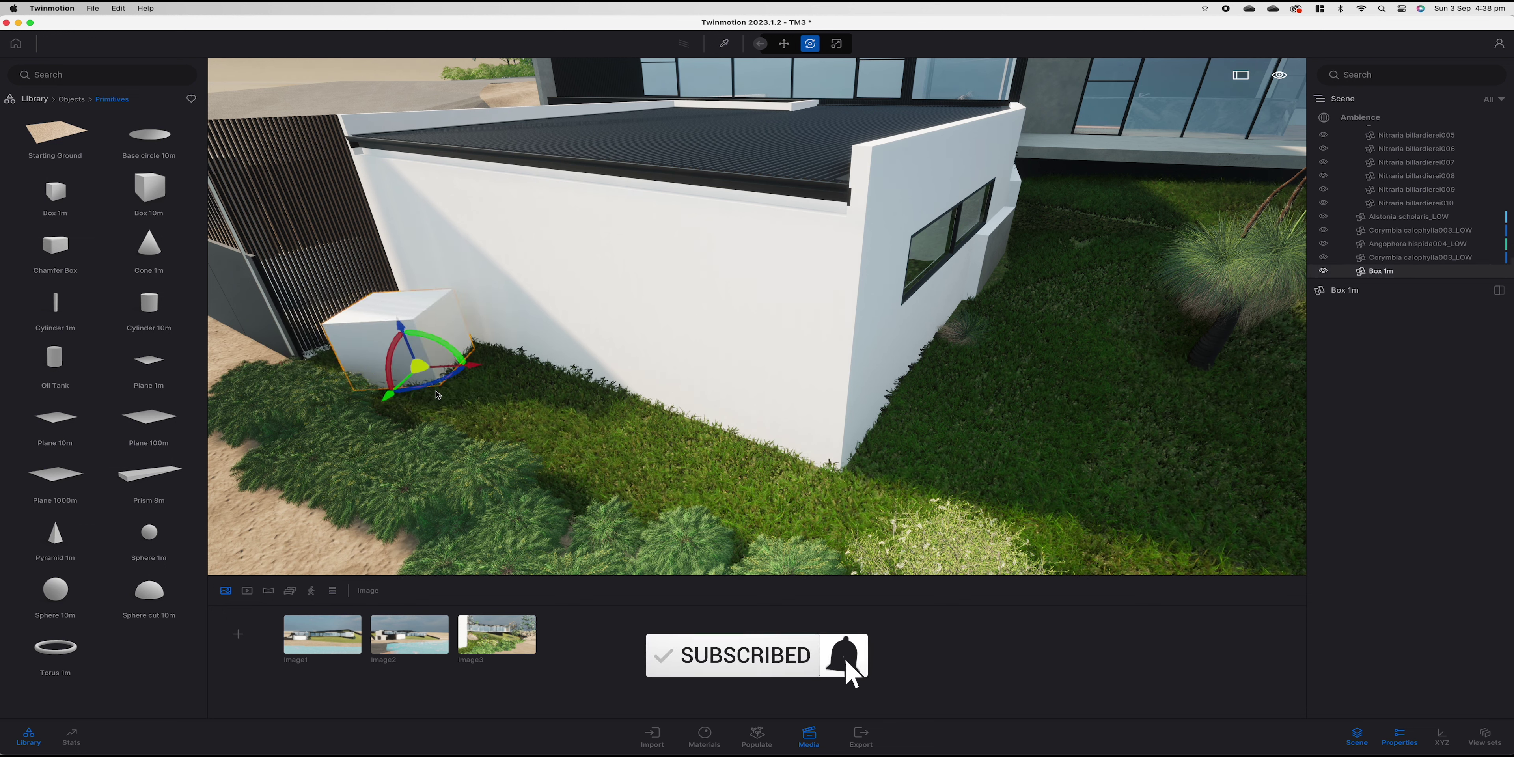
Rotate the box to line up with the white wall and scale it down into a flat rectangular slab.
left_click_drag(435, 386, 428, 390)
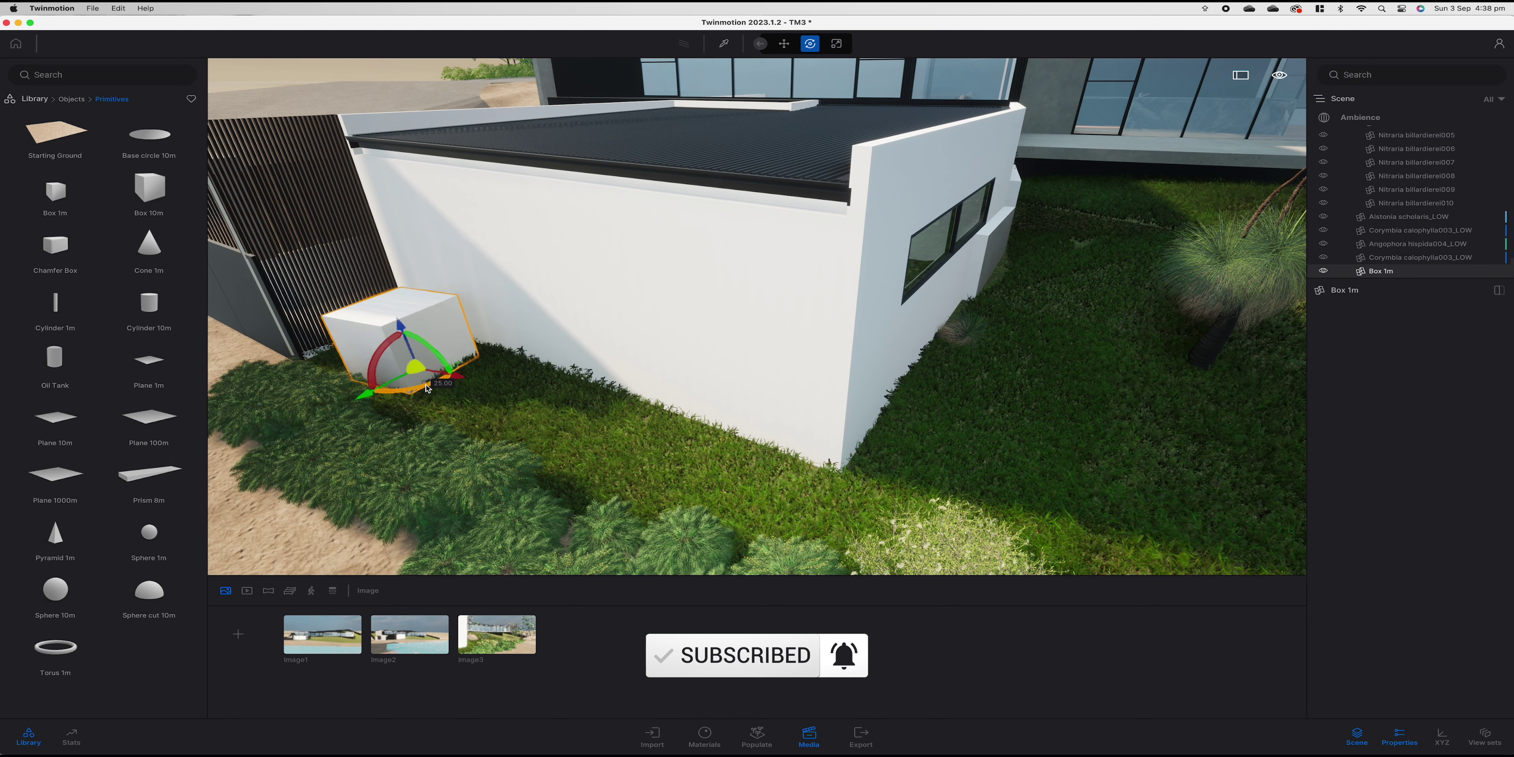
key("space")
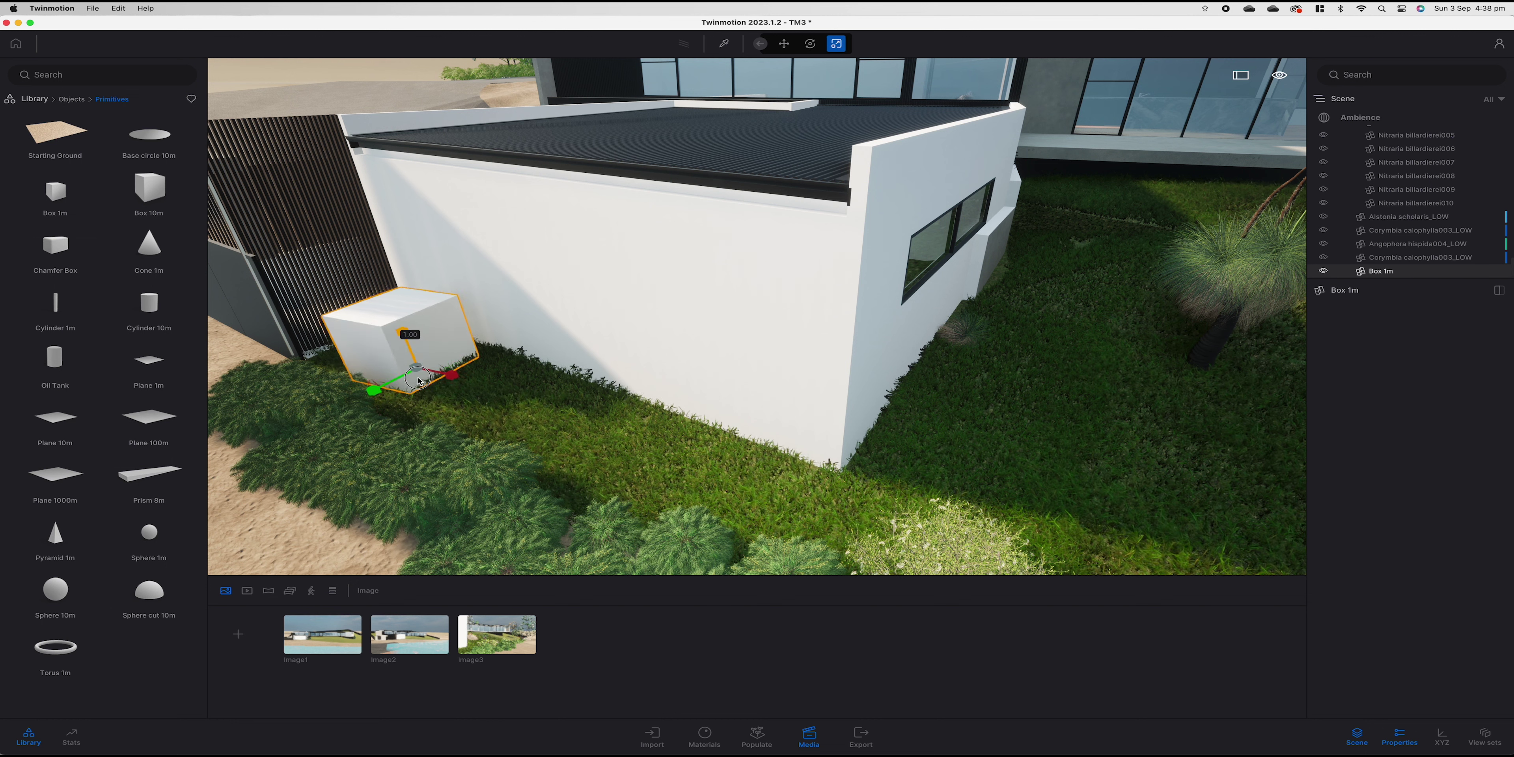
left_click_drag(419, 381, 428, 422)
left_click_drag(457, 378, 451, 398)
mouse_move(451, 398)
right_mouse_down()
mouse_move(523, 414)
mouse_move(432, 411)
right_mouse_up()
Move the slab into place on the grass strip between the wall and the shrubs, raising it slightly above the grass.
key("t")
left_click_drag(722, 451, 630, 484)
key("Tab")
key("Tab")
key("Tab")
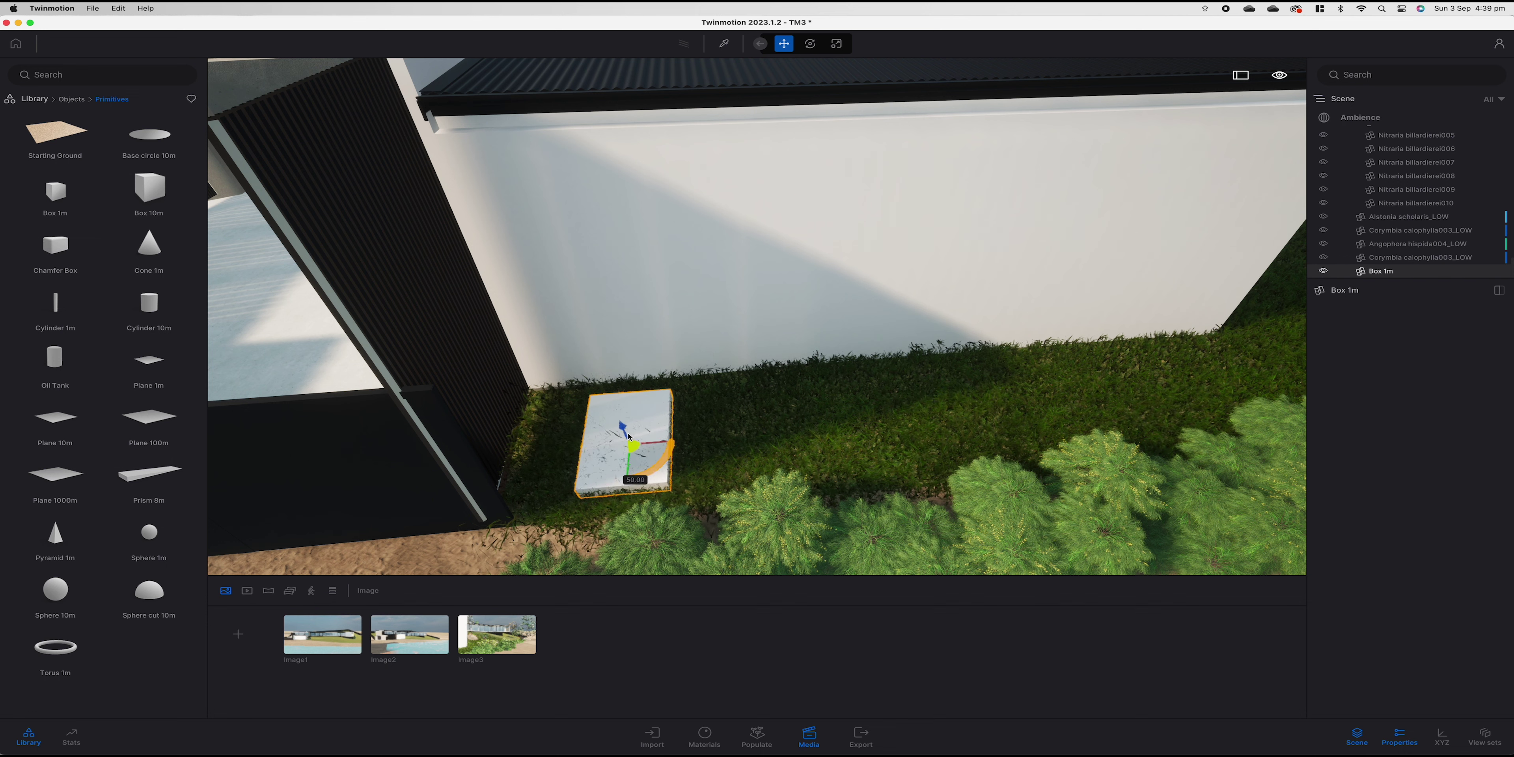
left_click_drag(624, 429, 624, 425)
key("e")
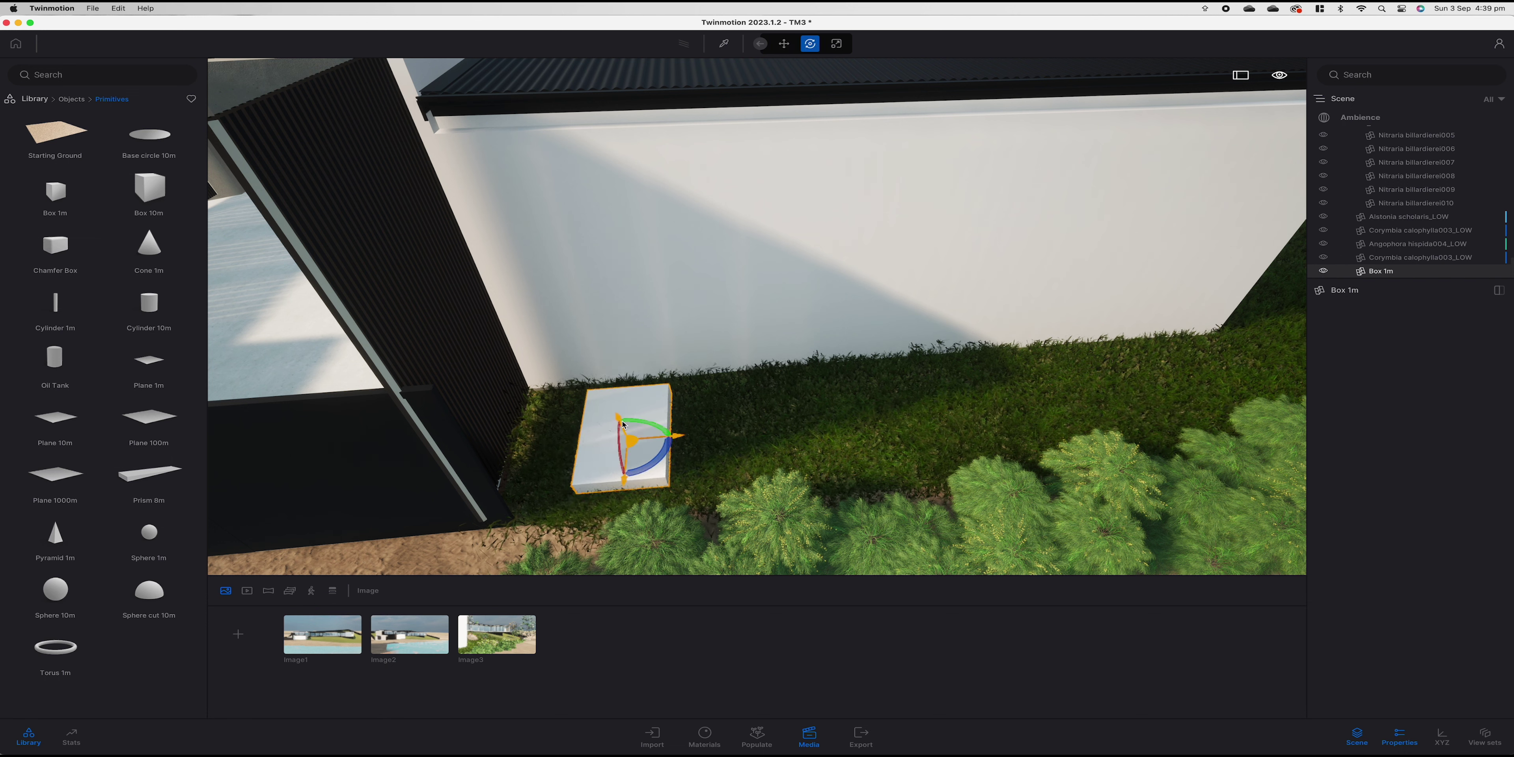
key("r")
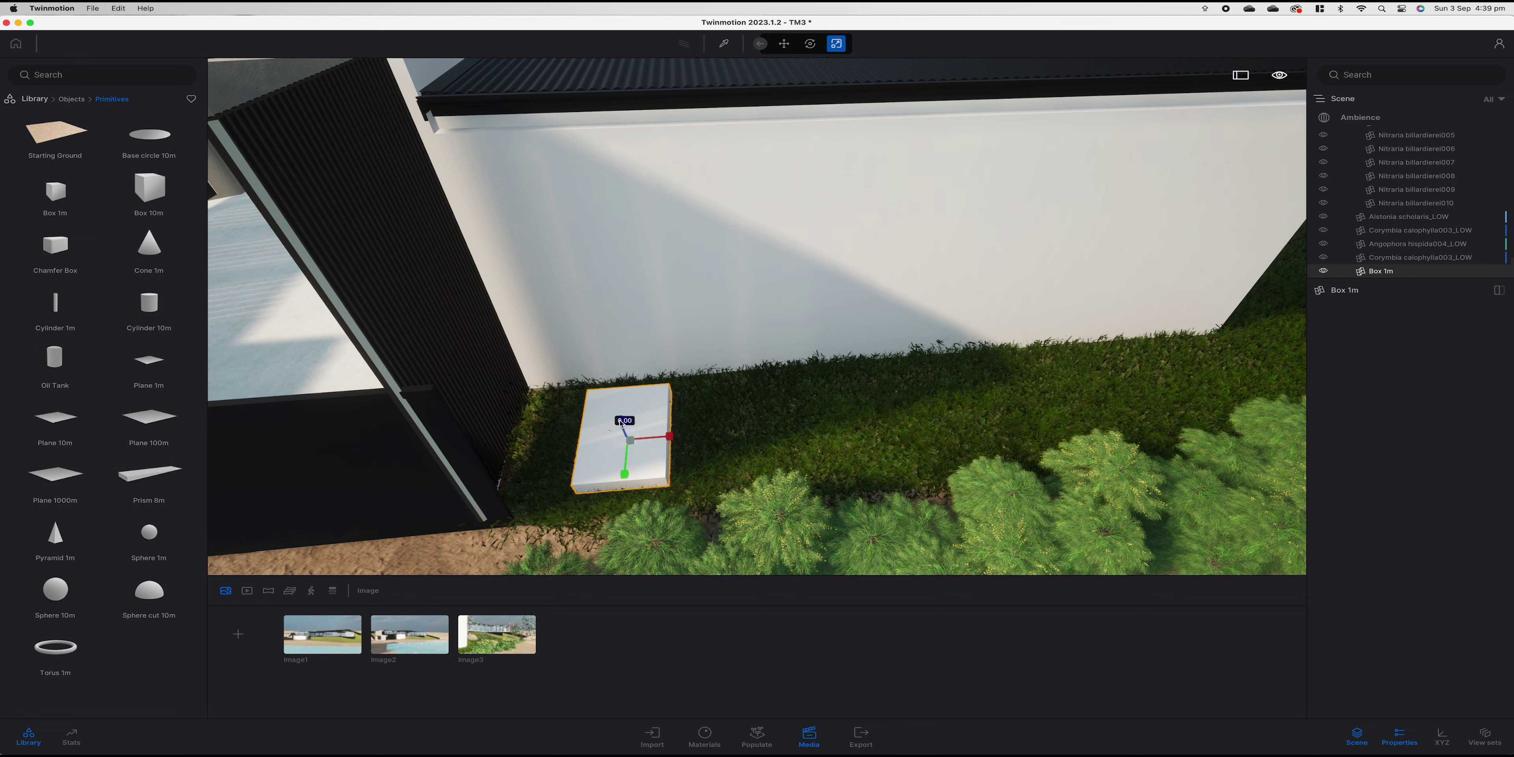
Apply the Bare concrete 03 material to the slab.
left_click(31, 101)
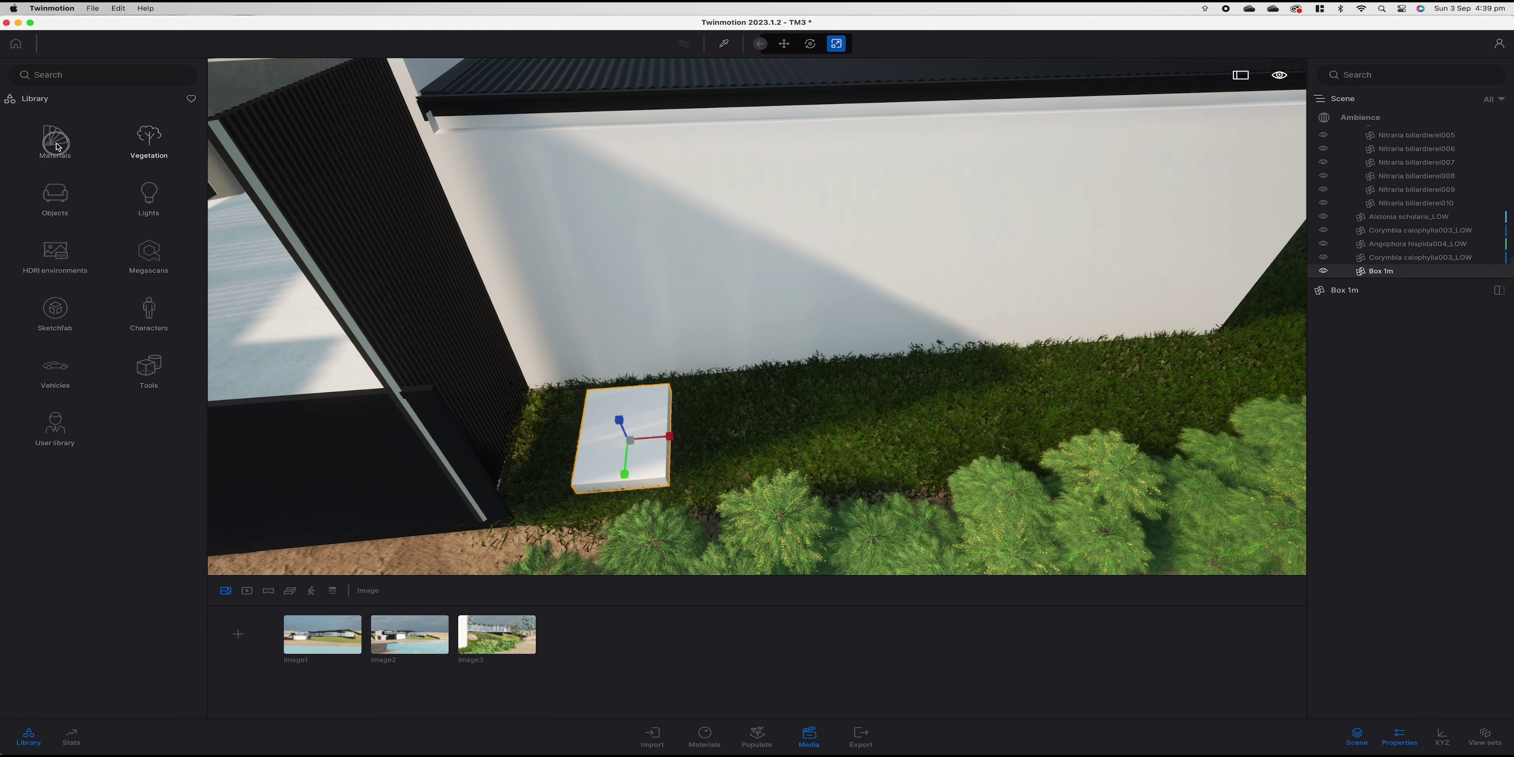
left_click(144, 144)
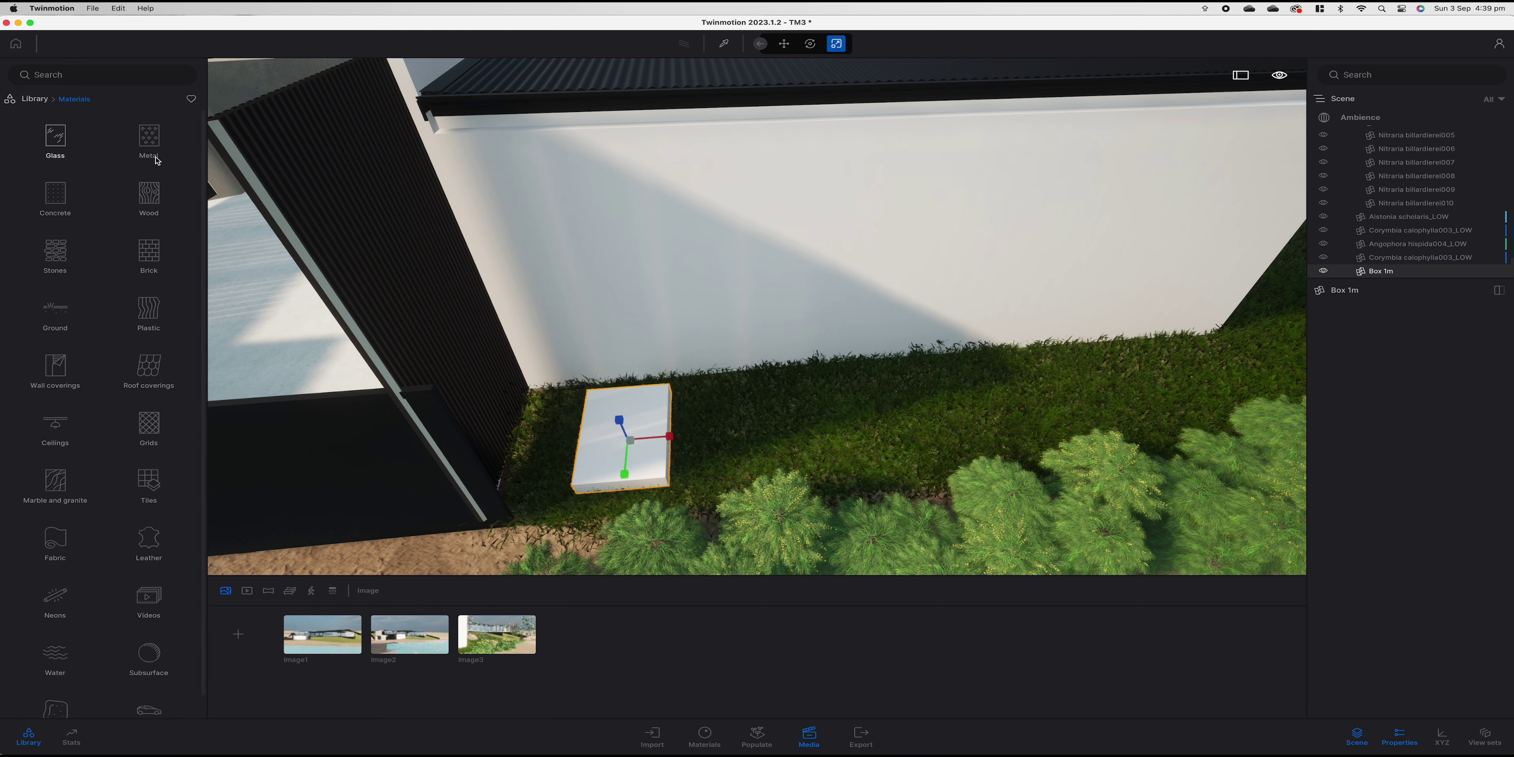
left_click(60, 204)
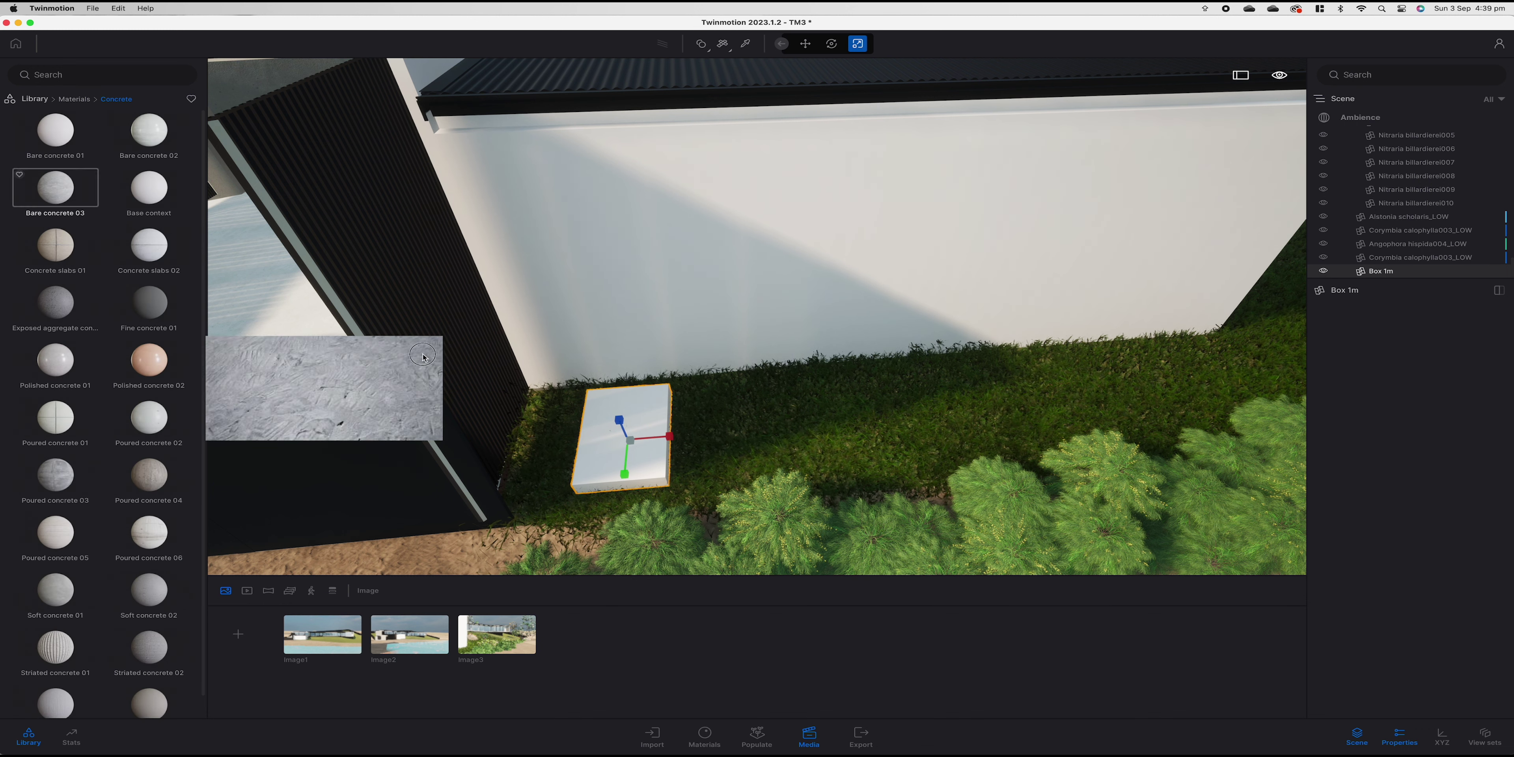
left_click_drag(56, 188, 597, 427)
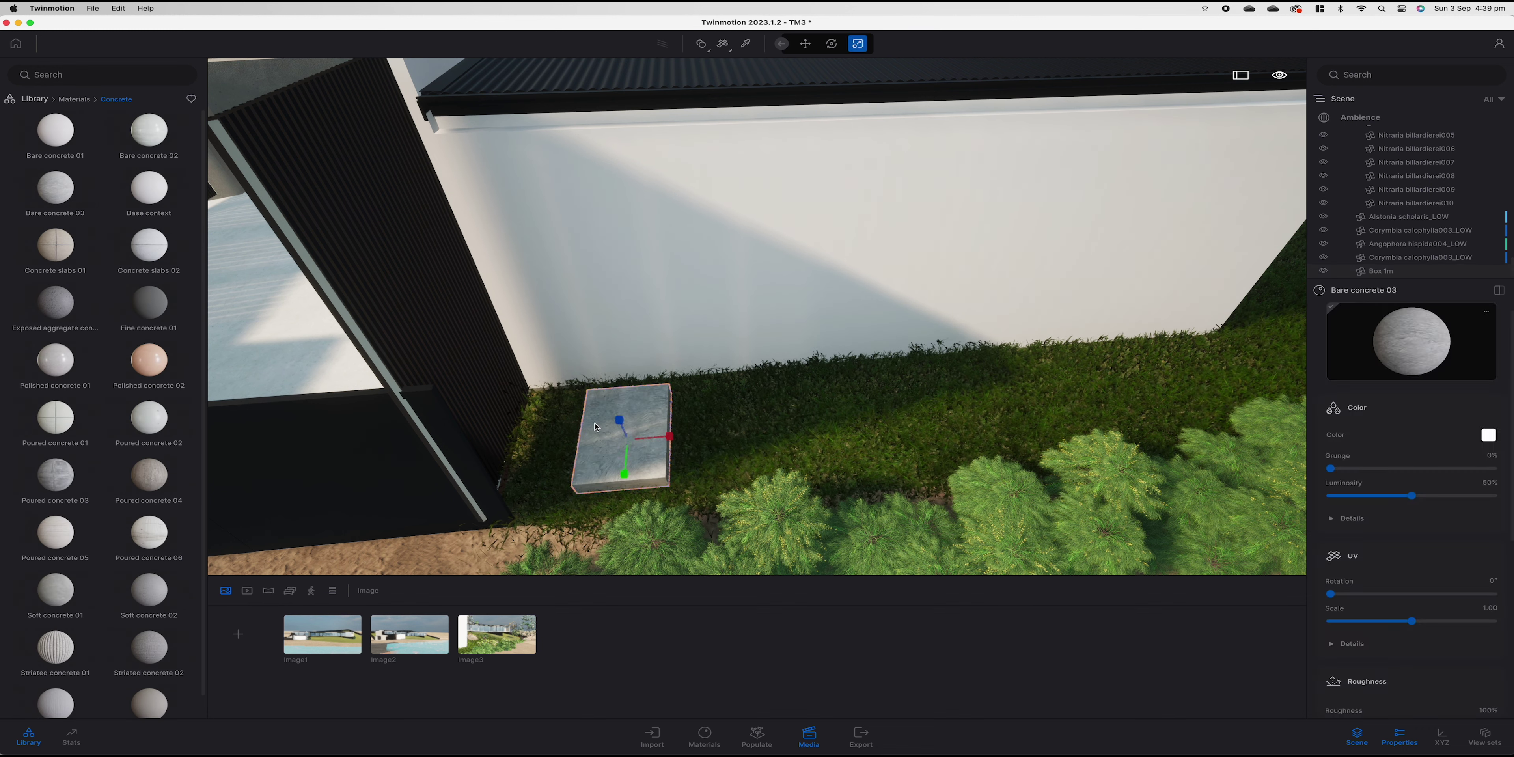
Copy the concrete slab along the white wall as a second stepping stone with a small gap between them.
key("w")
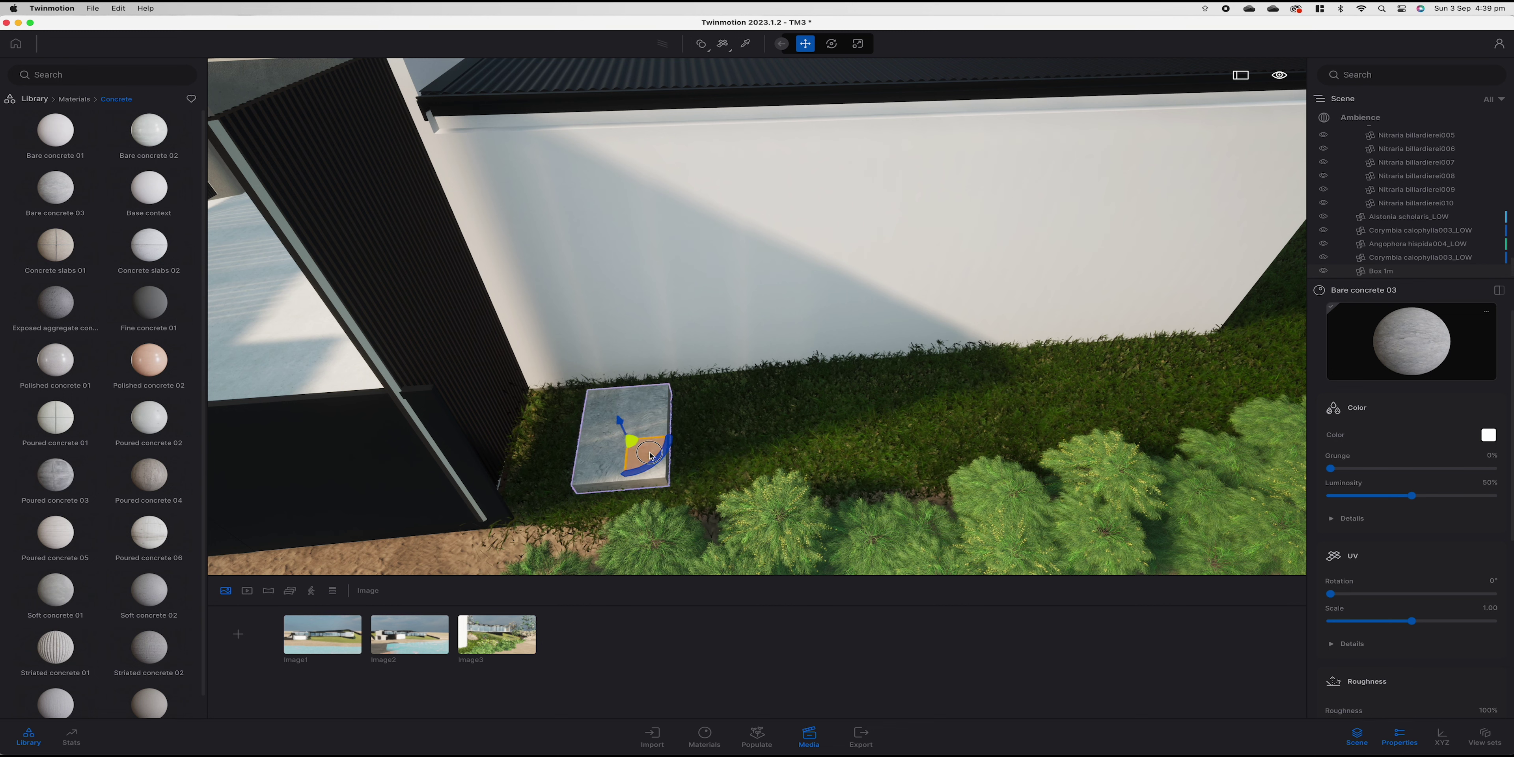
left_click_drag(655, 456, 768, 444, "alt")
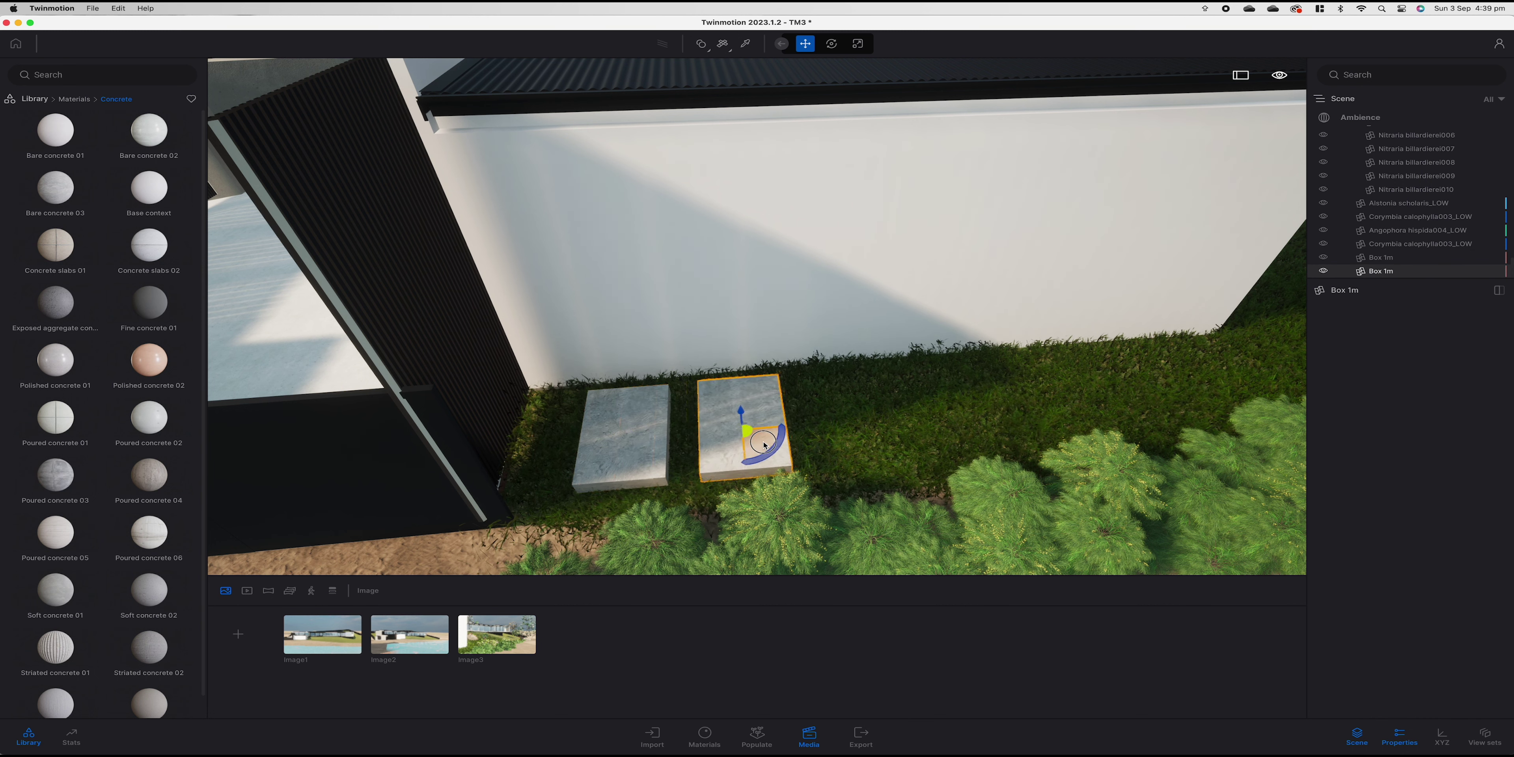
key("Delete")
key("Return")
key("ctrl+z")
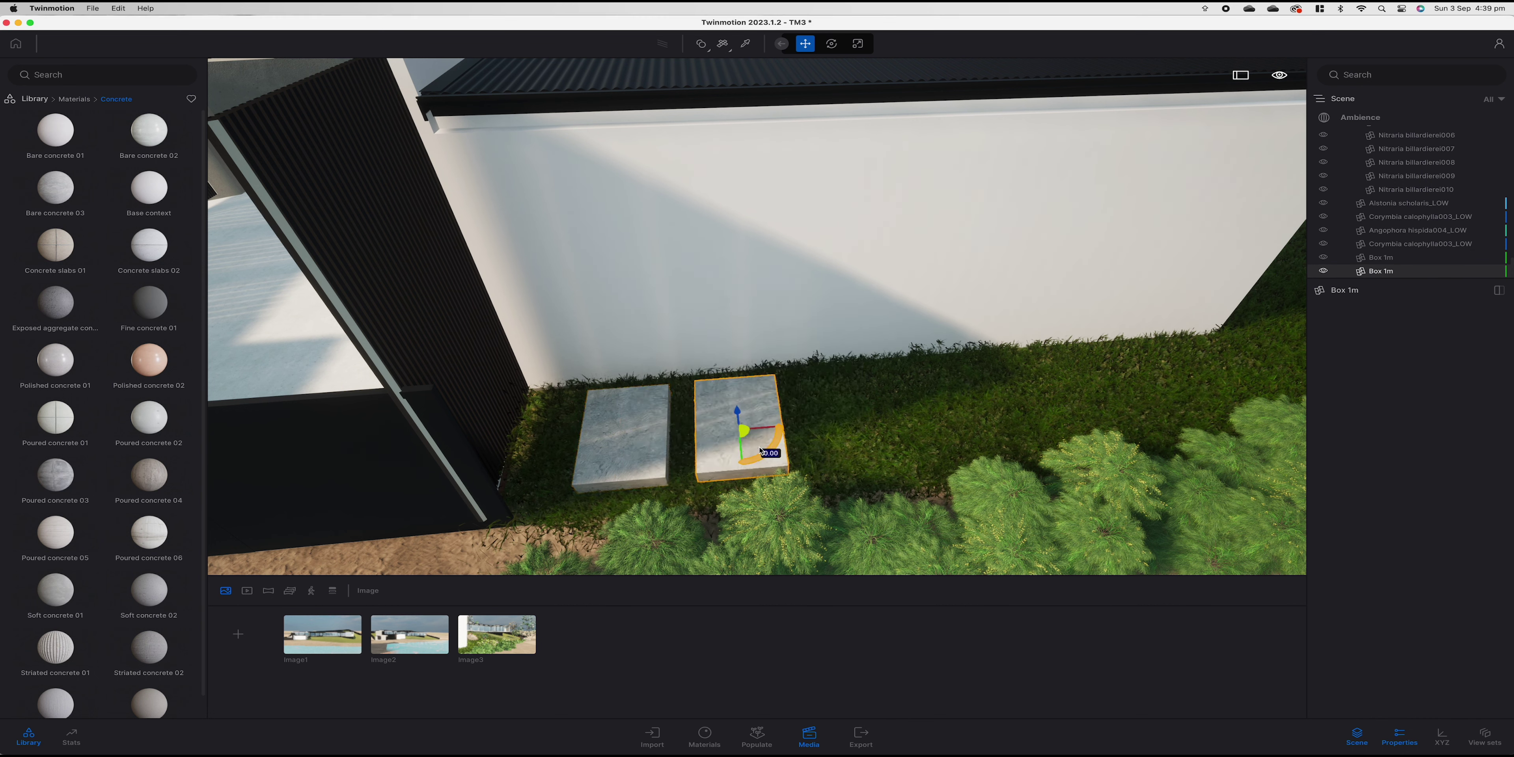
Copy the second slab along the white wall as five more instances spaced 0.91 m apart.
left_click_drag(773, 447, 867, 440, "alt")
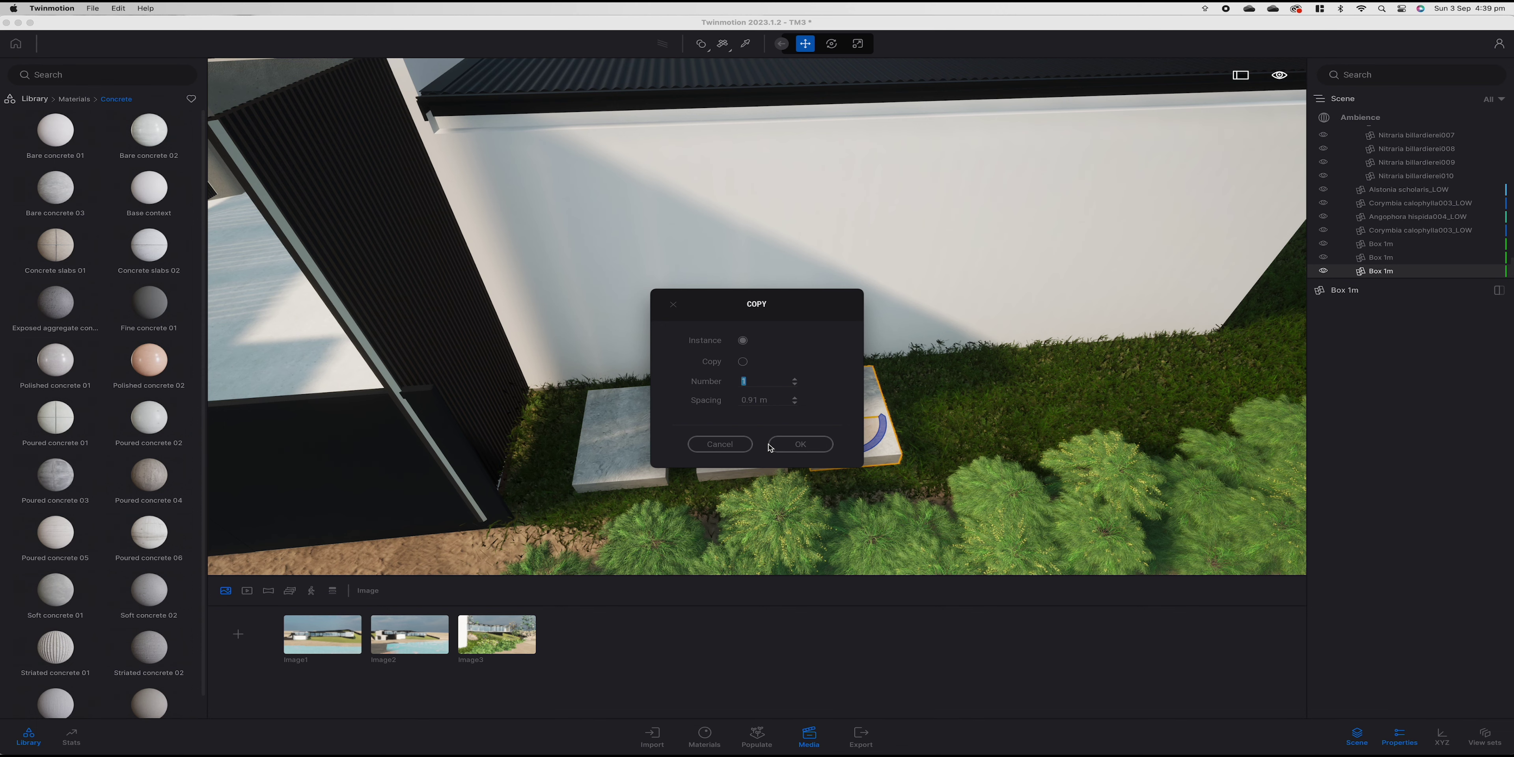
left_click(821, 446)
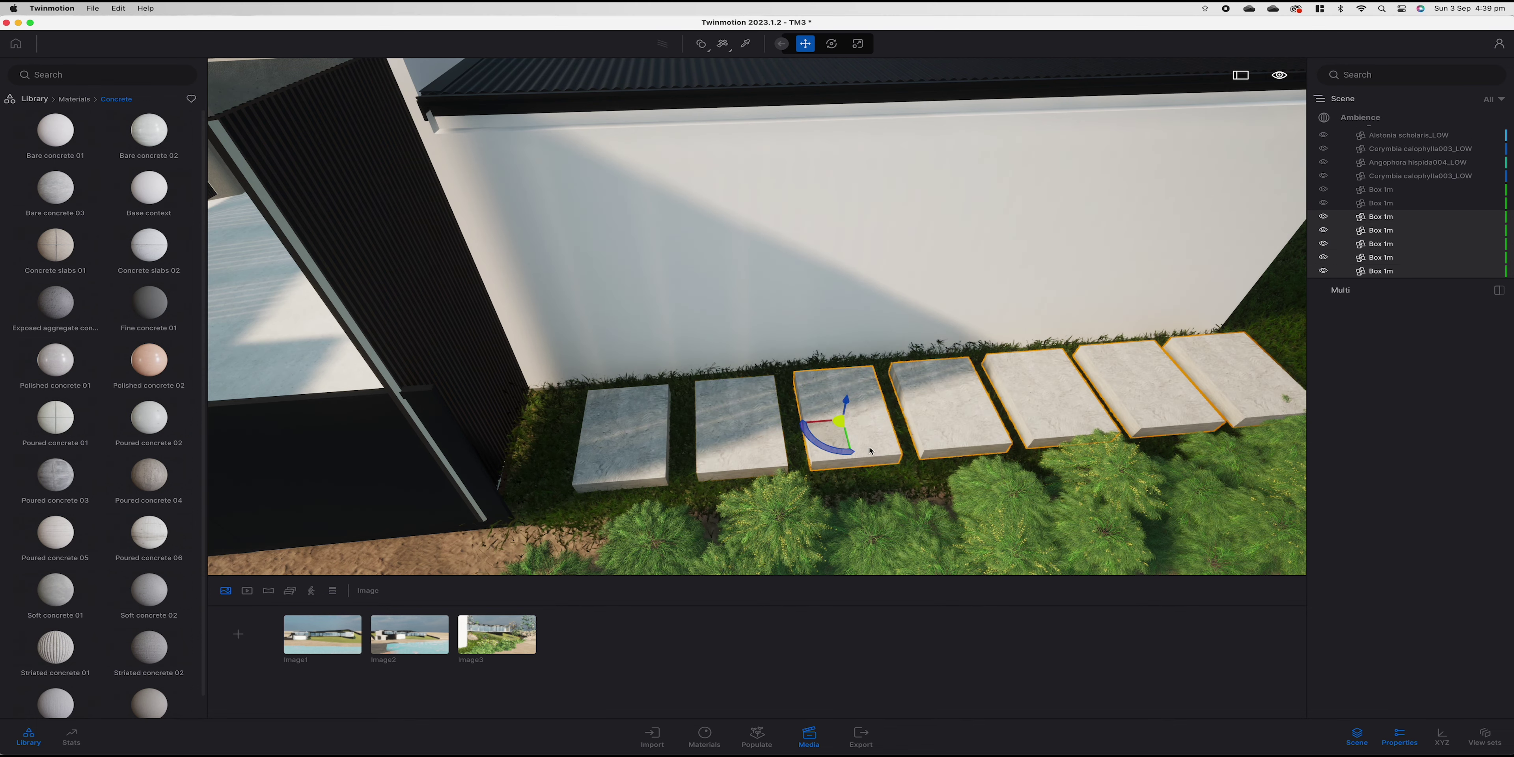
middle_click_drag(870, 451, 523, 440)
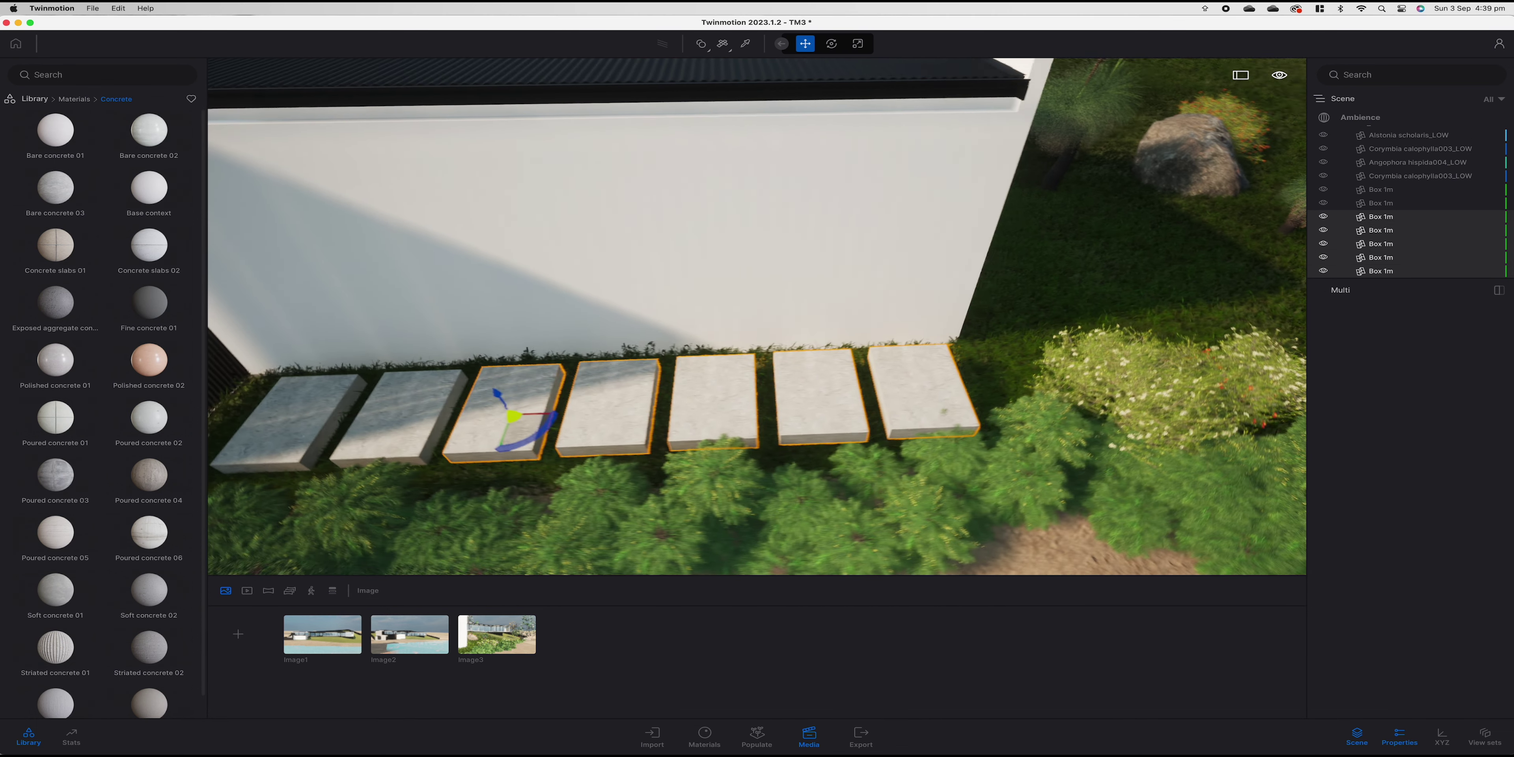
middle_click_drag(934, 432, 697, 426)
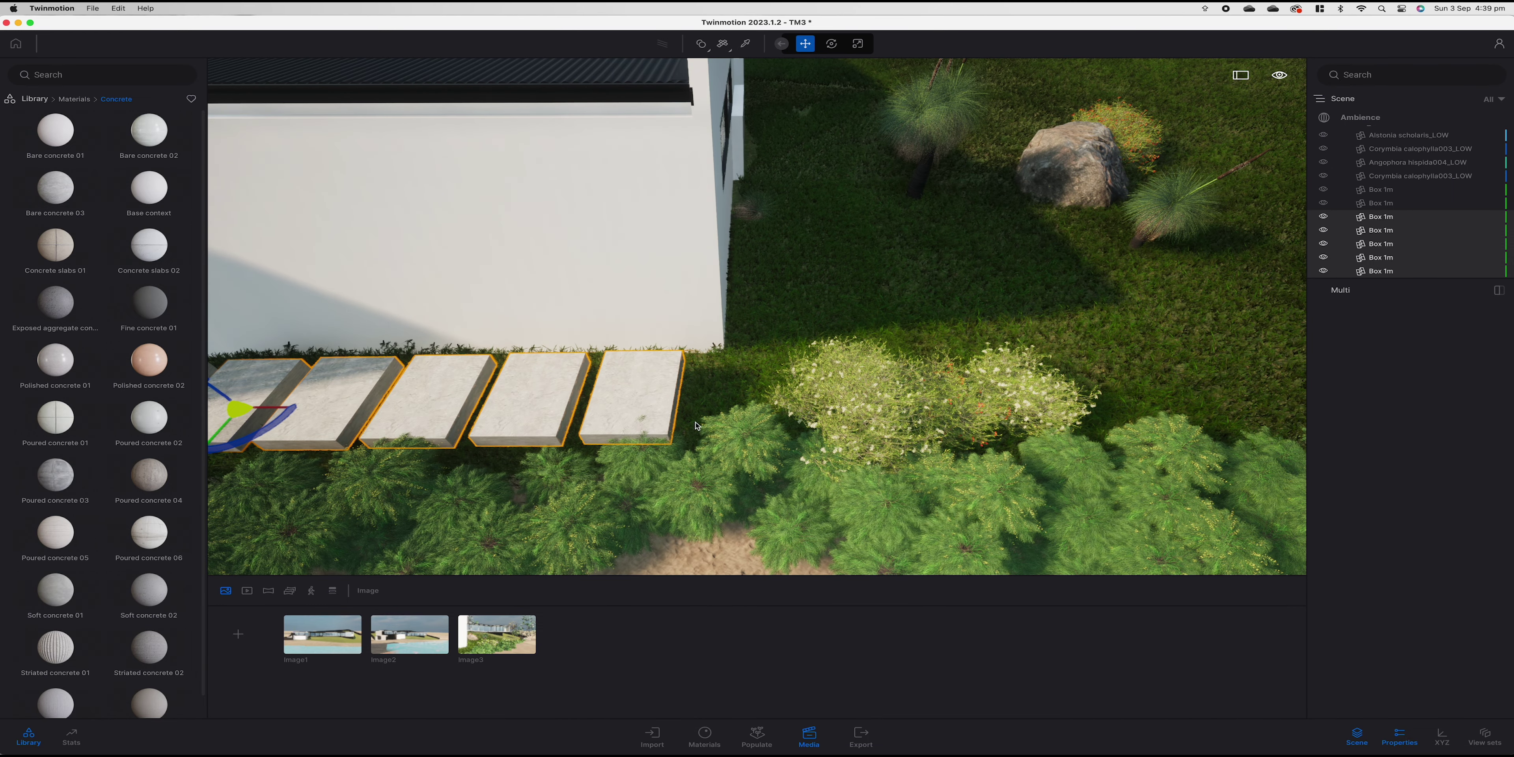
Extend the row with two more slabs past the wall's end and add rotated copies turning around the house corner onto the lawn.
left_click(656, 406)
left_click_drag(656, 412, 820, 254, "alt")
left_click(804, 402)
key("Return")
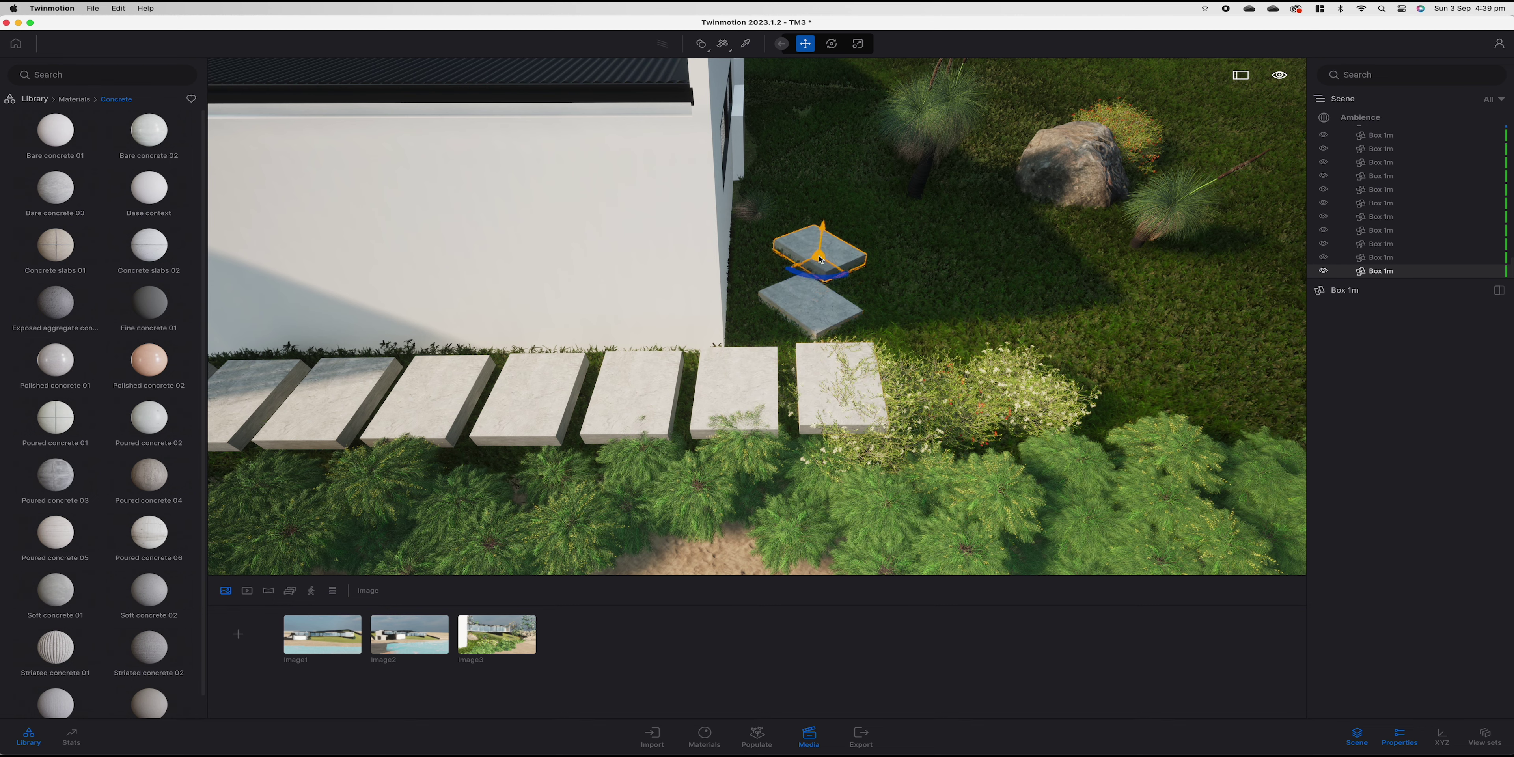
left_click(793, 440)
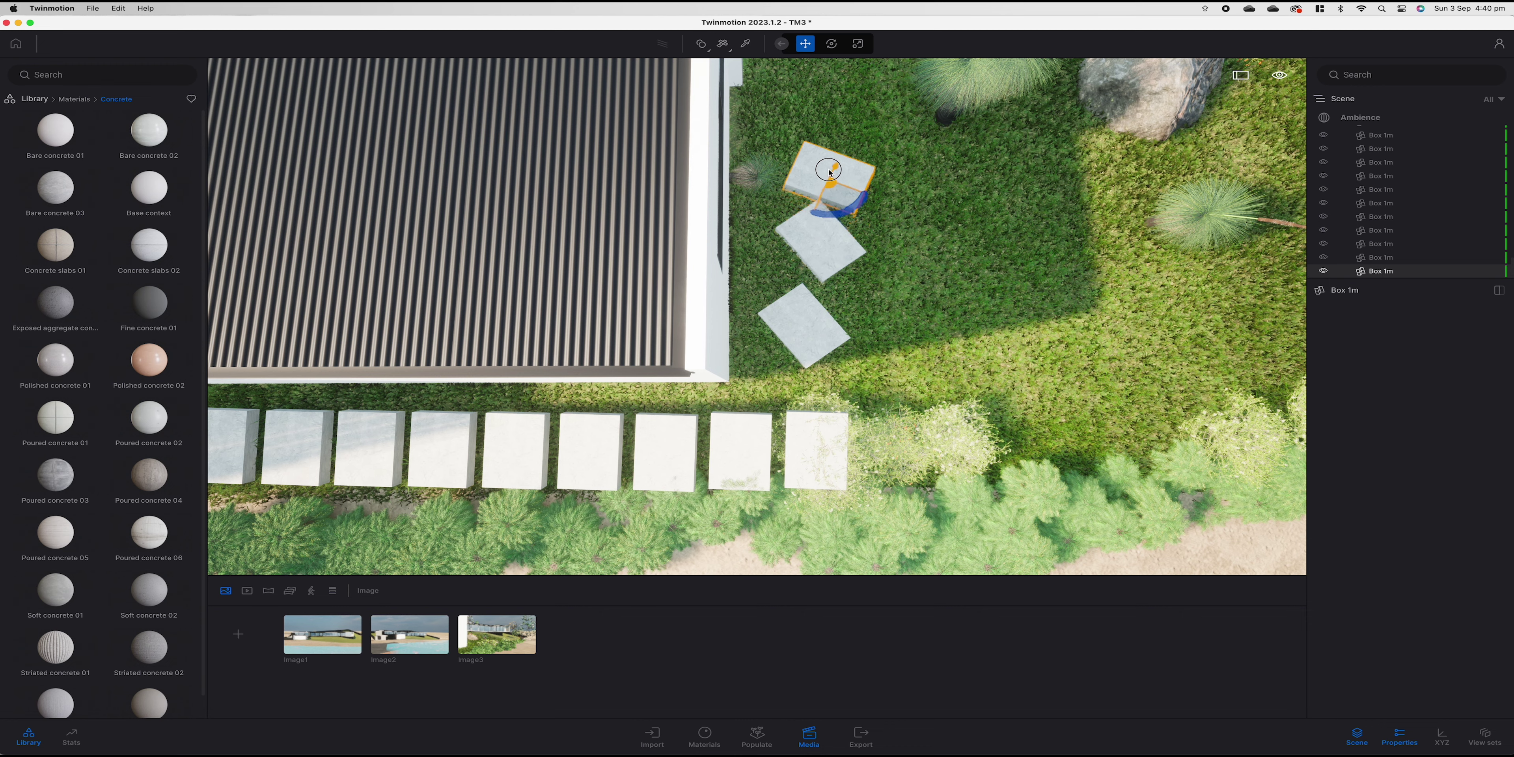
Copy the last slab repeatedly as single instances, angling the stepping stones alongside the house and across the lawn near the grass tree.
left_click_drag(829, 172, 829, 162, "alt")
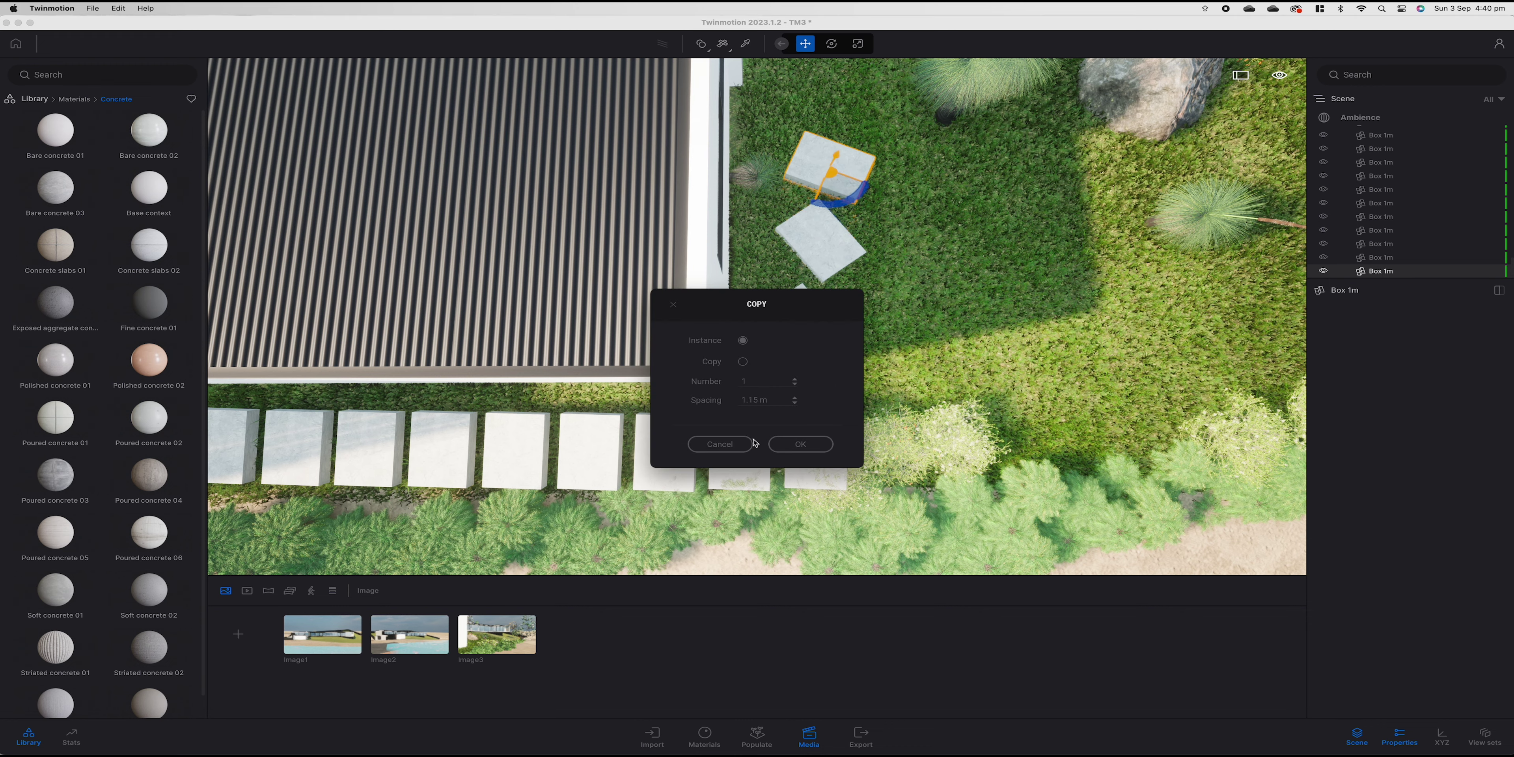
left_click(794, 444)
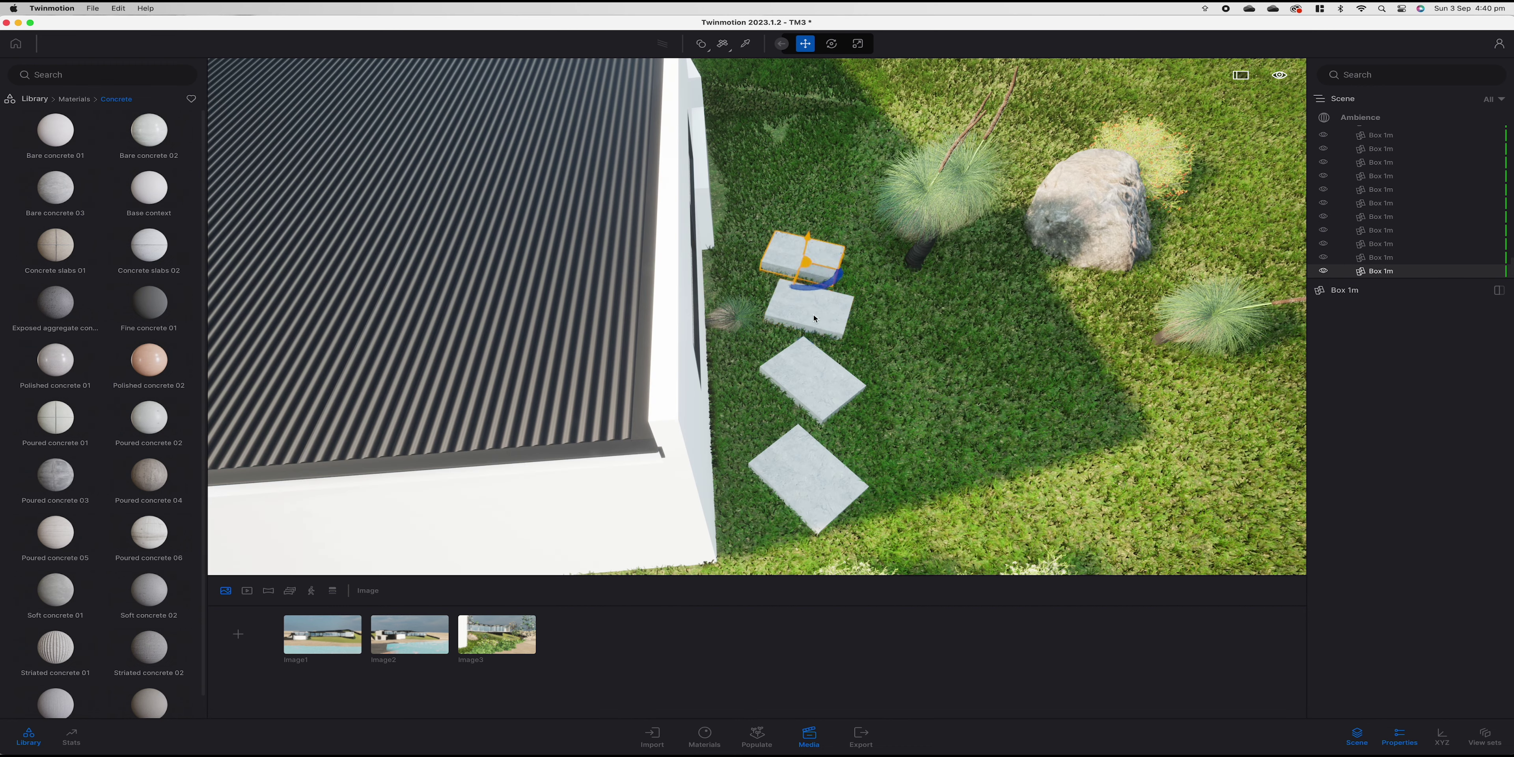
left_click_drag(786, 218, 853, 201)
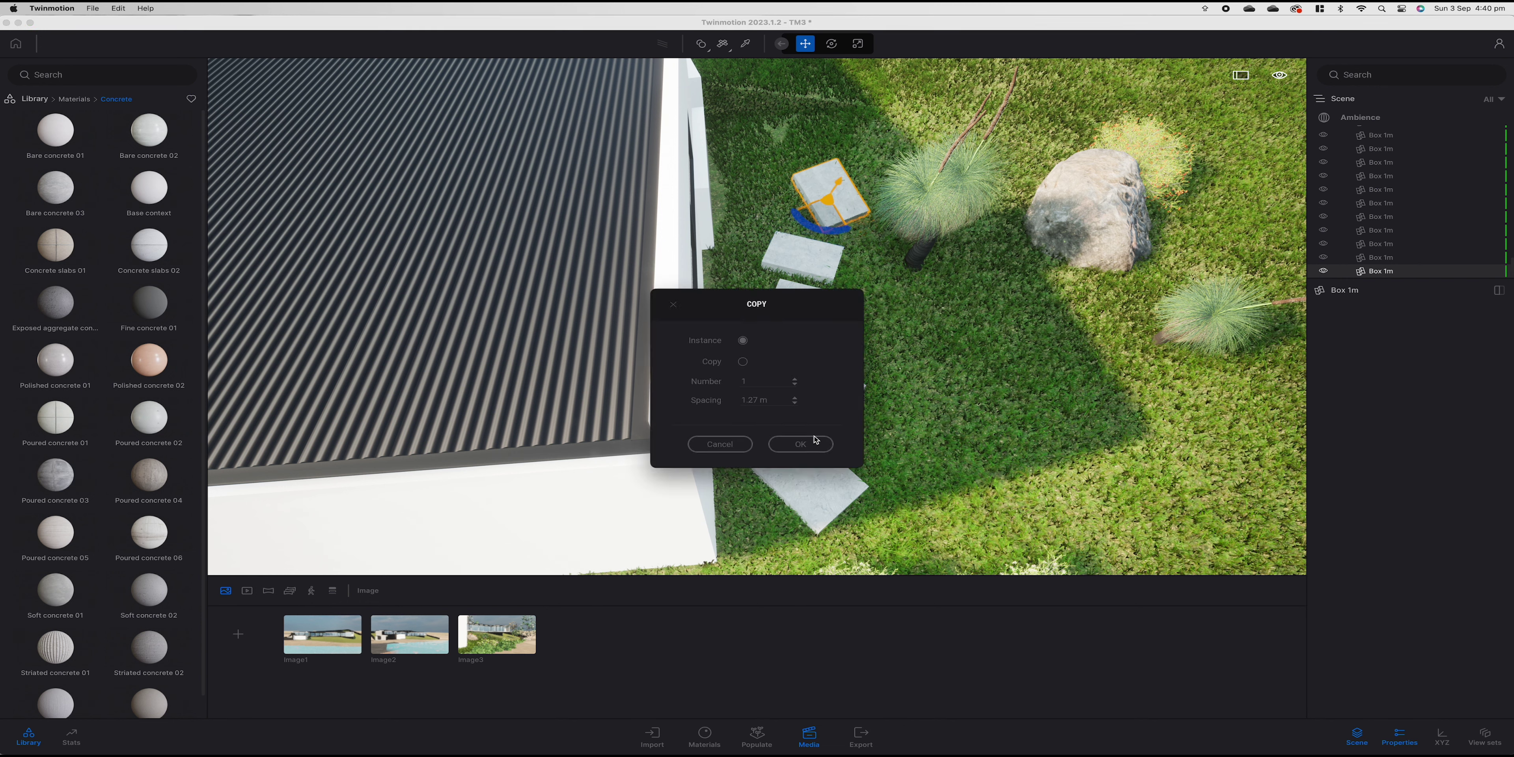
left_click(814, 441)
left_click_drag(829, 204, 850, 147, "shift")
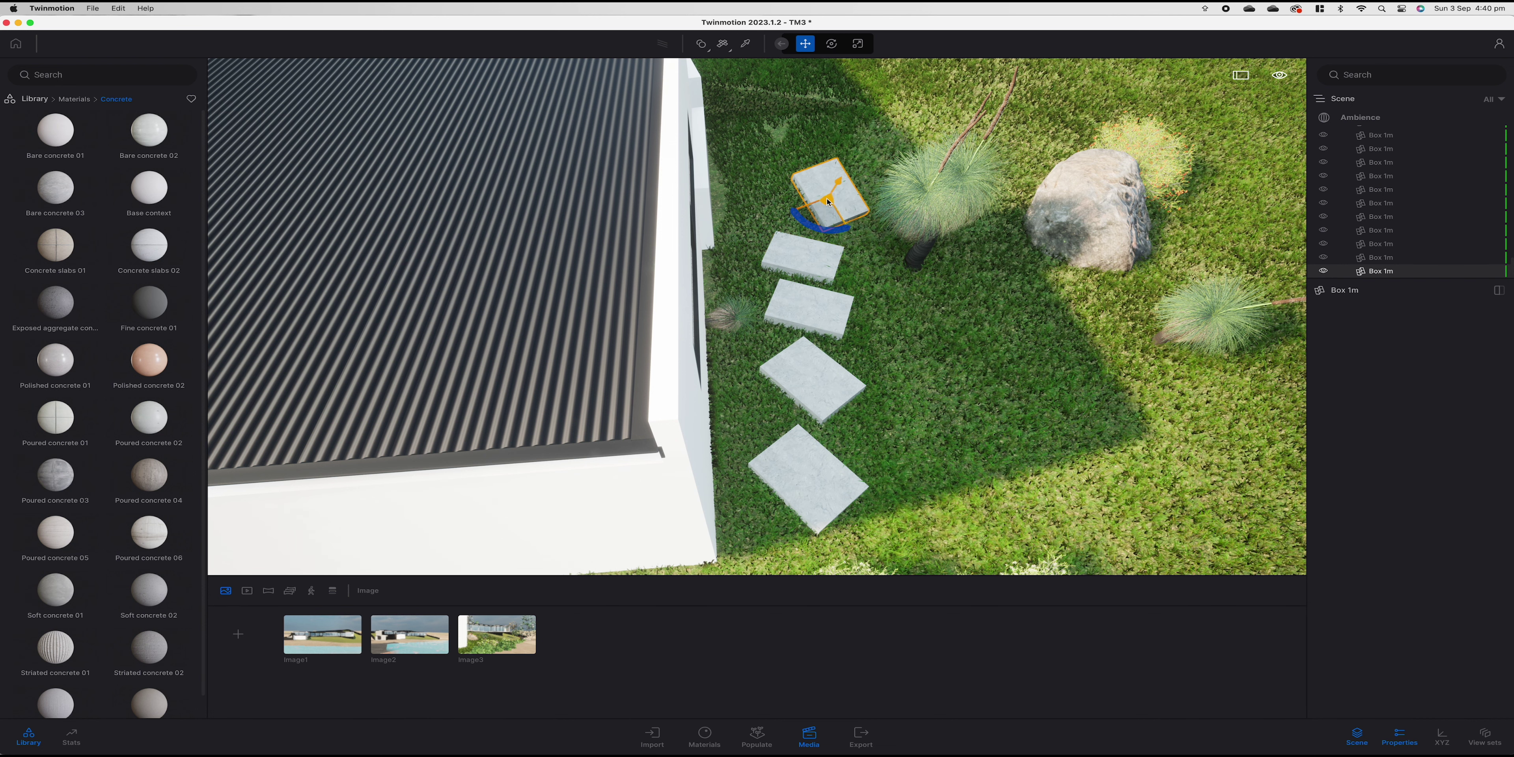
left_click_drag(829, 202, 878, 169, "shift")
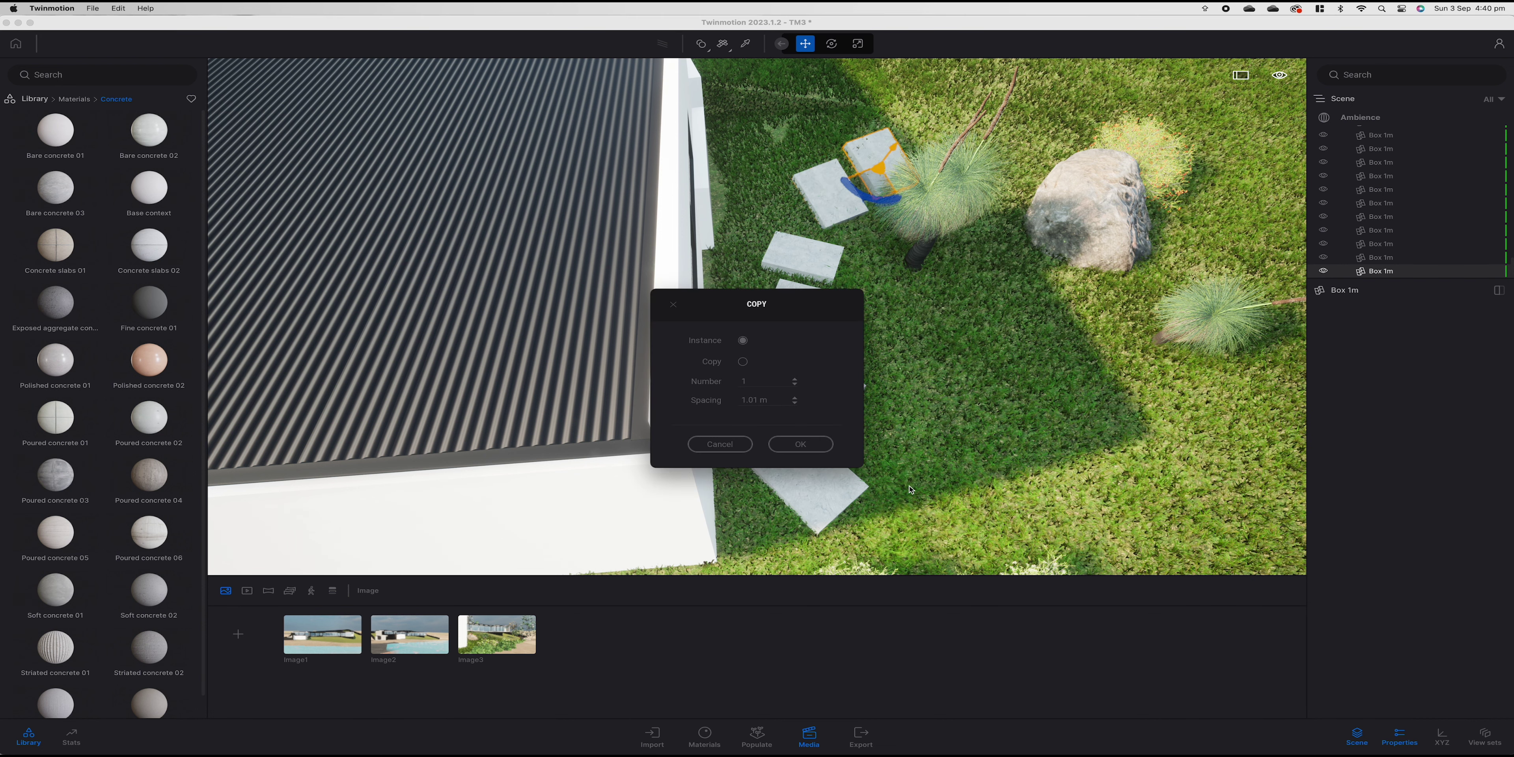
left_click(801, 443)
Move the last two slabs back along the path to even out the gaps between the stones in front of the glazed facade.
right_click_drag(800, 444, 946, 409)
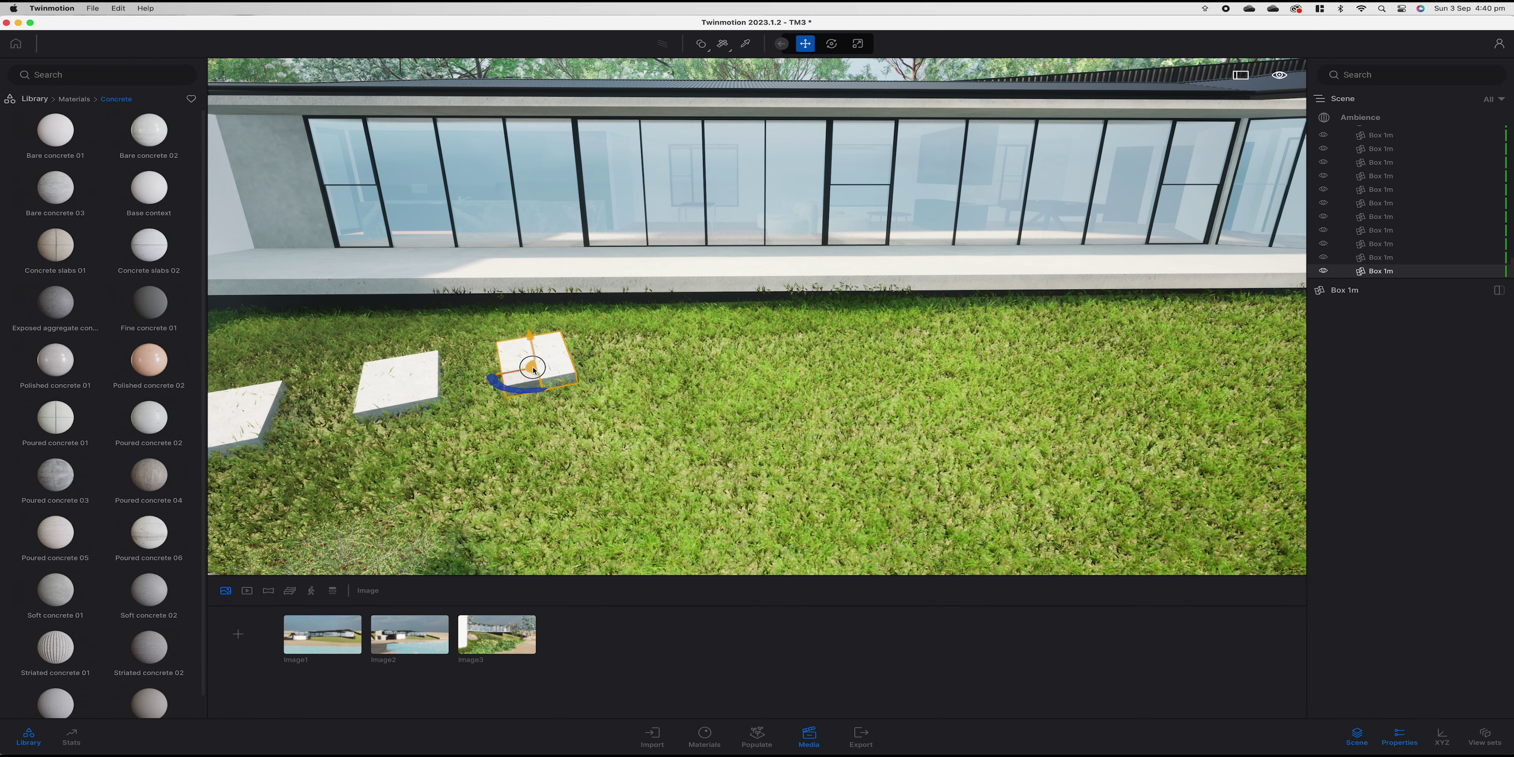
left_click_drag(535, 370, 449, 383)
left_click(425, 387, "super")
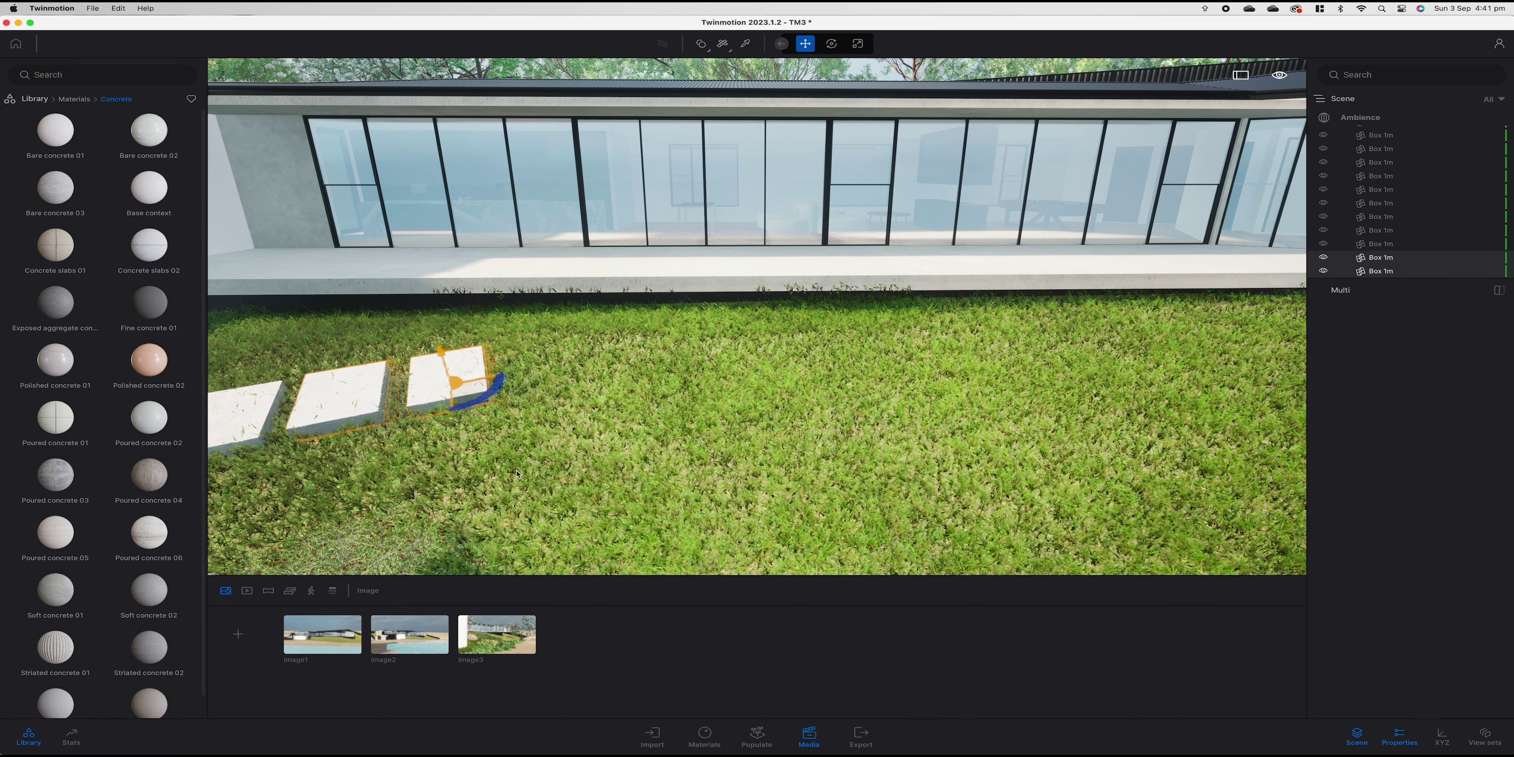
left_click(429, 389)
Copy the last slab onward across the lawn and rotate the copies so the path reaches the entry steps of the terrace.
left_click(481, 358)
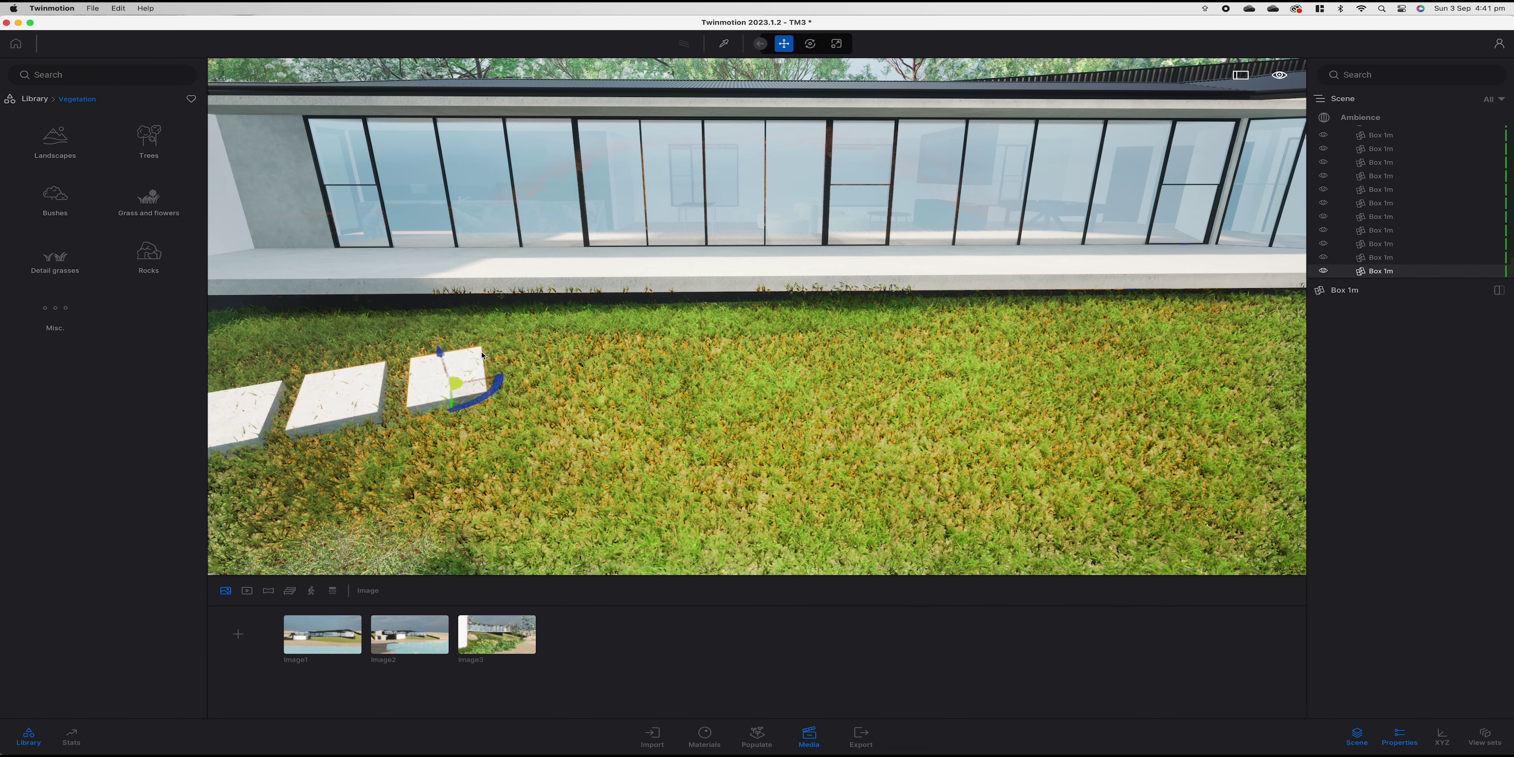
left_click_drag(504, 380, 707, 353, "alt")
scroll(905, 383, "up", 3)
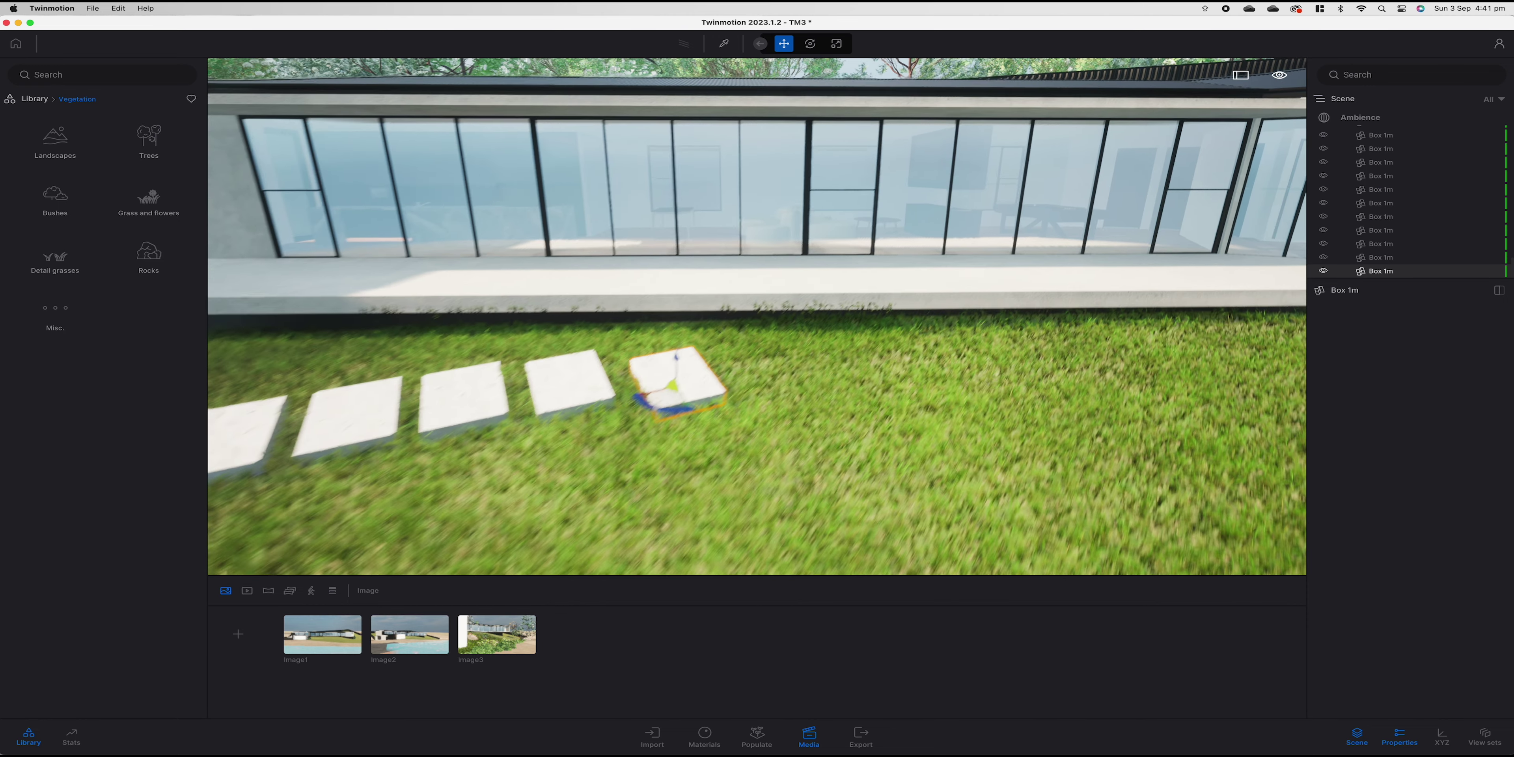
left_click_drag(607, 398, 640, 395)
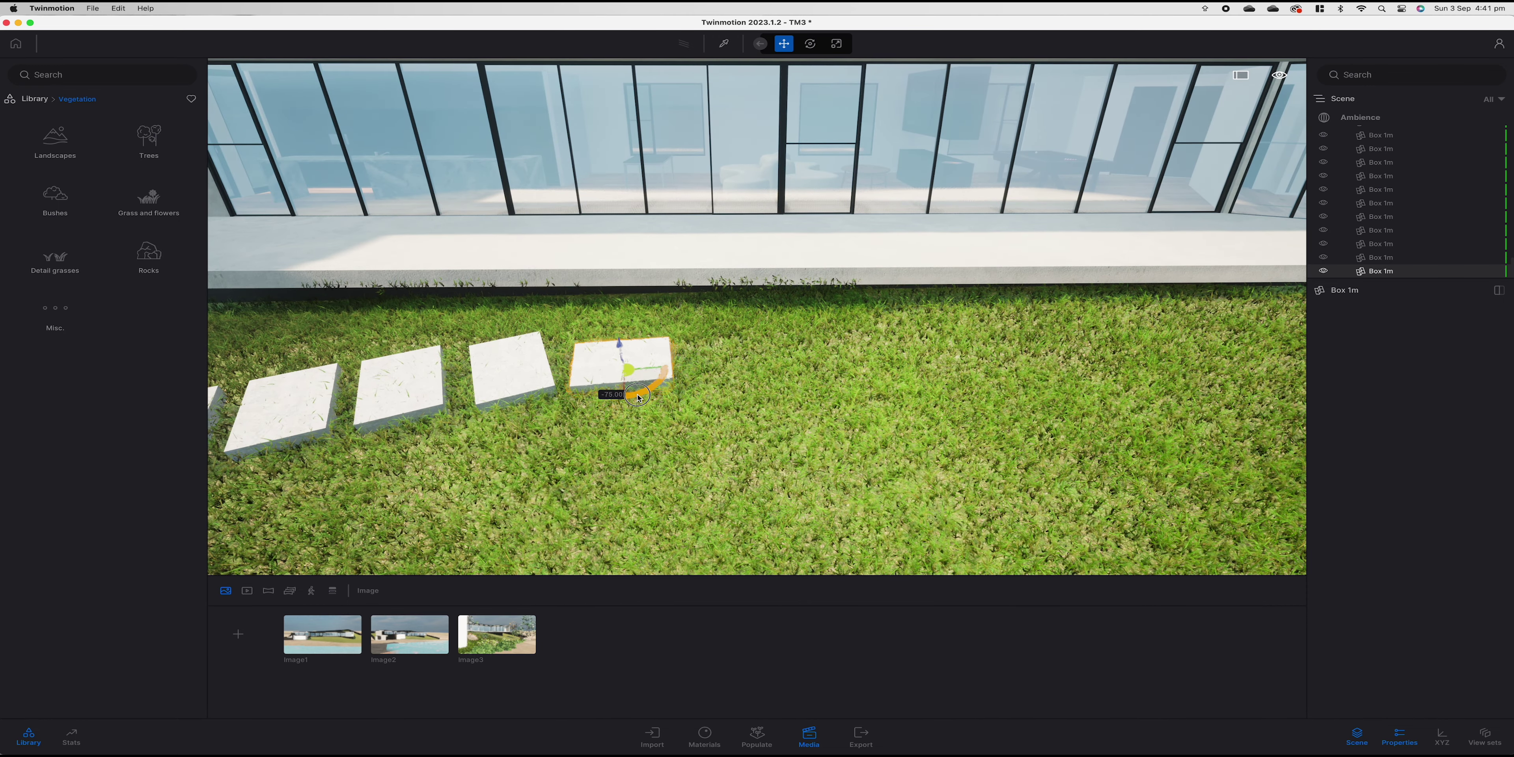
key("s")
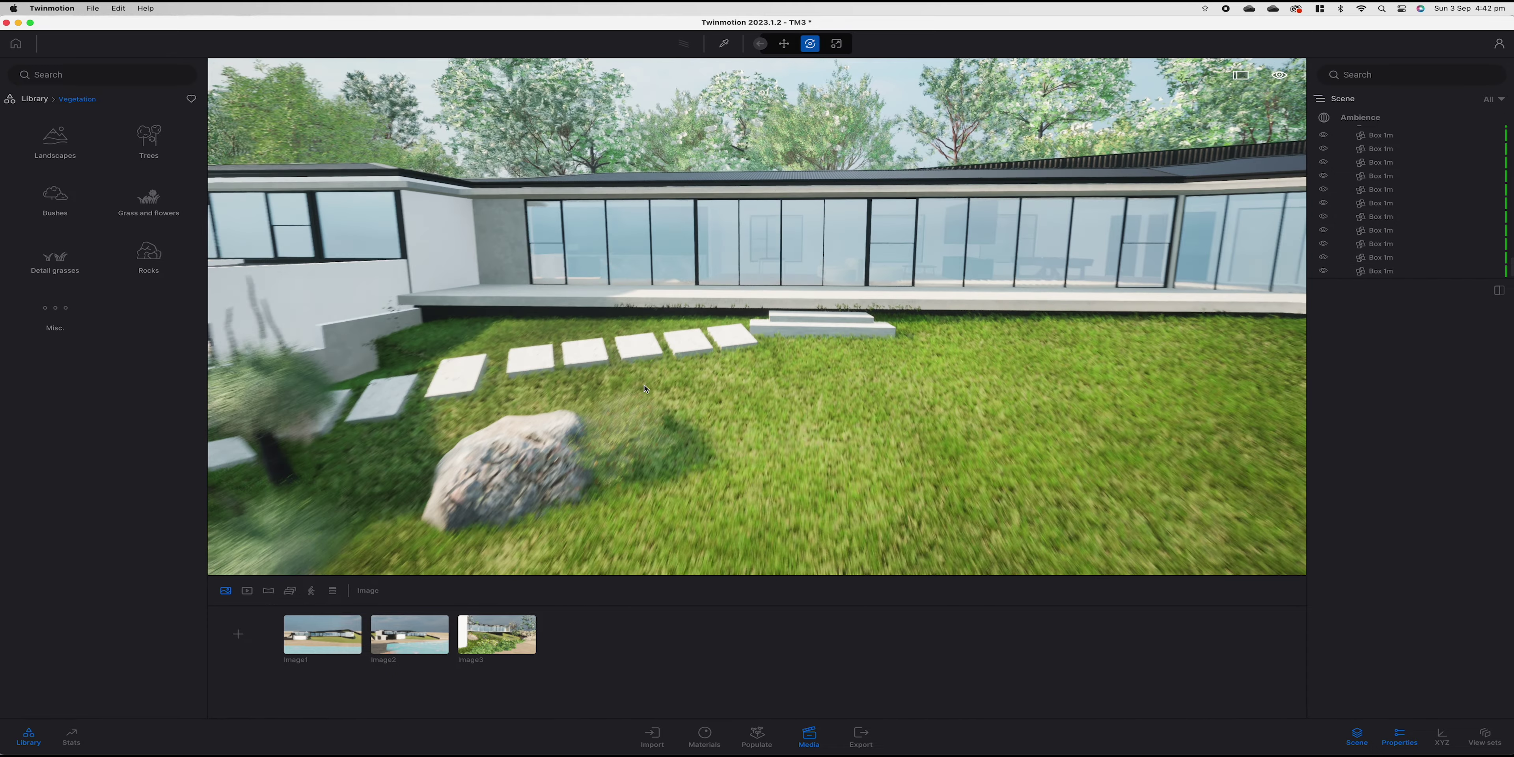
Rearrange the slabs nearest the terrace steps into a curve that swings out over the lawn and back, adding copies to complete it.
scroll(754, 328, "up", 10)
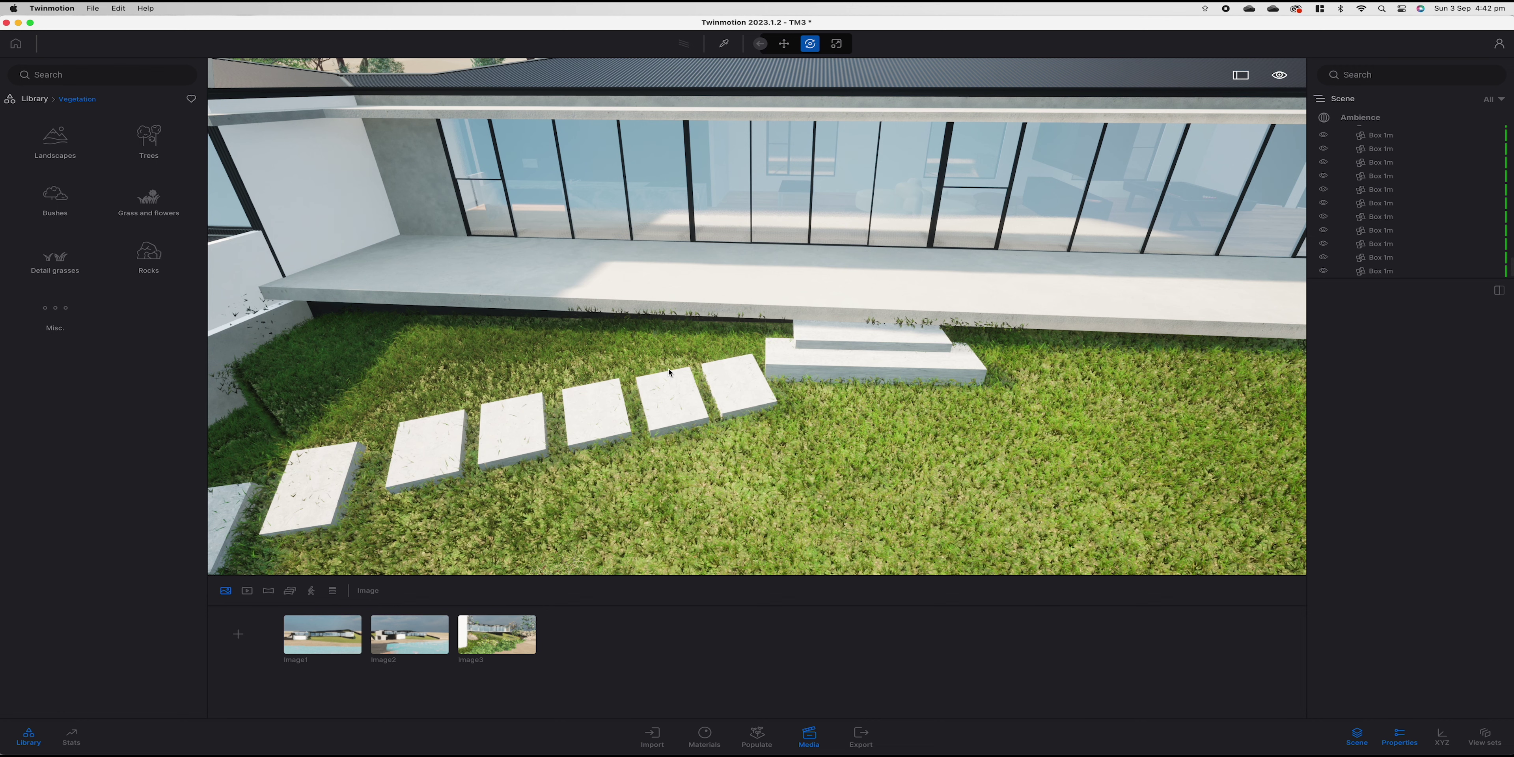
left_click_drag(670, 373, 626, 510)
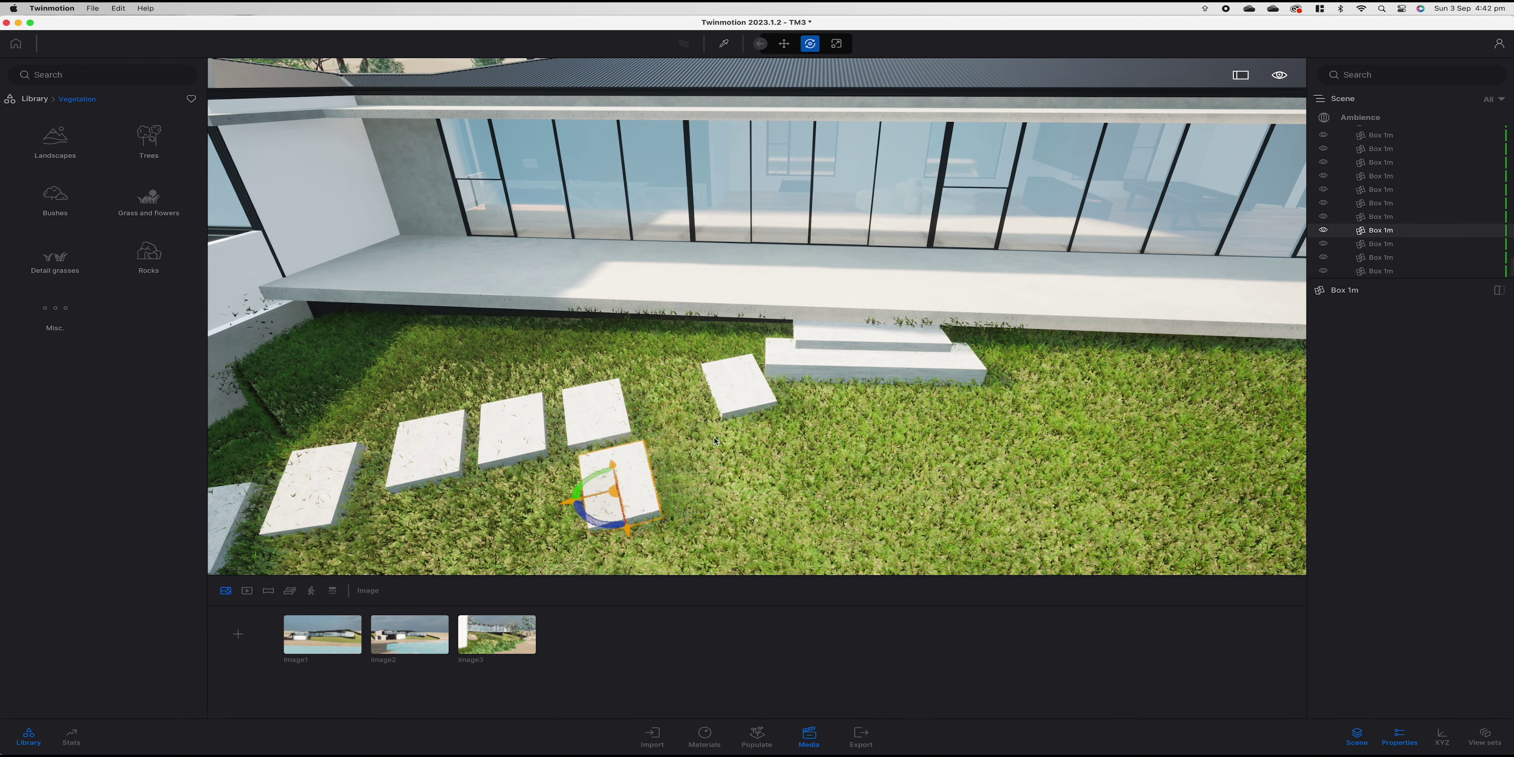
left_click(731, 403)
left_click_drag(734, 401, 797, 506)
key("super+v")
key("s")
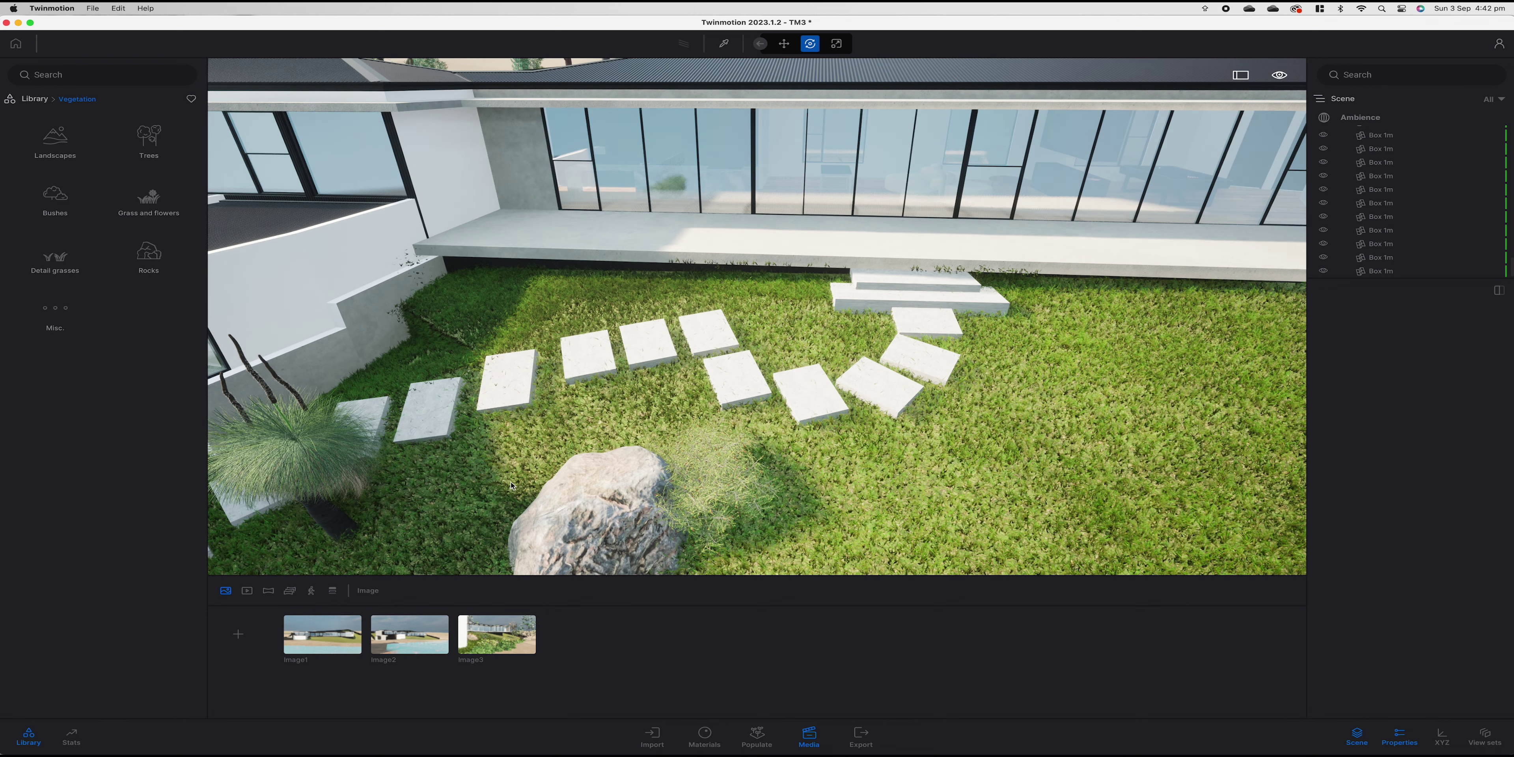
Move the Xanthorrhoea arborea grass tree from the edge of the path into the curve of stones beside the terrace steps.
left_click(329, 506)
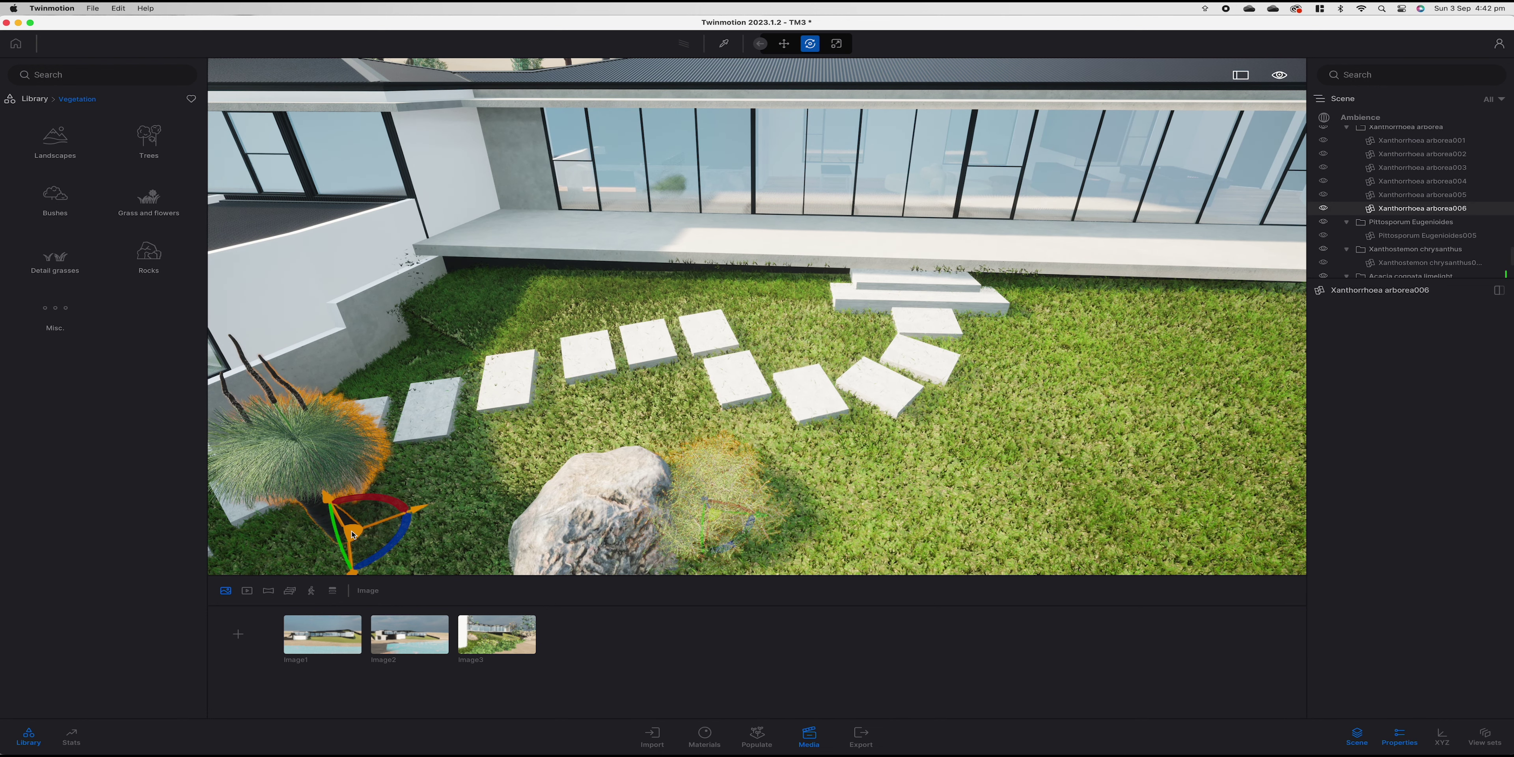
left_click_drag(330, 505, 805, 345)
key("Escape")
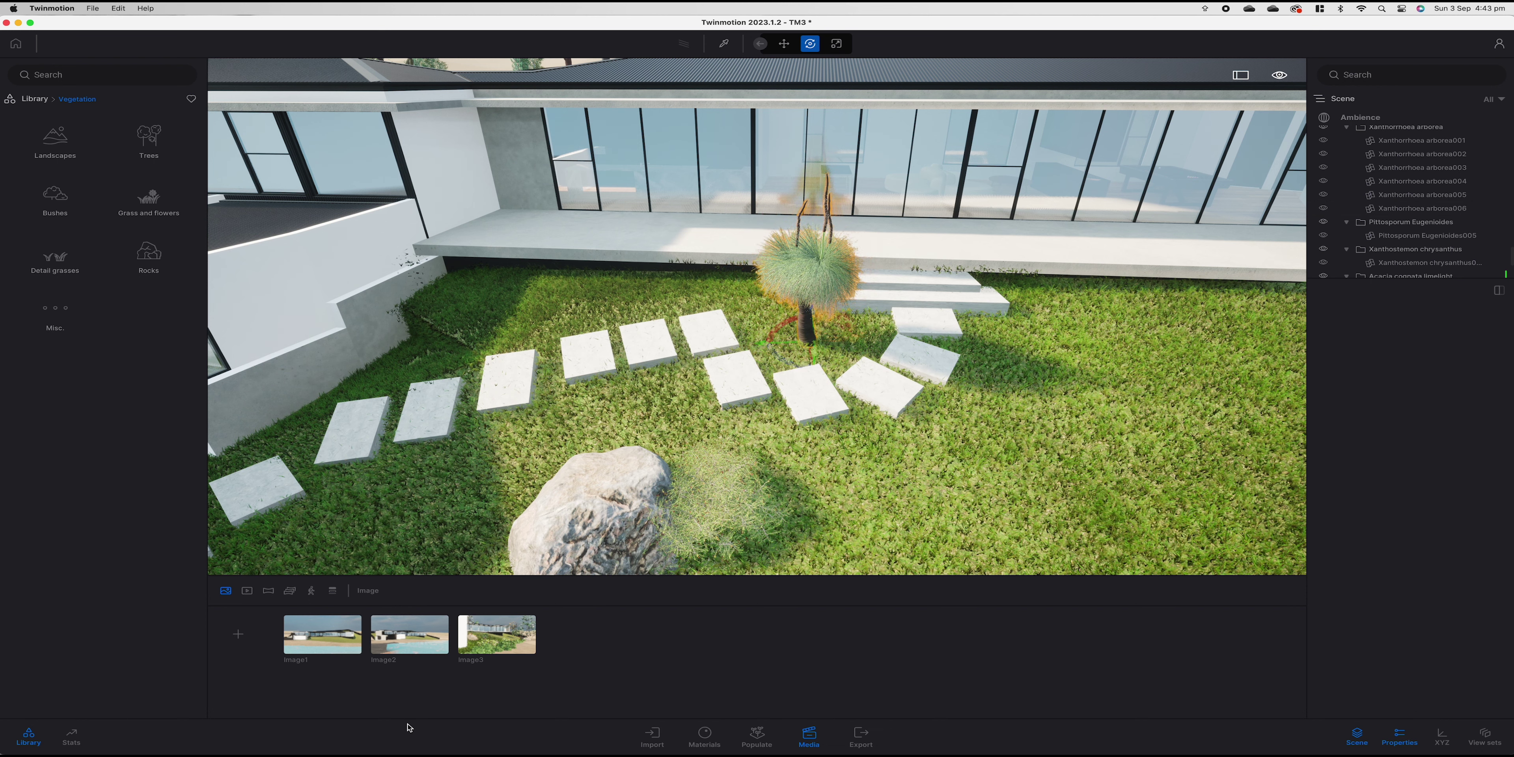
In the Image1 view, place the posed summer human Ethan on the sand near the rocks at the far end of the garden.
left_click(332, 642)
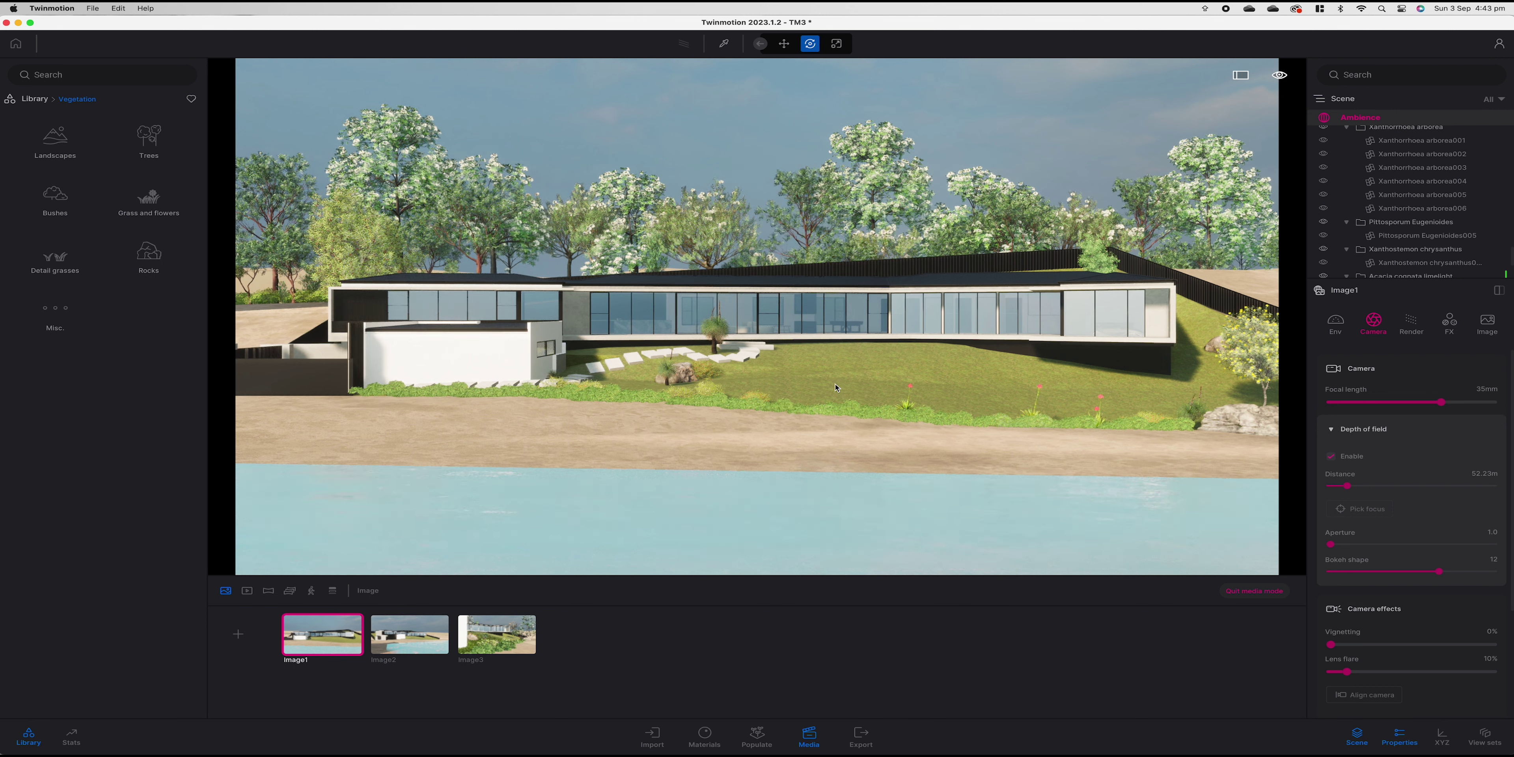
left_click(34, 98)
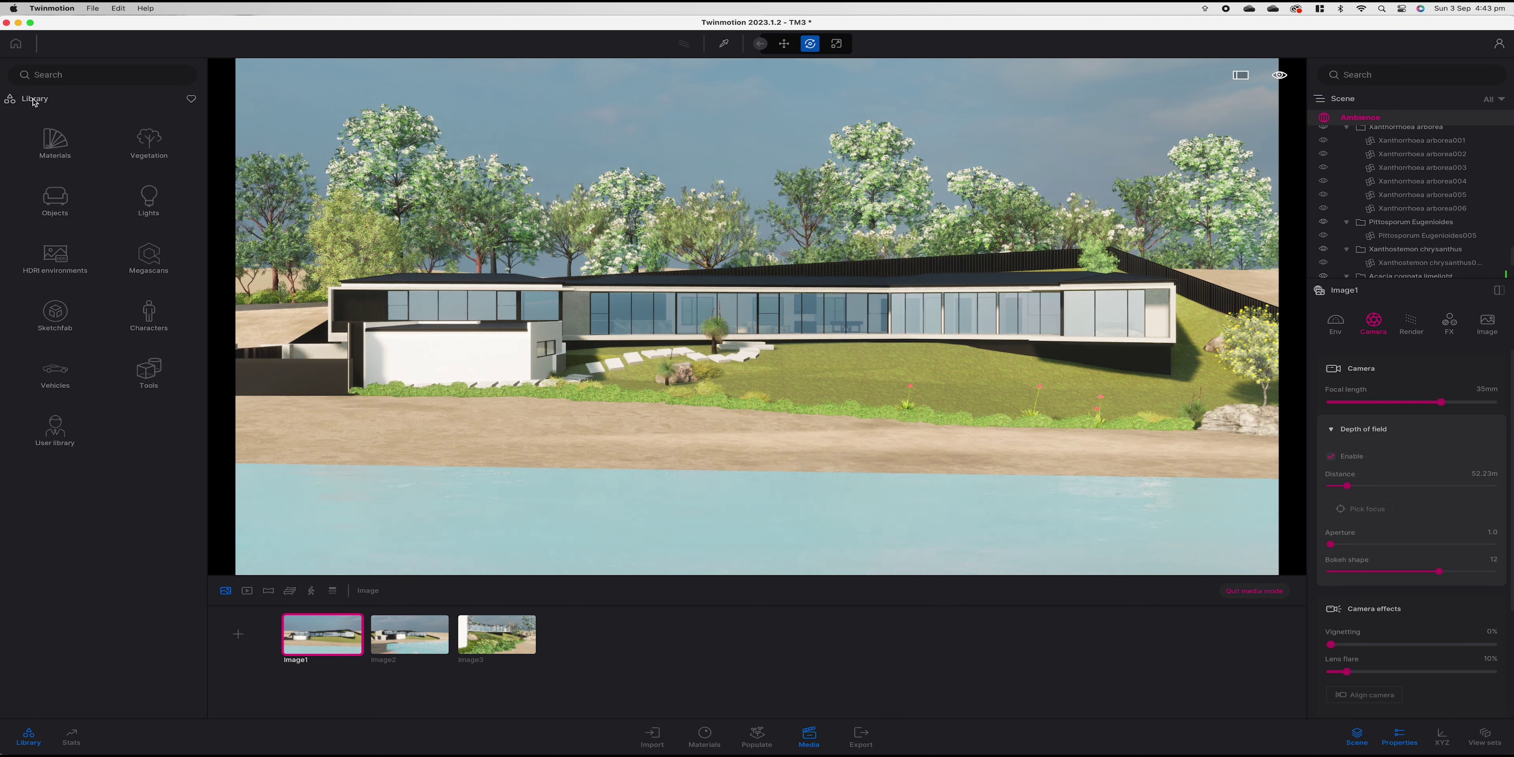
left_click(147, 311)
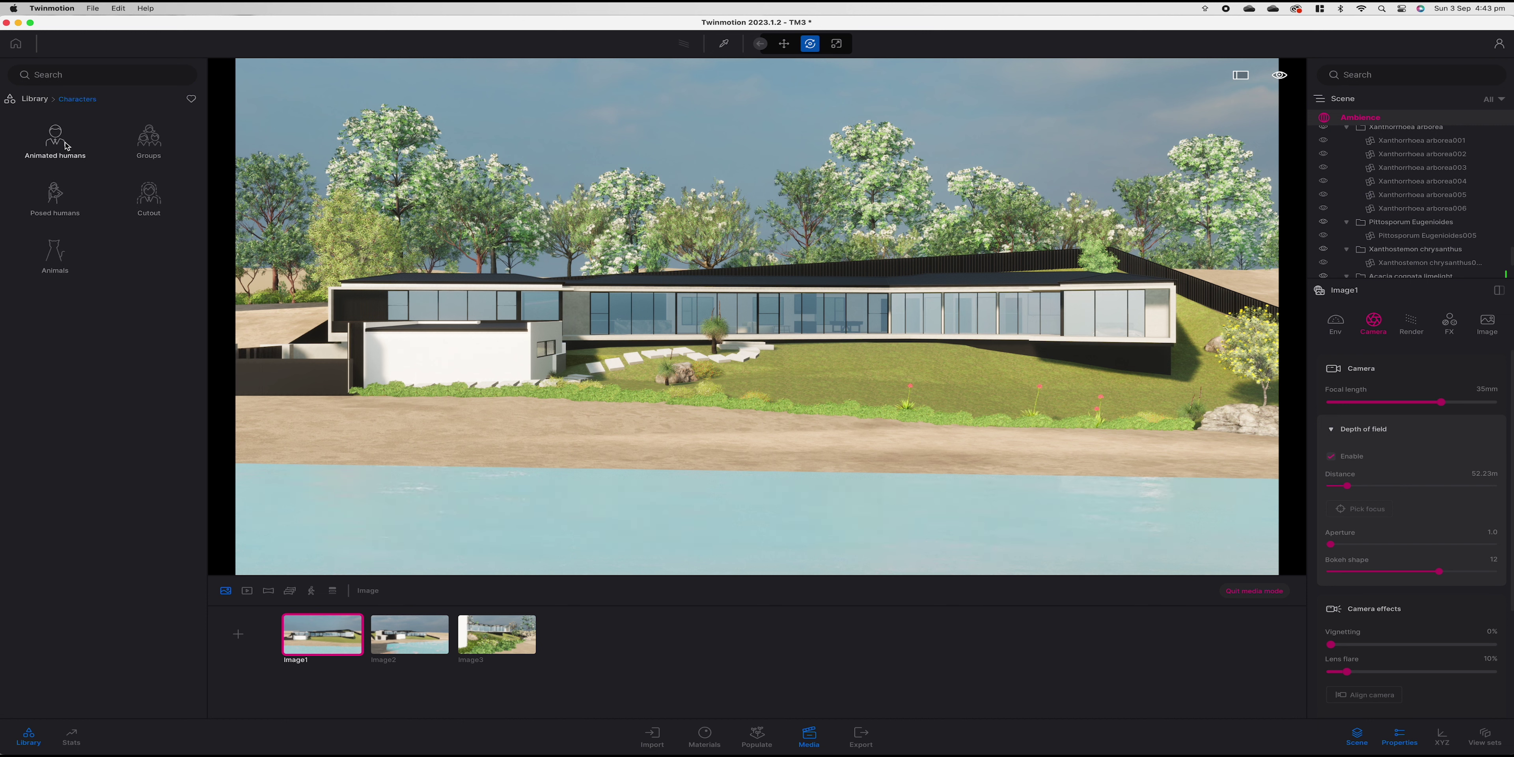
left_click(57, 191)
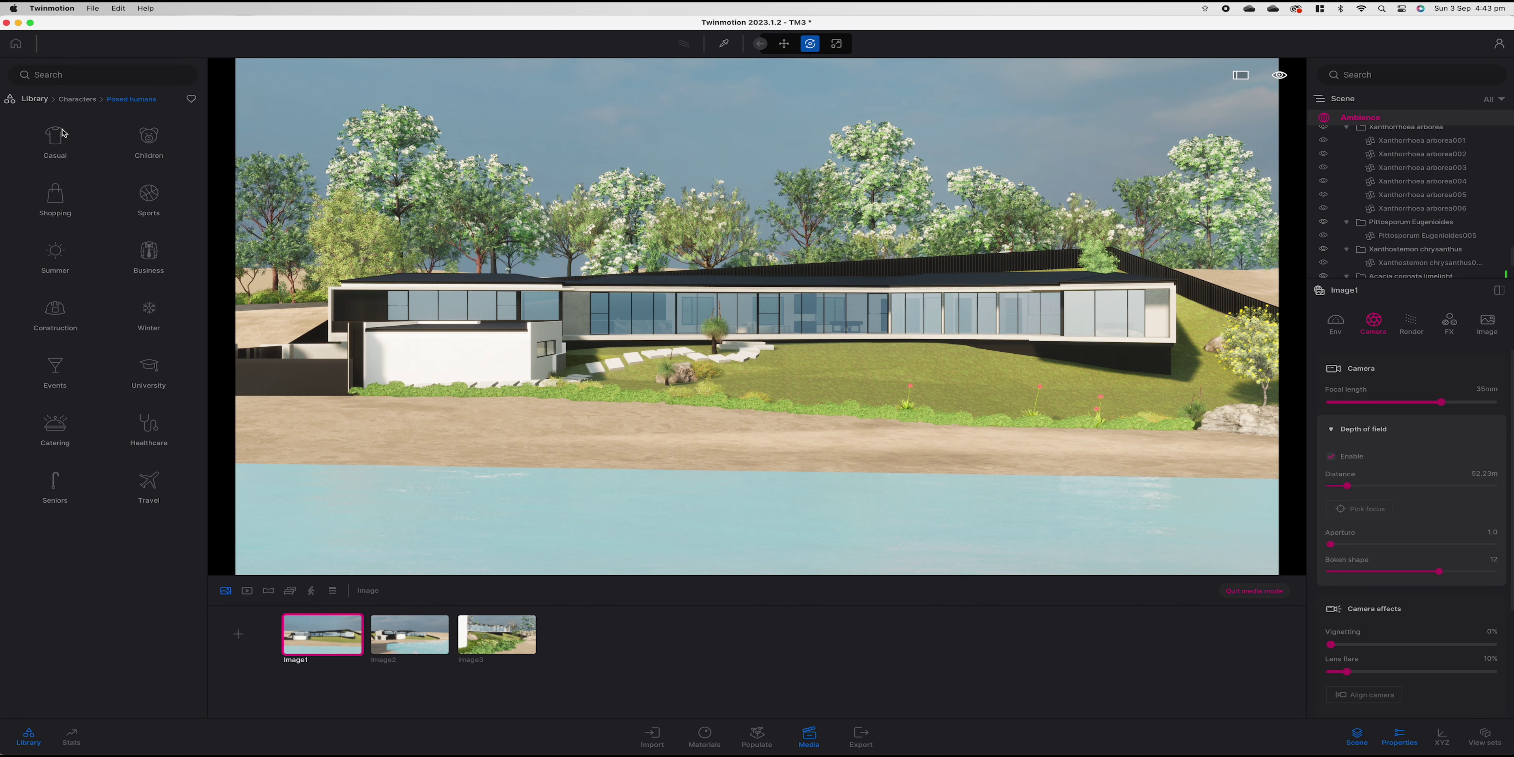
left_click(65, 140)
left_click(94, 98)
left_click(57, 251)
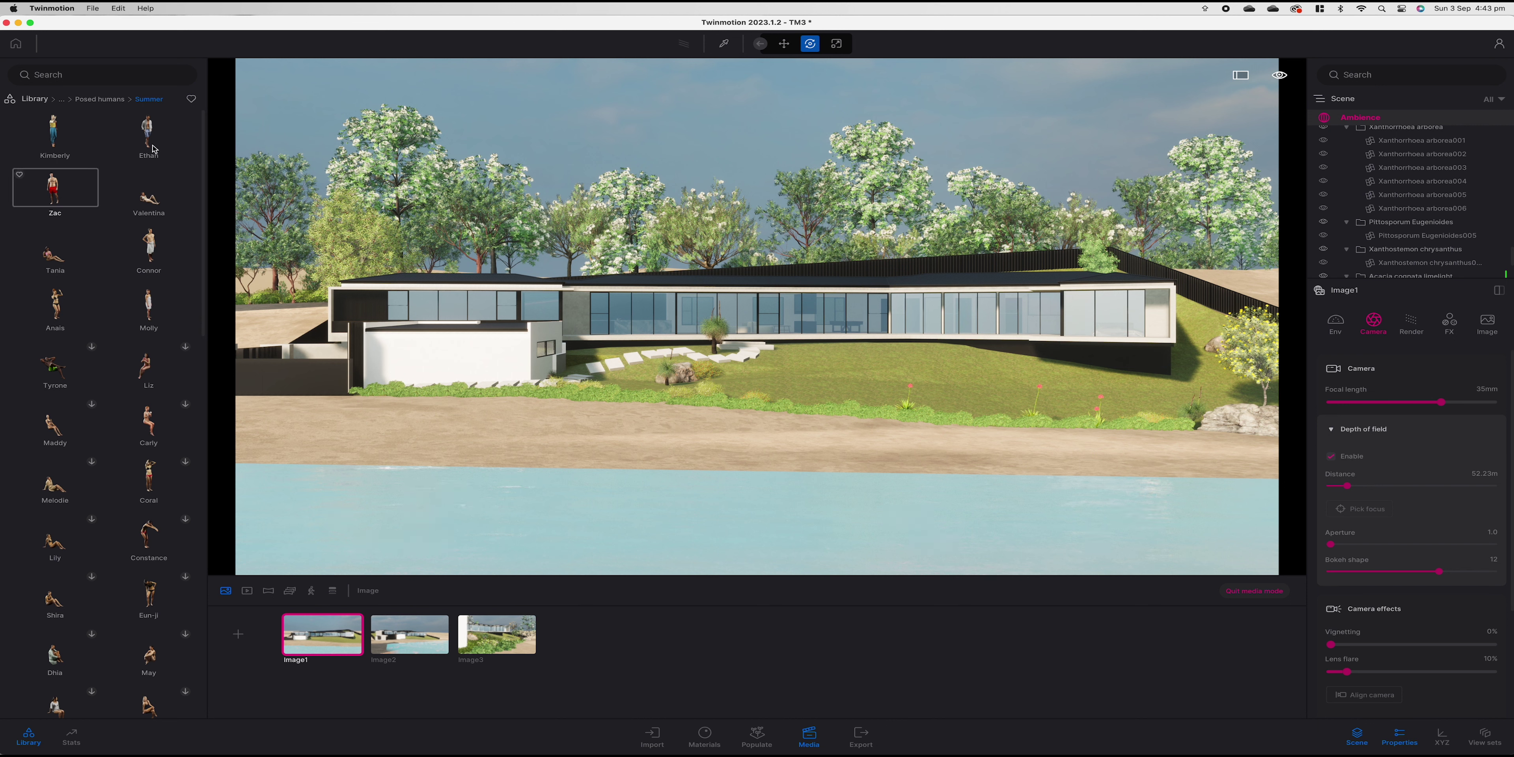
left_click_drag(154, 149, 1266, 448)
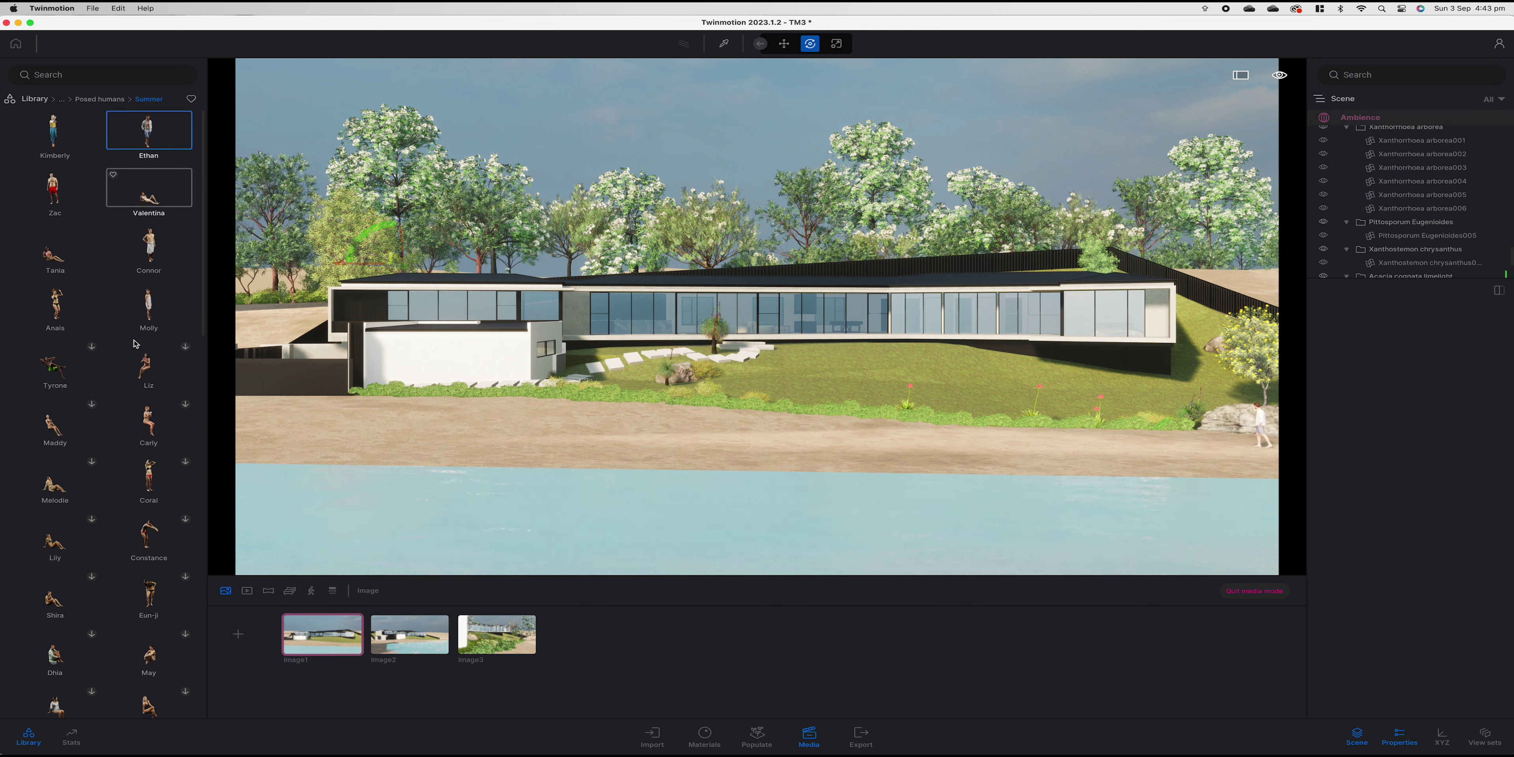
Find the posed summer human Allie and place her on the sand beside Ethan.
scroll(144, 486, "down", 4)
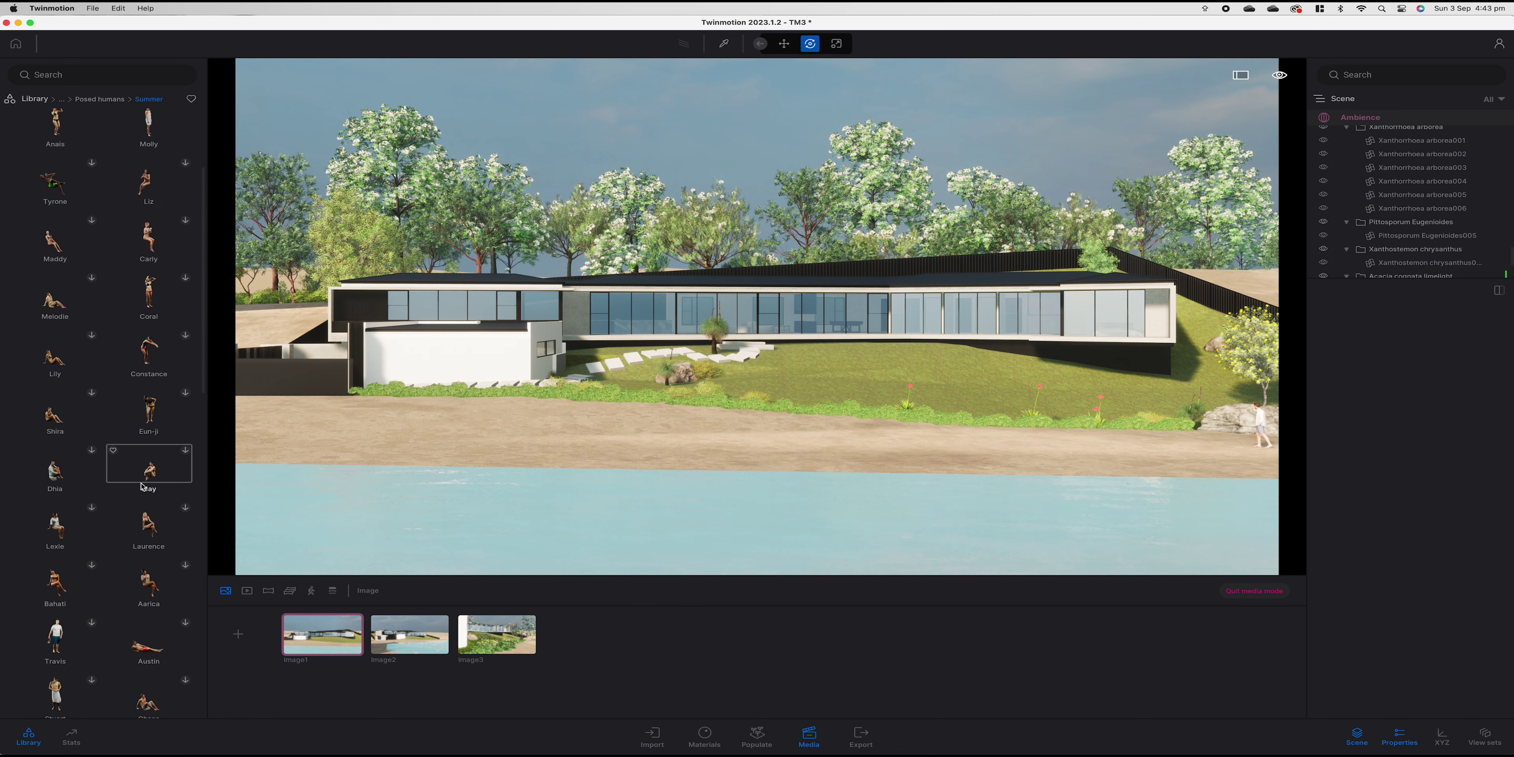
scroll(143, 486, "down", 3)
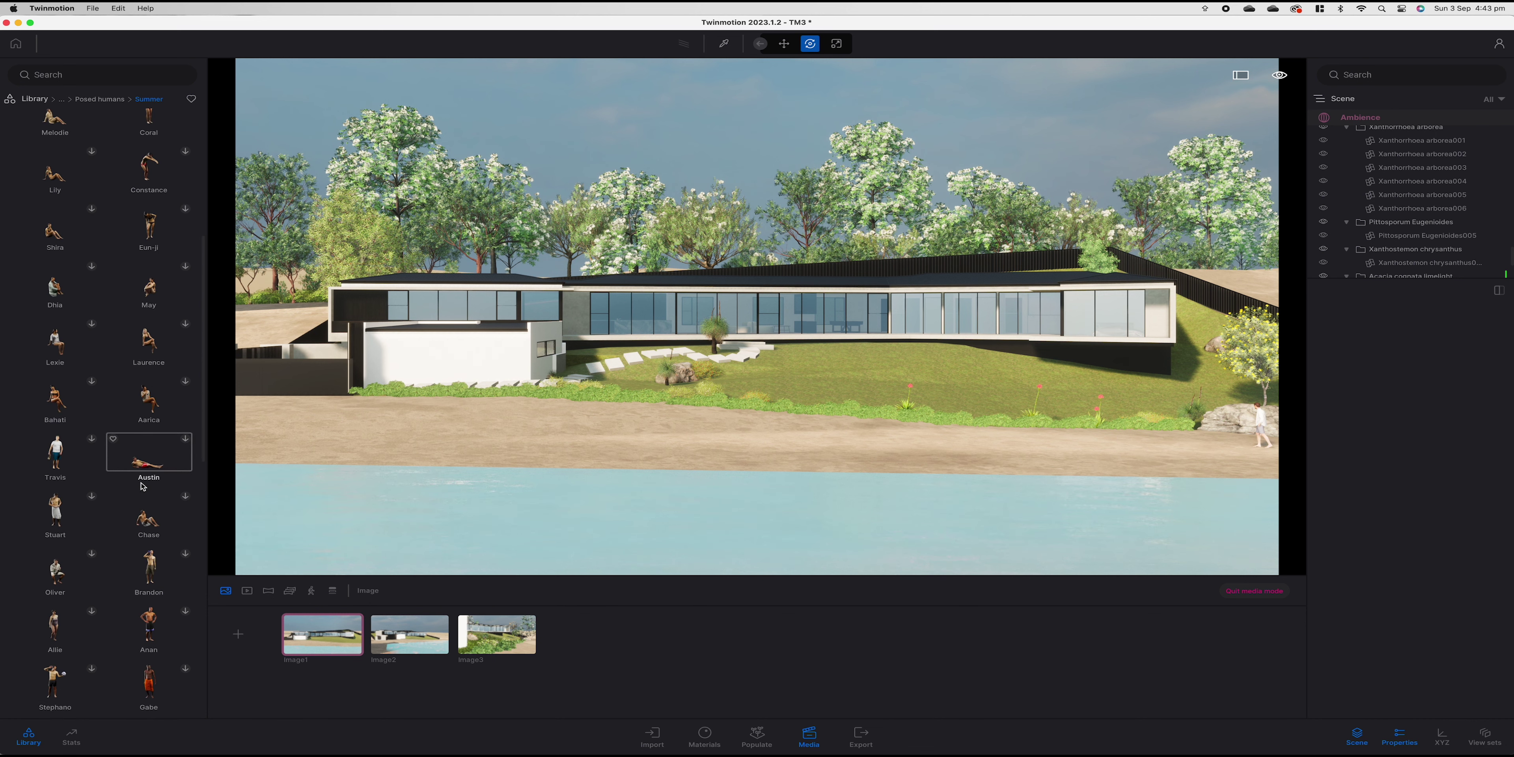
scroll(143, 487, "down", 2)
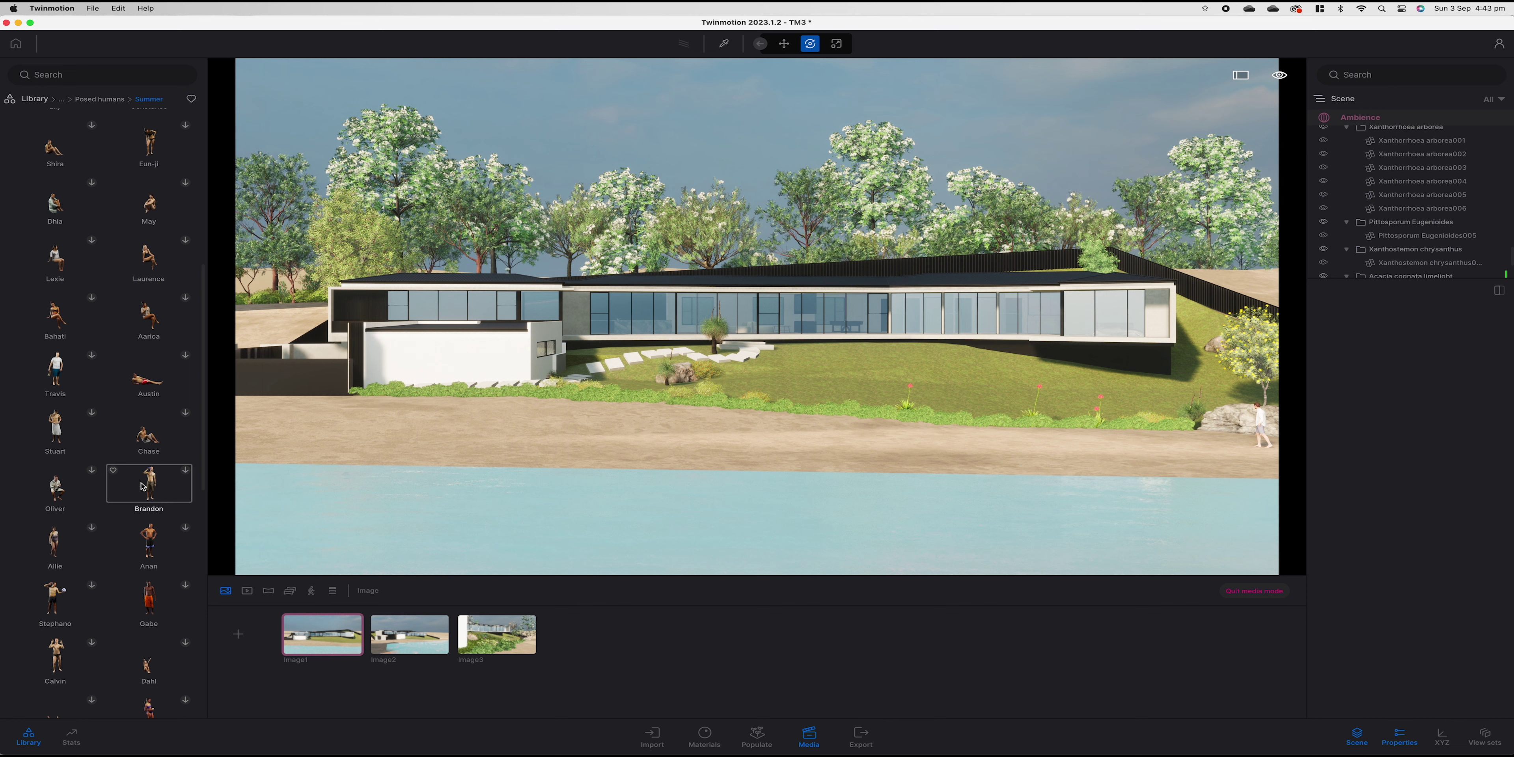
scroll(143, 487, "down", 2)
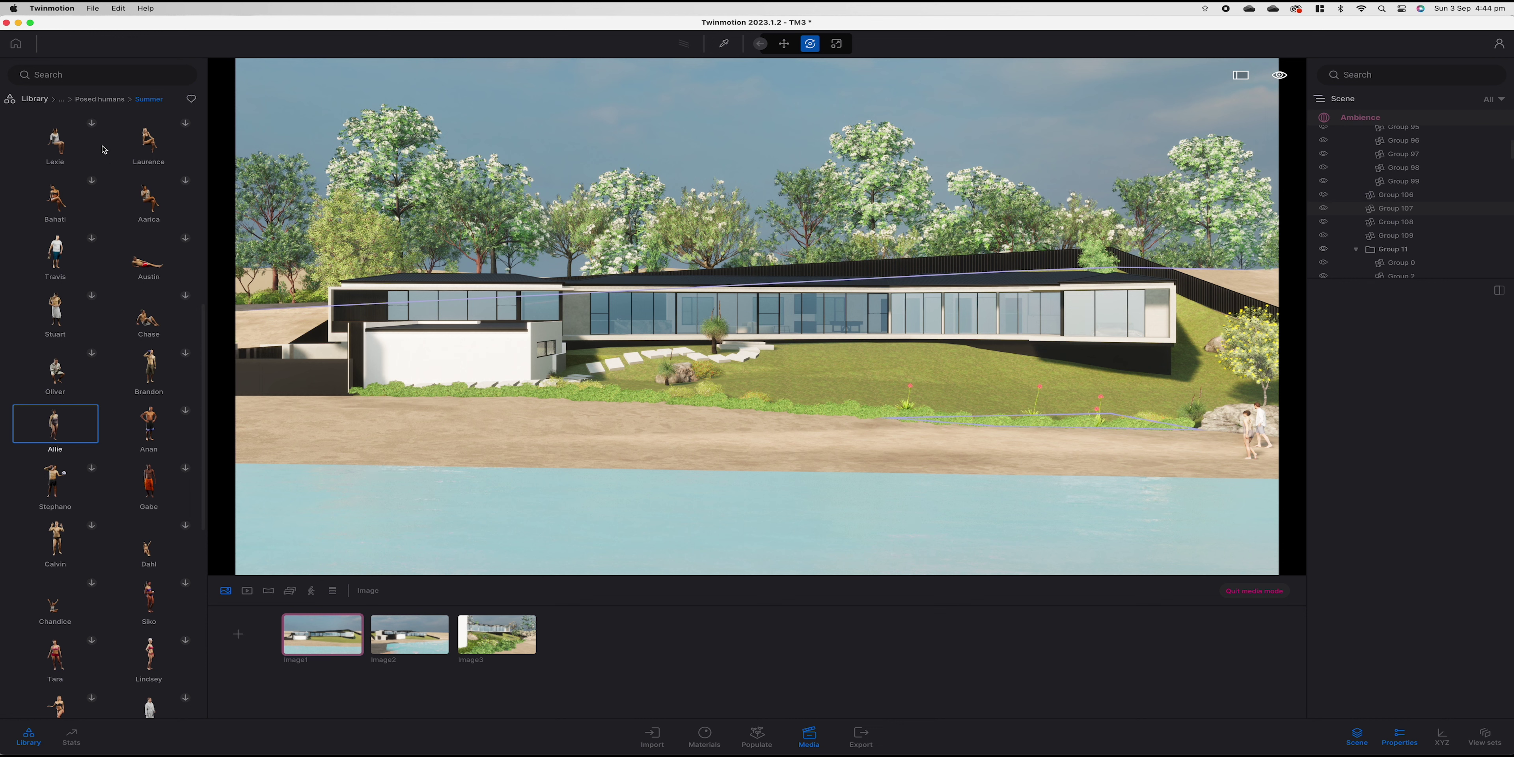
Place the 911 GT2 RS 2018 from Sketchfab's Cars & Vehicles collection on the ground beside the garage end of the house.
left_click(29, 100)
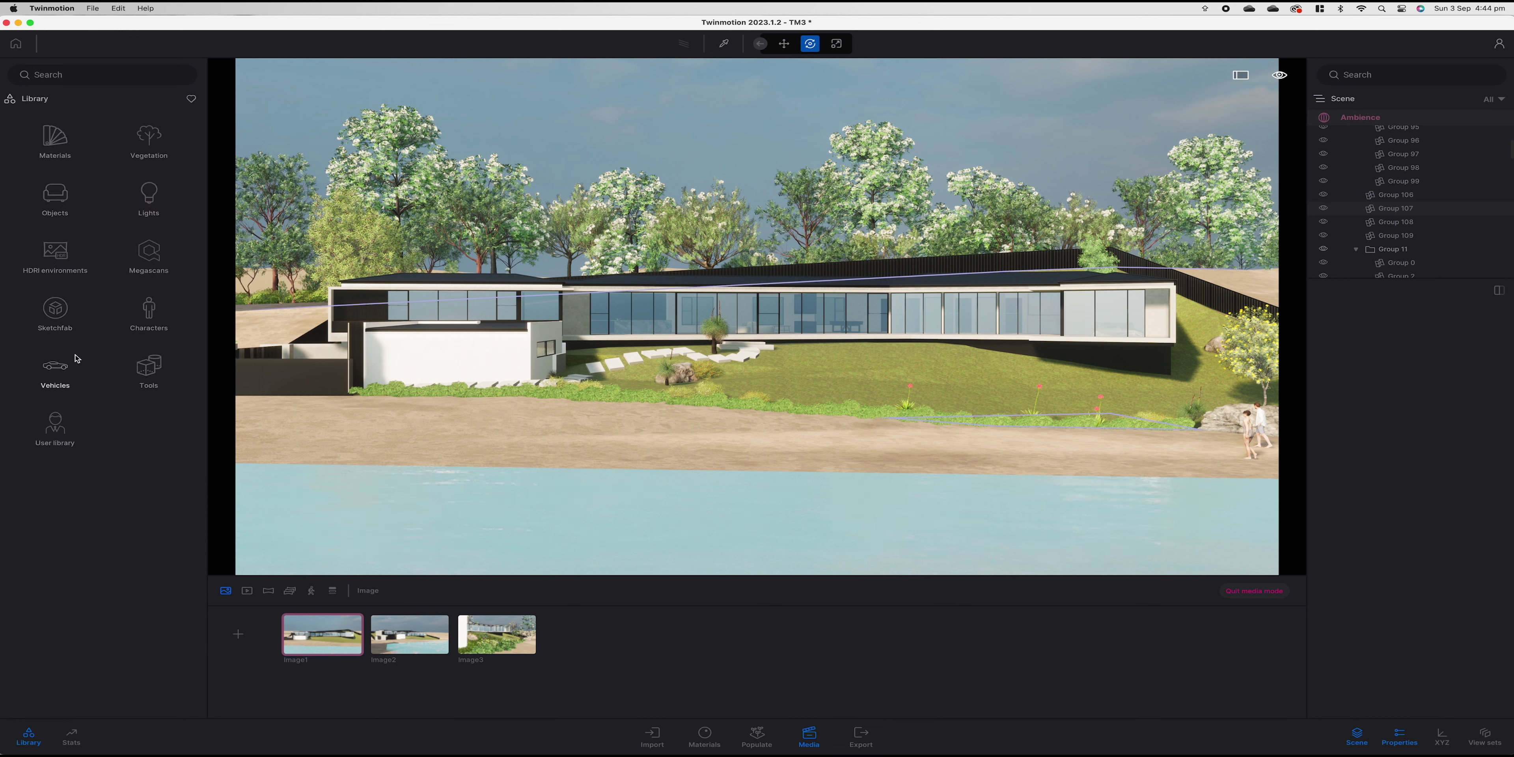
left_click(70, 318)
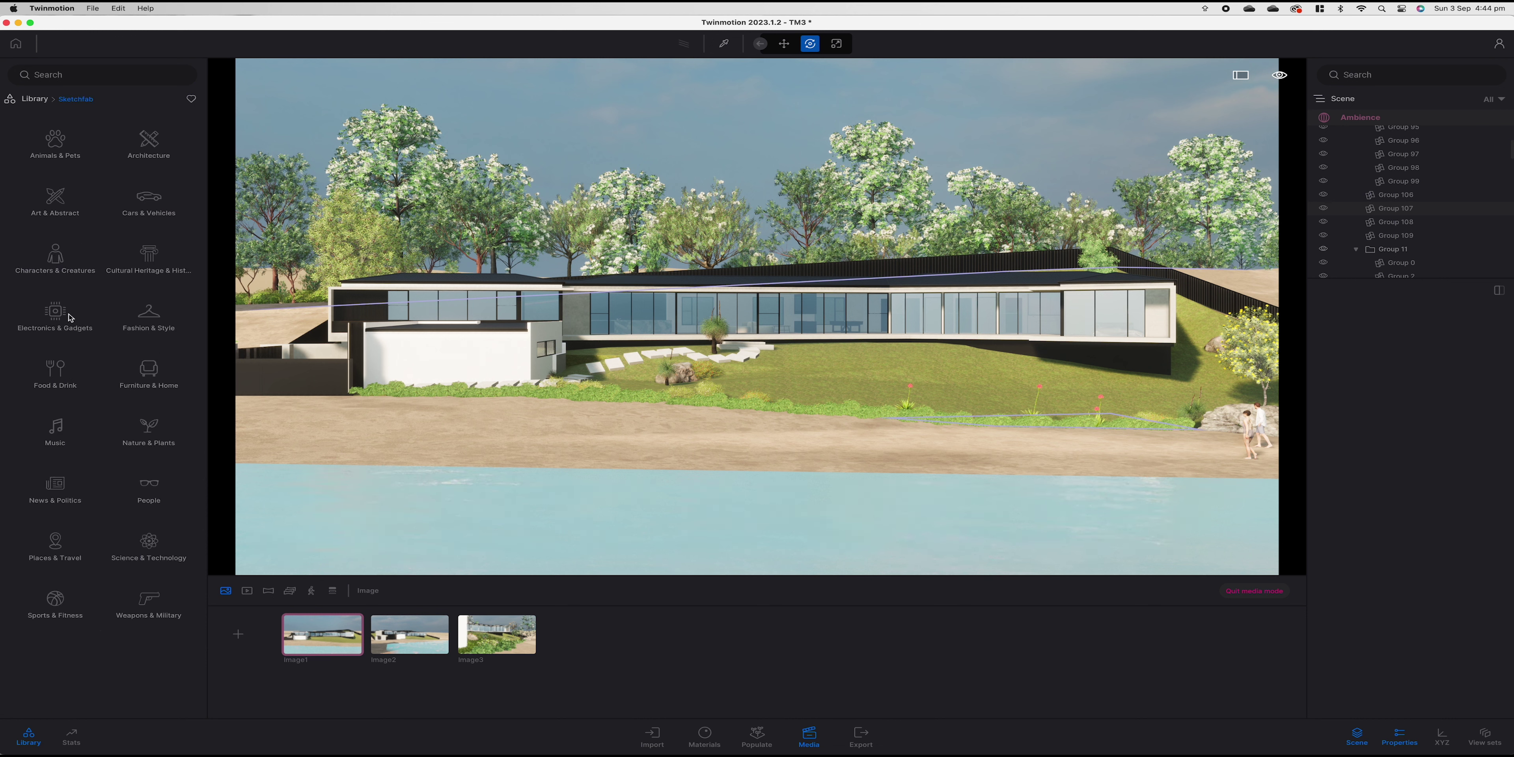
left_click(147, 197)
key("w")
key("a")
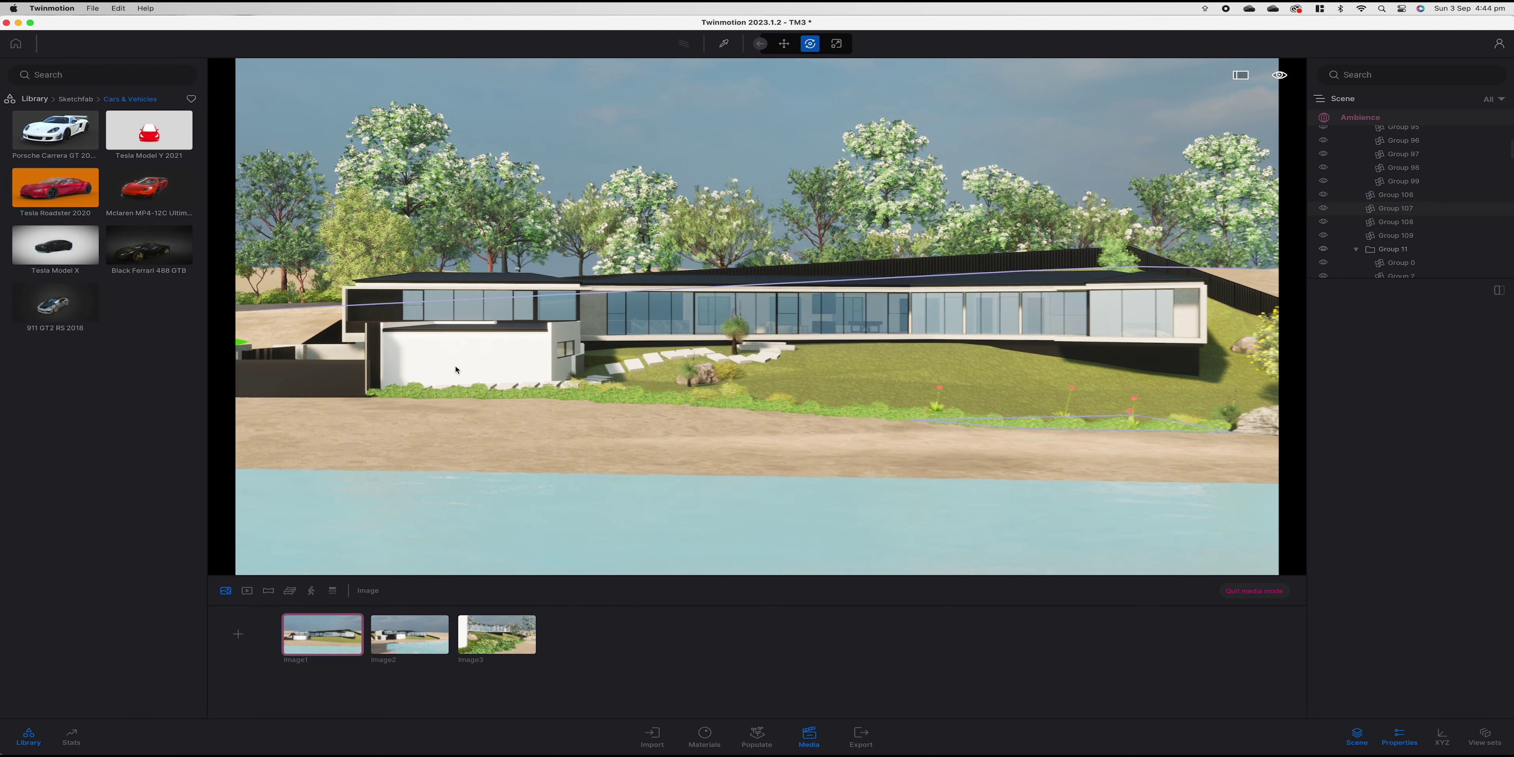
key("a")
key("w")
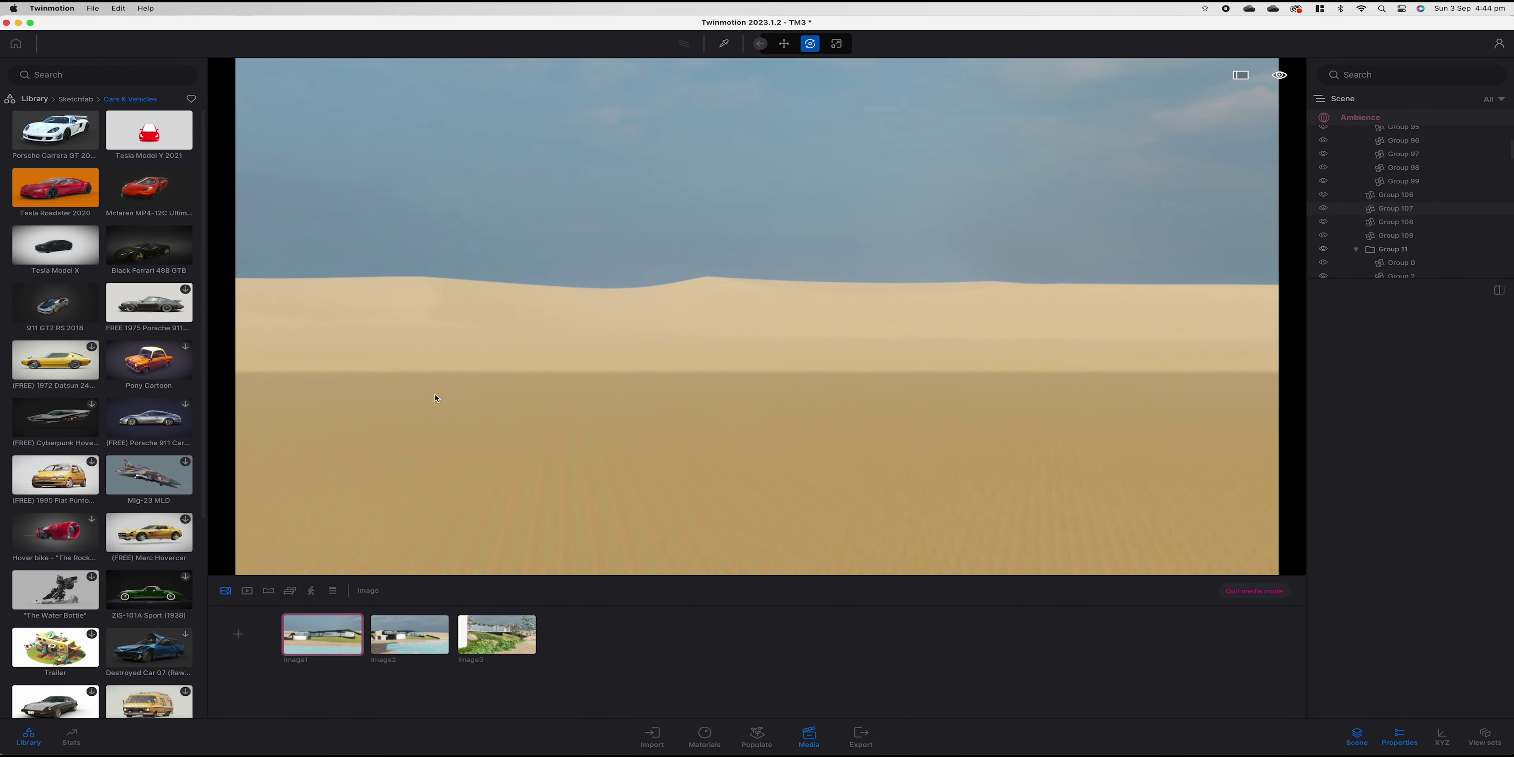
key("s")
key("s")
right_click_drag(685, 449, 764, 506)
left_click_drag(55, 303, 712, 444)
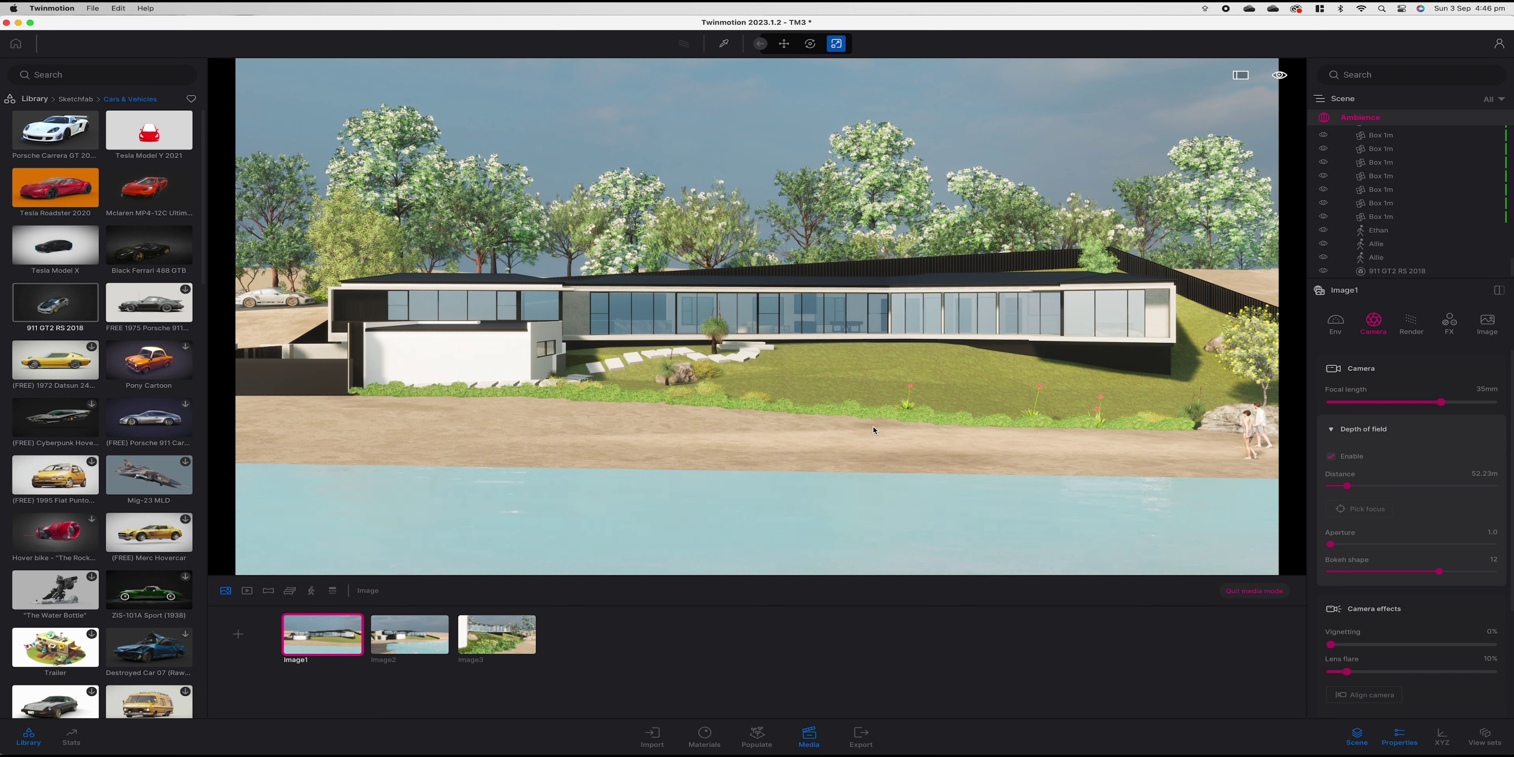
Examine the couple on the sand, the garden edge and the lawn grass in front of the house from close up.
key("w")
key("d")
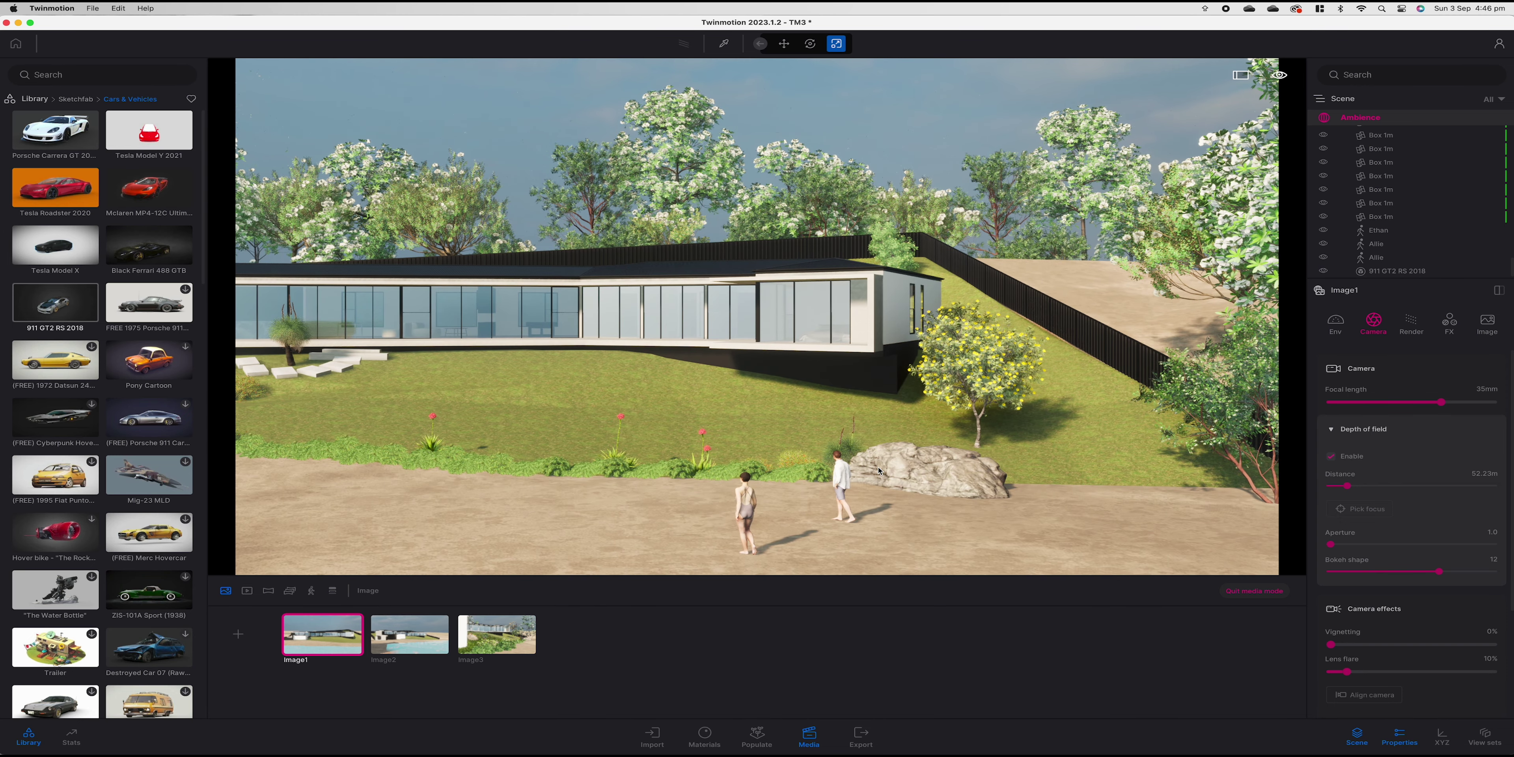
key("a")
key("w")
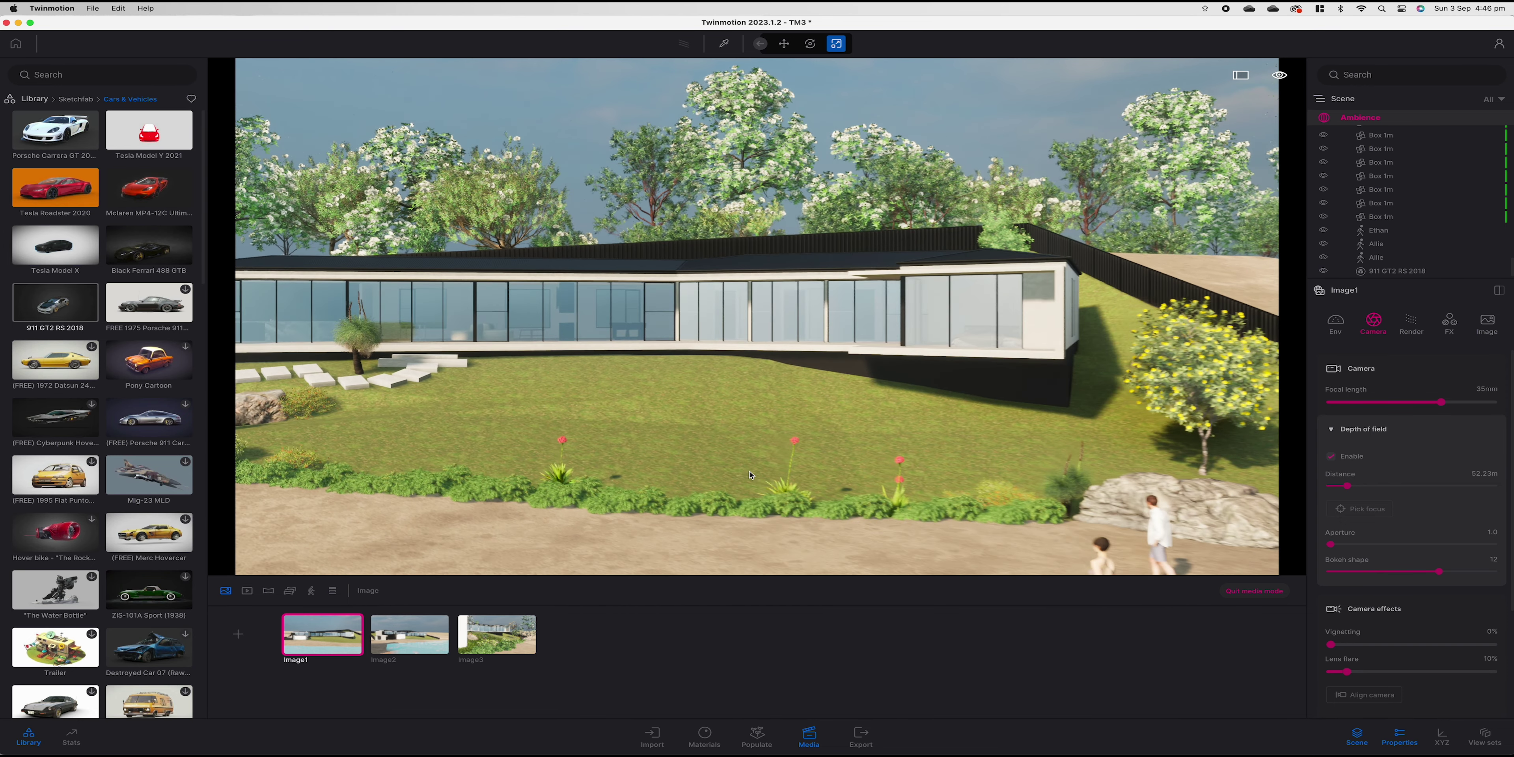
key("w")
right_click_drag(757, 317, 753, 397)
key("s")
right_click_drag(647, 393, 698, 411)
key("a")
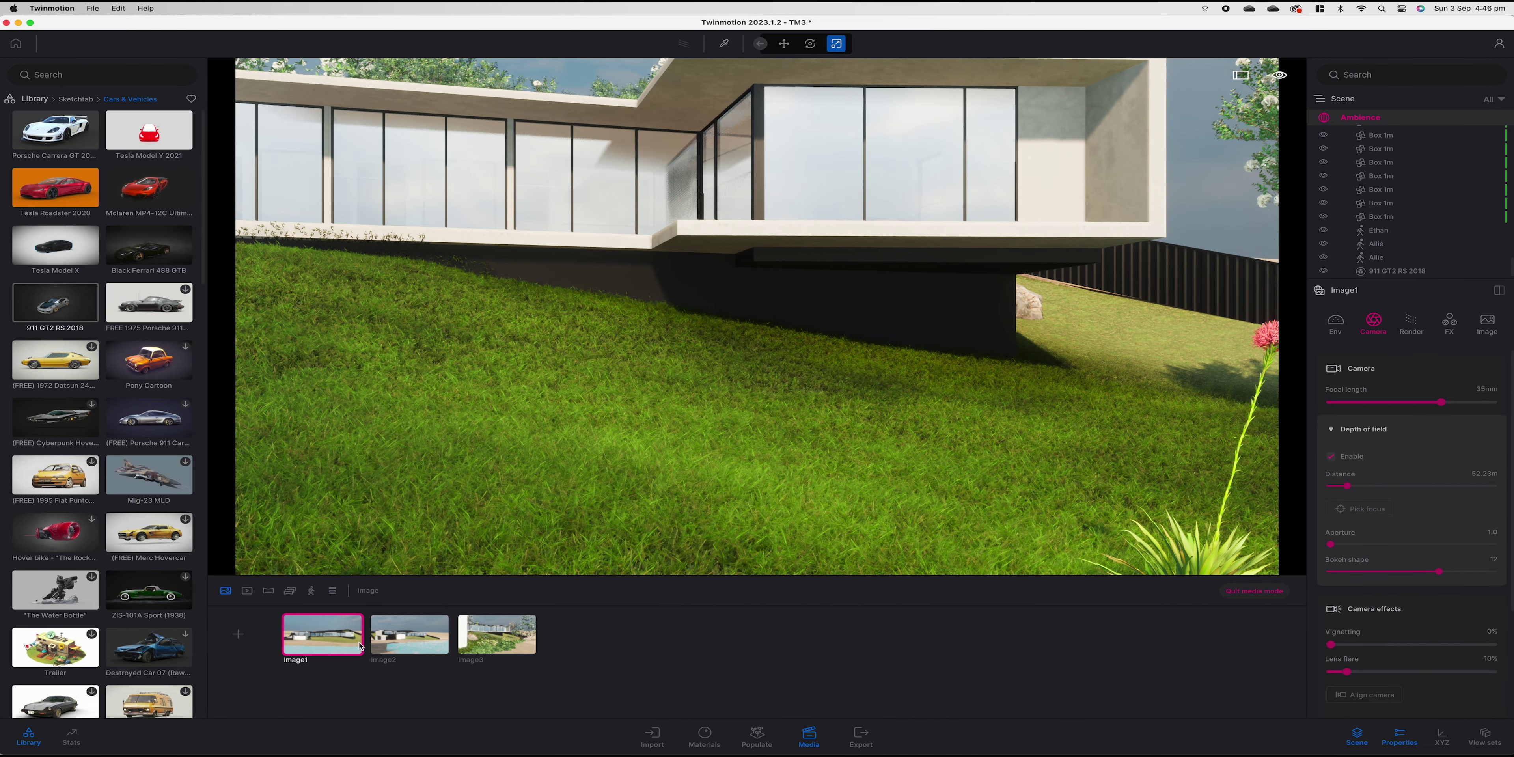
Switch to the Image3 view and review the grass fading options in the preferences, accepting the settings.
left_click(496, 644)
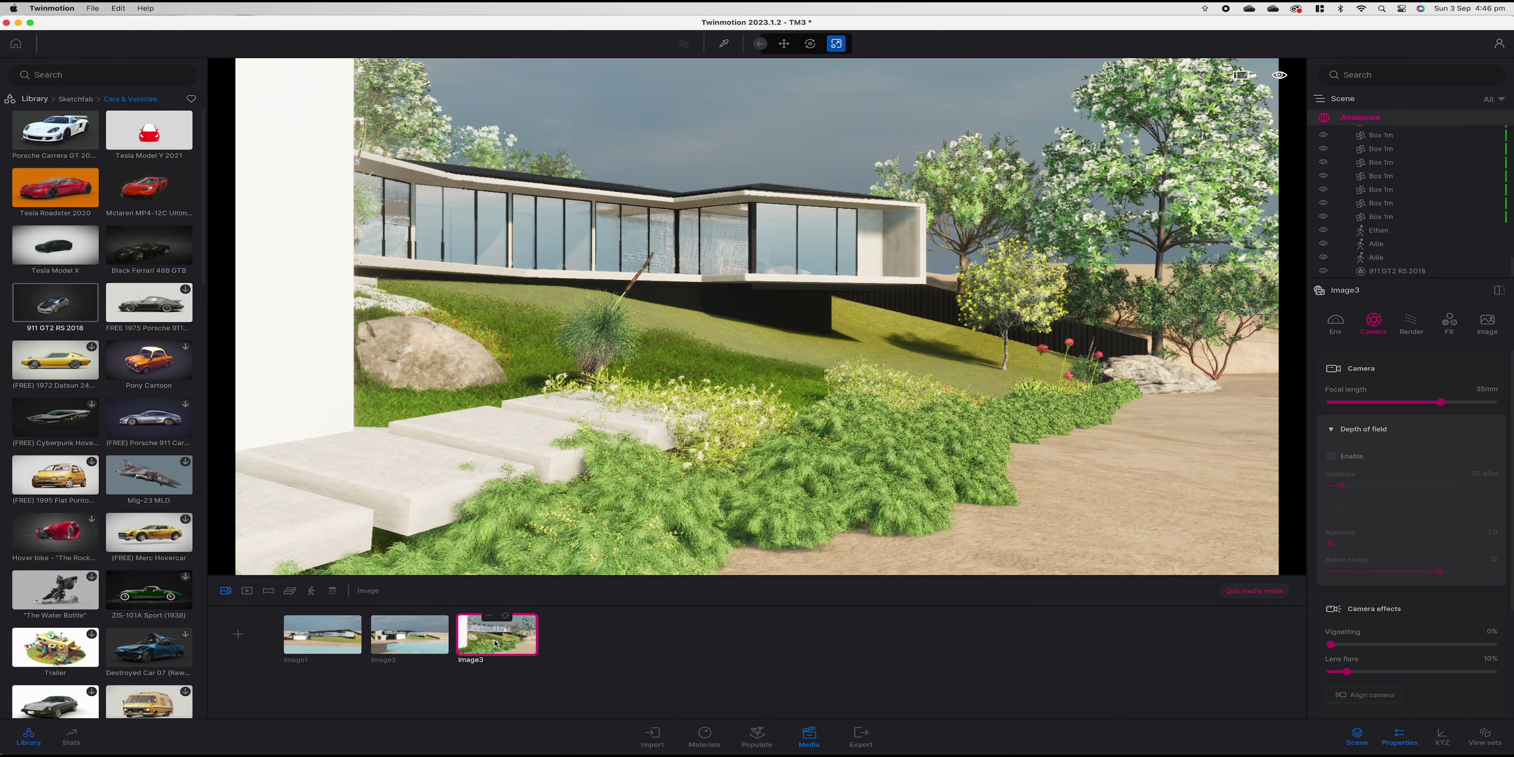
key("super+comma")
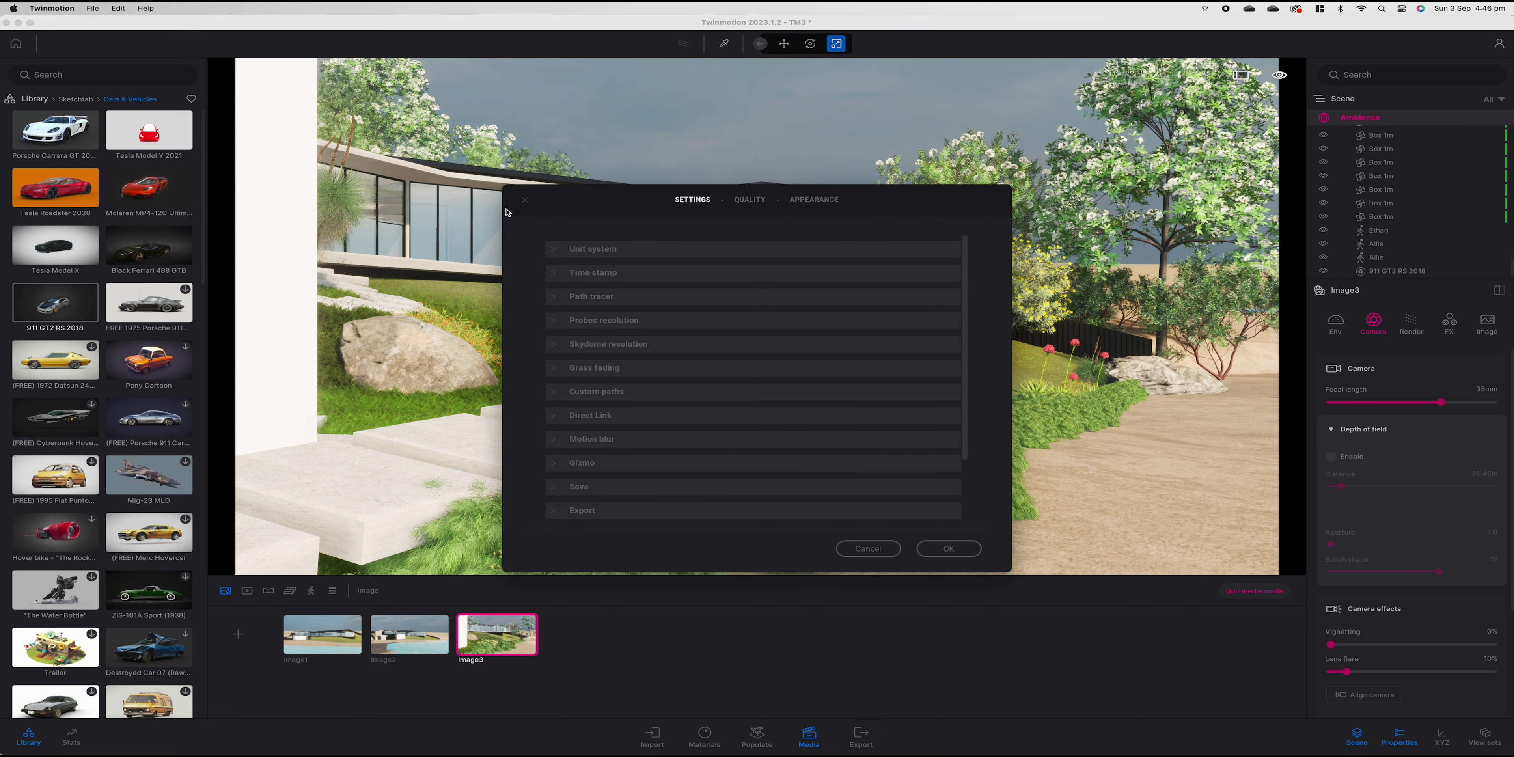
left_click(558, 369)
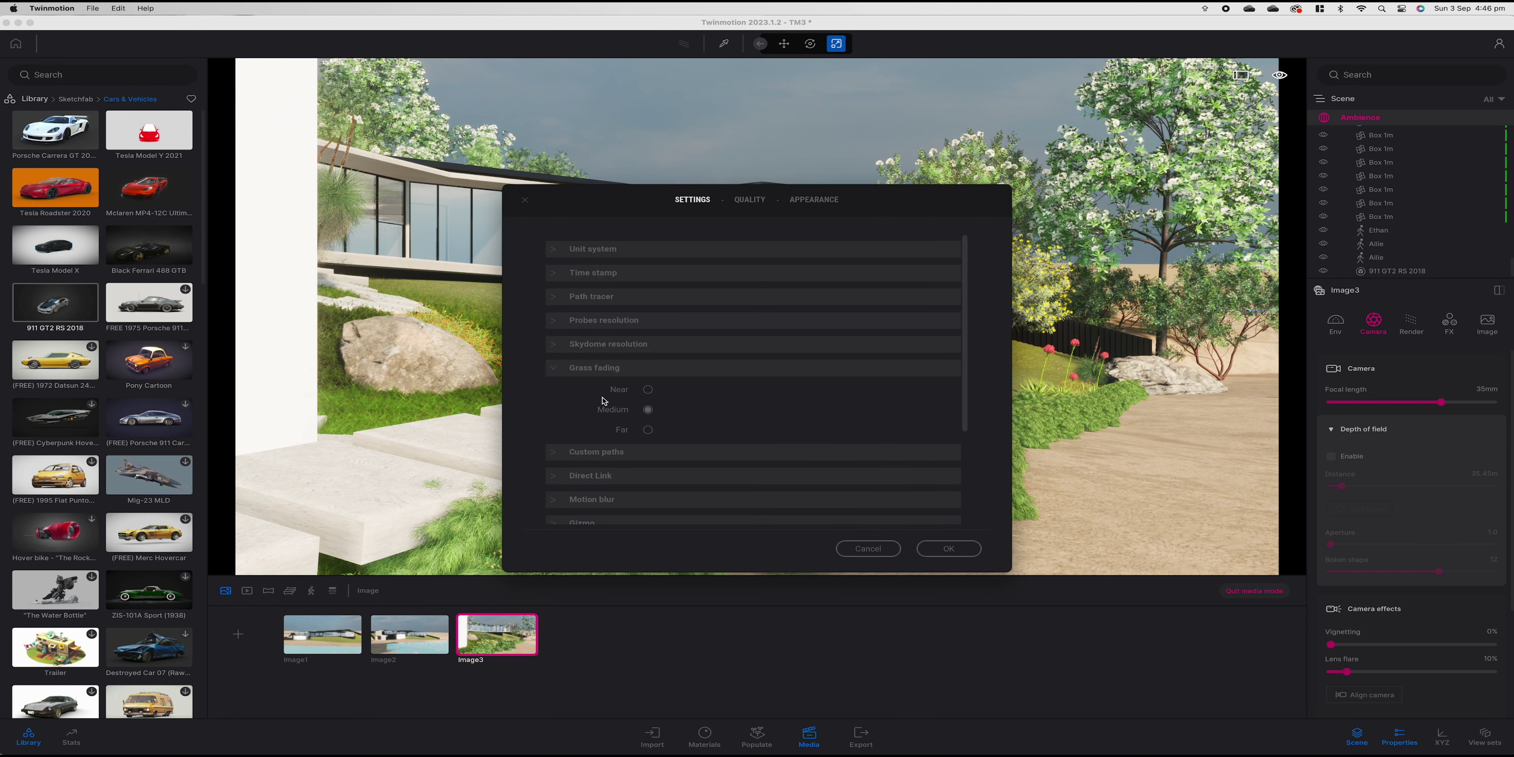
left_click(947, 548)
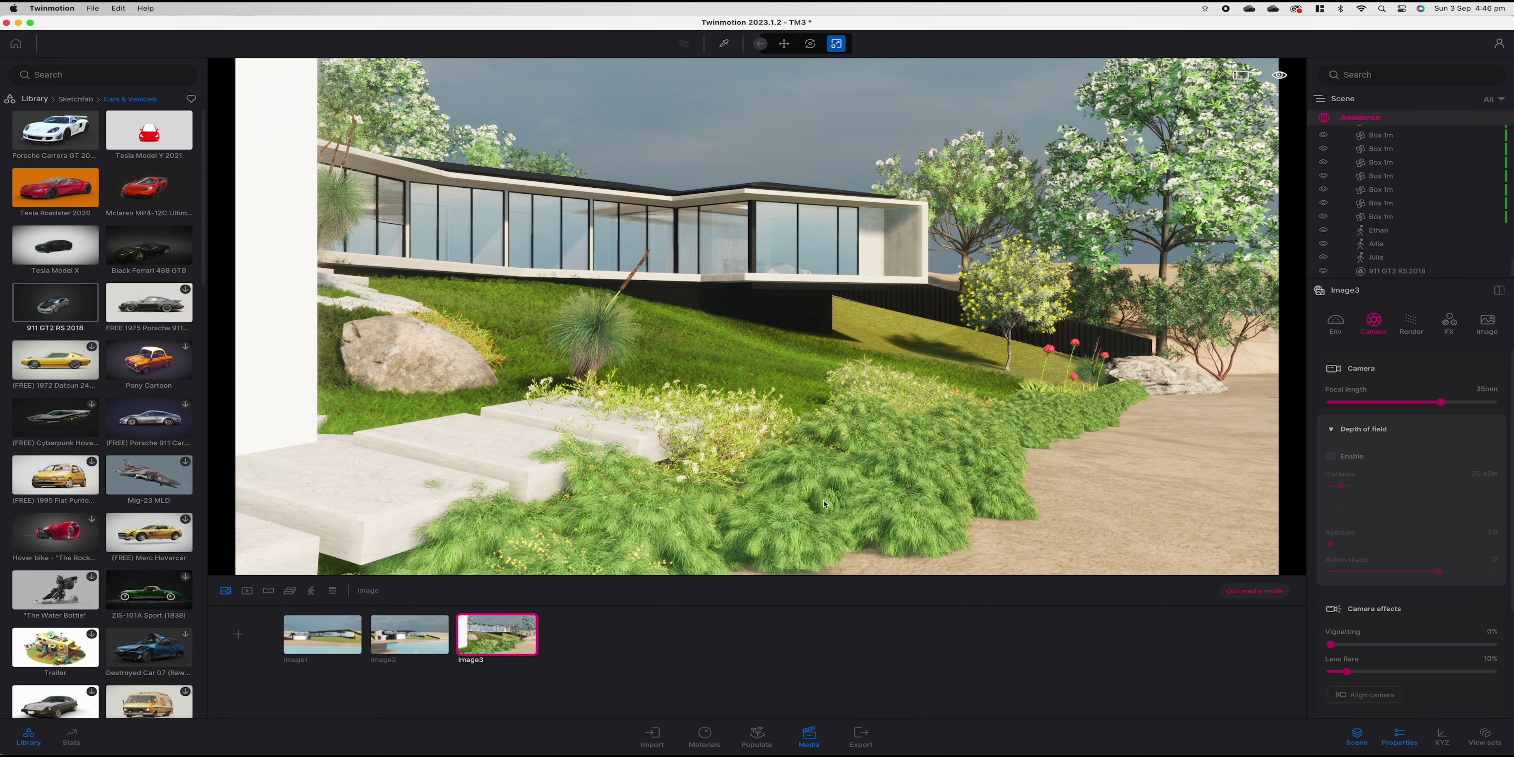